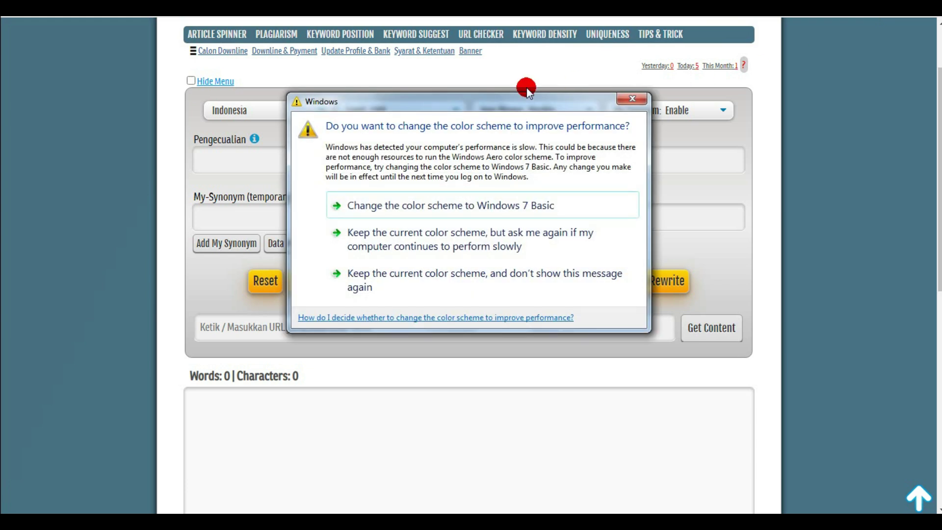
- Dismiss the Windows color scheme prompt and search Google for "jasa seo bogor"
{"action": "left_click", "coordinate": [638, 105]}
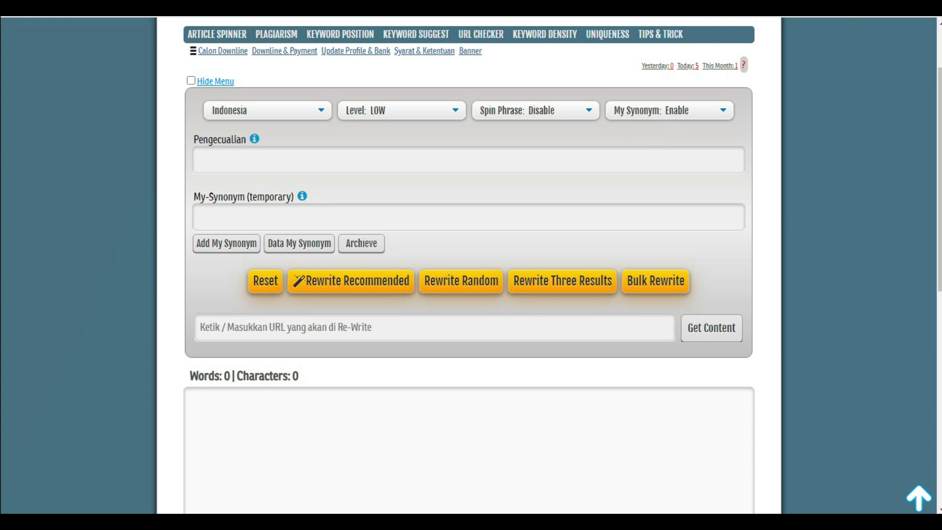
{"action": "left_click", "coordinate": [422, 17]}
{"action": "left_click", "coordinate": [334, 43]}
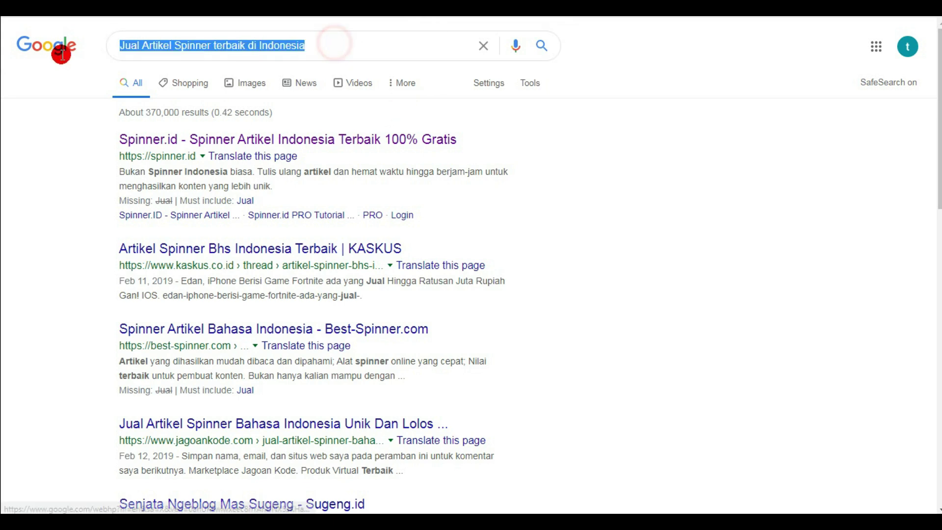
{"action": "type", "text": "jasa seo bogor"}
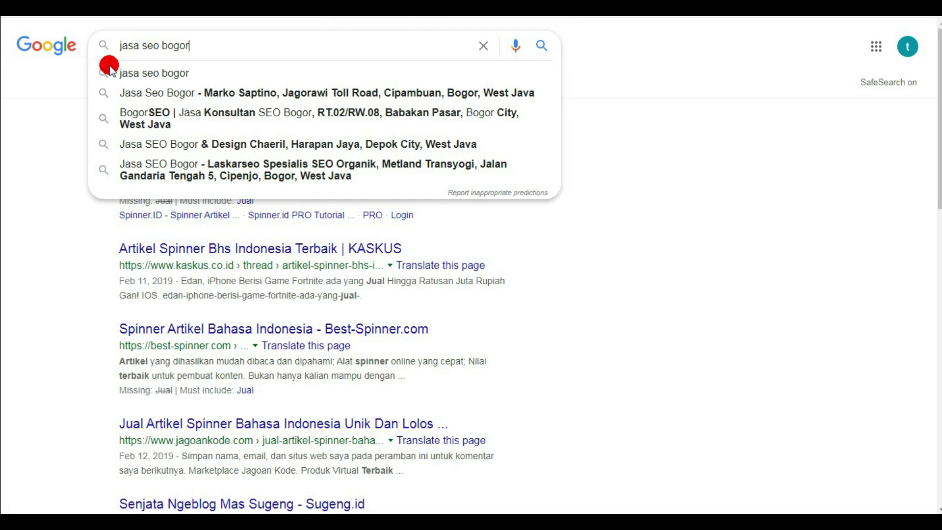
{"action": "left_click", "coordinate": [112, 71]}
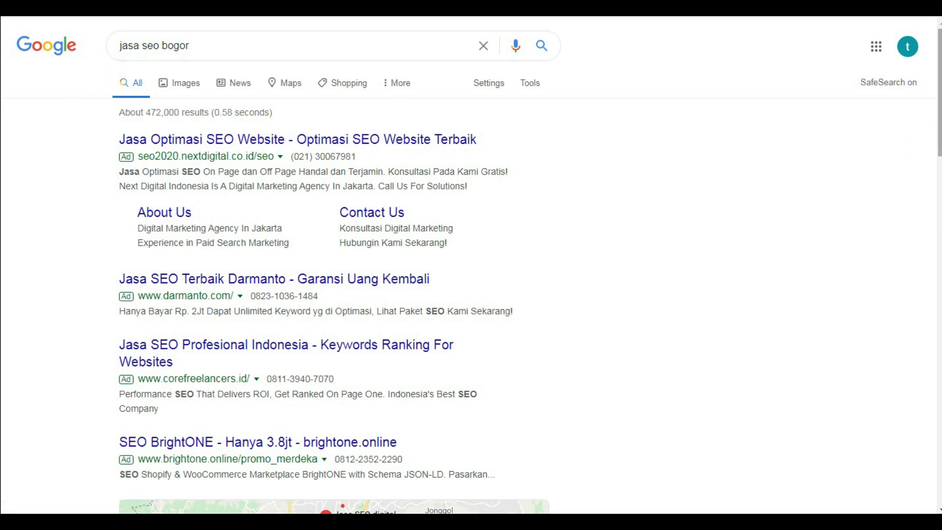
- Open the masterseo.or.id result "Jasa SEO Bogor Murah Terbaik, Bergaransi Page #1" from the organic search results
{"action": "left_click", "coordinate": [939, 143]}
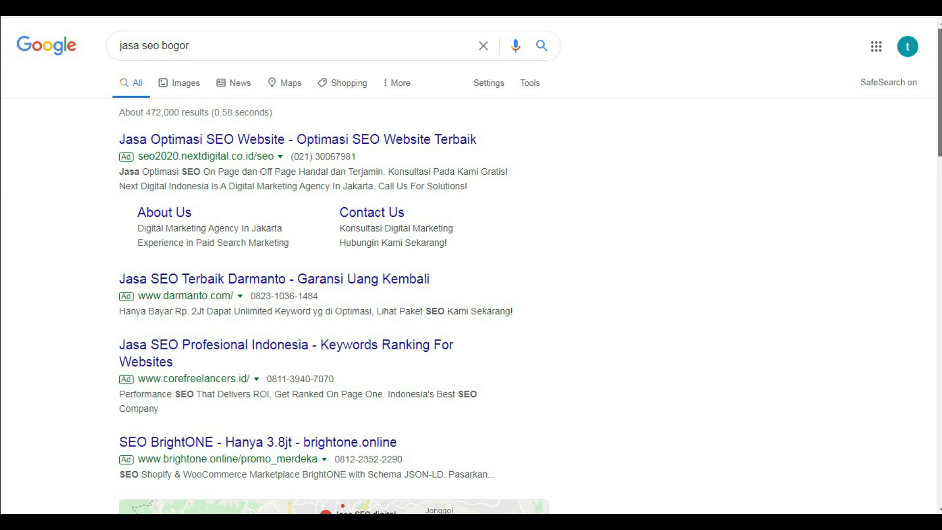
{"action": "left_click_drag", "start_coordinate": [938, 142], "coordinate": [939, 319]}
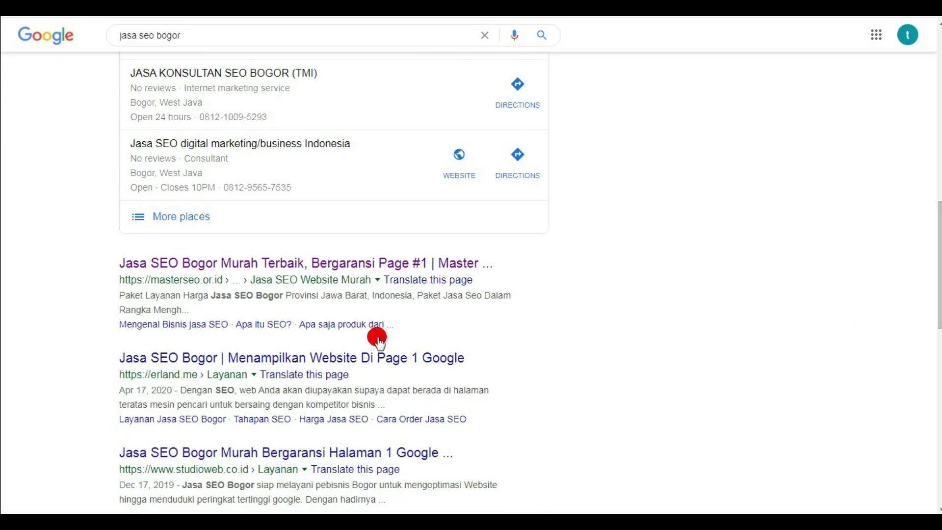
{"action": "left_click", "coordinate": [264, 263]}
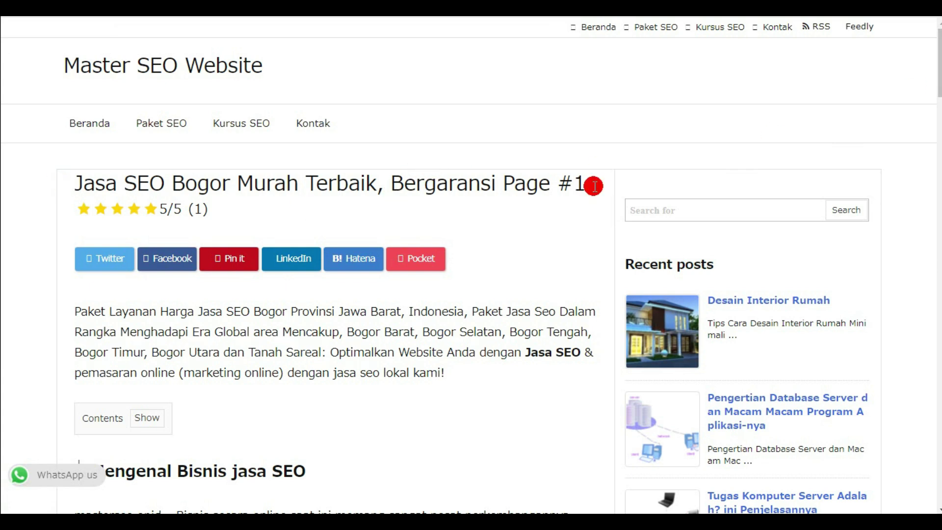
- Look through the Jasa SEO Bogor article down to the footer and open the site's Blog page
{"action": "scroll", "coordinate": [471, 265], "scroll_direction": "down", "scroll_amount": 8}
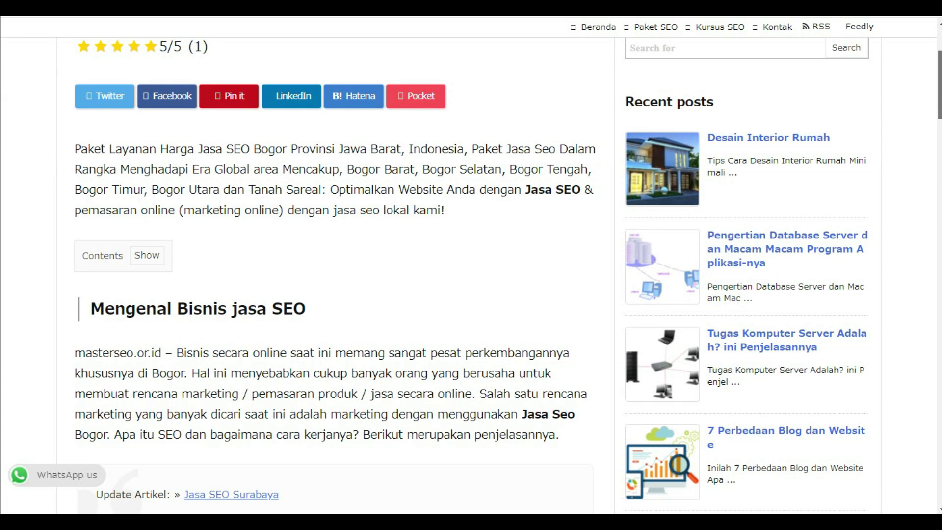
{"action": "scroll", "coordinate": [471, 275], "scroll_direction": "down", "scroll_amount": 20}
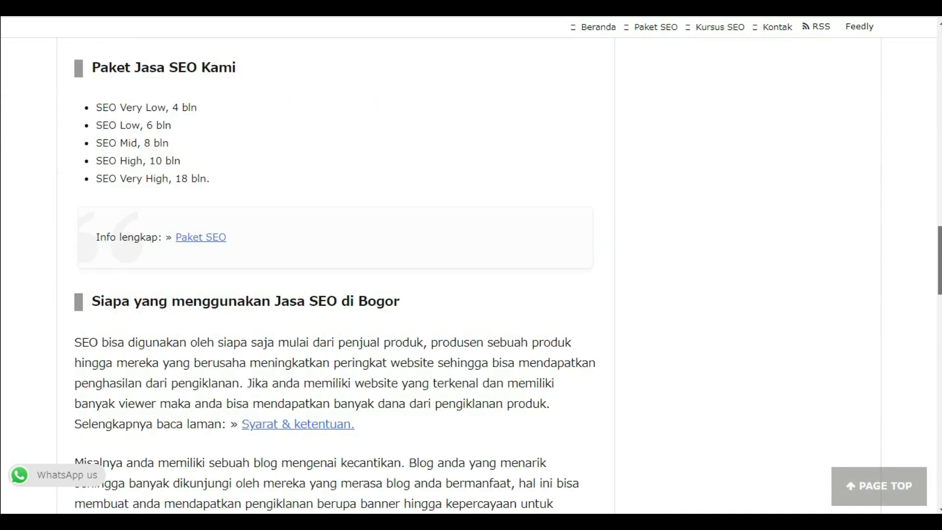
{"action": "left_click_drag", "start_coordinate": [940, 363], "coordinate": [920, 64]}
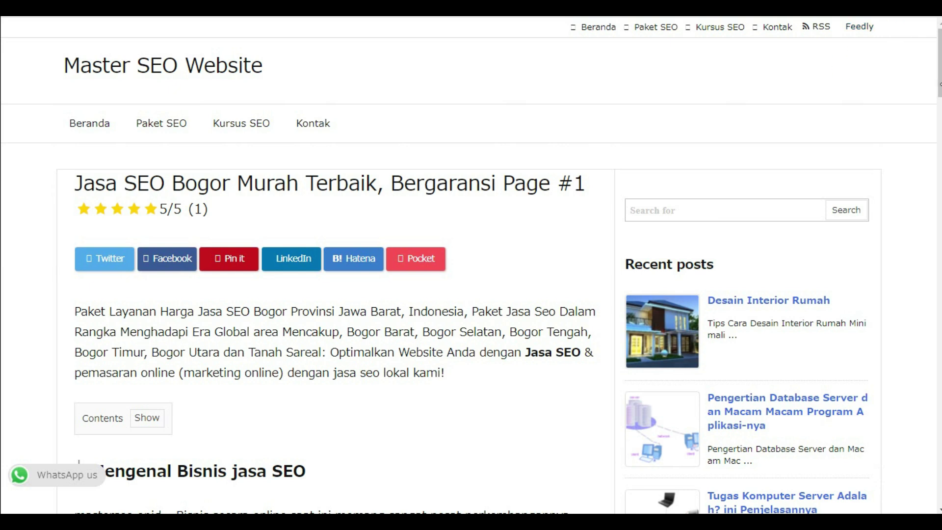
{"action": "left_click_drag", "start_coordinate": [938, 82], "coordinate": [934, 488]}
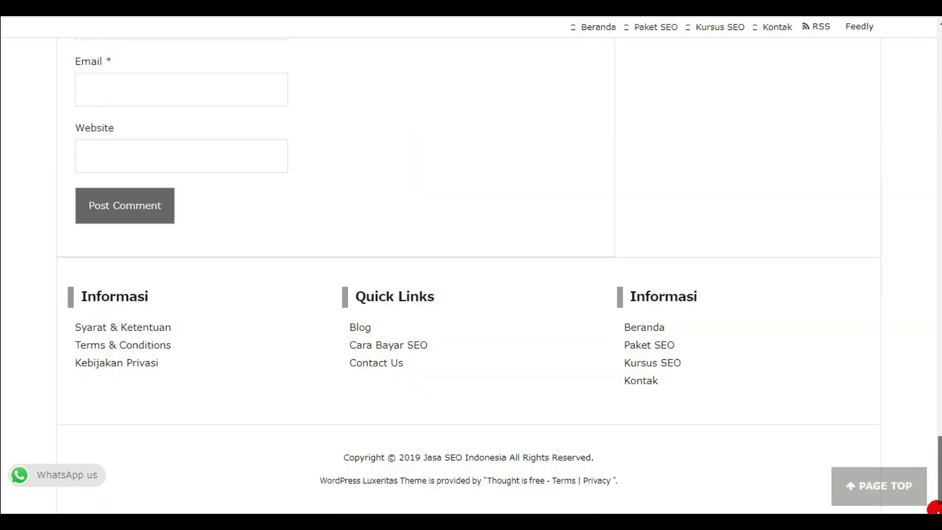
{"action": "left_click", "coordinate": [361, 327]}
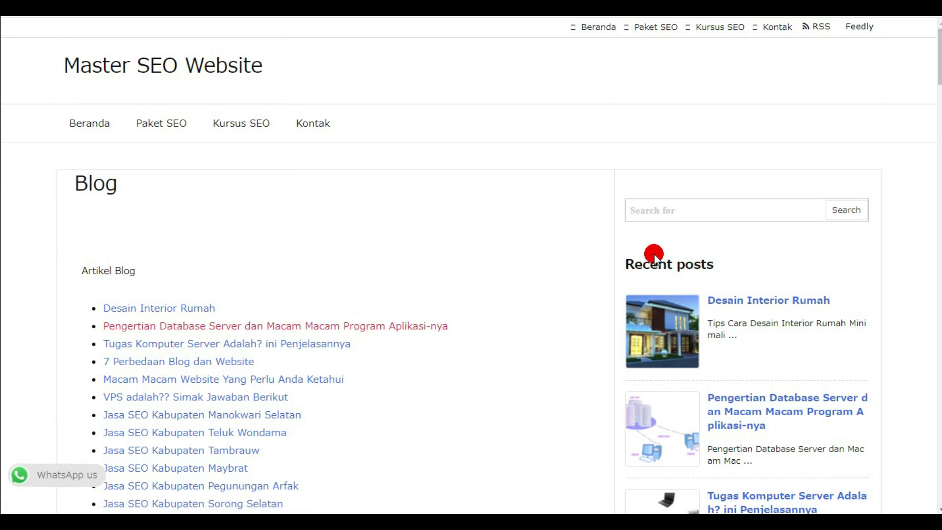
- Examine the blog's article list of Jasa SEO pages for different regencies and cities down to its end
{"action": "left_click_drag", "start_coordinate": [938, 57], "coordinate": [932, 84]}
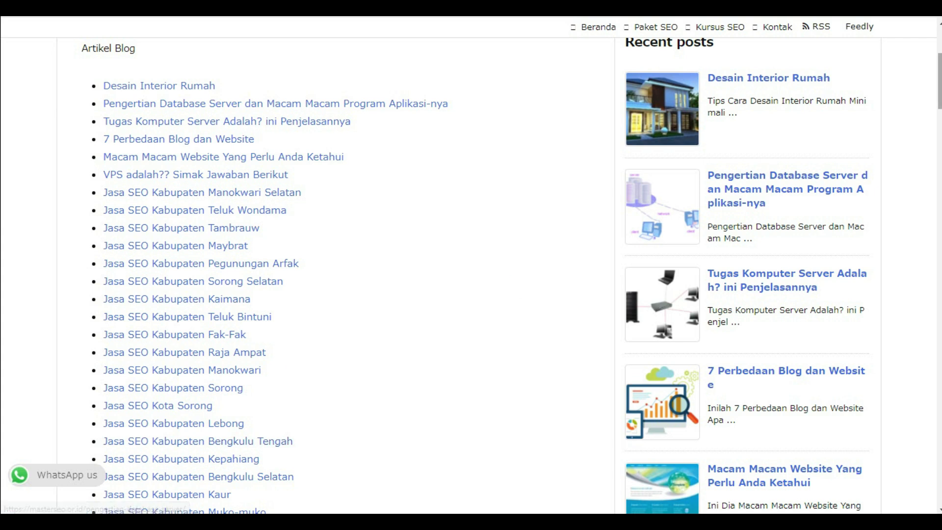
{"action": "left_click_drag", "start_coordinate": [937, 90], "coordinate": [938, 112]}
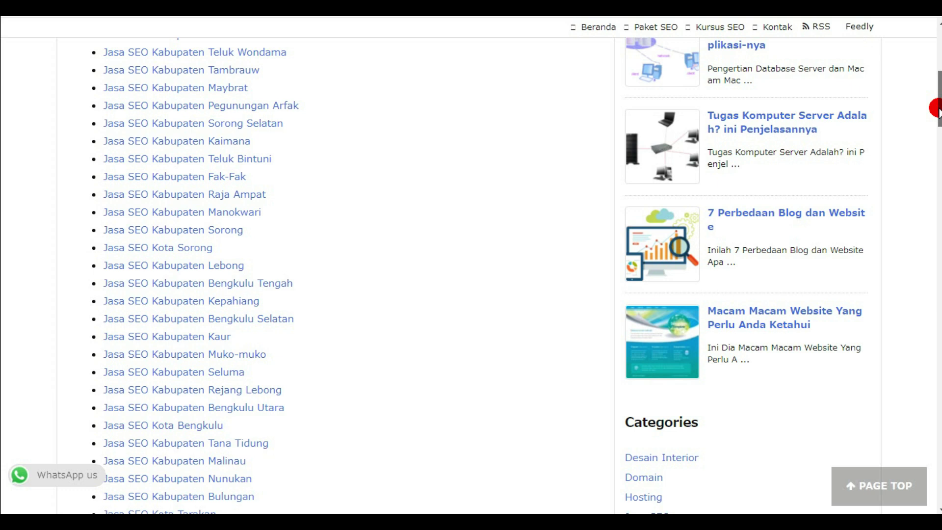
{"action": "left_click_drag", "start_coordinate": [937, 109], "coordinate": [938, 148]}
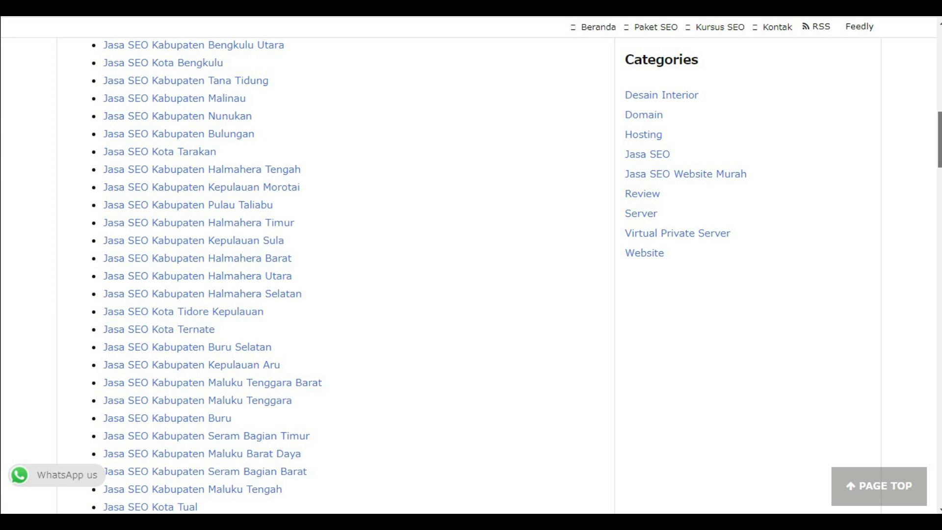
{"action": "scroll", "coordinate": [419, 274], "scroll_direction": "down", "scroll_amount": 1}
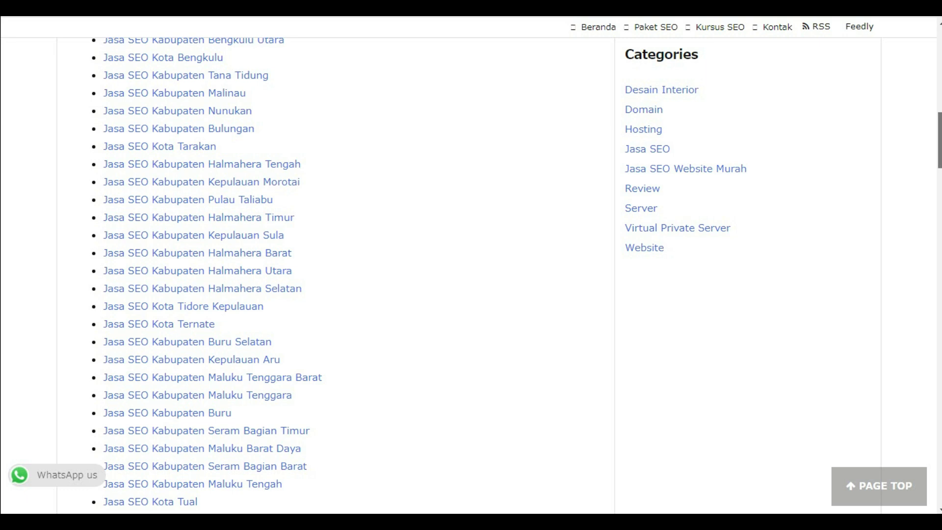
{"action": "left_click_drag", "start_coordinate": [938, 138], "coordinate": [939, 152]}
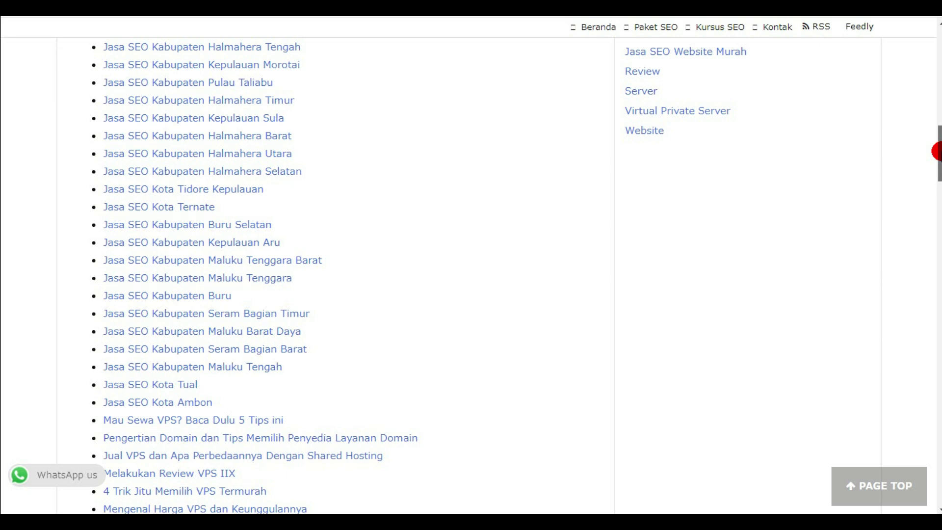
{"action": "left_click_drag", "start_coordinate": [937, 151], "coordinate": [936, 211]}
{"action": "left_click_drag", "start_coordinate": [935, 210], "coordinate": [935, 351]}
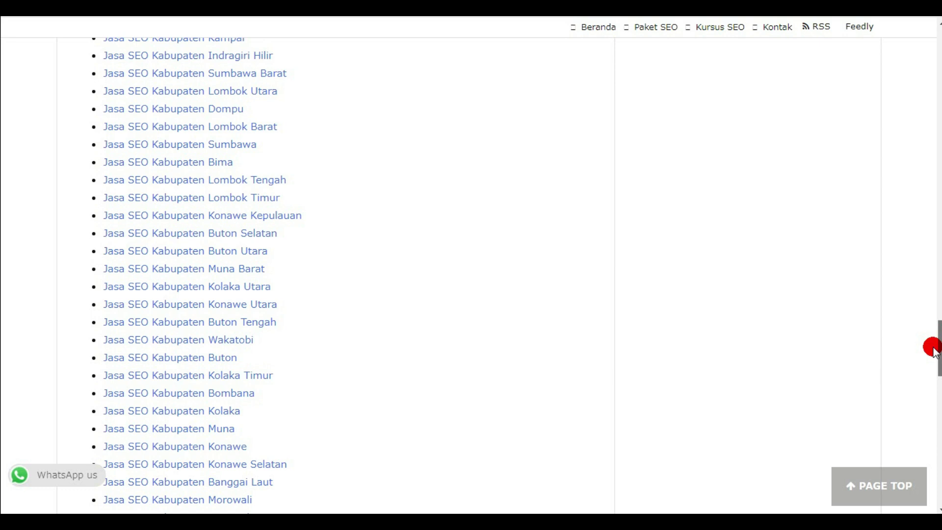
{"action": "left_click_drag", "start_coordinate": [935, 351], "coordinate": [928, 420]}
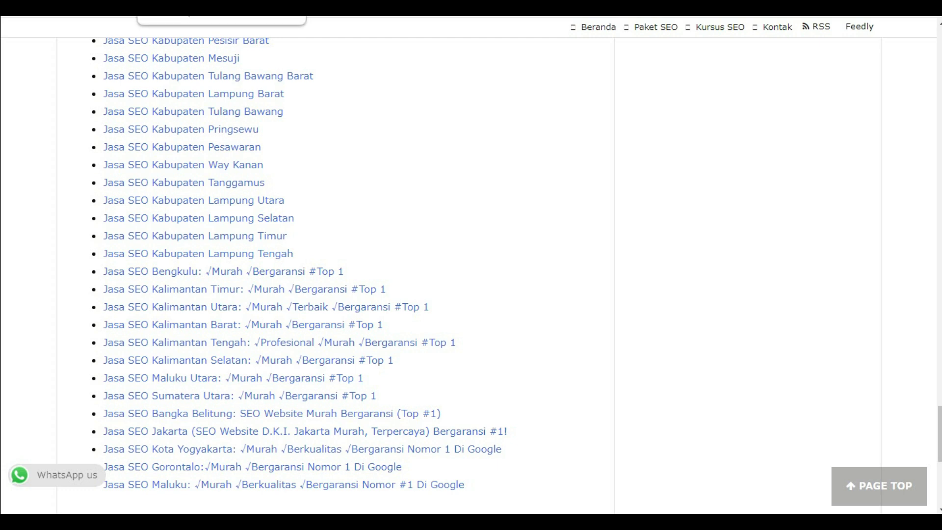
- Return to the article spinner page and enter "Jual Alat Spinner Artikel Terbaik di Indonesia" as the source text
{"action": "left_click", "coordinate": [206, 10]}
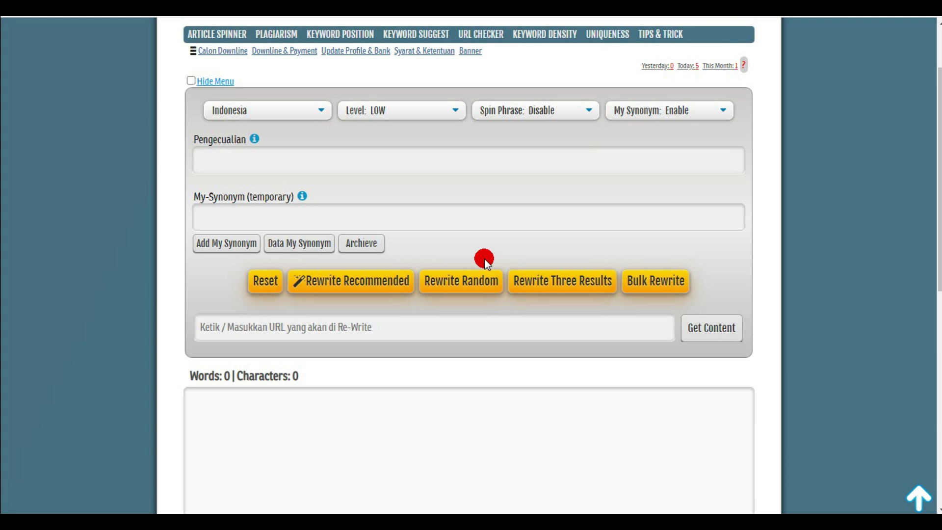
{"action": "left_click", "coordinate": [291, 409]}
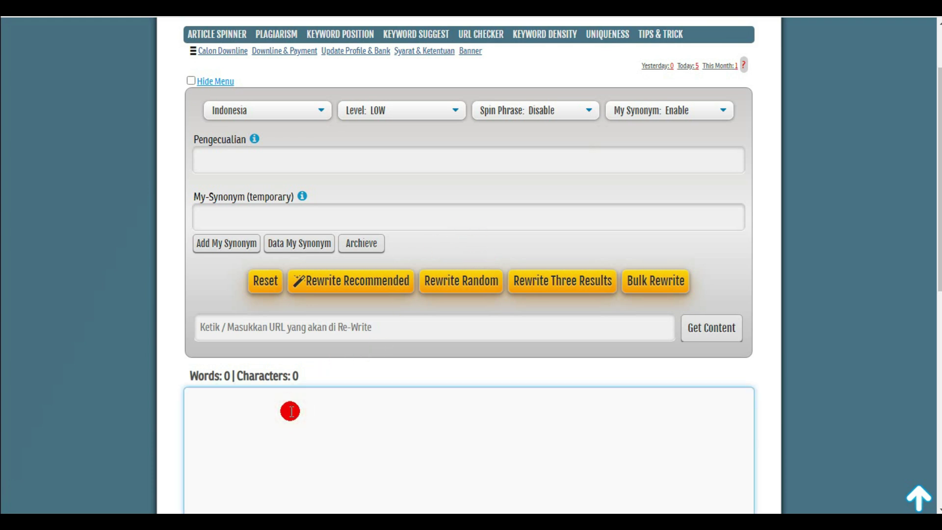
{"action": "scroll", "coordinate": [311, 404], "scroll_direction": "down", "scroll_amount": 3}
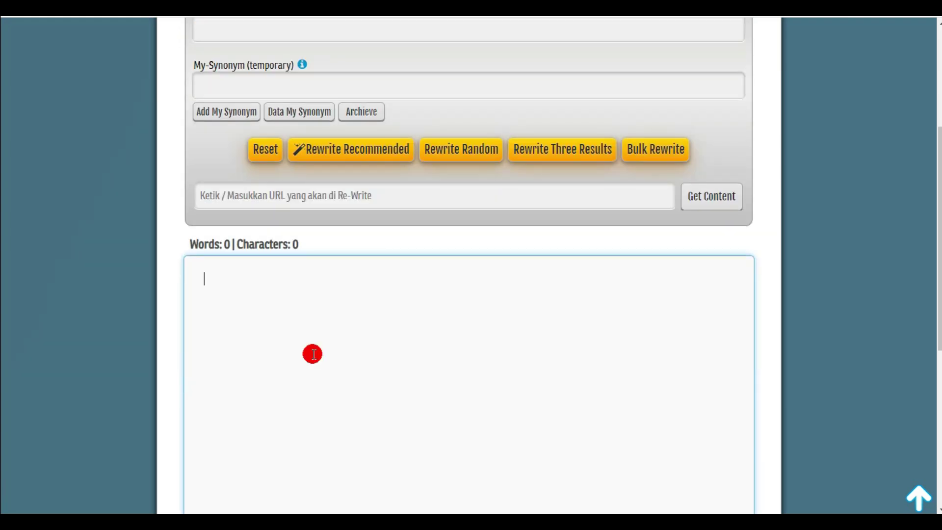
{"action": "type", "text": "J"}
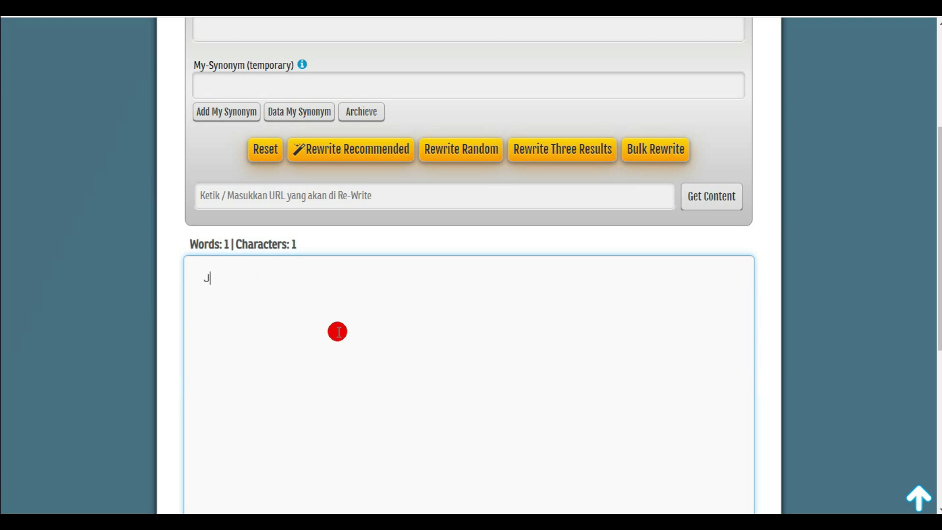
{"action": "type", "text": "ual Ala"}
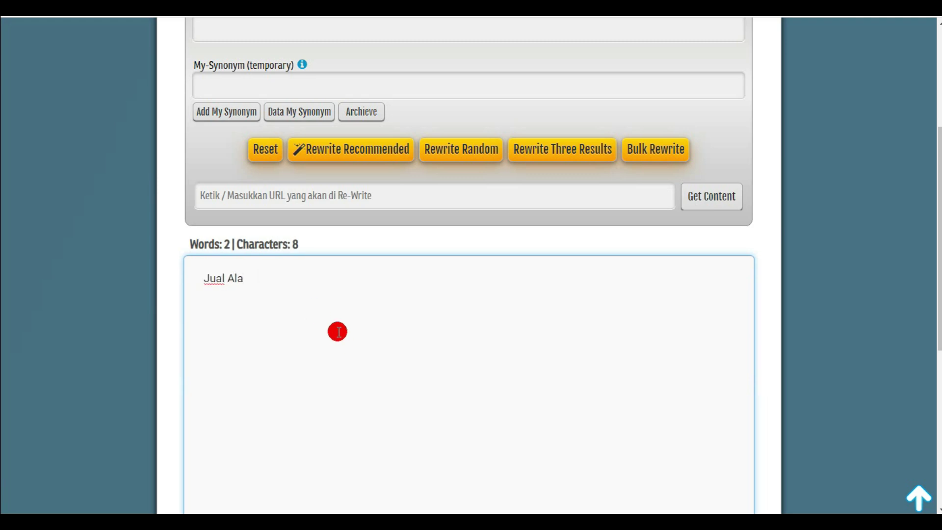
{"action": "type", "text": "t Spinner Art"}
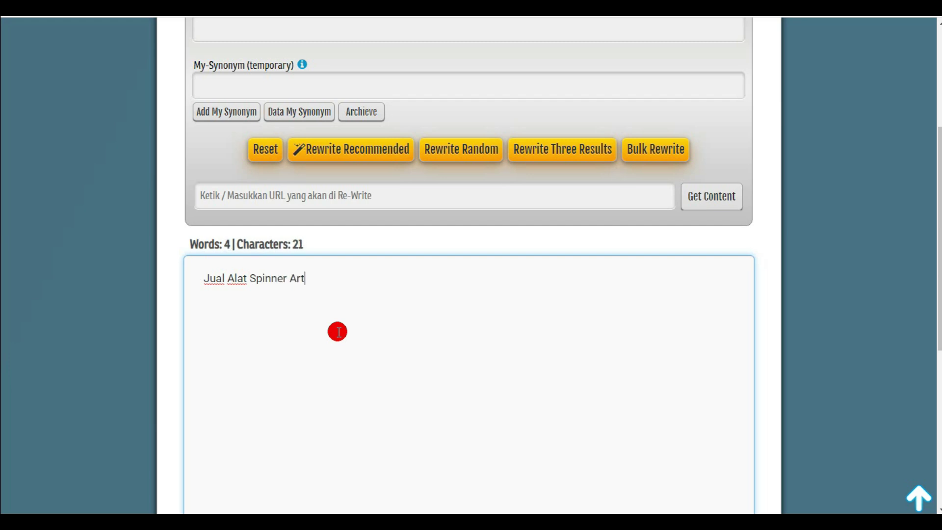
{"action": "type", "text": "ikel Terb"}
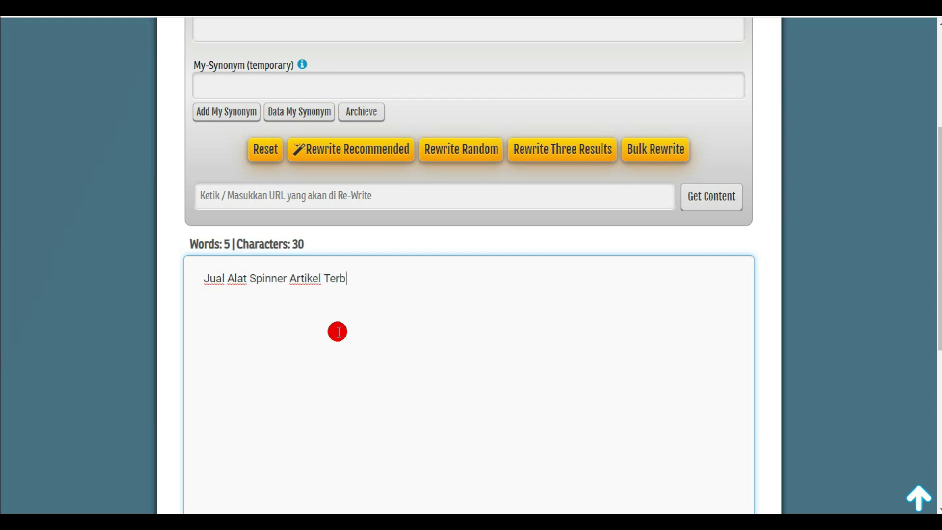
{"action": "type", "text": "aik di"}
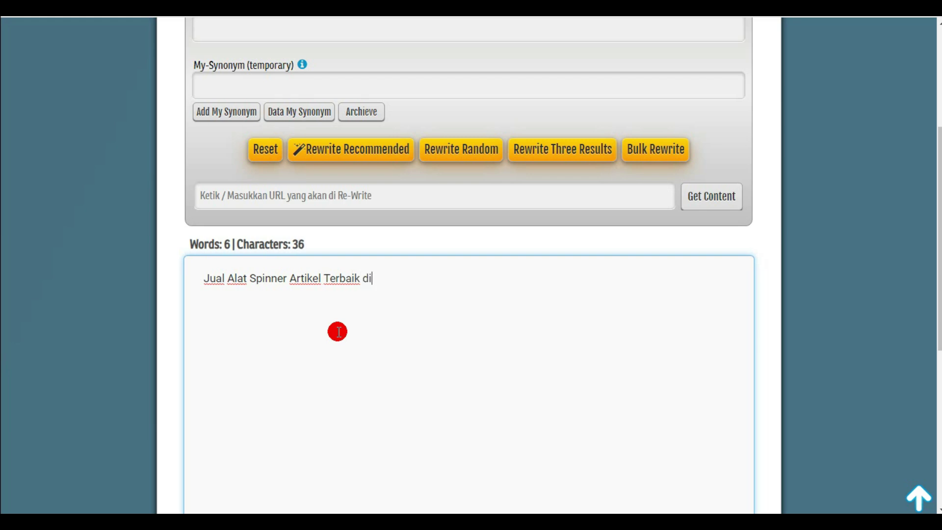
{"action": "type", "text": " Indonesia"}
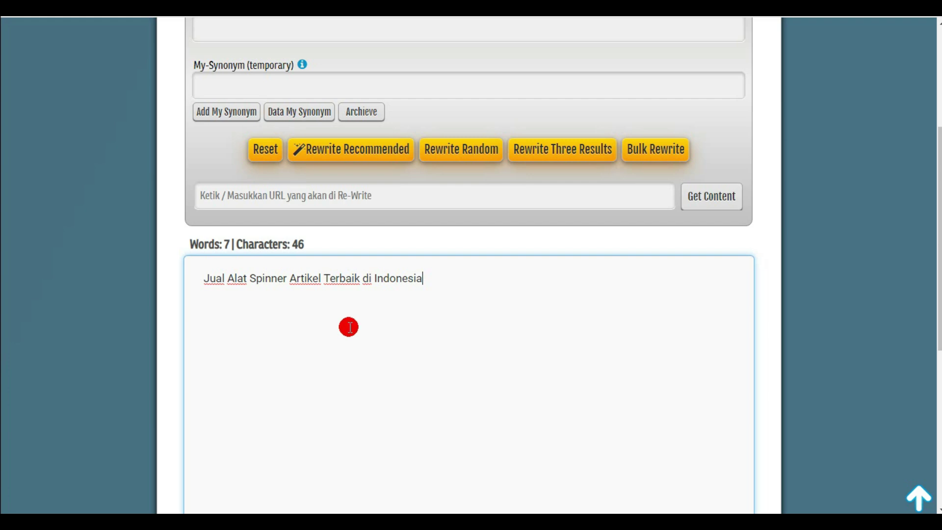
- Run Rewrite Recommended on the entered sentence and review the recommended result and its spintax
{"action": "left_click", "coordinate": [340, 149]}
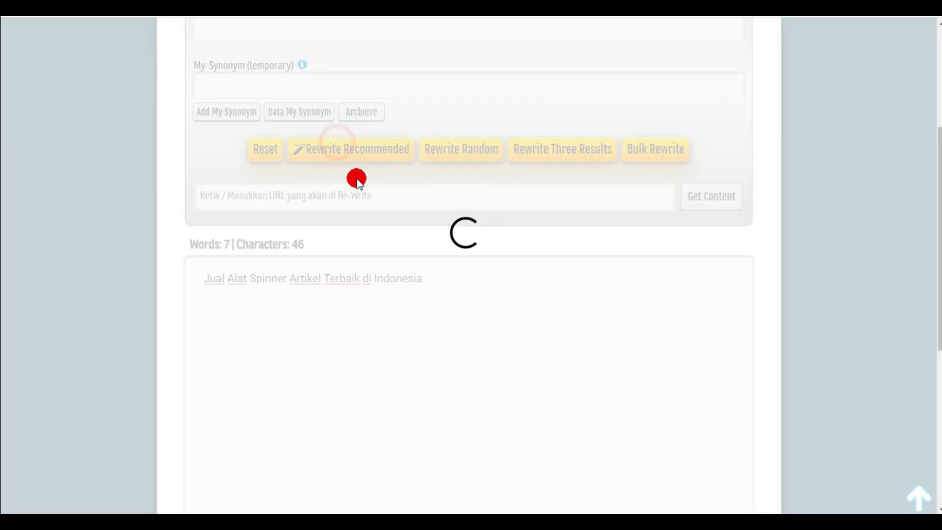
{"action": "scroll", "coordinate": [610, 301], "scroll_direction": "down", "scroll_amount": 5}
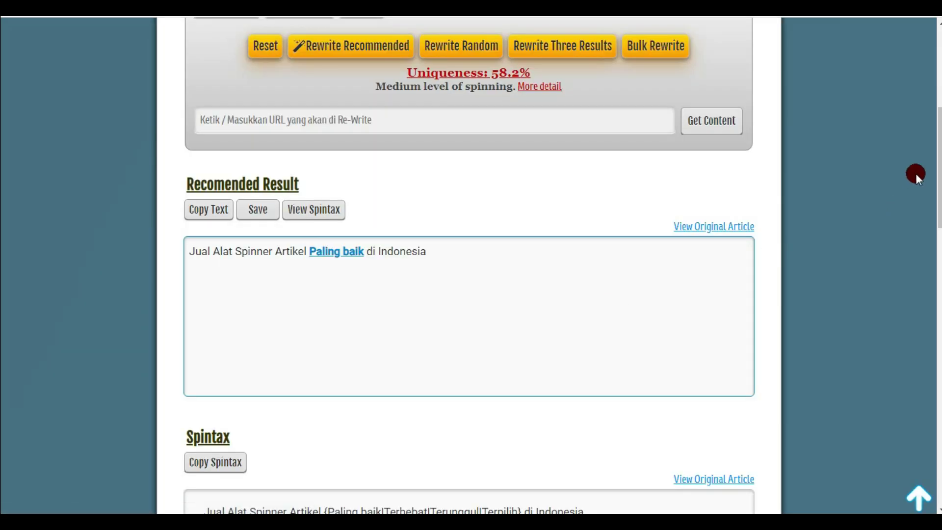
{"action": "left_click_drag", "start_coordinate": [938, 154], "coordinate": [939, 190]}
{"action": "scroll", "coordinate": [469, 265], "scroll_direction": "down", "scroll_amount": 4}
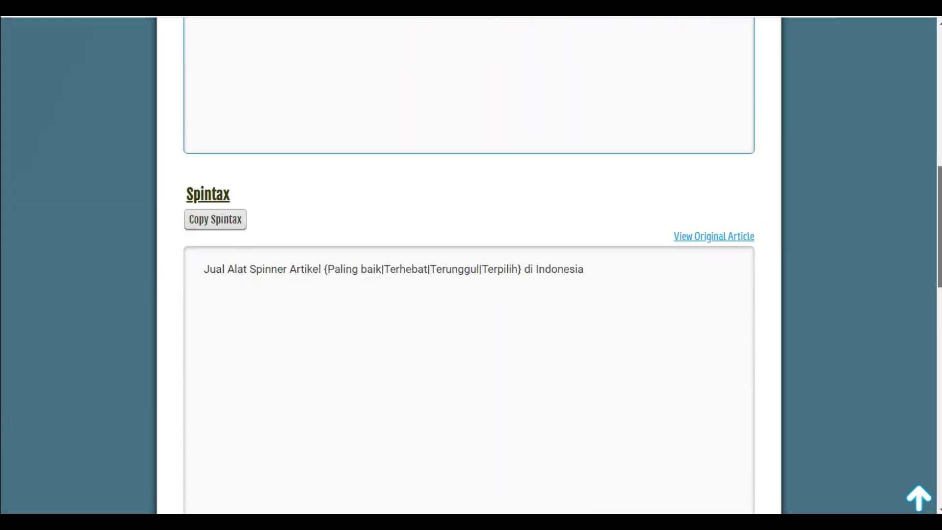
{"action": "left_click_drag", "start_coordinate": [938, 218], "coordinate": [938, 158]}
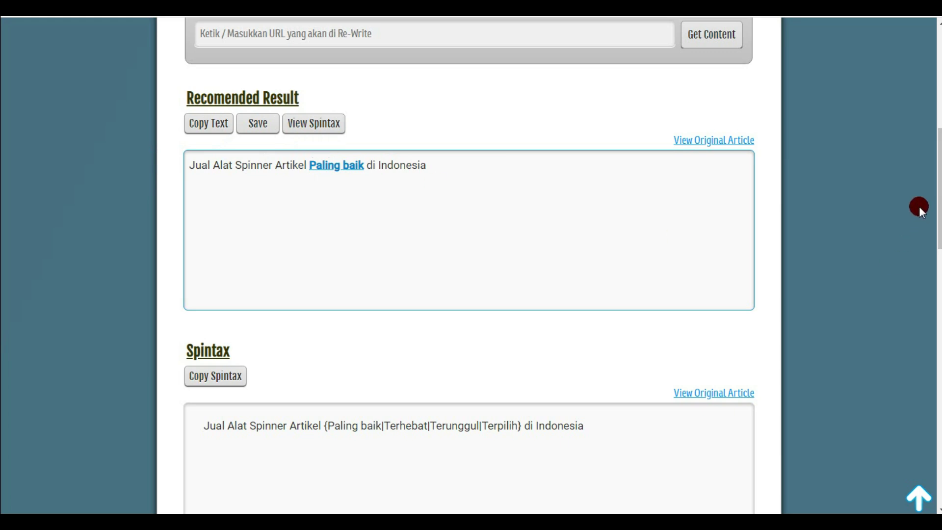
{"action": "left_click_drag", "start_coordinate": [937, 184], "coordinate": [936, 221]}
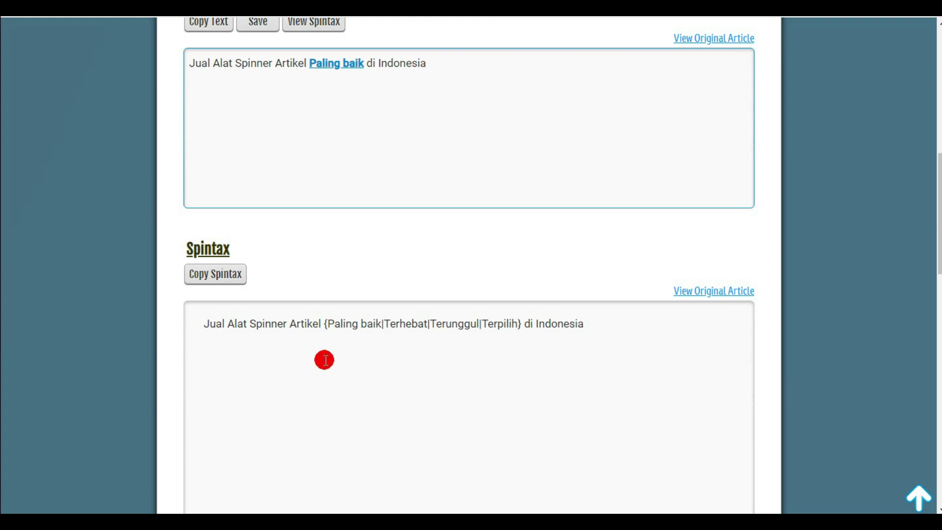
- Turn the word "Alat" in the spintax into a synonym group reading "{Alat|Tools}"
{"action": "left_click", "coordinate": [244, 328]}
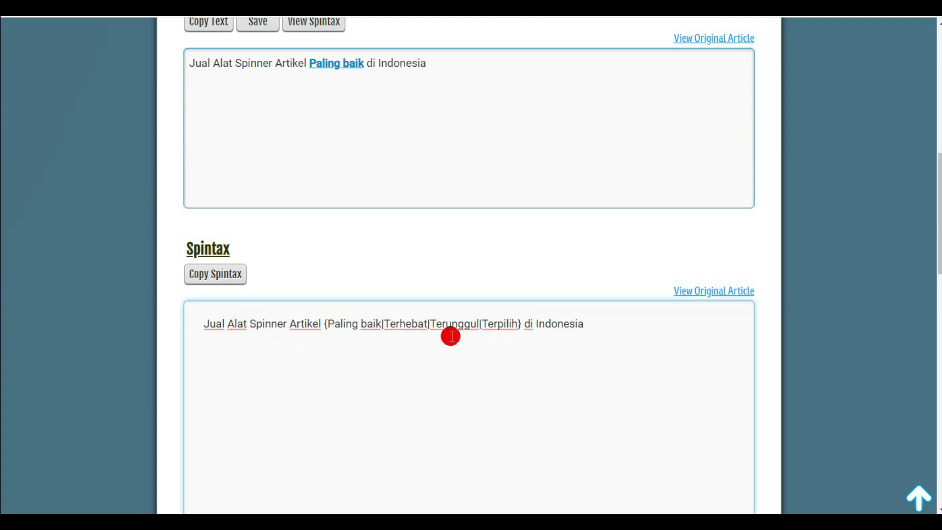
{"action": "left_click", "coordinate": [228, 322]}
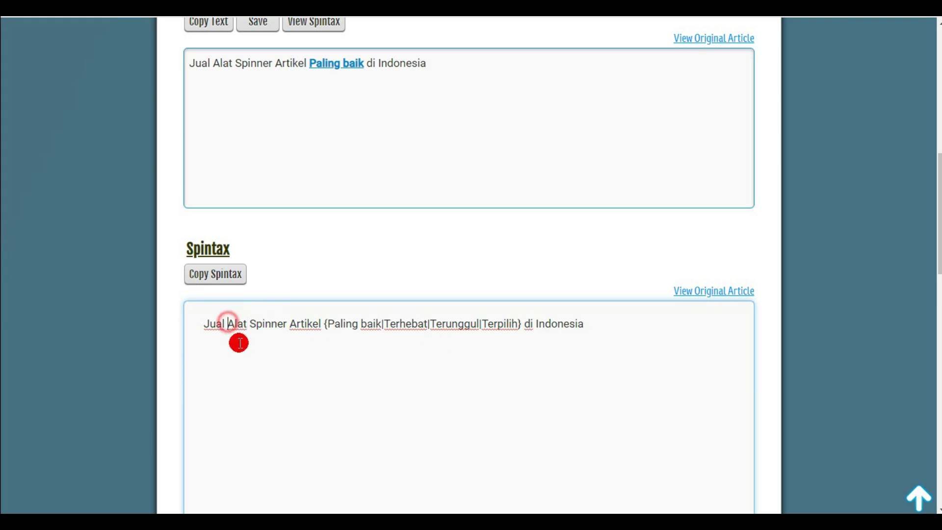
{"action": "type", "text": "{"}
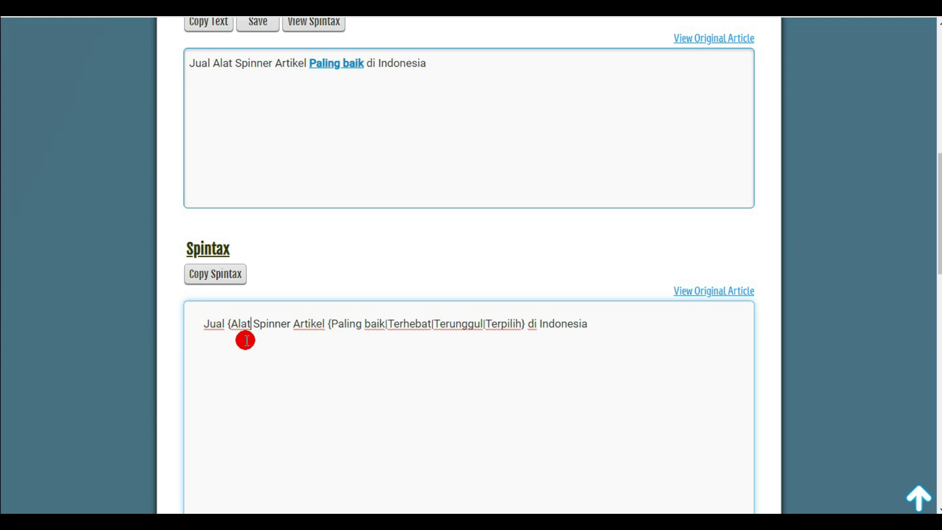
{"action": "type", "text": "|"}
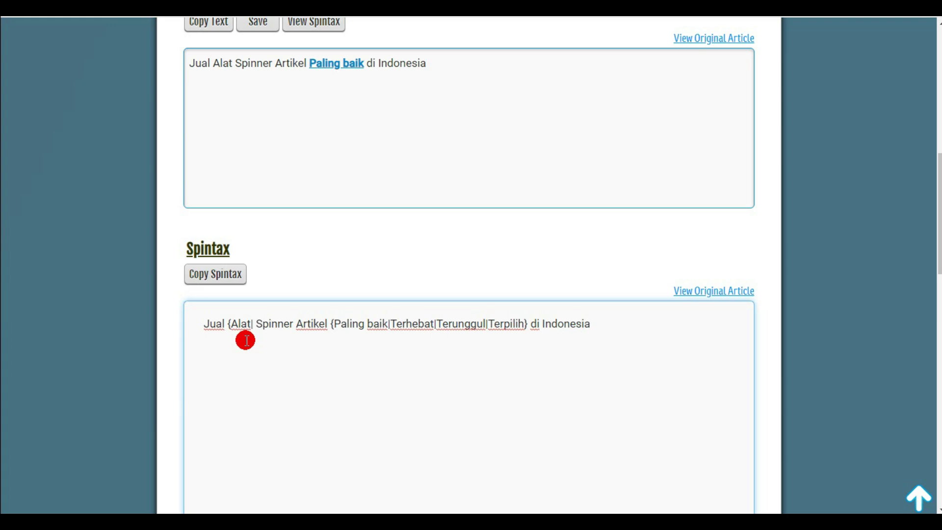
{"action": "type", "text": "Wattool"}
{"action": "key", "text": "BackSpace"}
{"action": "key", "text": "BackSpace"}
{"action": "key", "text": "BackSpace"}
{"action": "key", "text": "BackSpace"}
{"action": "key", "text": "BackSpace"}
{"action": "key", "text": "BackSpace"}
{"action": "key", "text": "BackSpace"}
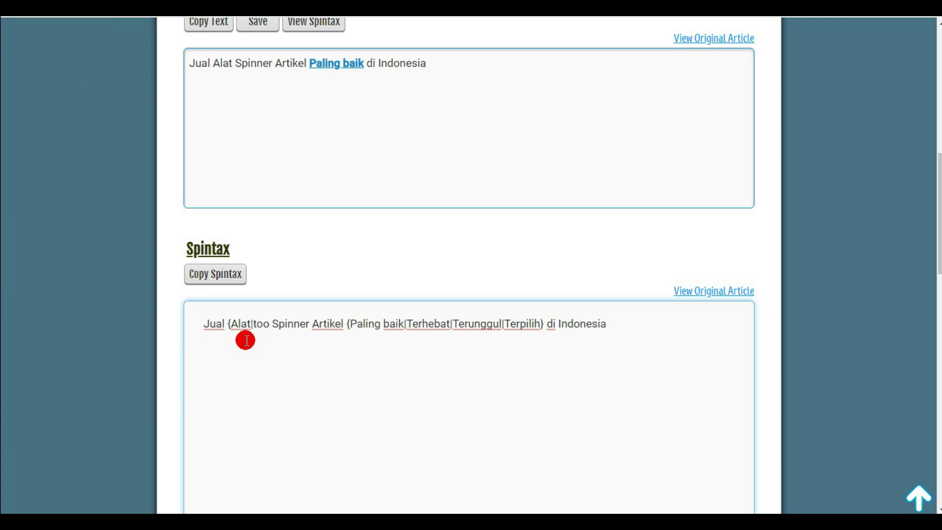
{"action": "type", "text": "Tools"}
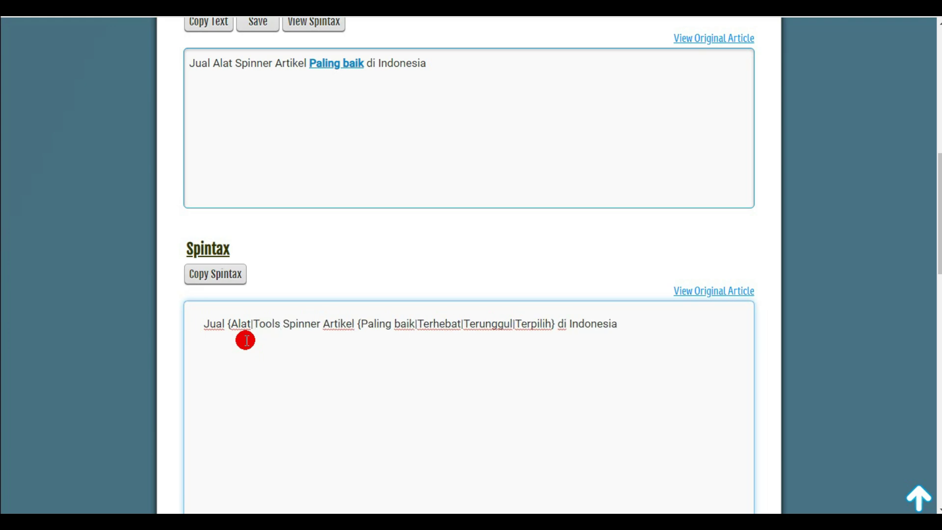
{"action": "type", "text": "}"}
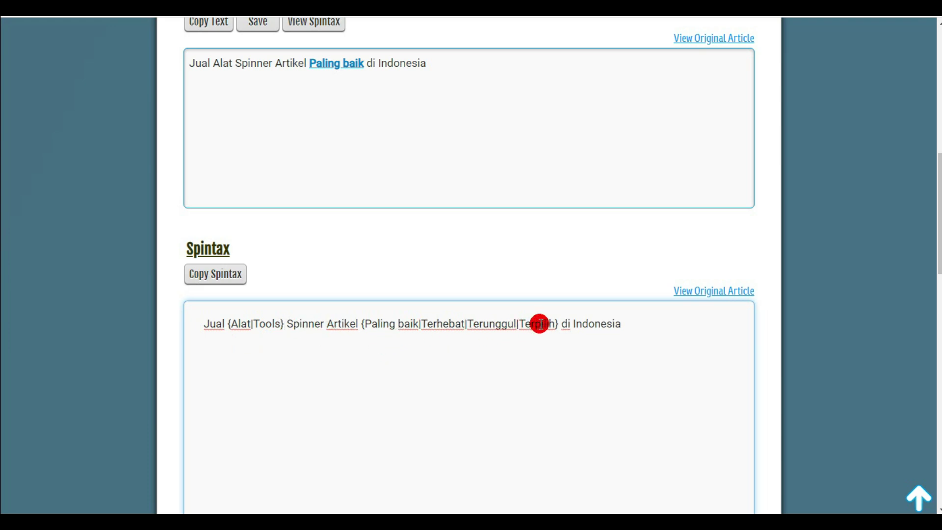
- Add "Terbaik" as another alternative after "Terpilih" in the second spintax group
{"action": "left_click", "coordinate": [556, 323]}
{"action": "type", "text": "}"}
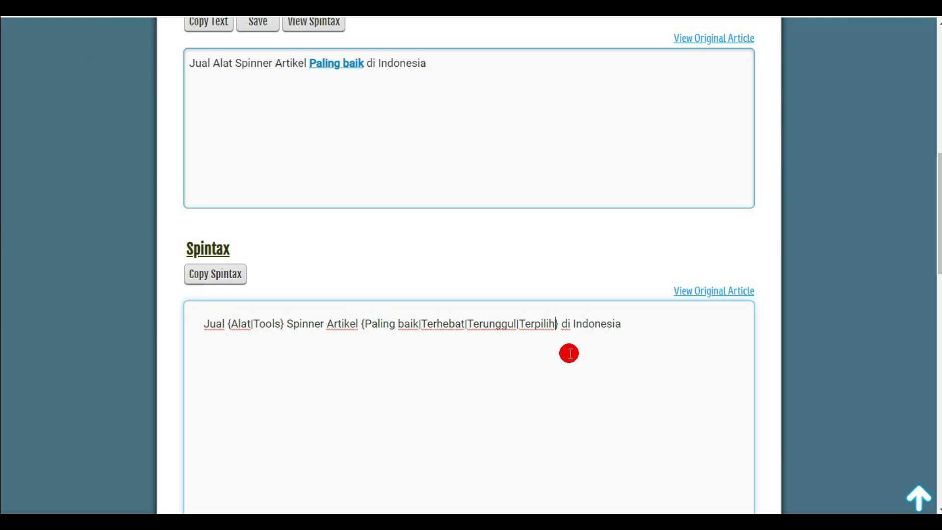
{"action": "type", "text": "|tebai"}
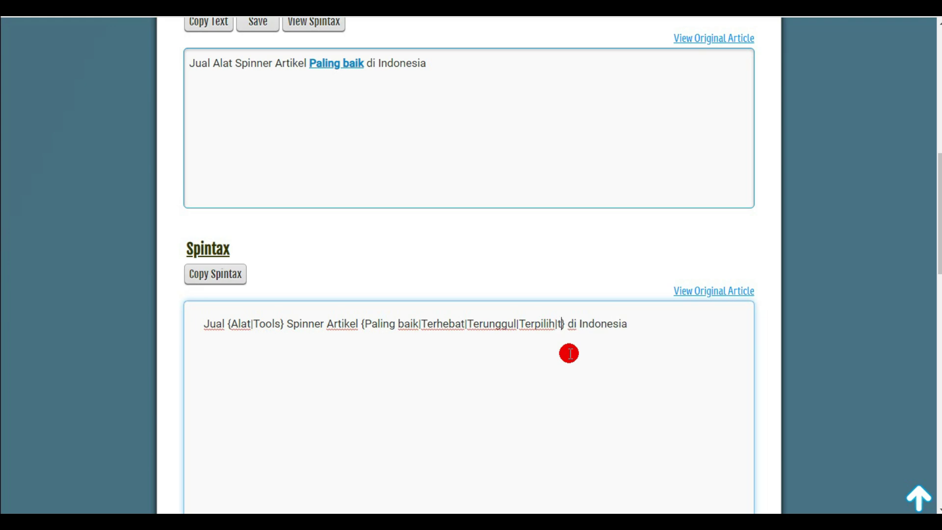
{"action": "key", "text": "BackSpace"}
{"action": "key", "text": "BackSpace"}
{"action": "key", "text": "BackSpace"}
{"action": "key", "text": "BackSpace"}
{"action": "key", "text": "BackSpace"}
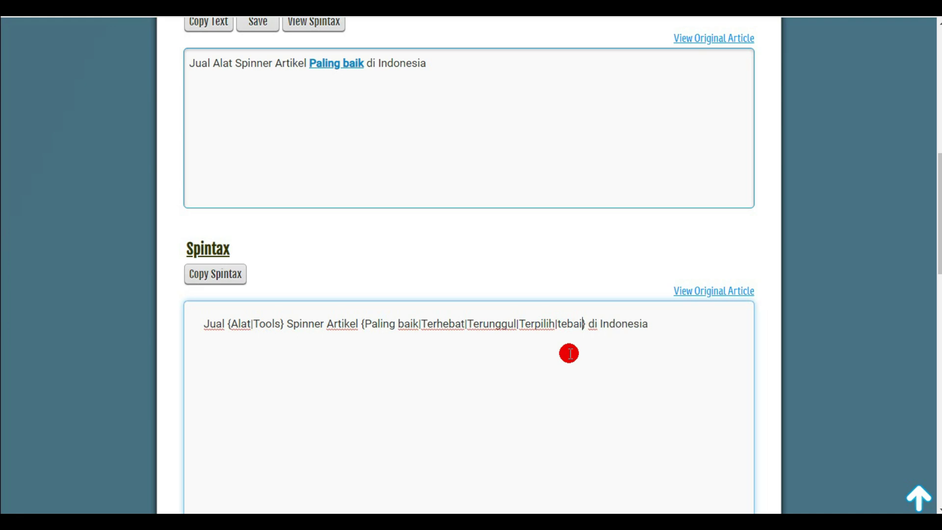
{"action": "type", "text": "Terbaik"}
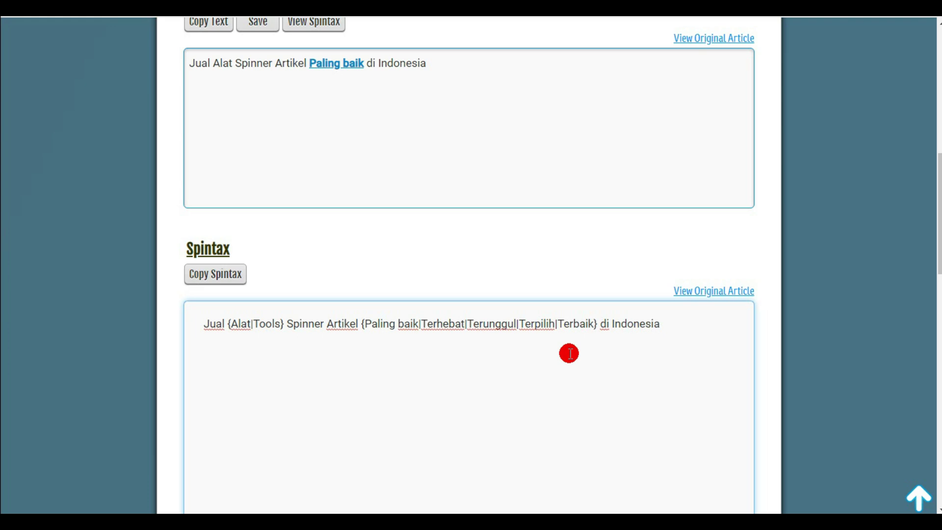
- Add "Paling Bagus" as a further alternative after "Terbaik" in the same spintax group
{"action": "type", "text": "|"}
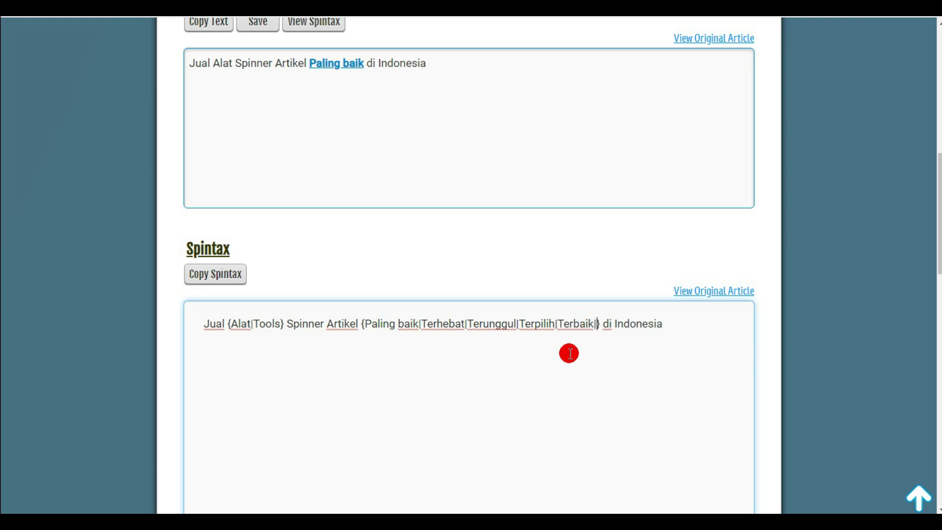
{"action": "type", "text": "paling"}
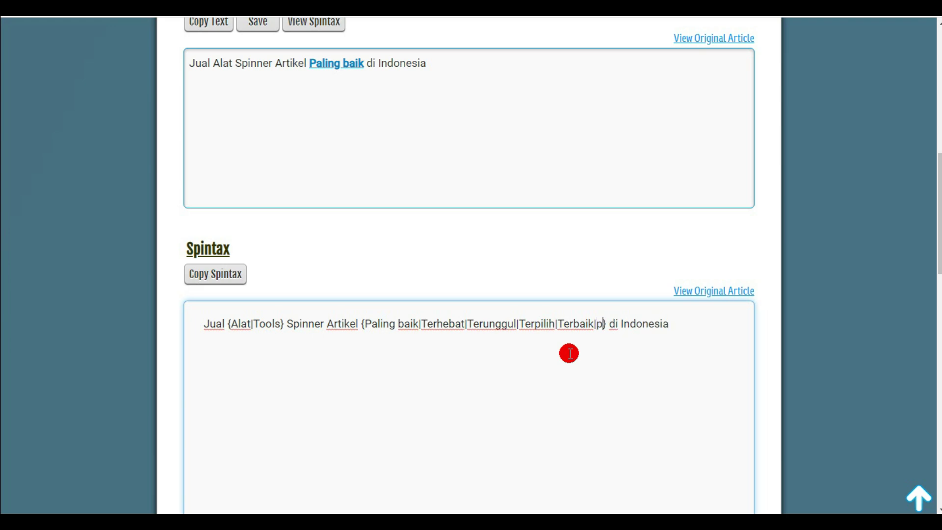
{"action": "key", "text": "BackSpace"}
{"action": "key", "text": "BackSpace"}
{"action": "key", "text": "BackSpace"}
{"action": "key", "text": "BackSpace"}
{"action": "key", "text": "BackSpace"}
{"action": "key", "text": "BackSpace"}
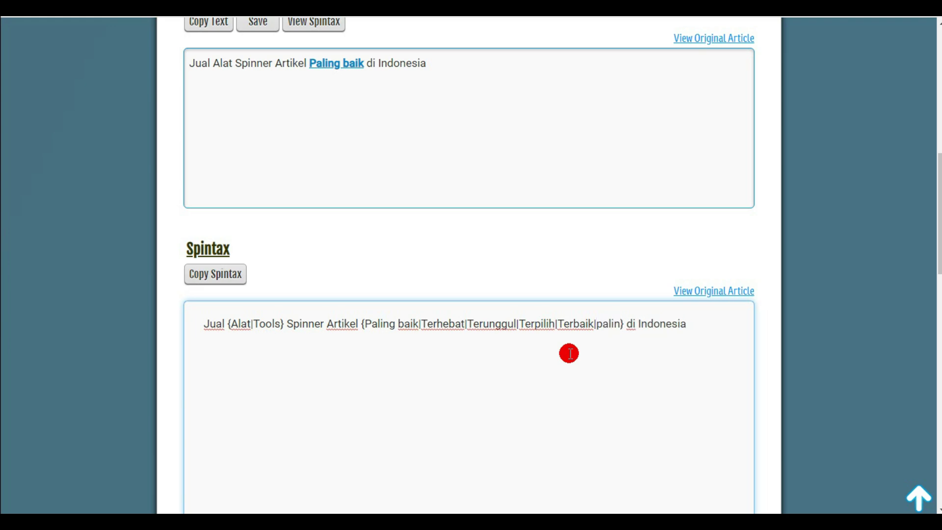
{"action": "type", "text": "Paling "}
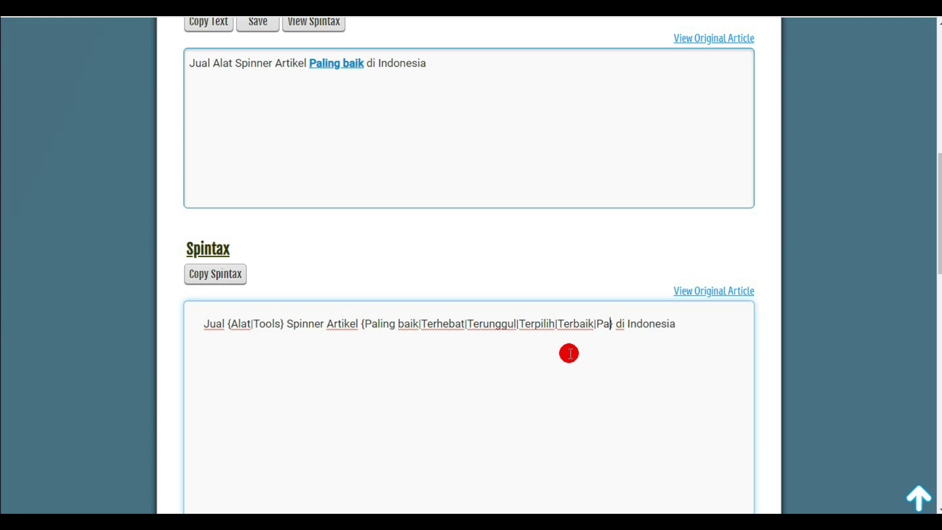
{"action": "type", "text": "Bagus"}
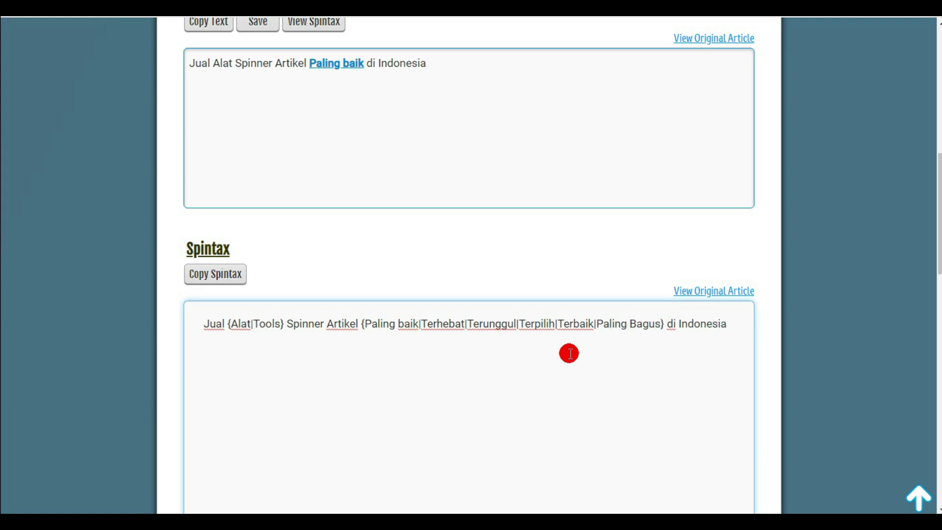
- Copy the whole edited spintax sentence and clear it from the Spintax box
{"action": "left_click_drag", "start_coordinate": [729, 322], "coordinate": [190, 314]}
{"action": "right_click", "coordinate": [225, 323]}
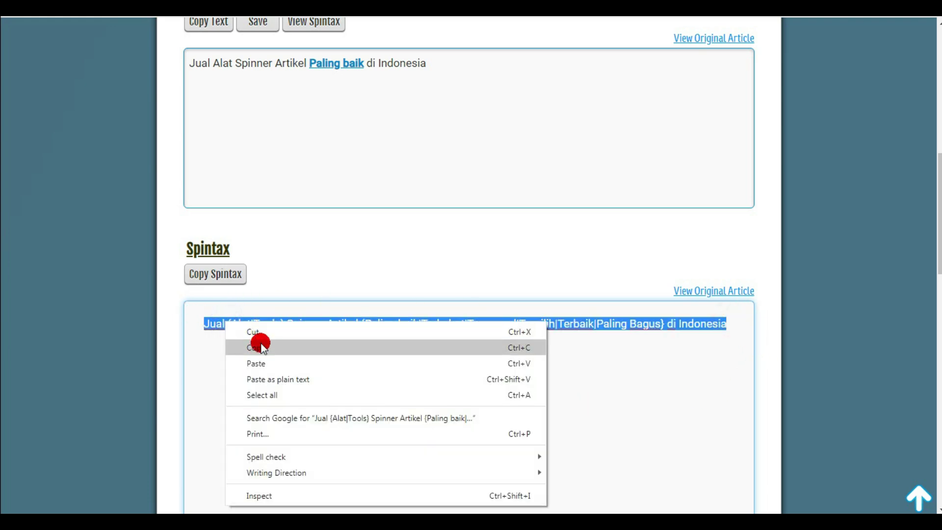
{"action": "left_click", "coordinate": [261, 347]}
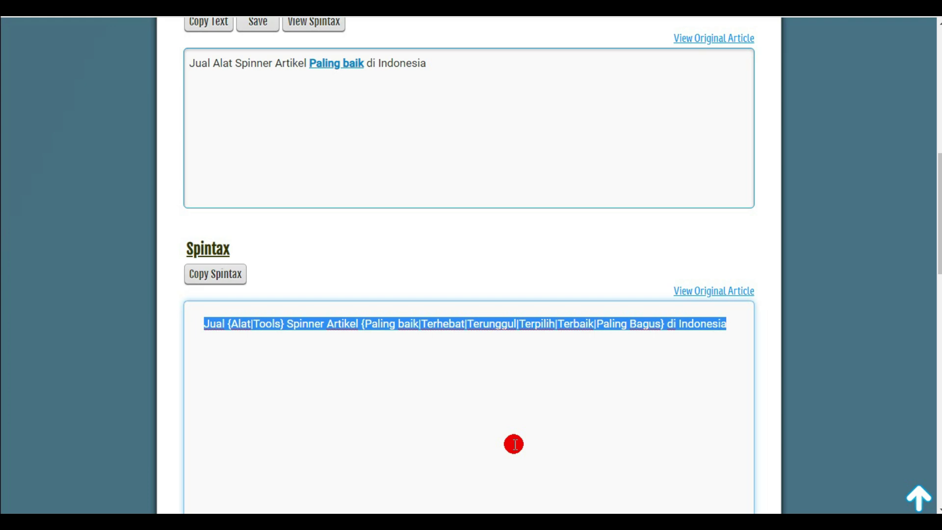
{"action": "key", "text": "BackSpace"}
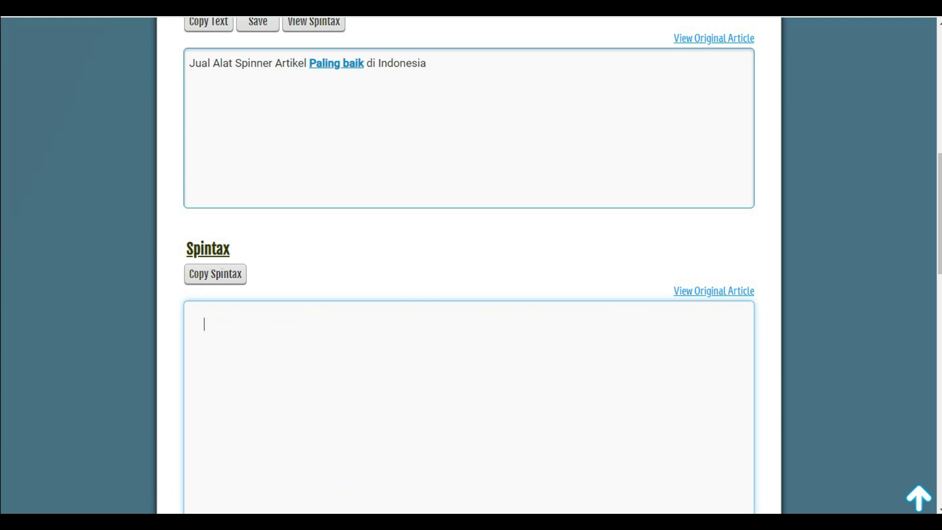
- Open a new Notepad document, paste the copied spintax sentence into it, and minimize Notepad
{"action": "key", "text": "super"}
{"action": "left_click", "coordinate": [84, 224]}
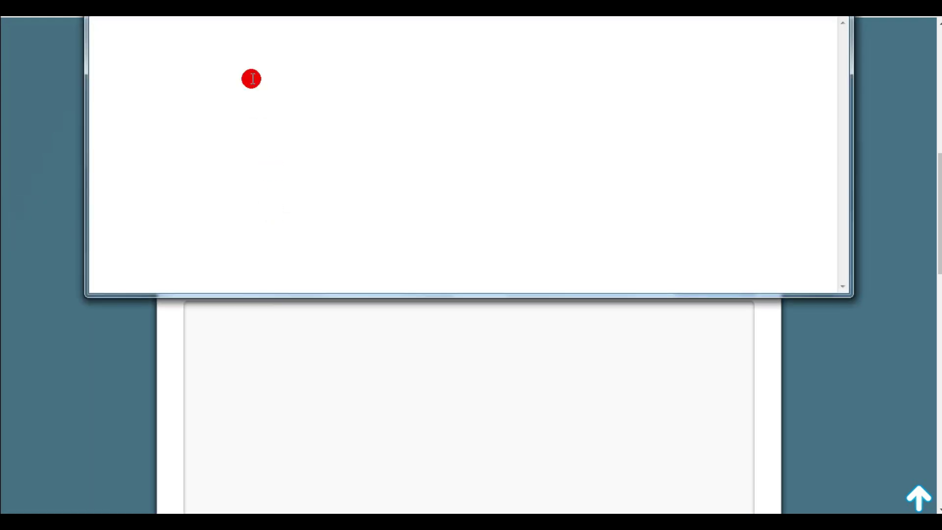
{"action": "left_click_drag", "start_coordinate": [396, 17], "coordinate": [408, 56]}
{"action": "left_click", "coordinate": [362, 104]}
{"action": "key", "text": "ctrl+v"}
{"action": "key", "text": "Return"}
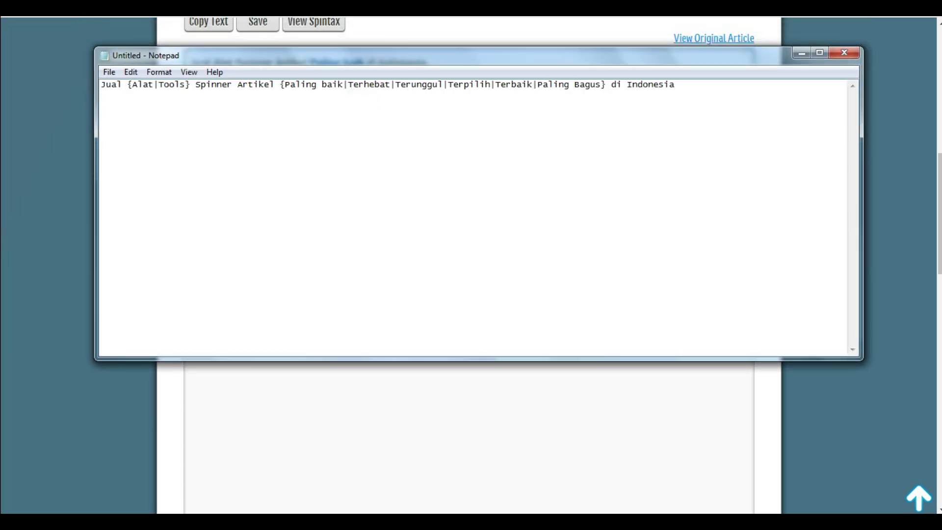
{"action": "left_click", "coordinate": [802, 54]}
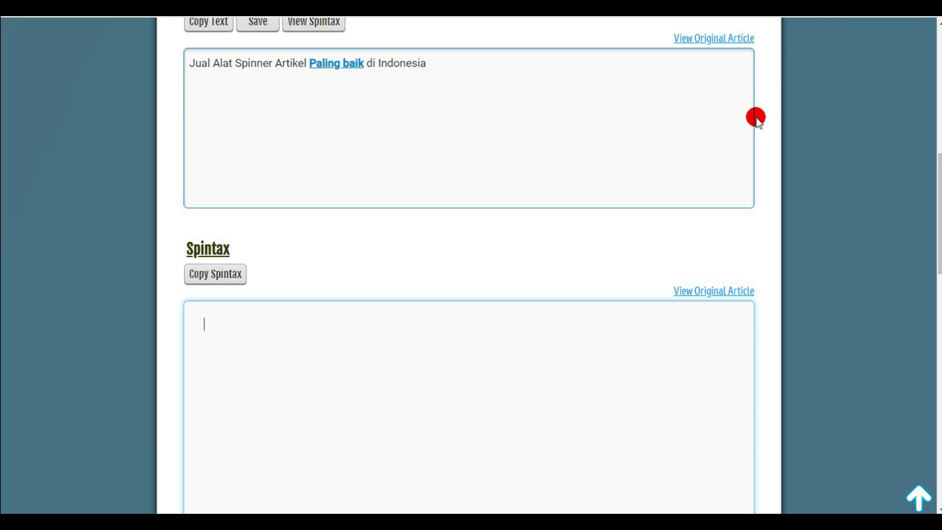
- Switch to the Jasa SEO article list page and go back to the Google results for Jasa SEO Bogor
{"action": "left_click", "coordinate": [497, 131]}
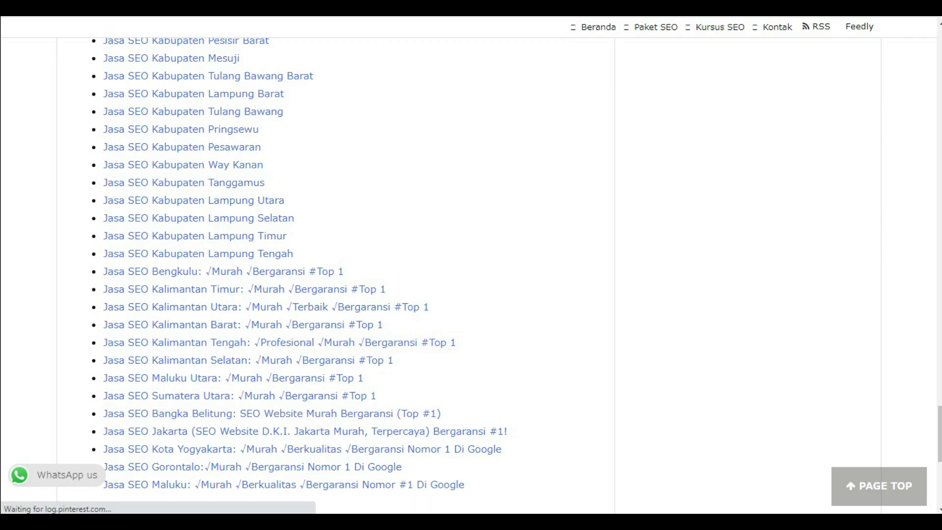
{"action": "key", "text": "Home"}
{"action": "key", "text": "alt+Left"}
{"action": "left_click", "coordinate": [137, 69]}
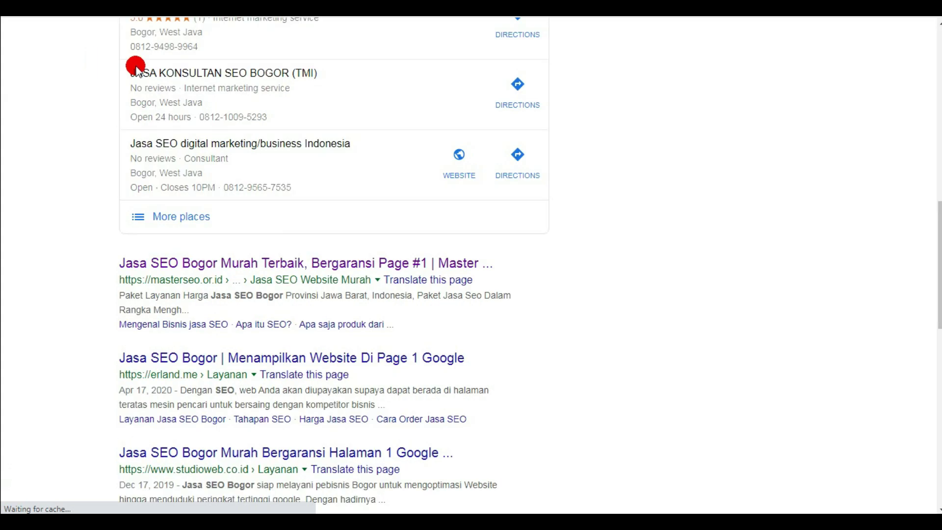
- Search Google for "spinner artikel indonesia"
{"action": "left_click_drag", "start_coordinate": [937, 236], "coordinate": [937, 64]}
{"action": "left_click_drag", "start_coordinate": [196, 49], "coordinate": [67, 57]}
{"action": "type", "text": "spi"}
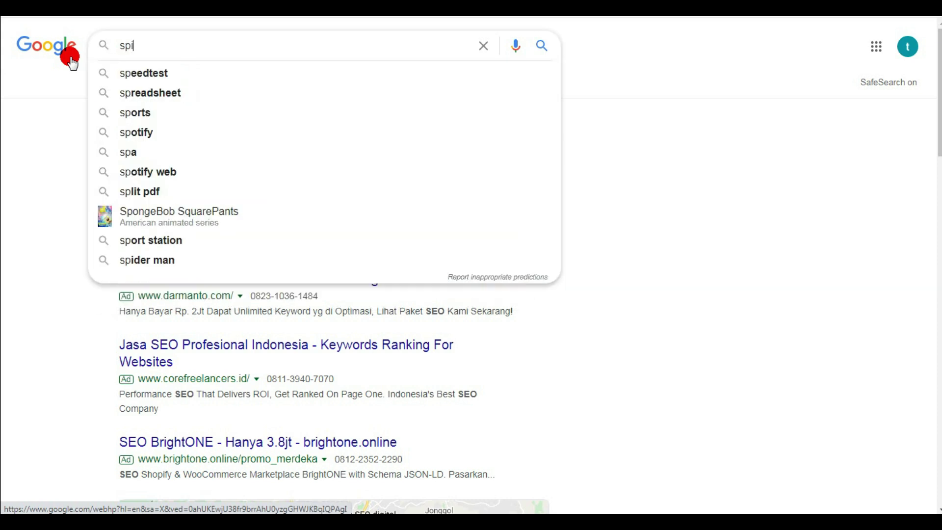
{"action": "type", "text": "nne"}
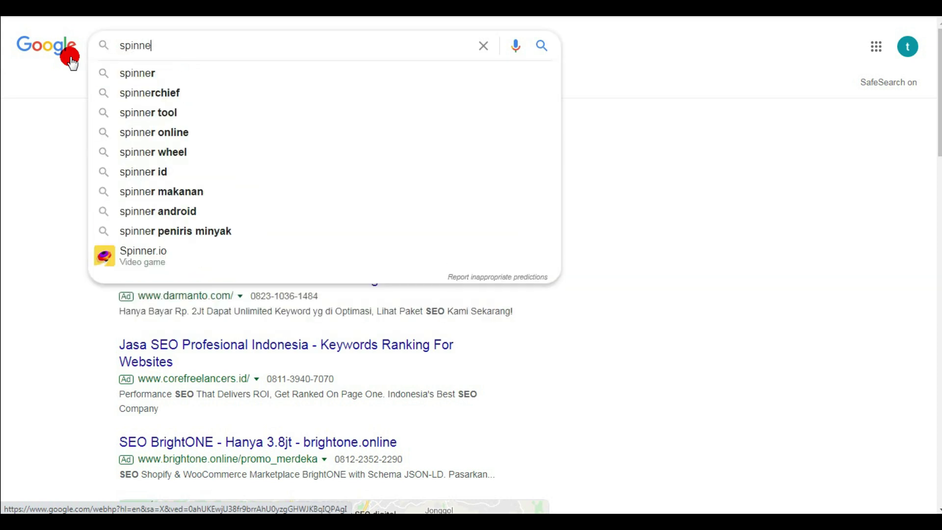
{"action": "type", "text": "r ar"}
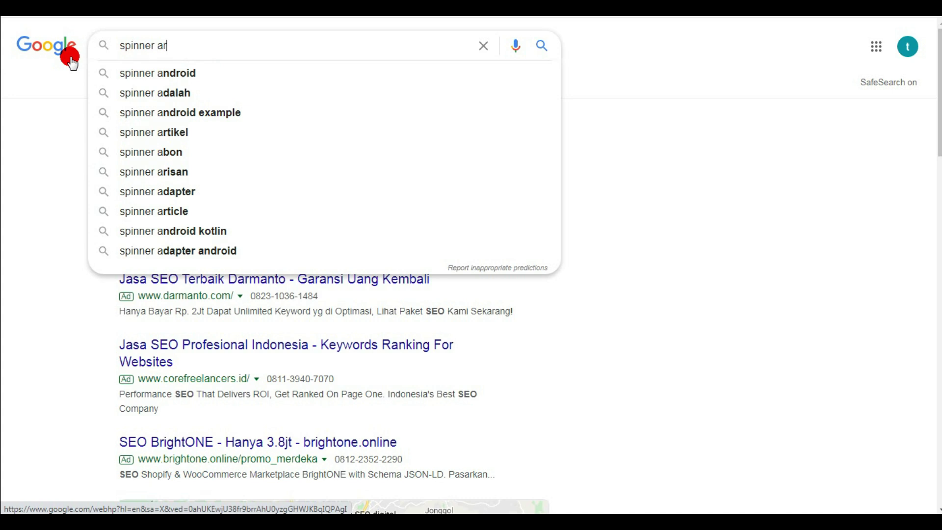
{"action": "type", "text": "tikel "}
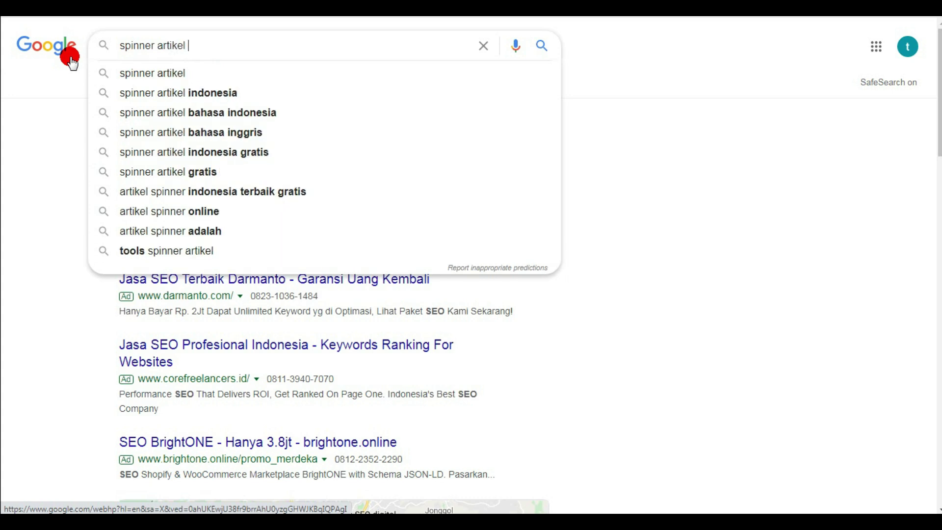
{"action": "type", "text": "indonesi"}
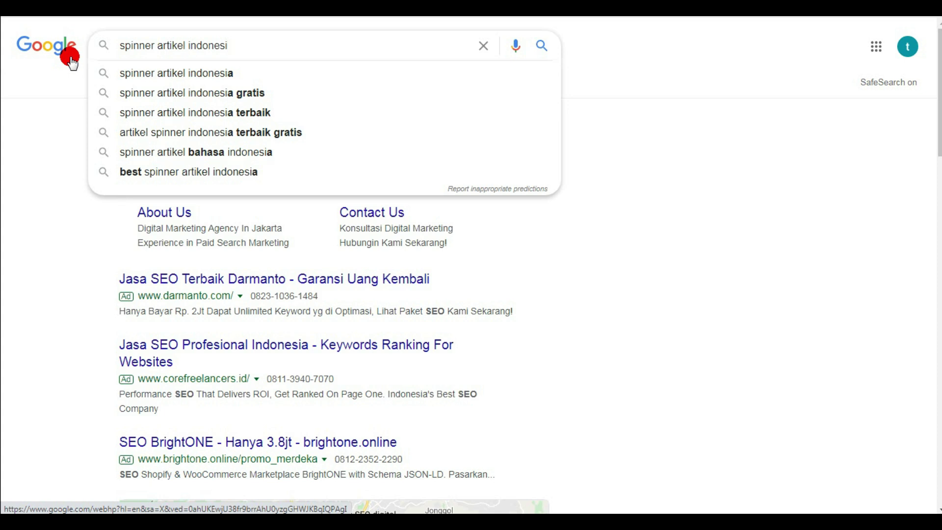
{"action": "type", "text": "a"}
{"action": "key", "text": "Return"}
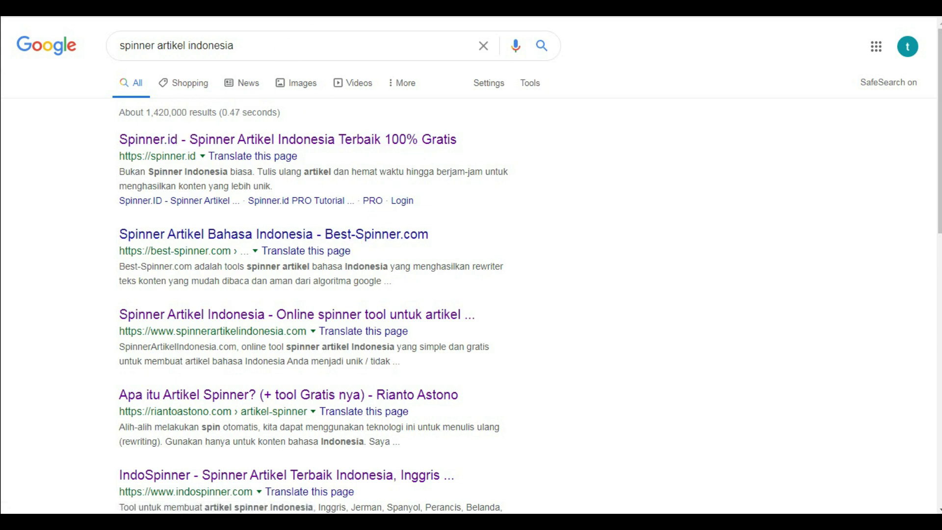
- Return to the TheArticleSpinner.com page and bring its rewrite options and source text box into view
{"action": "left_click", "coordinate": [482, 423]}
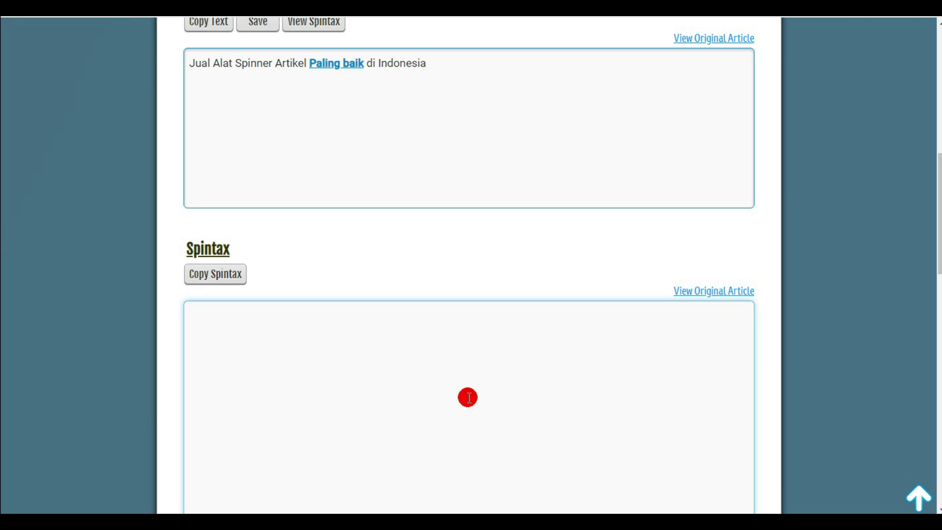
{"action": "left_click", "coordinate": [458, 75]}
{"action": "left_click_drag", "start_coordinate": [935, 267], "coordinate": [932, 142]}
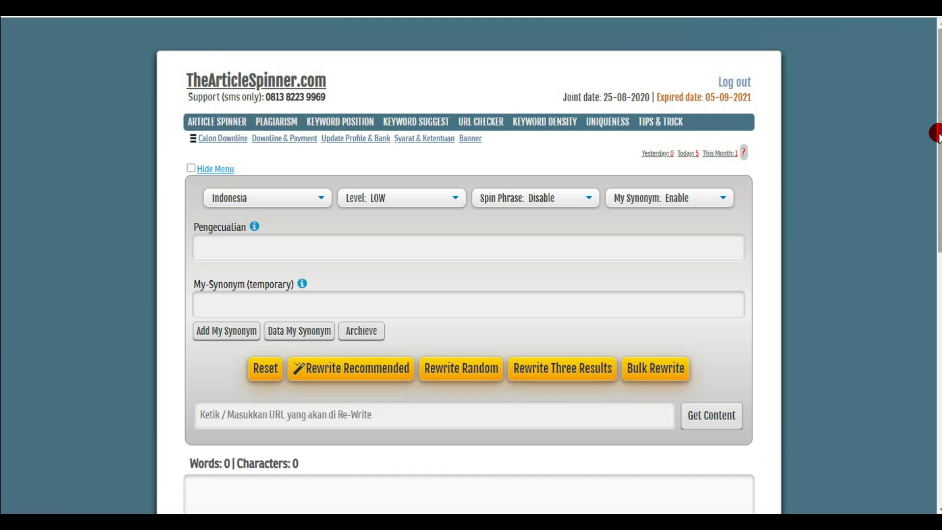
{"action": "left_click_drag", "start_coordinate": [938, 135], "coordinate": [935, 191]}
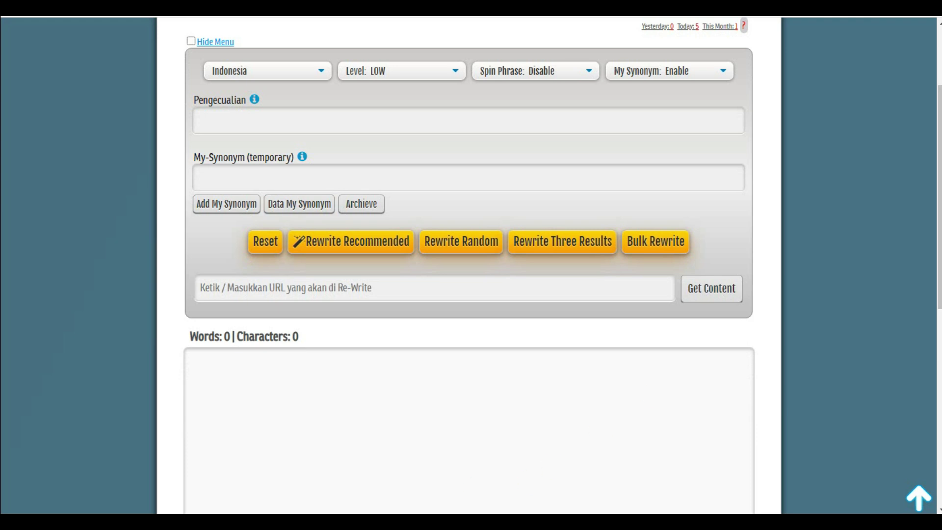
- Copy the entire article from the Notepad document and paste it into the article spinner's source text box
{"action": "mouse_move", "coordinate": [338, 512]}
{"action": "left_click", "coordinate": [337, 476]}
{"action": "left_click_drag", "start_coordinate": [304, 357], "coordinate": [294, 279]}
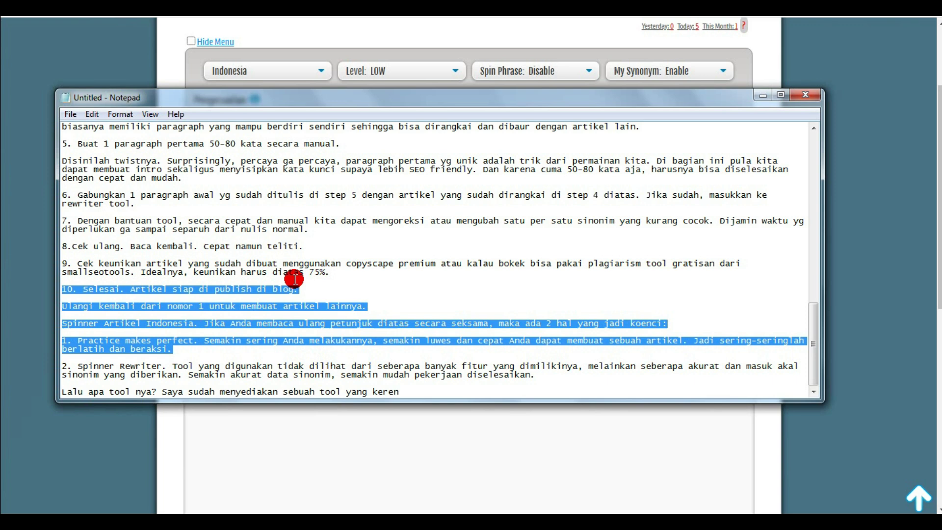
{"action": "key", "text": "ctrl+a"}
{"action": "right_click", "coordinate": [241, 228]}
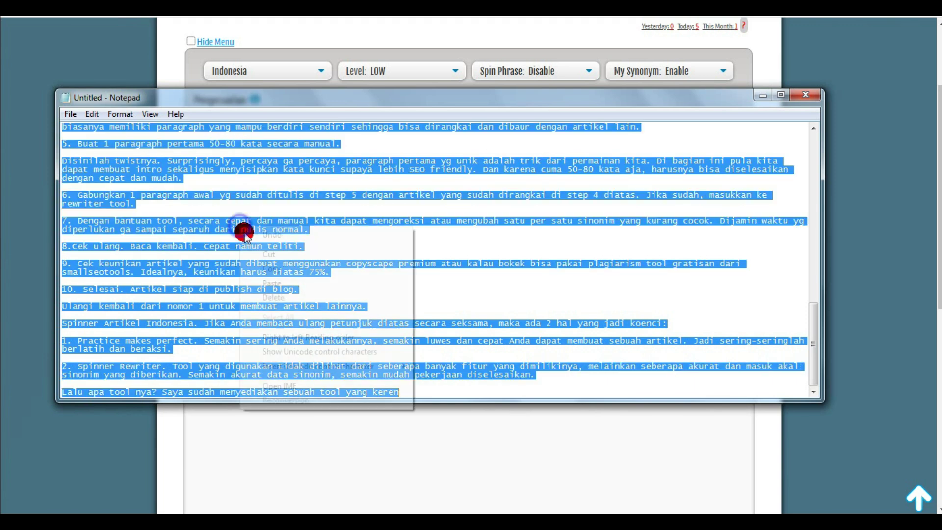
{"action": "left_click", "coordinate": [273, 268]}
{"action": "left_click", "coordinate": [261, 447]}
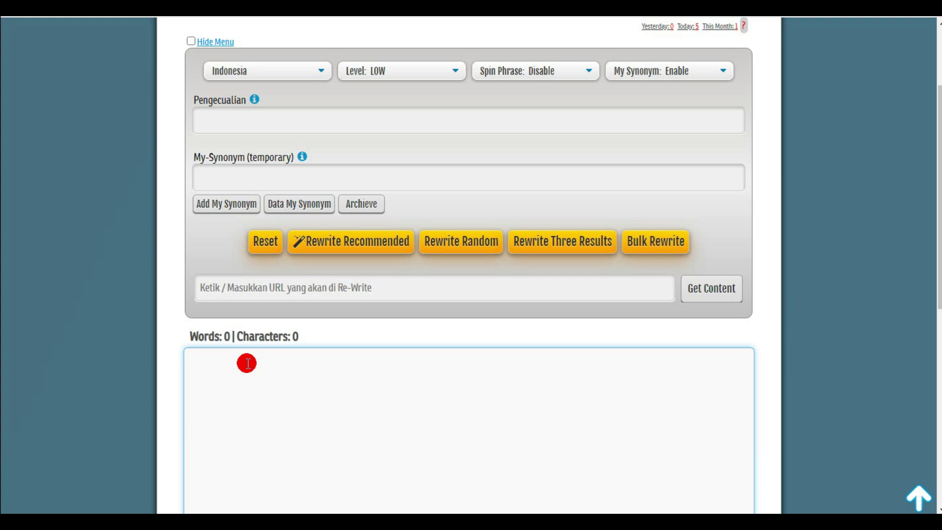
{"action": "key", "text": "ctrl+v"}
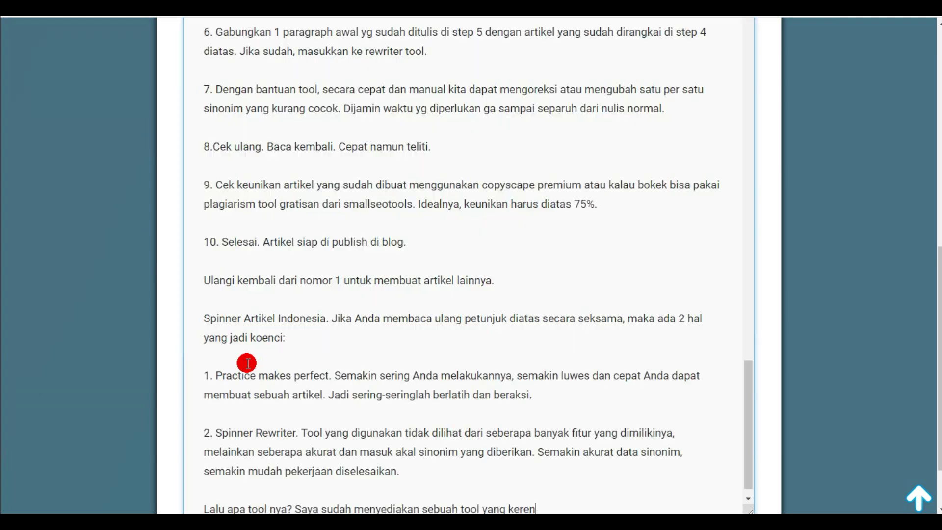
- Enter "spinner artikel indonesia,spinner artikel,artikel spinner" as the excluded phrases (Pengecualian) for the rewrite
{"action": "left_click_drag", "start_coordinate": [938, 424], "coordinate": [935, 311]}
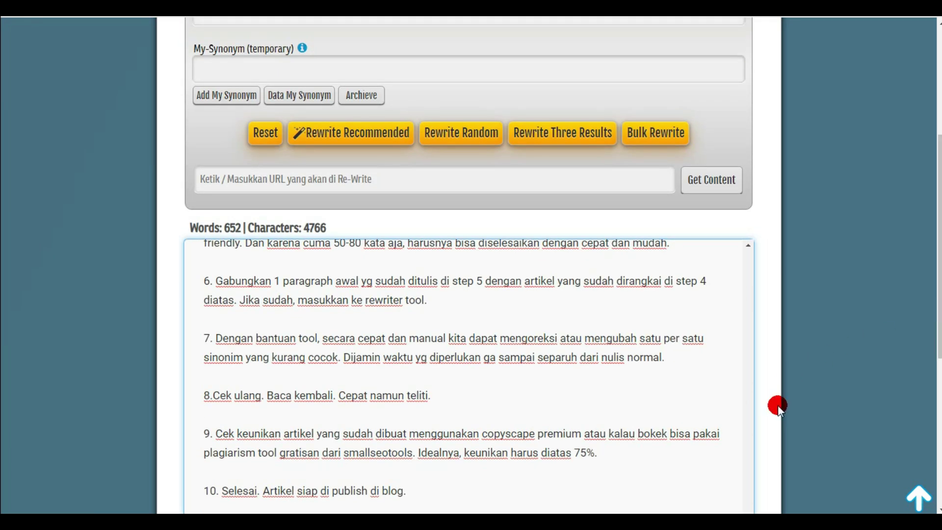
{"action": "scroll", "coordinate": [648, 343], "scroll_direction": "up", "scroll_amount": 4}
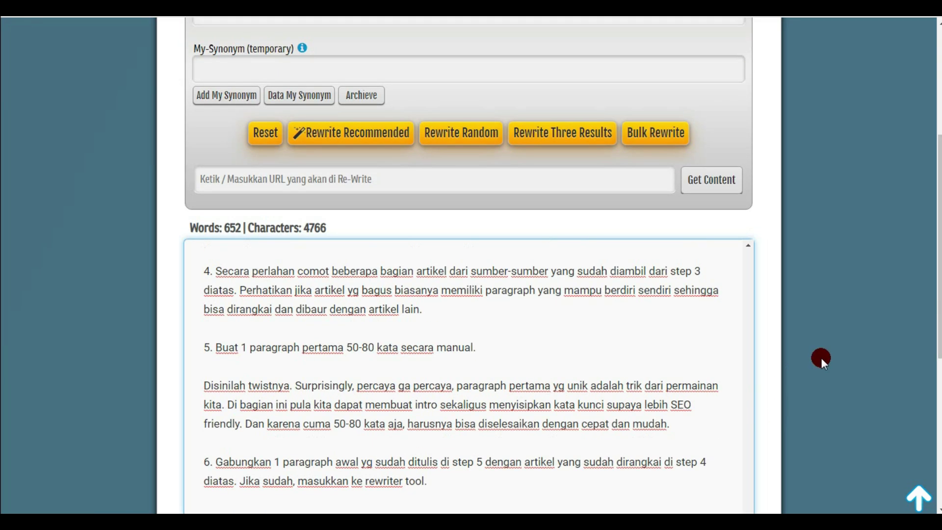
{"action": "scroll", "coordinate": [602, 358], "scroll_direction": "down", "scroll_amount": 1}
{"action": "scroll", "coordinate": [602, 358], "scroll_direction": "up", "scroll_amount": 3}
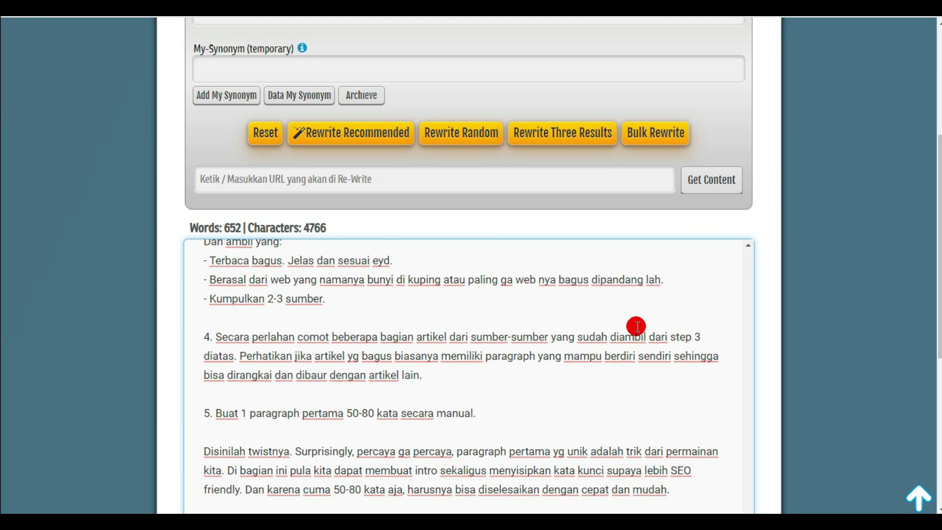
{"action": "left_click_drag", "start_coordinate": [938, 157], "coordinate": [936, 135]}
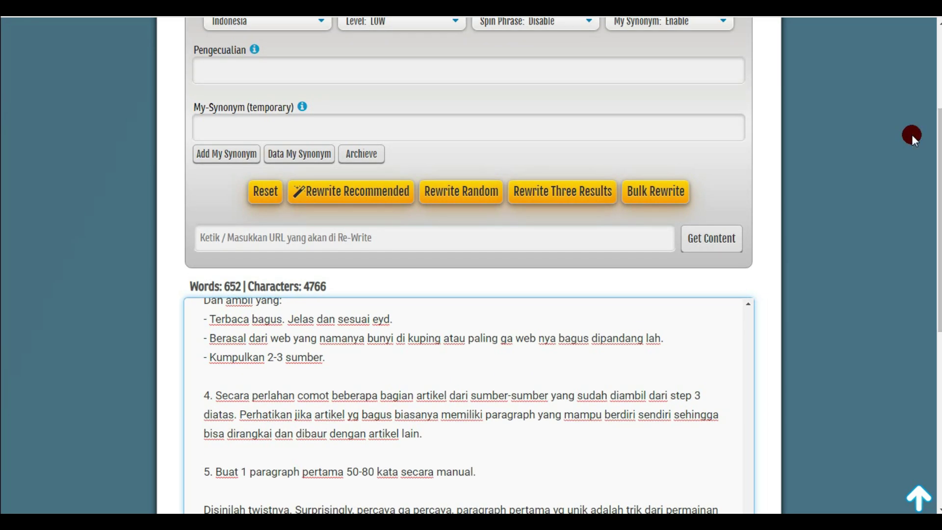
{"action": "left_click", "coordinate": [371, 75]}
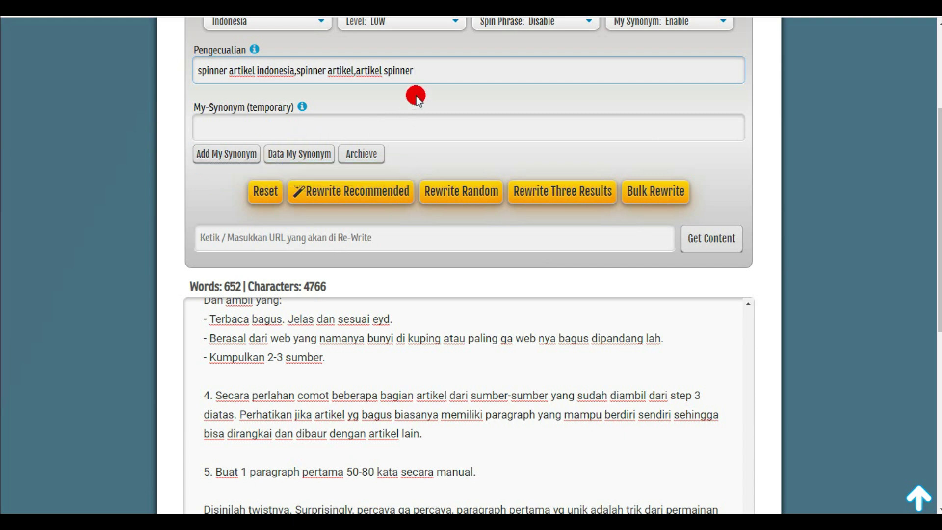
{"action": "left_click_drag", "start_coordinate": [420, 69], "coordinate": [156, 58]}
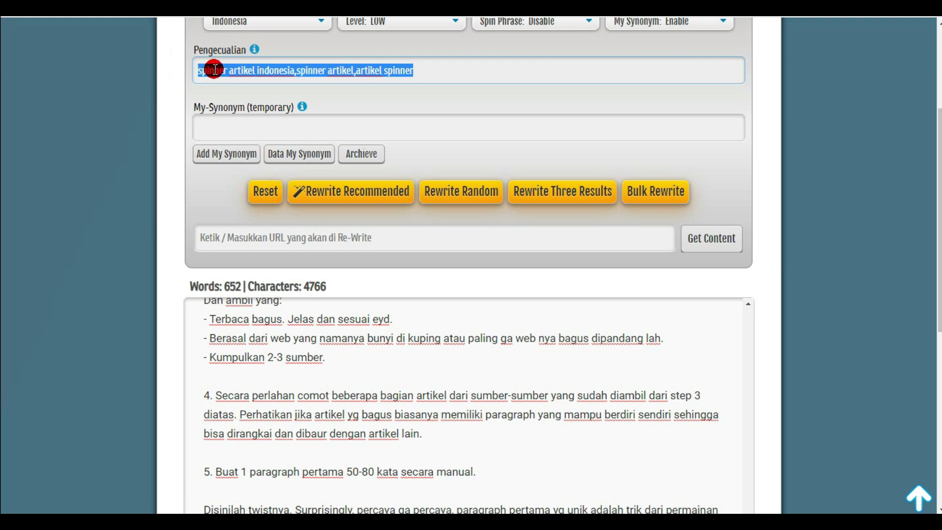
- Generate the recommended rewrite of the pasted article
{"action": "left_click", "coordinate": [439, 322]}
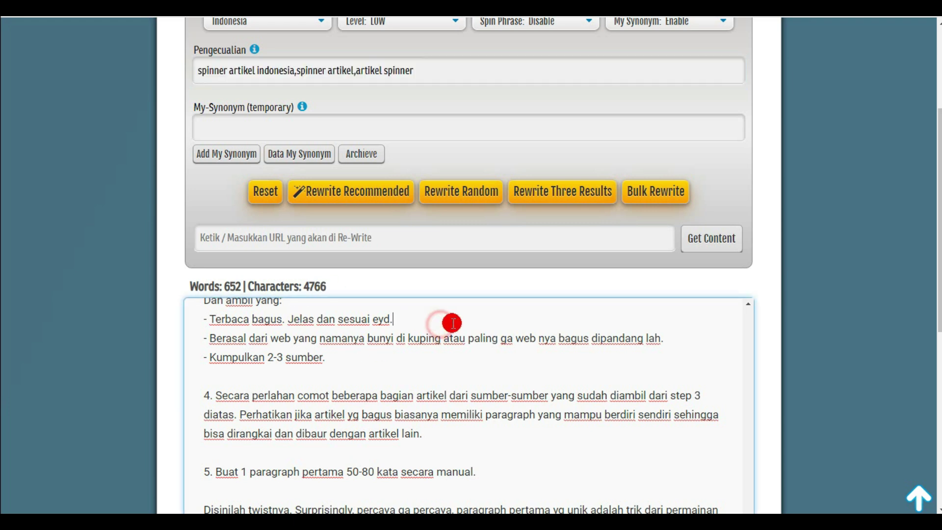
{"action": "mouse_move", "coordinate": [936, 316]}
{"action": "left_mouse_down"}
{"action": "mouse_move", "coordinate": [936, 366]}
{"action": "mouse_move", "coordinate": [936, 274]}
{"action": "mouse_move", "coordinate": [936, 410]}
{"action": "mouse_move", "coordinate": [936, 327]}
{"action": "left_mouse_up"}
{"action": "left_click", "coordinate": [353, 162]}
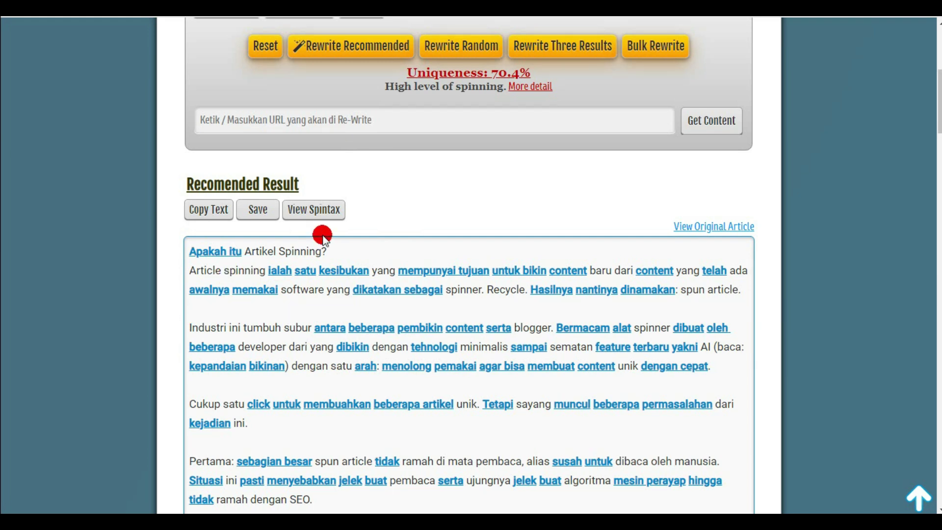
{"action": "mouse_move", "coordinate": [393, 326]}
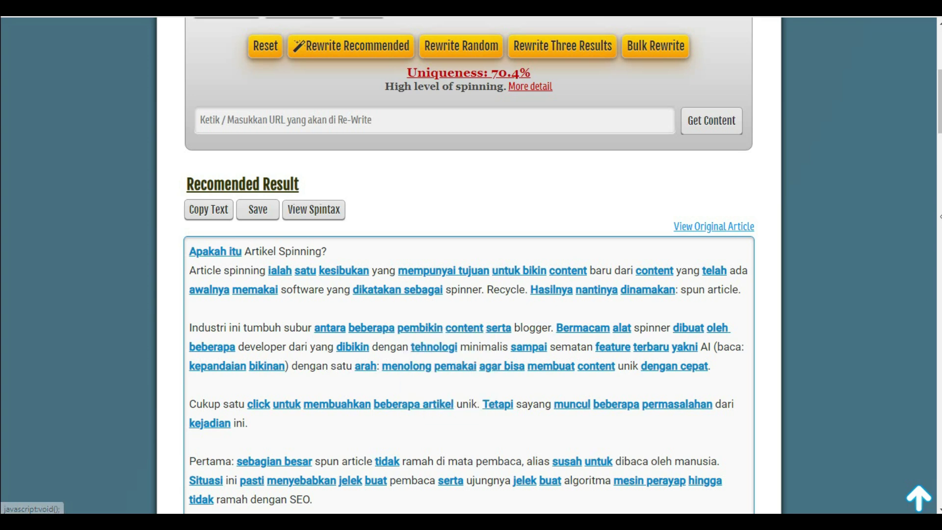
- Go to the spintax version below the recommended result and copy all of its text
{"action": "scroll", "coordinate": [930, 142], "scroll_direction": "down", "scroll_amount": 10}
{"action": "scroll", "coordinate": [469, 265], "scroll_direction": "down", "scroll_amount": 20}
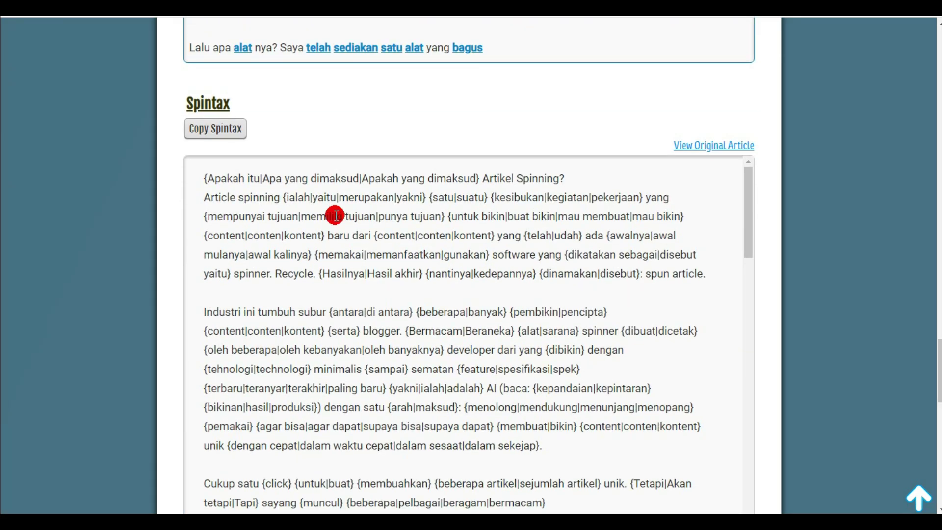
{"action": "left_click", "coordinate": [214, 129]}
{"action": "right_click", "coordinate": [302, 187]}
{"action": "left_click", "coordinate": [325, 210]}
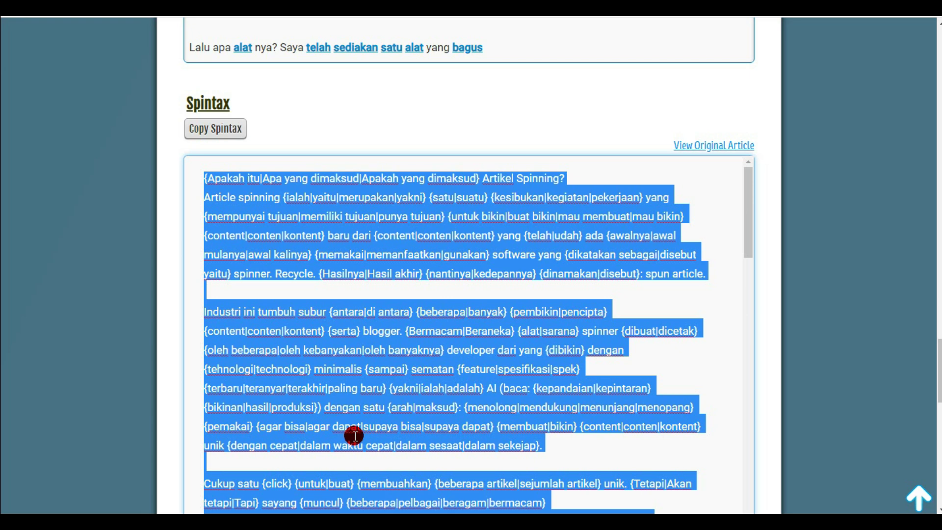
- Paste the copied article spintax into the Notepad document containing the "Jual {Alat|Tools} Spinner Artikel" sentence, and minimize Notepad
{"action": "left_click", "coordinate": [378, 510]}
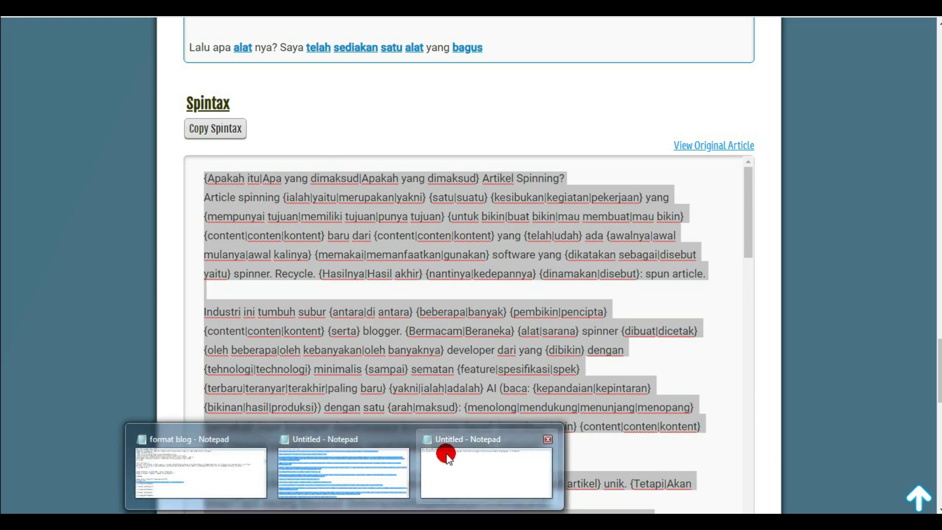
{"action": "left_click", "coordinate": [448, 460]}
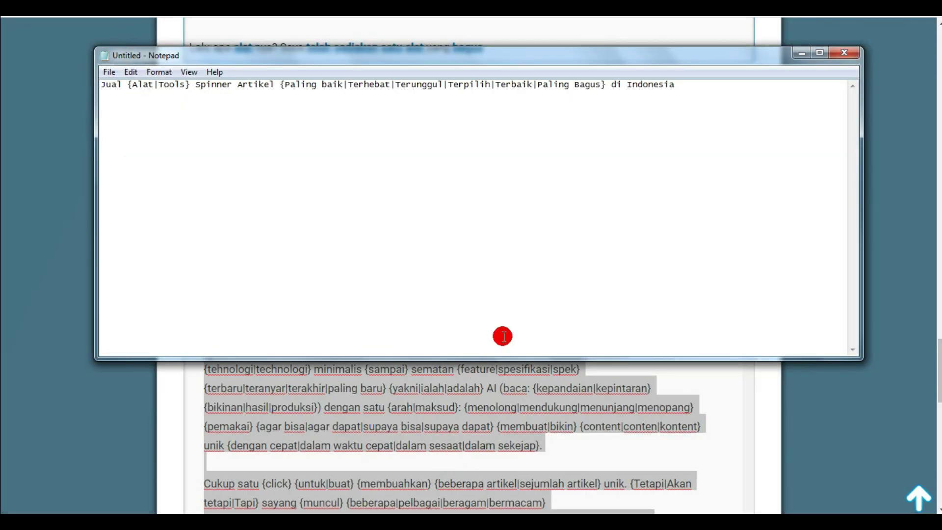
{"action": "key", "text": "ctrl+v"}
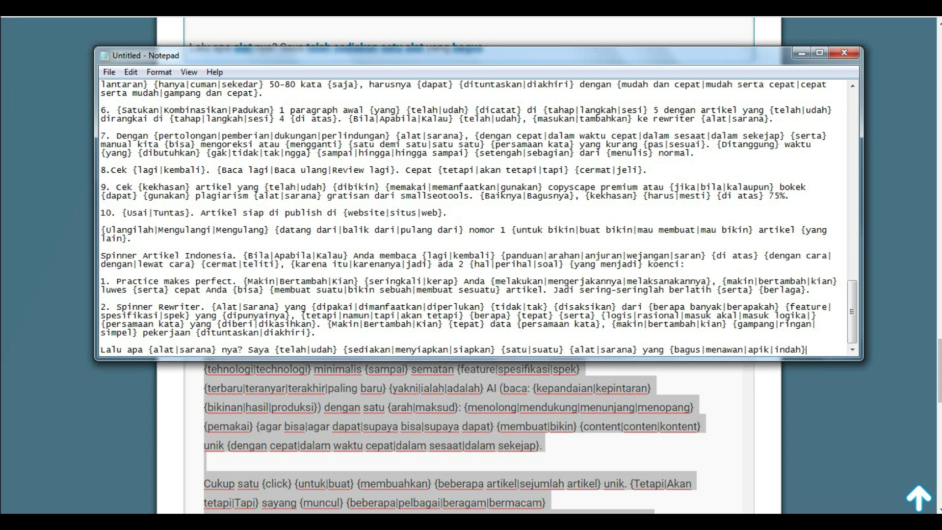
{"action": "left_click", "coordinate": [802, 53]}
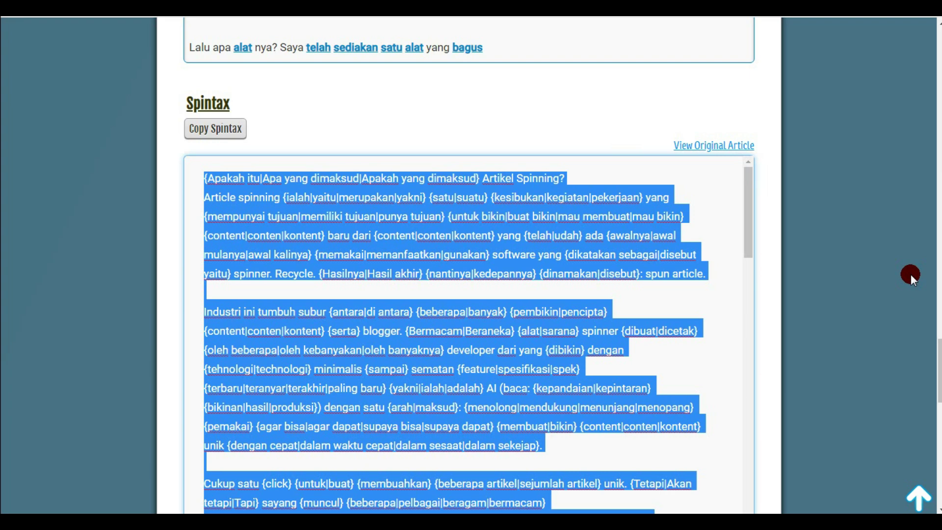
- Open the Spinner.id site from the "spinner artikel indonesia" Google results and copy its web address
{"action": "scroll", "coordinate": [911, 274], "scroll_direction": "up", "scroll_amount": 20}
{"action": "scroll", "coordinate": [918, 98], "scroll_direction": "up", "scroll_amount": 15}
{"action": "left_click", "coordinate": [409, 268]}
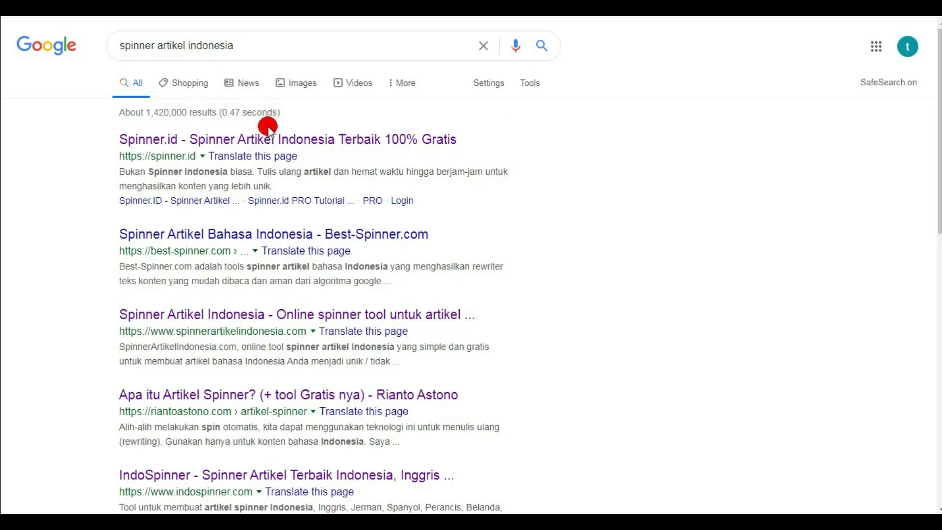
{"action": "left_click", "coordinate": [254, 139]}
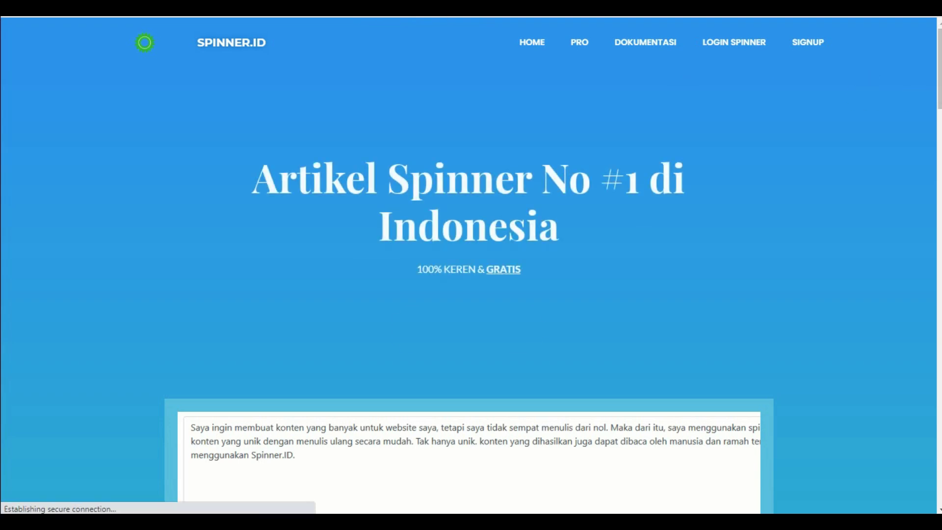
{"action": "right_click", "coordinate": [123, 15]}
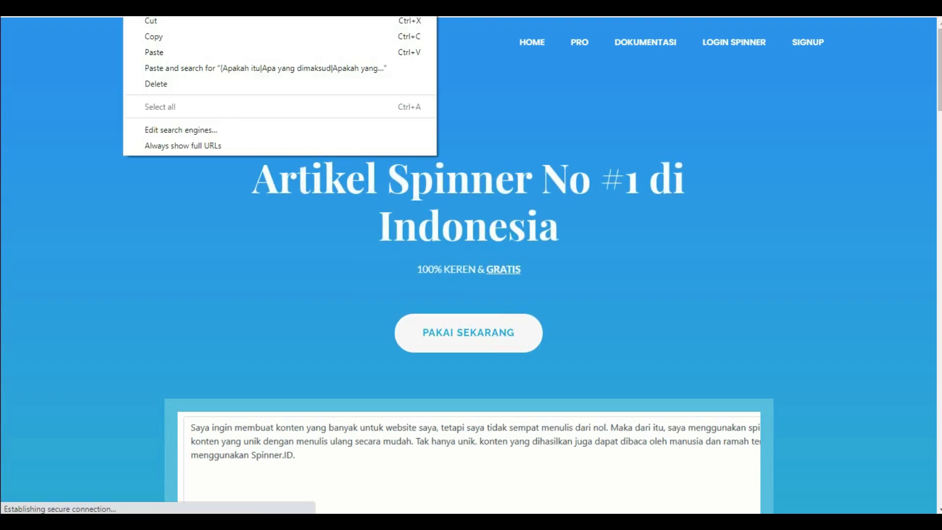
{"action": "left_click", "coordinate": [151, 35]}
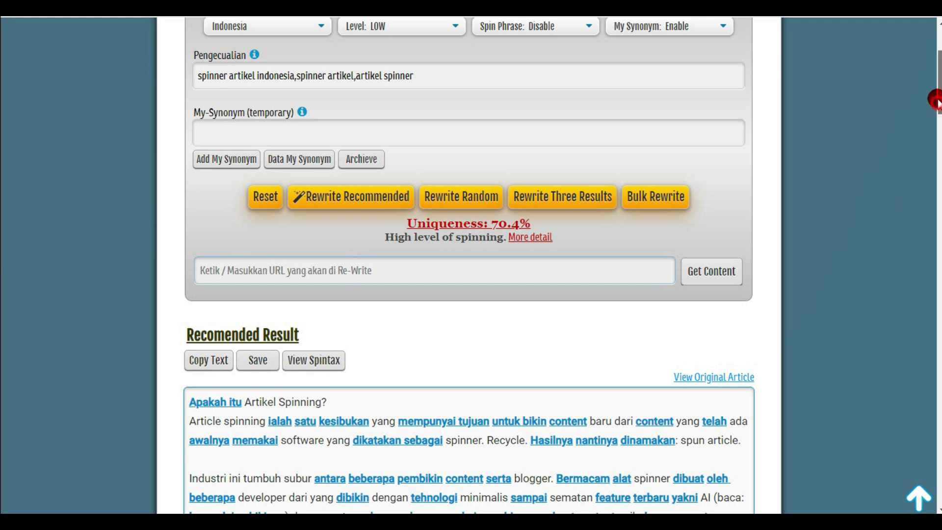
{"action": "scroll", "coordinate": [936, 99], "scroll_direction": "up", "scroll_amount": 3}
{"action": "left_click", "coordinate": [210, 105]}
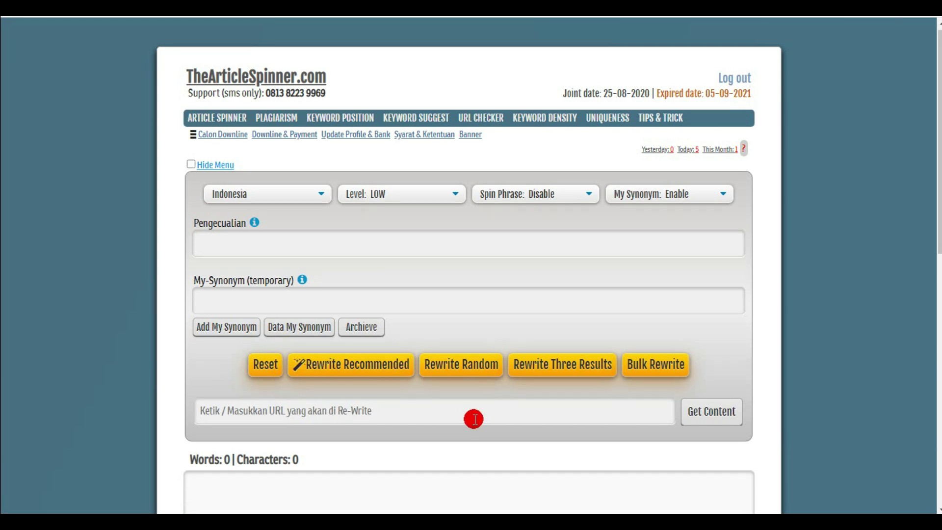
{"action": "scroll", "coordinate": [473, 416], "scroll_direction": "down", "scroll_amount": 3}
{"action": "left_click", "coordinate": [337, 283]}
{"action": "right_click", "coordinate": [339, 283]}
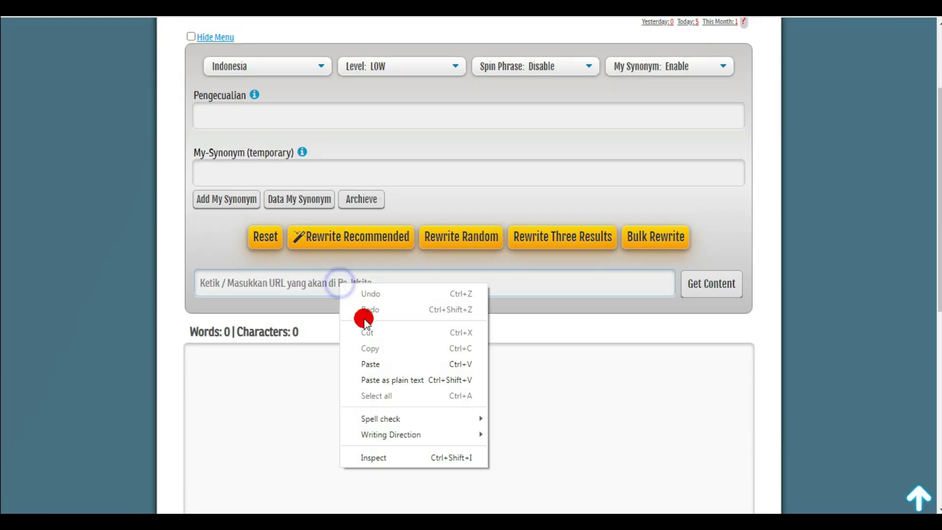
{"action": "left_click", "coordinate": [373, 364]}
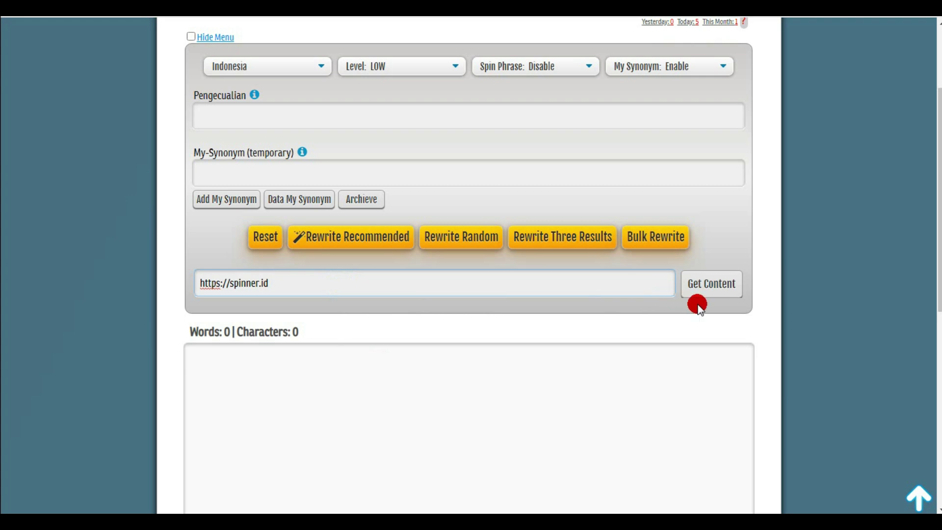
{"action": "left_click", "coordinate": [712, 290]}
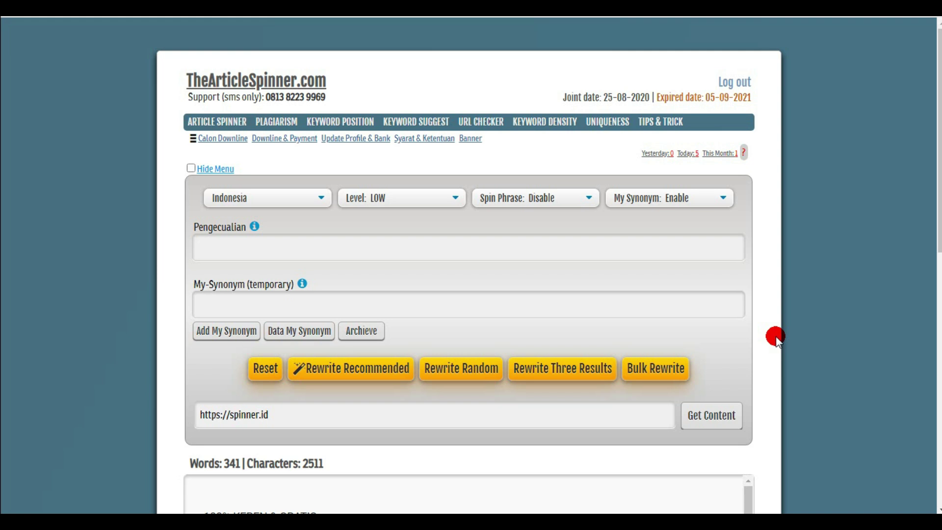
- Look through the text fetched from Spinner.id and generate its recommended rewrite
{"action": "scroll", "coordinate": [776, 339], "scroll_direction": "down", "scroll_amount": 5}
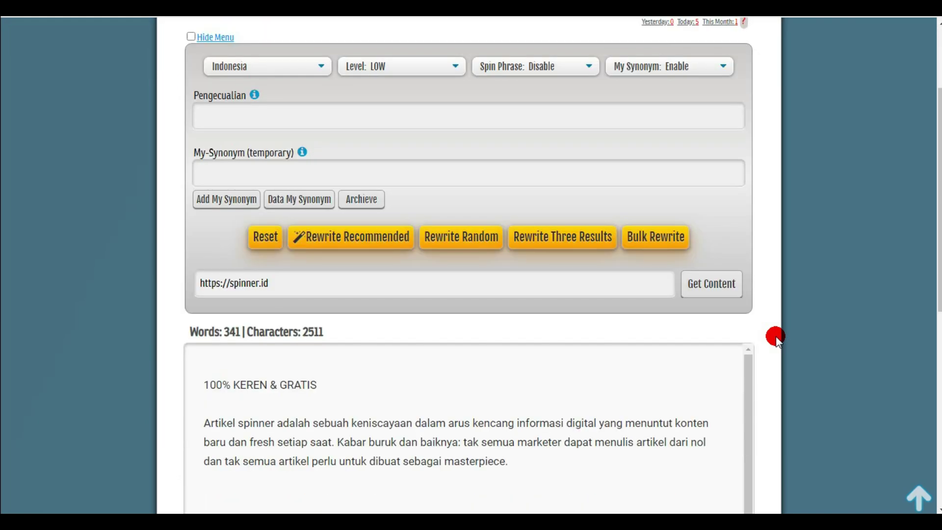
{"action": "left_click_drag", "start_coordinate": [746, 301], "coordinate": [745, 513]}
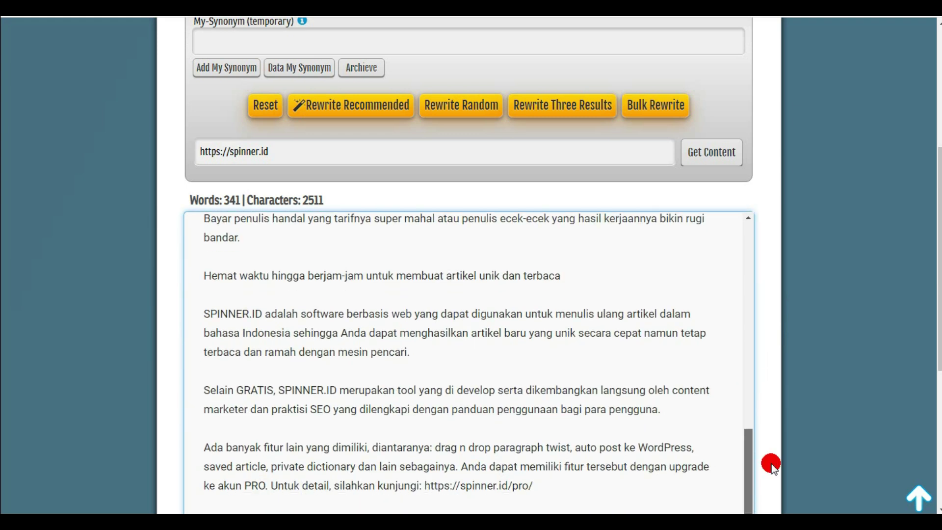
{"action": "left_click_drag", "start_coordinate": [938, 277], "coordinate": [937, 410]}
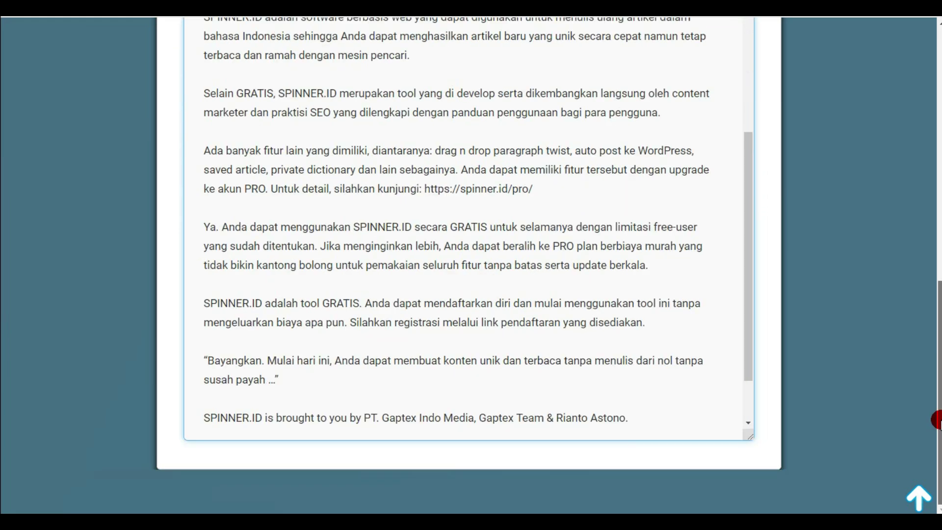
{"action": "scroll", "coordinate": [930, 246], "scroll_direction": "up", "scroll_amount": 8}
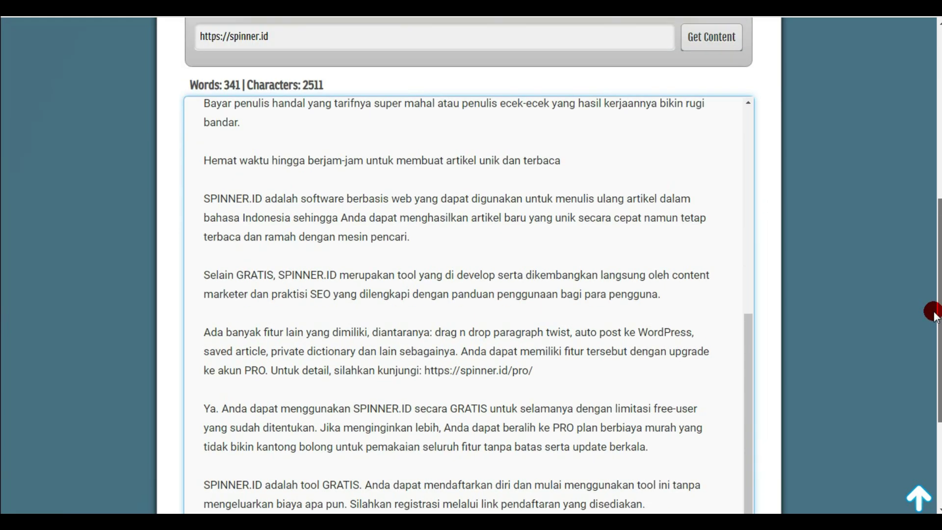
{"action": "left_click", "coordinate": [358, 144]}
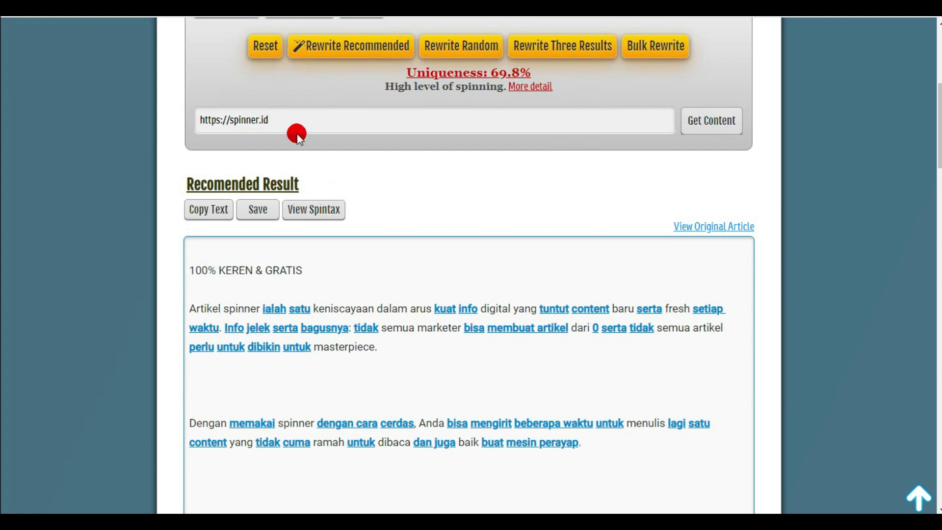
{"action": "left_click", "coordinate": [297, 118]}
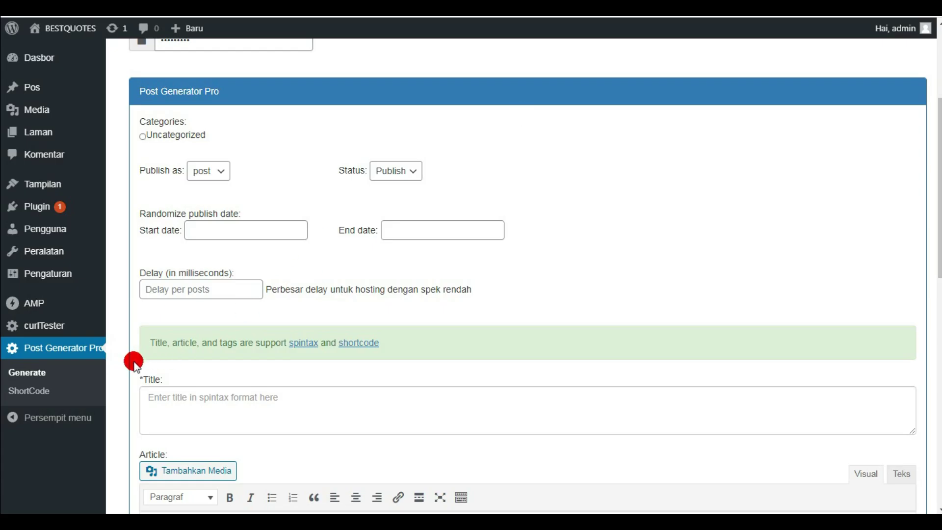
- Switch to the WordPress Post Generator Pro page and select Uncategorized as the category for the generated posts
{"action": "left_click", "coordinate": [142, 137]}
{"action": "scroll", "coordinate": [495, 387], "scroll_direction": "up", "scroll_amount": 1}
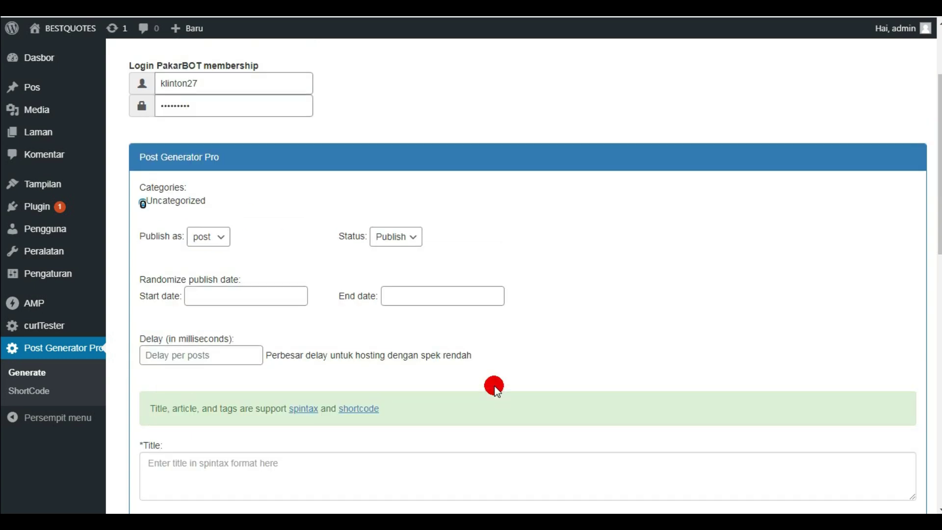
{"action": "scroll", "coordinate": [431, 497], "scroll_direction": "down", "scroll_amount": 1}
{"action": "scroll", "coordinate": [464, 284], "scroll_direction": "up", "scroll_amount": 1}
{"action": "scroll", "coordinate": [465, 286], "scroll_direction": "up", "scroll_amount": 1}
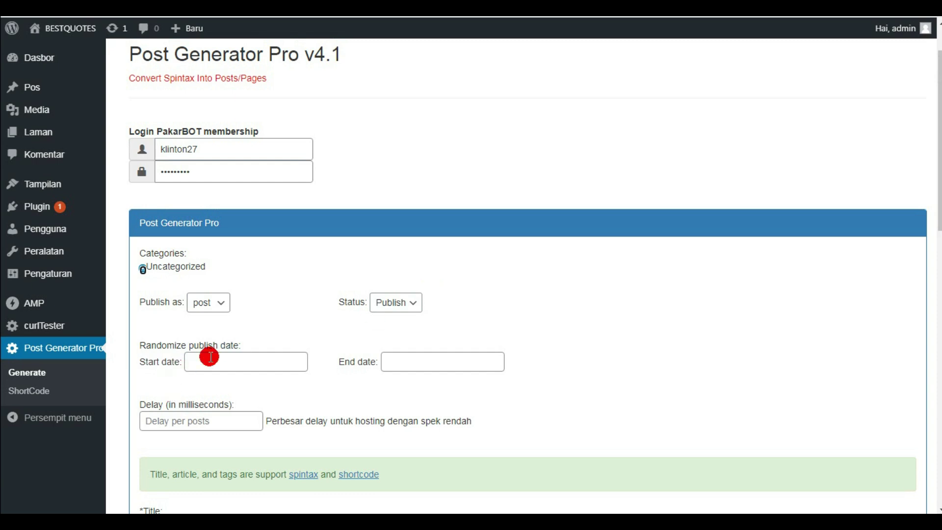
- Switch to the Notepad window holding the saved spintax and copy its title line, starting "Jual {Alat|Tools} Spinner Artikel"
{"action": "scroll", "coordinate": [210, 357], "scroll_direction": "down", "scroll_amount": 1}
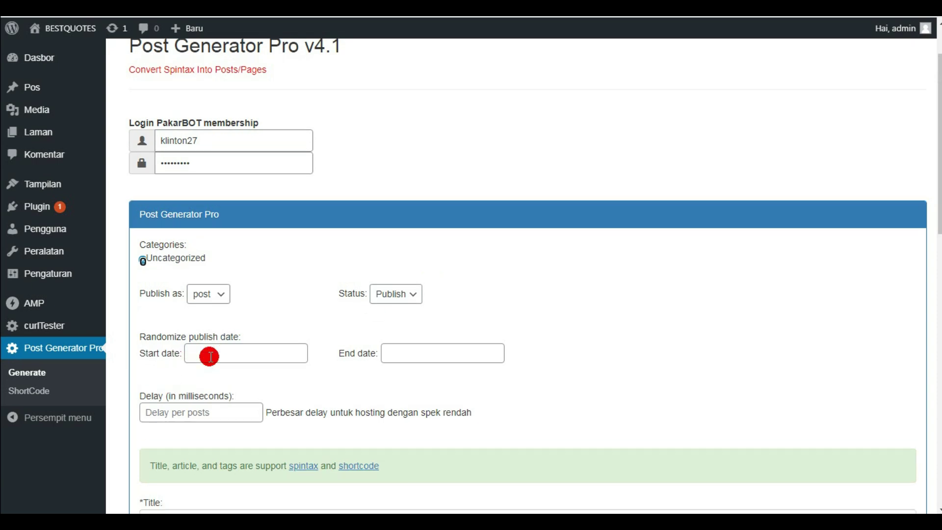
{"action": "scroll", "coordinate": [210, 357], "scroll_direction": "down", "scroll_amount": 1}
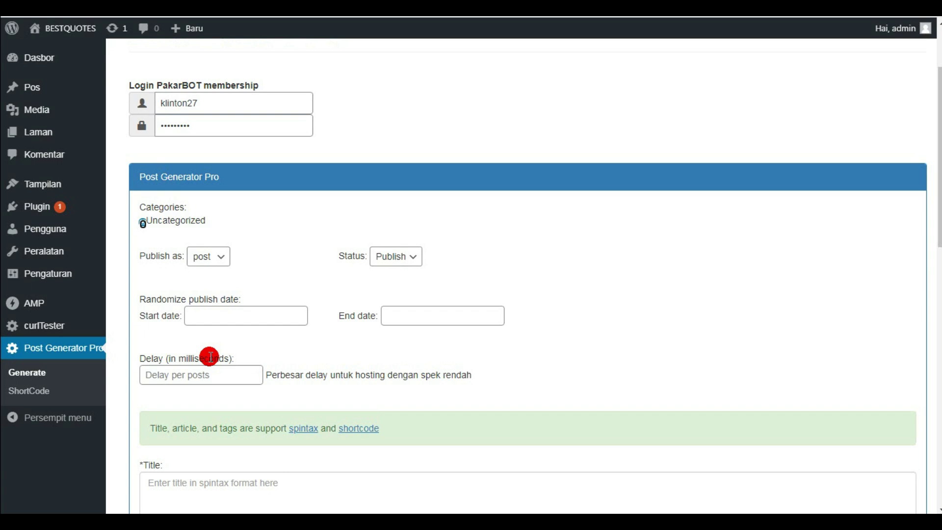
{"action": "scroll", "coordinate": [210, 357], "scroll_direction": "up", "scroll_amount": 1}
{"action": "scroll", "coordinate": [210, 356], "scroll_direction": "down", "scroll_amount": 5}
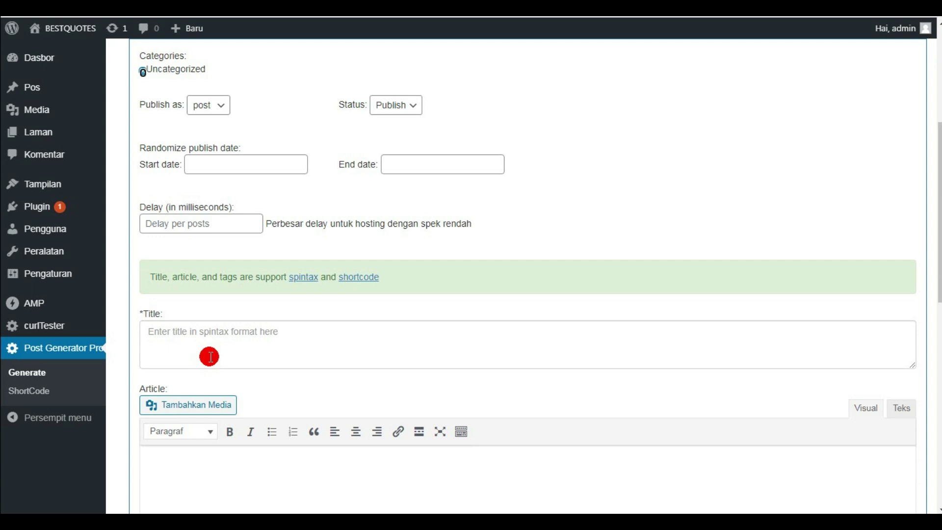
{"action": "mouse_move", "coordinate": [343, 521]}
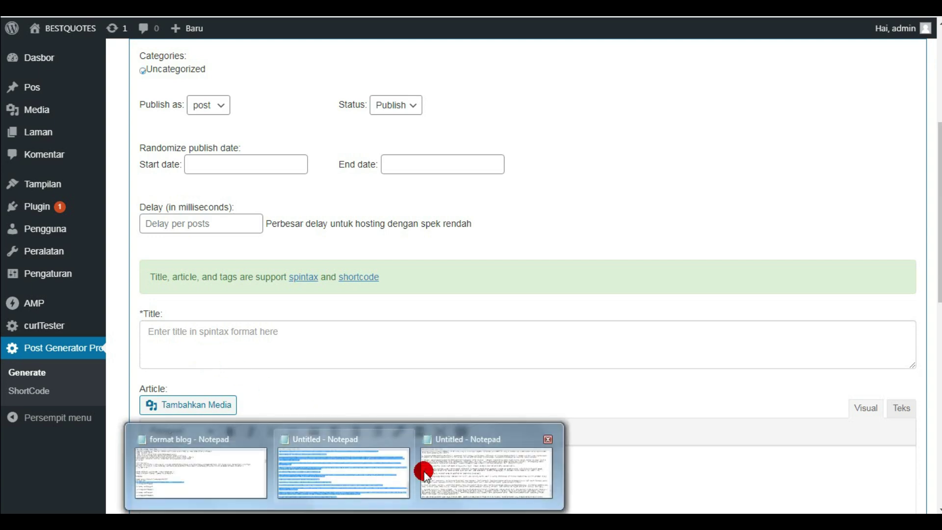
{"action": "left_click", "coordinate": [426, 472]}
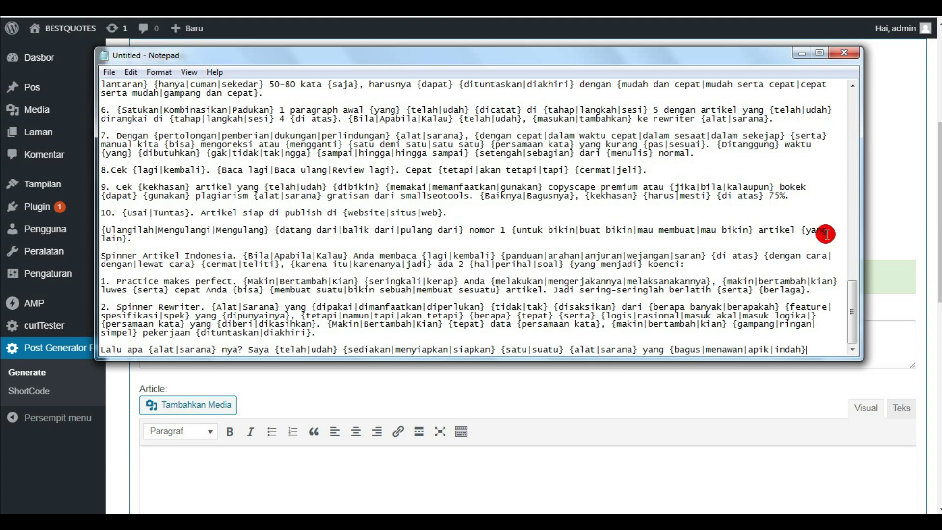
{"action": "left_click_drag", "start_coordinate": [853, 298], "coordinate": [840, 86]}
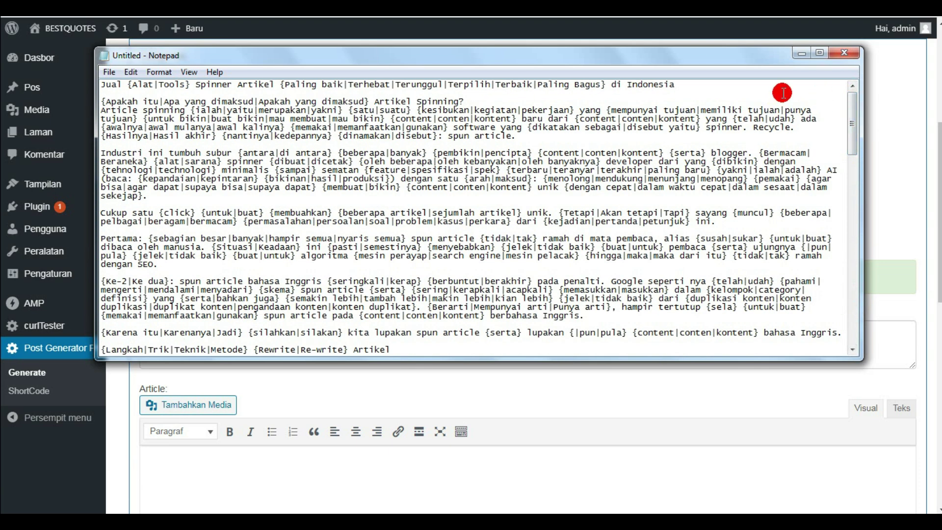
{"action": "left_click_drag", "start_coordinate": [707, 85], "coordinate": [100, 85]}
{"action": "right_click", "coordinate": [175, 85]}
{"action": "left_click", "coordinate": [207, 132]}
- Paste the copied spintax line, from "Jual {Alat|Tools} Spinner Artikel" to "di Indonesia", as the title in Post Generator Pro
{"action": "left_click", "coordinate": [600, 392]}
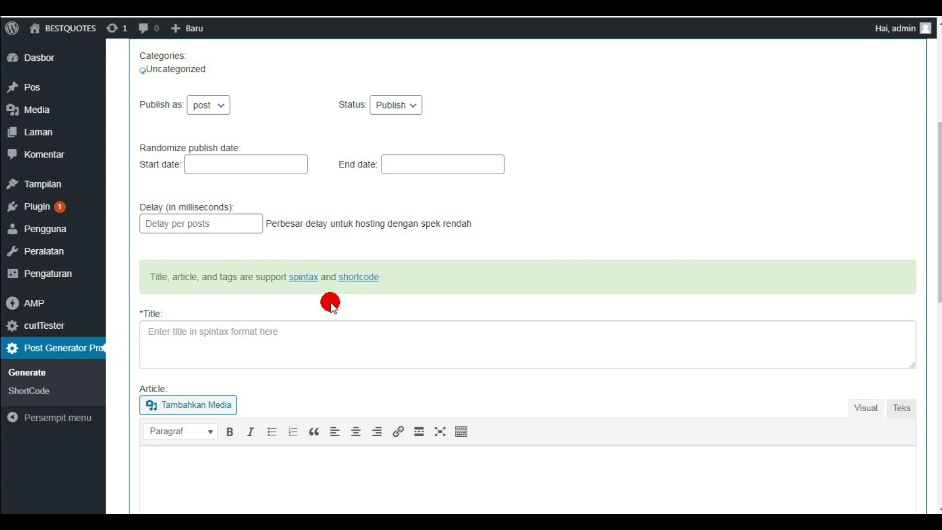
{"action": "left_click", "coordinate": [235, 337]}
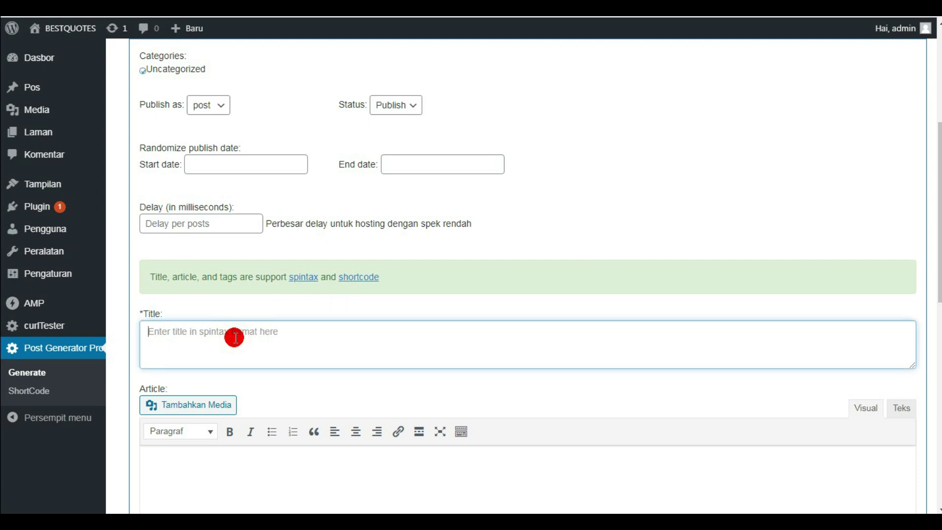
{"action": "key", "text": "ctrl+v"}
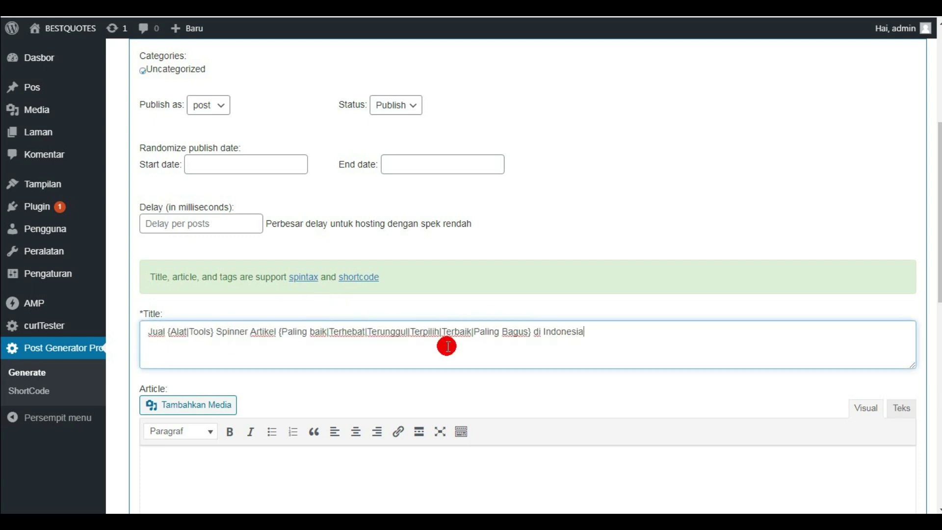
- Mark the word "Indonesia" in the title spintax and open the plugin's ShortCode page
{"action": "scroll", "coordinate": [540, 332], "scroll_direction": "up", "scroll_amount": 1}
{"action": "scroll", "coordinate": [540, 332], "scroll_direction": "down", "scroll_amount": 4}
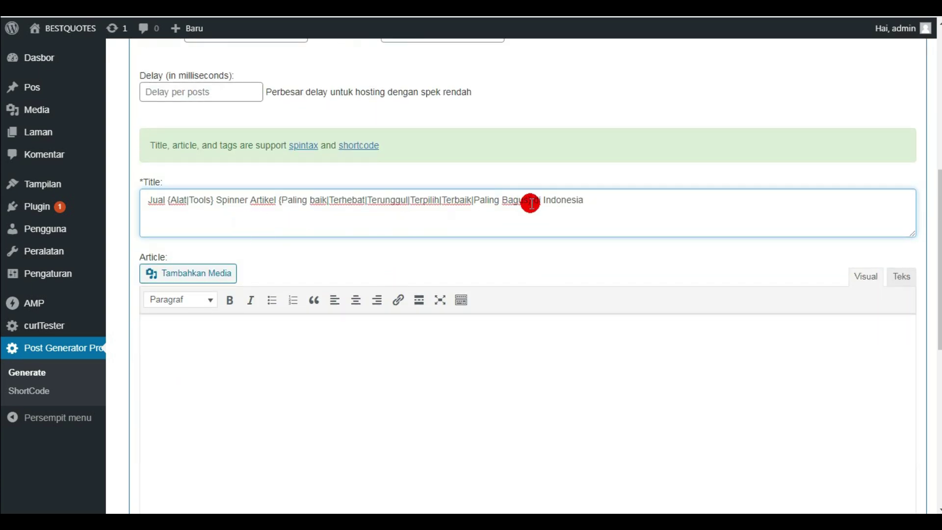
{"action": "left_click_drag", "start_coordinate": [543, 200], "coordinate": [585, 193]}
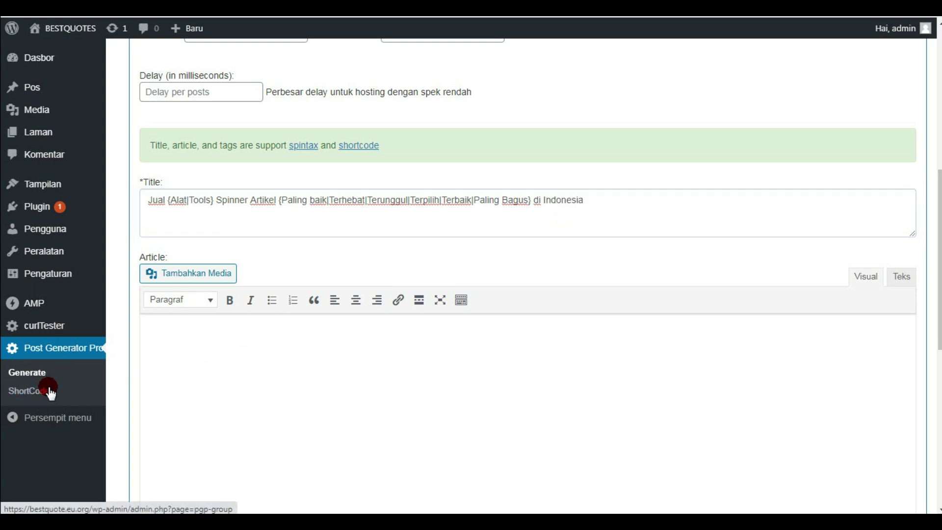
{"action": "left_click", "coordinate": [30, 393]}
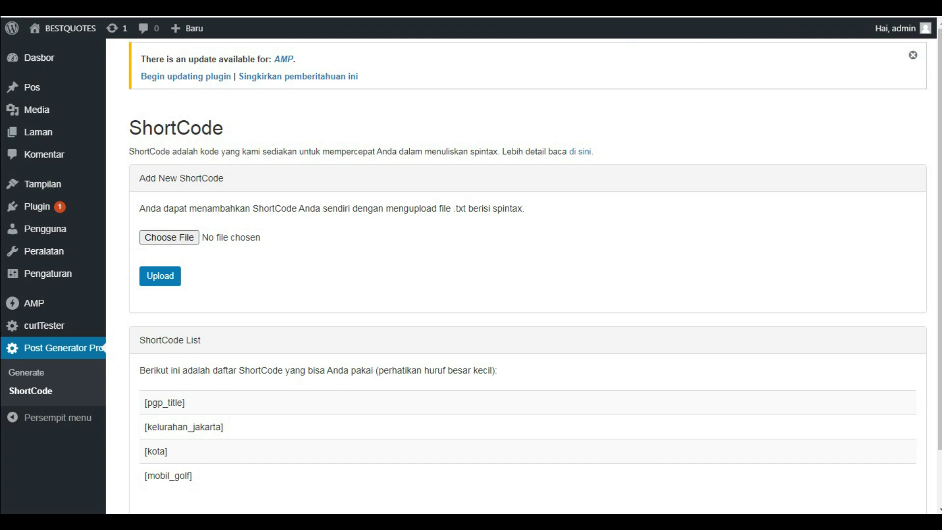
- Search Google for "nama kota di indonesia" and view Wikipedia's list of Indonesian cities by province
{"action": "key", "text": "ctrl+t"}
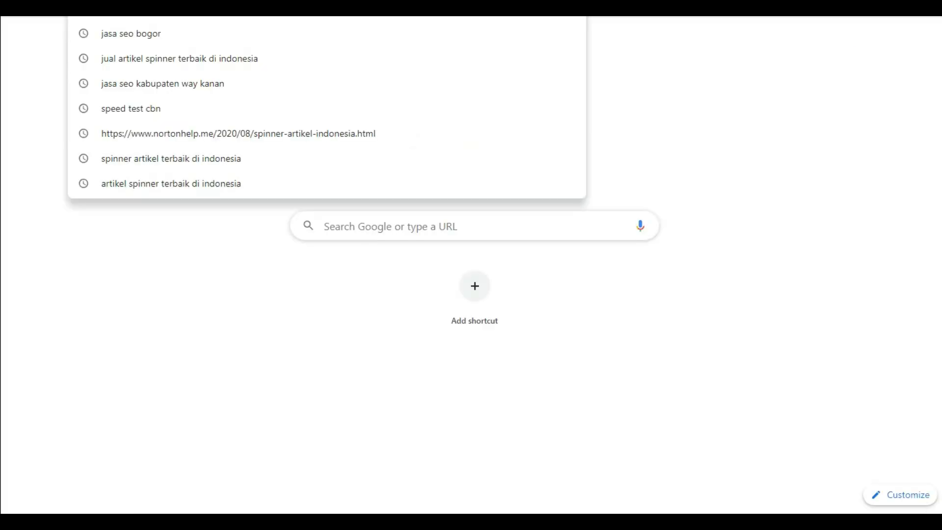
{"action": "type", "text": "goo"}
{"action": "key", "text": "Return"}
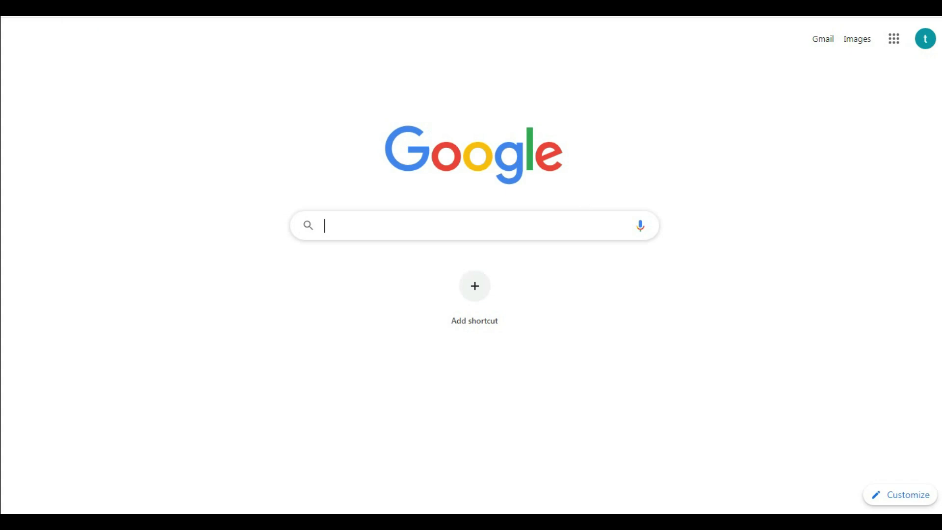
{"action": "type", "text": "nama kota"}
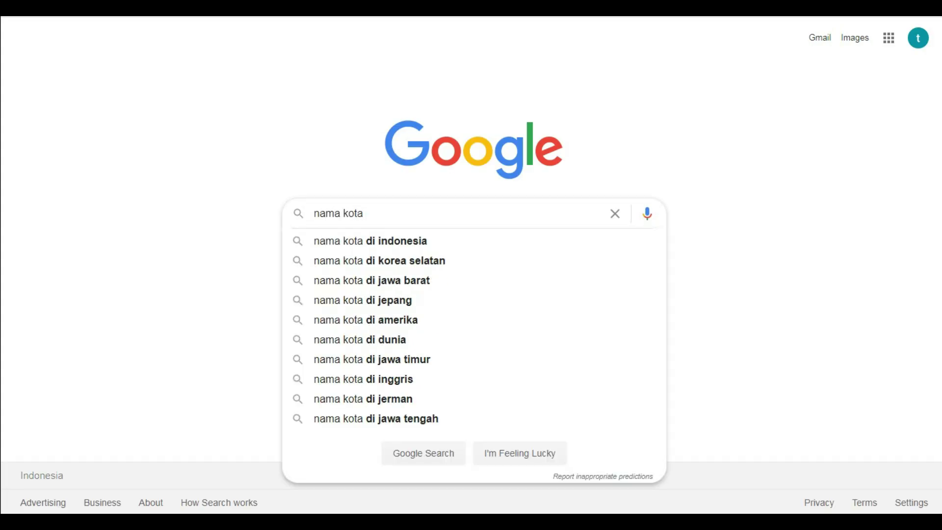
{"action": "left_click", "coordinate": [363, 241]}
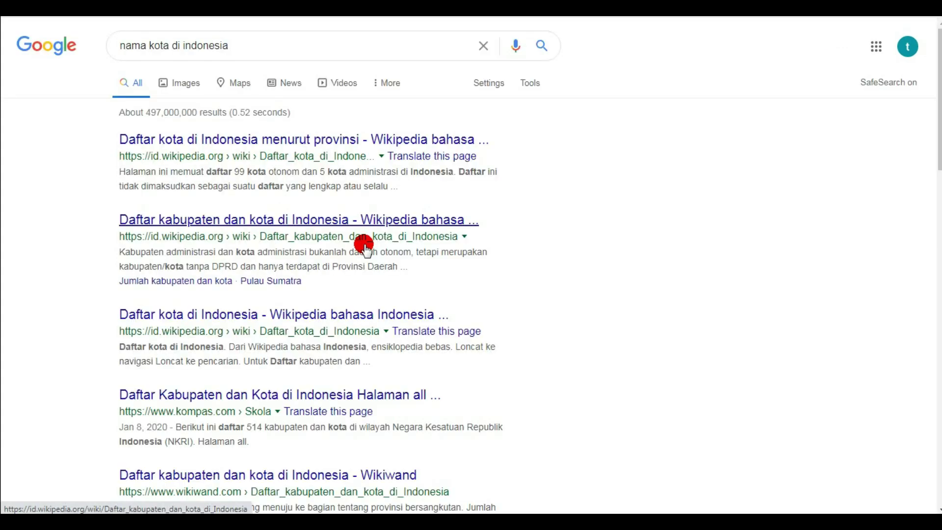
{"action": "left_click", "coordinate": [297, 139]}
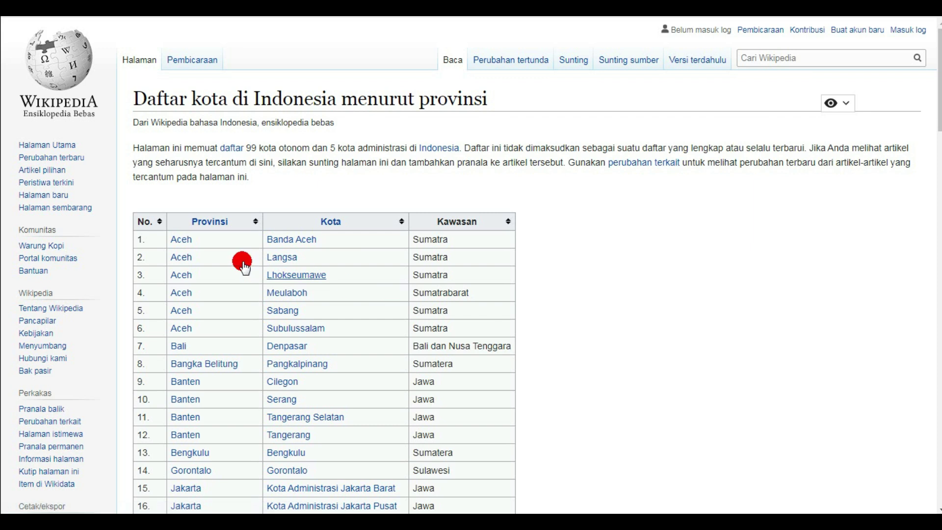
{"action": "scroll", "coordinate": [400, 266], "scroll_direction": "down", "scroll_amount": 4}
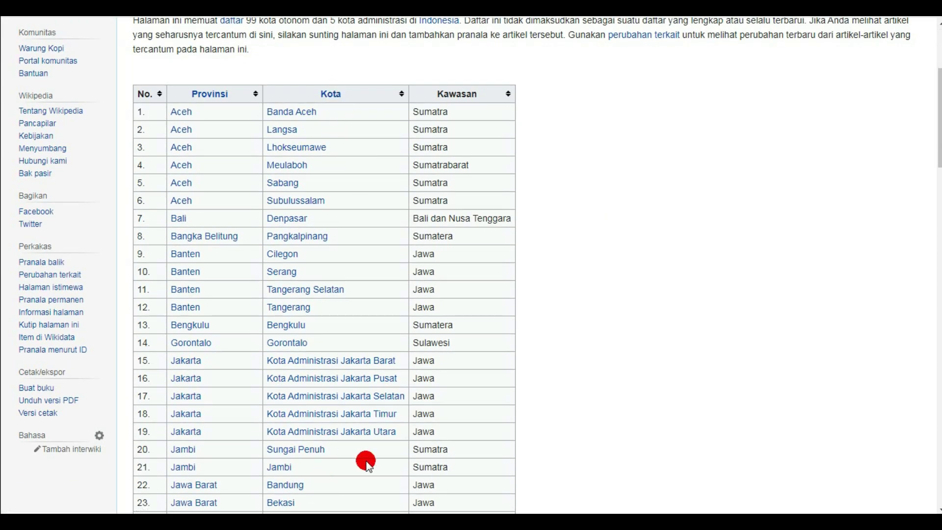
- Switch to the text editor and join all lines of the Jakarta district spintax list into a single line
{"action": "left_click", "coordinate": [384, 521]}
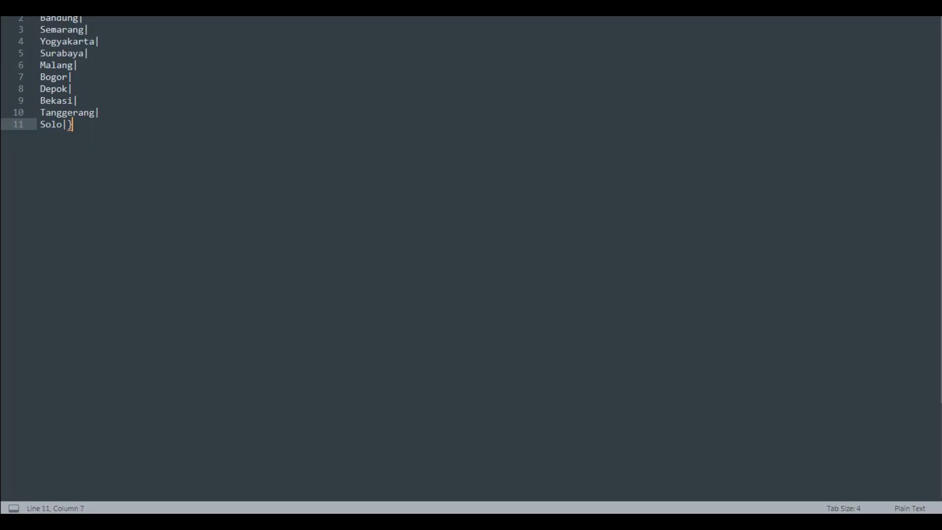
{"action": "left_click", "coordinate": [144, 115]}
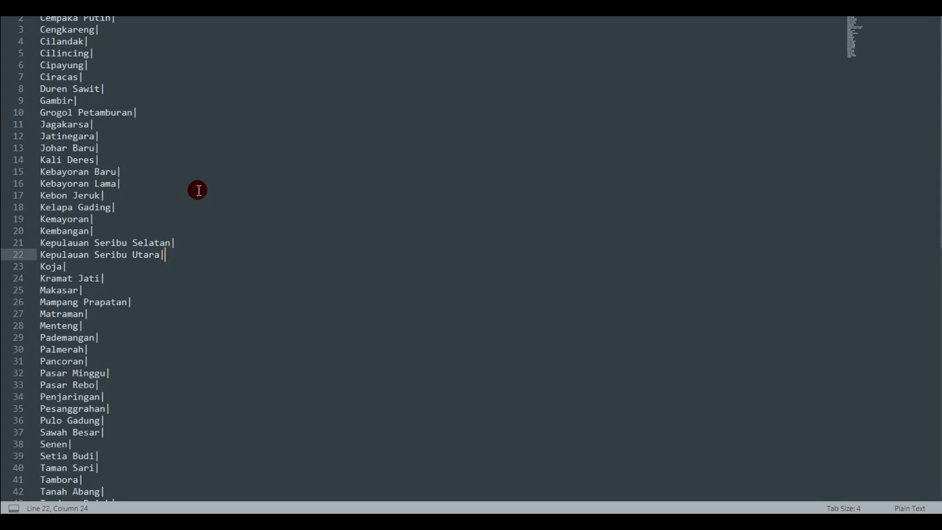
{"action": "key", "text": "ctrl+a"}
{"action": "key", "text": "ctrl+j"}
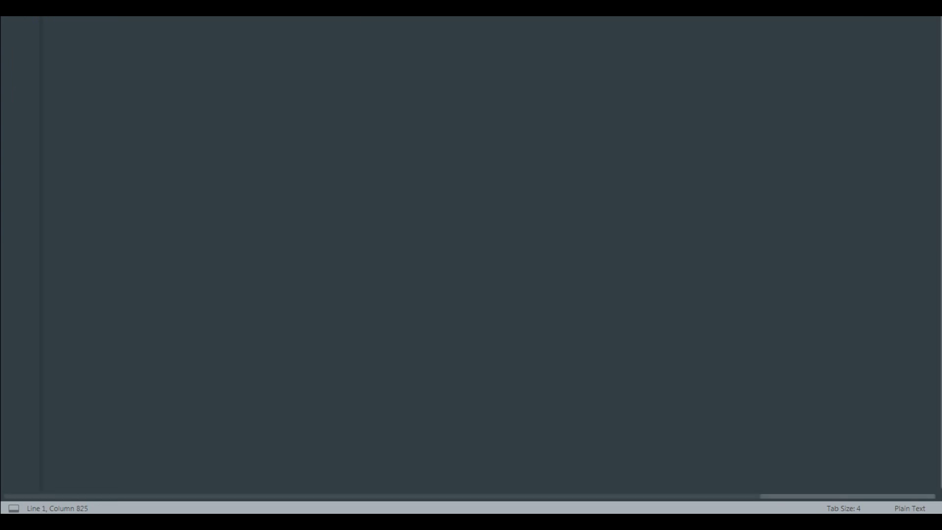
- Try to save the city spintax list, from Jakarta to Solo, as a plain text file in Documents
{"action": "left_click", "coordinate": [628, 27]}
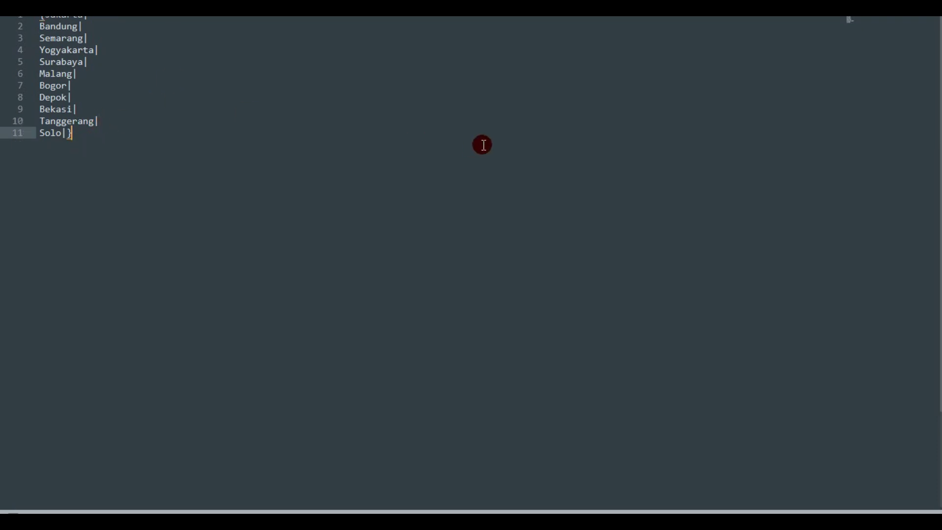
{"action": "scroll", "coordinate": [532, 18], "scroll_direction": "up", "scroll_amount": 1}
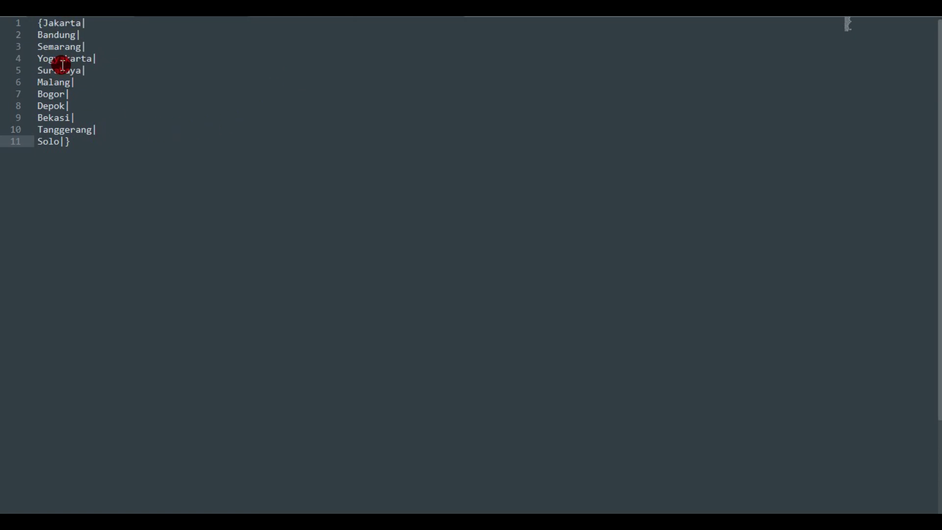
{"action": "left_click", "coordinate": [17, 17]}
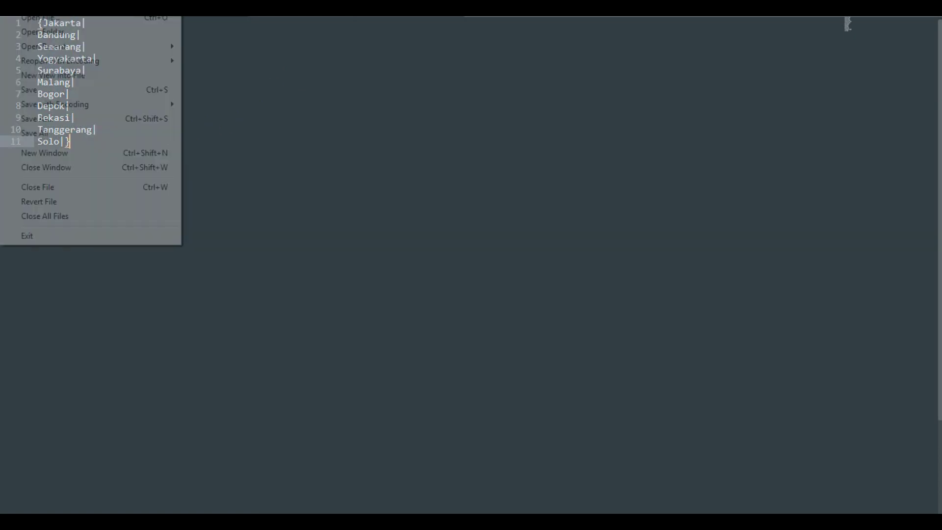
{"action": "left_click", "coordinate": [51, 118]}
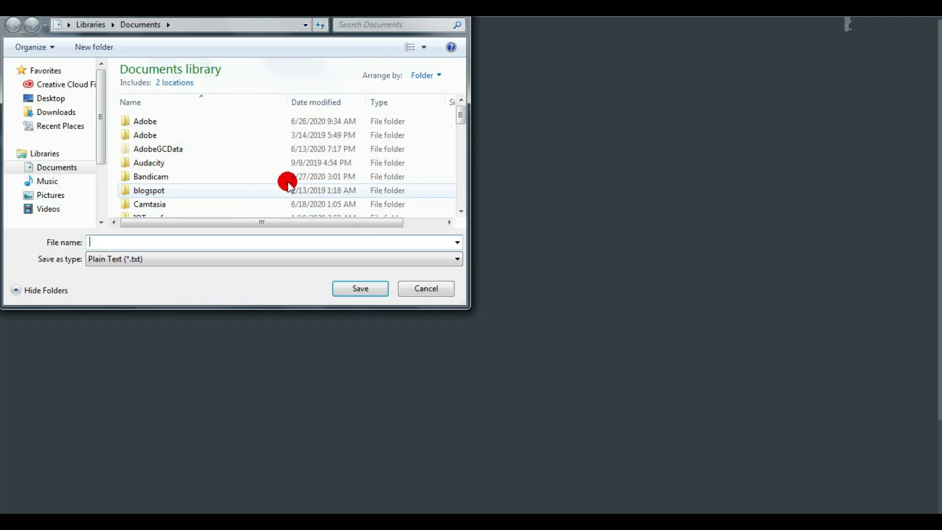
{"action": "left_click", "coordinate": [437, 288]}
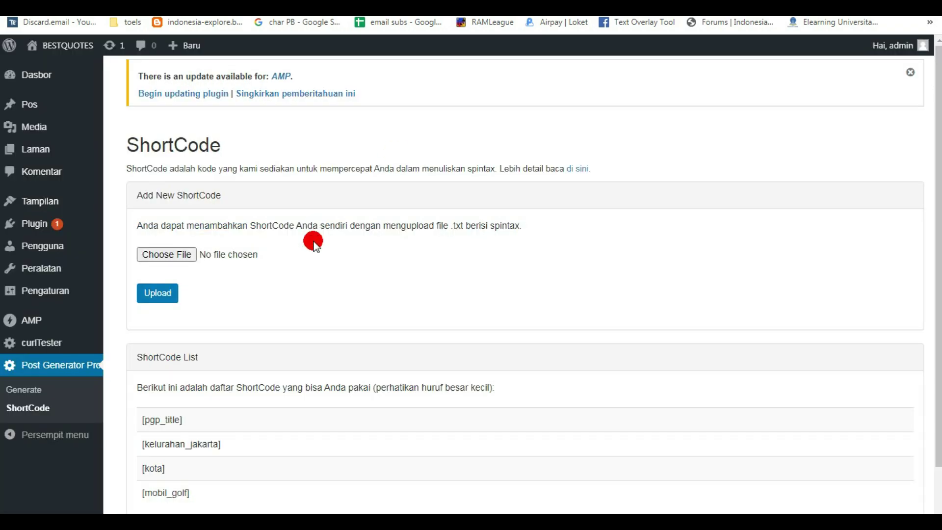
- Switch to the ShortCode page, browse the Documents library for an uploadable spintax text file, and mark the [kota] shortcode in the list
{"action": "left_click", "coordinate": [167, 256]}
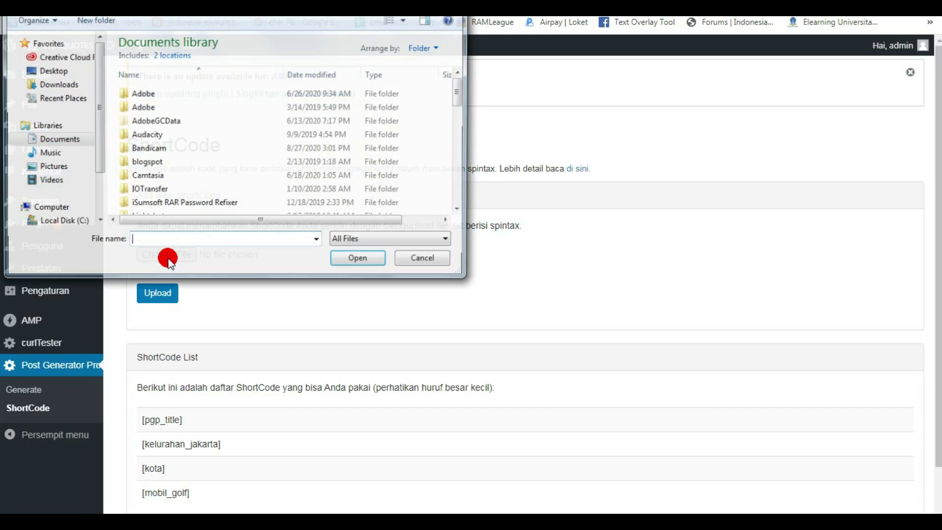
{"action": "left_click_drag", "start_coordinate": [456, 97], "coordinate": [462, 172]}
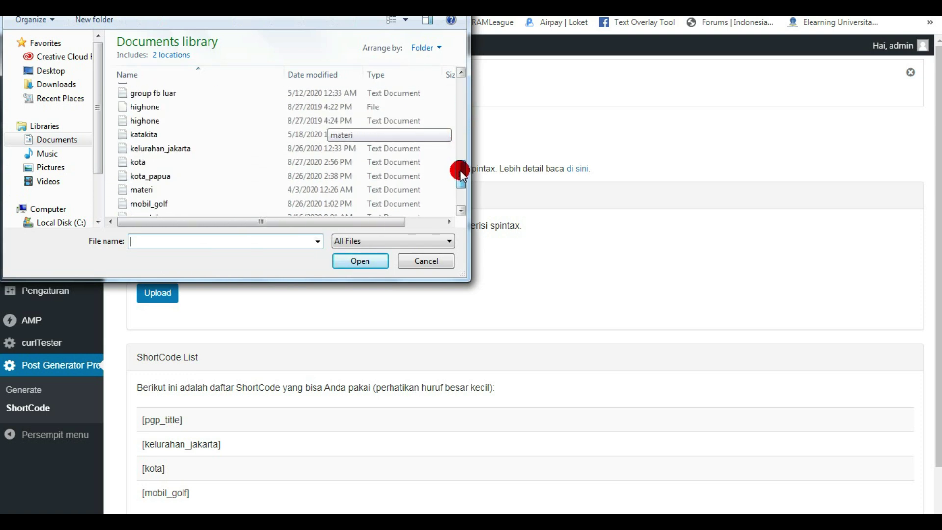
{"action": "left_click", "coordinate": [423, 260]}
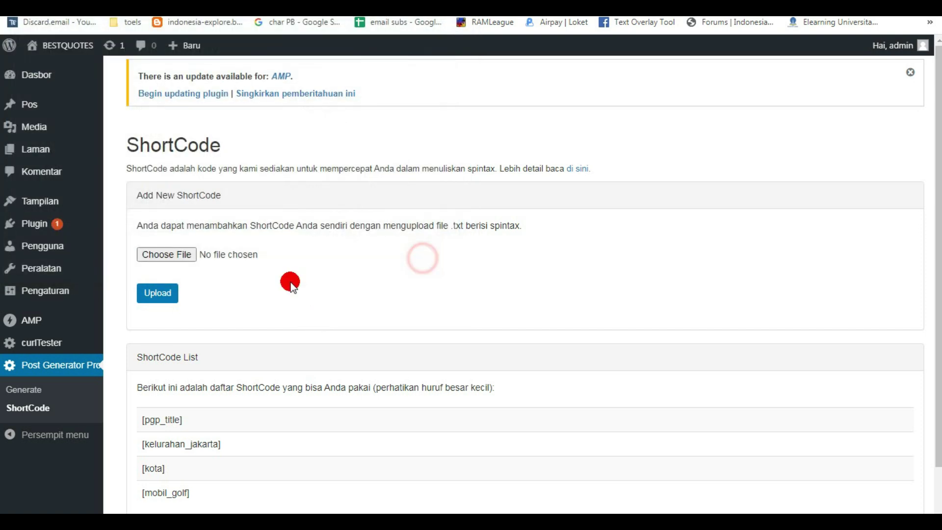
{"action": "left_click_drag", "start_coordinate": [166, 469], "coordinate": [146, 475]}
{"action": "left_click", "coordinate": [156, 471]}
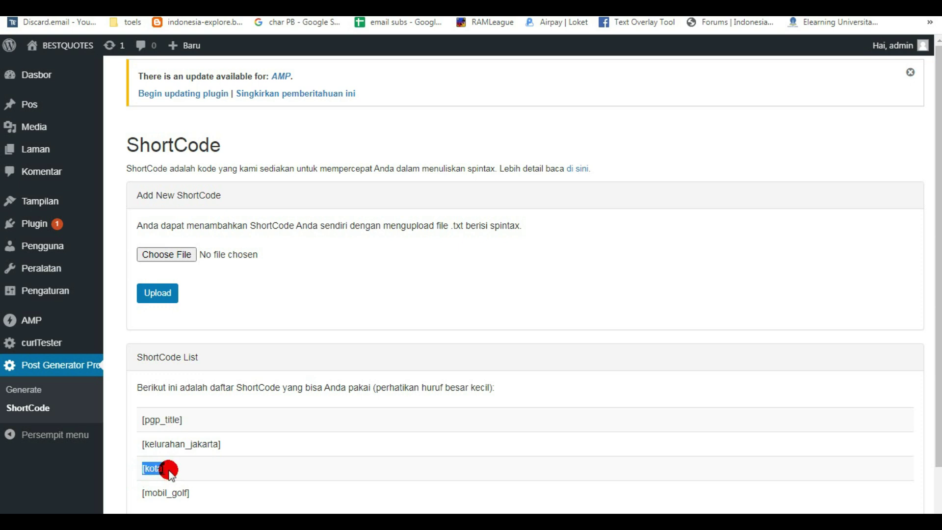
{"action": "left_click_drag", "start_coordinate": [935, 270], "coordinate": [932, 305]}
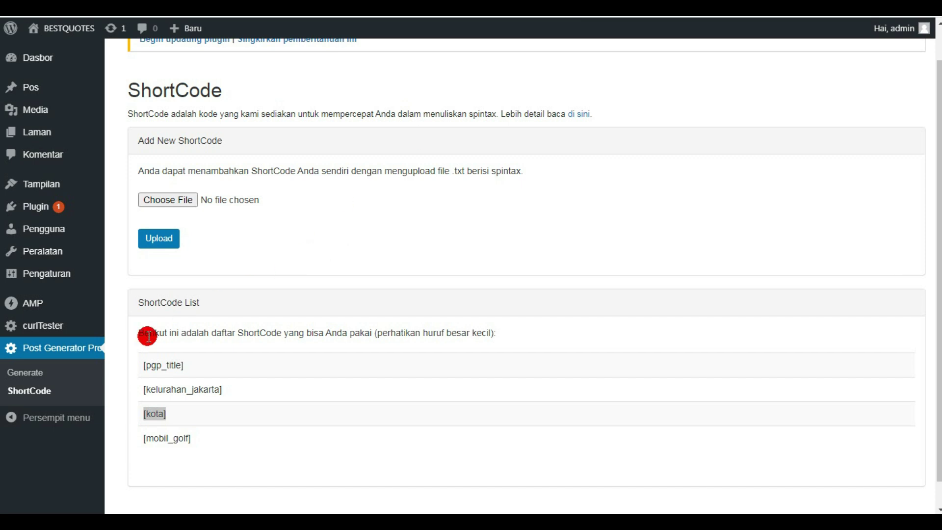
- Return to the Generate form and clear the existing golf-car title and article text
{"action": "left_click", "coordinate": [30, 374]}
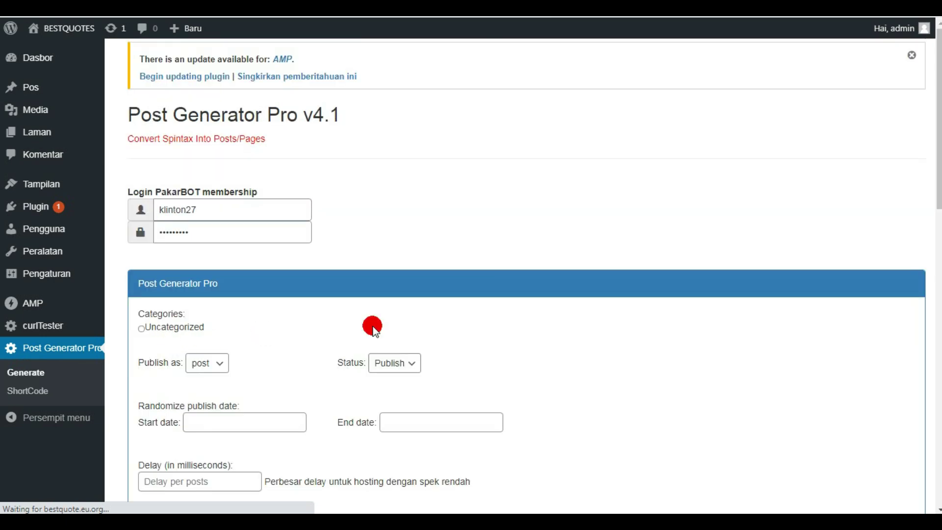
{"action": "scroll", "coordinate": [620, 329], "scroll_direction": "down", "scroll_amount": 3}
{"action": "scroll", "coordinate": [619, 329], "scroll_direction": "down", "scroll_amount": 4}
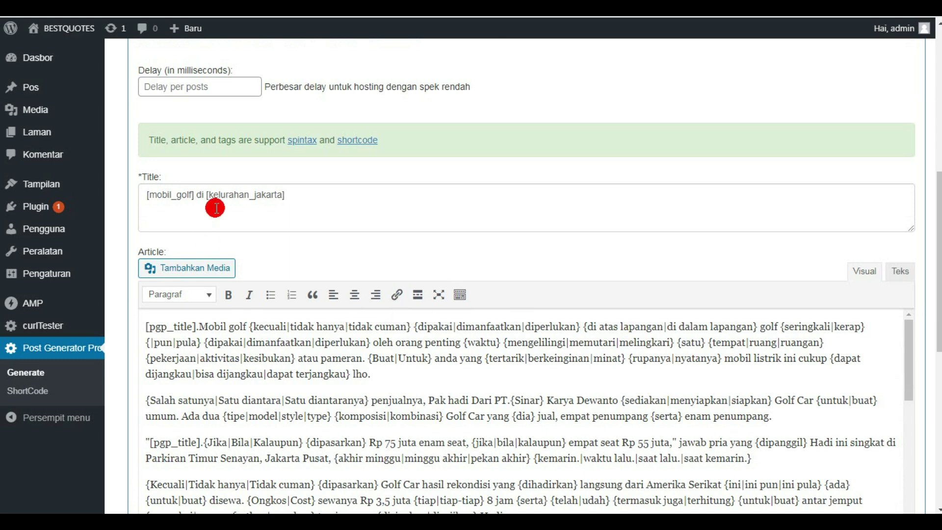
{"action": "left_click", "coordinate": [309, 201]}
{"action": "left_click_drag", "start_coordinate": [211, 203], "coordinate": [146, 207]}
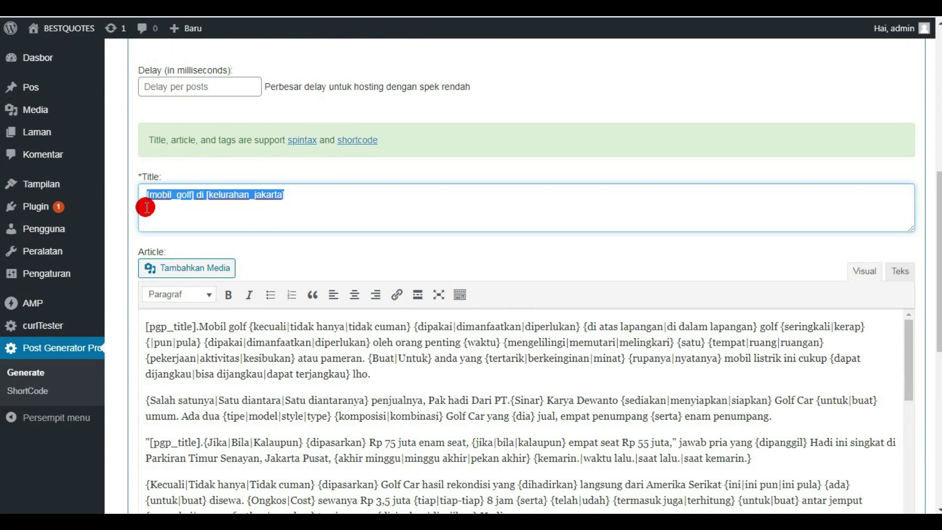
{"action": "key", "text": "BackSpace"}
{"action": "left_click_drag", "start_coordinate": [145, 327], "coordinate": [323, 512]}
{"action": "key", "text": "BackSpace"}
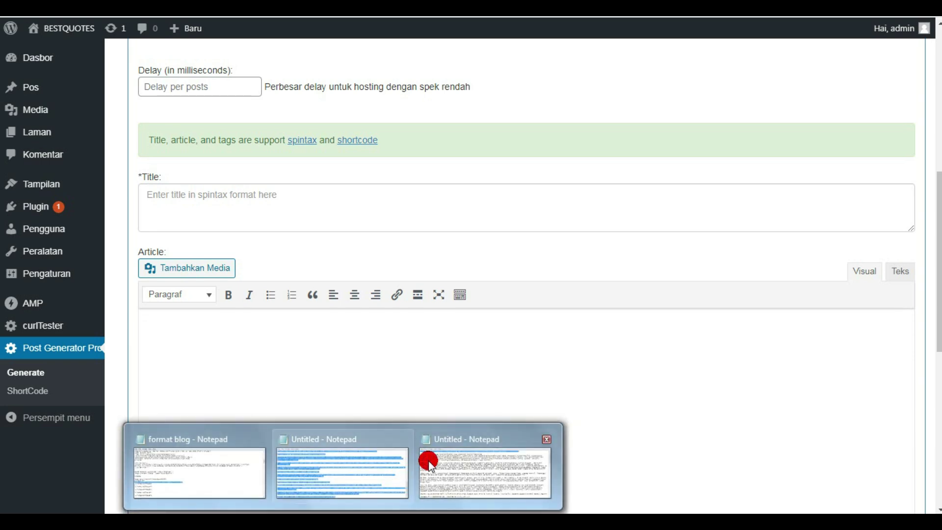
- Copy the "Jual {Alat|Tools} Spinner Artikel" title spintax from the Notepad article and paste it as the post title
{"action": "left_click", "coordinate": [429, 462]}
{"action": "right_click", "coordinate": [453, 84]}
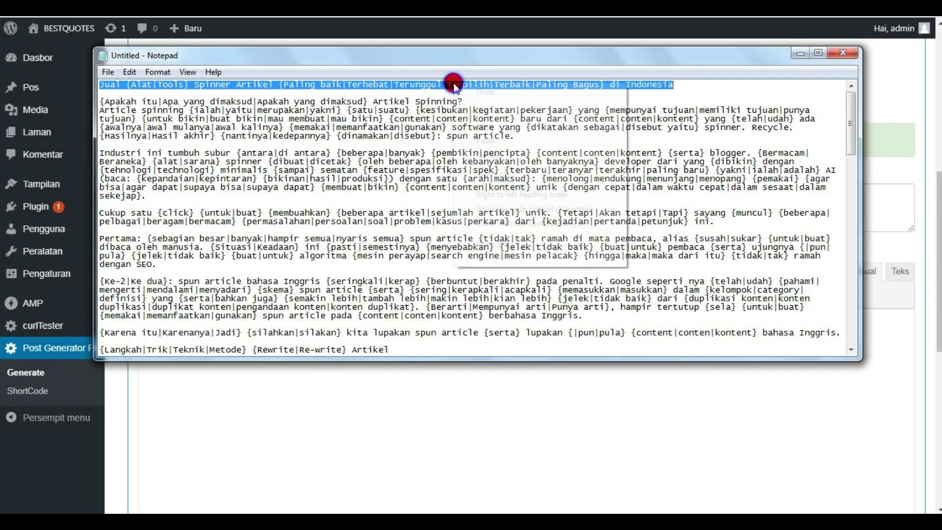
{"action": "left_click", "coordinate": [484, 124]}
{"action": "left_click", "coordinate": [390, 398]}
{"action": "left_click", "coordinate": [267, 204]}
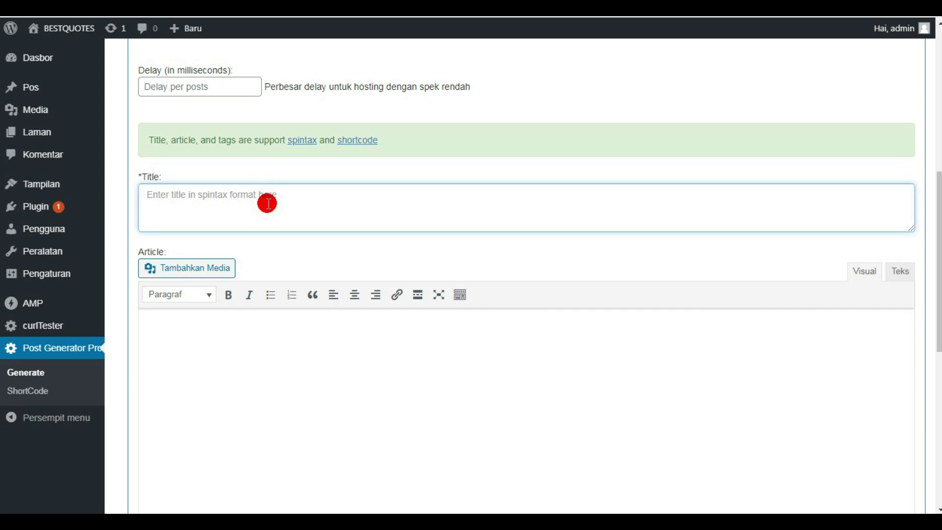
{"action": "key", "text": "ctrl+v"}
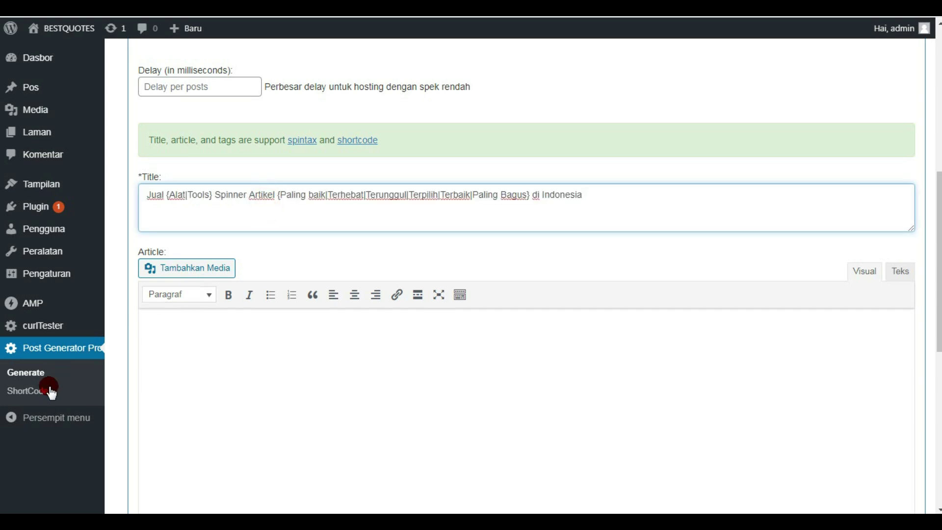
- Check the ShortCode list, return to the Generate form, and clear its reloaded golf-car title and article
{"action": "left_click", "coordinate": [38, 402]}
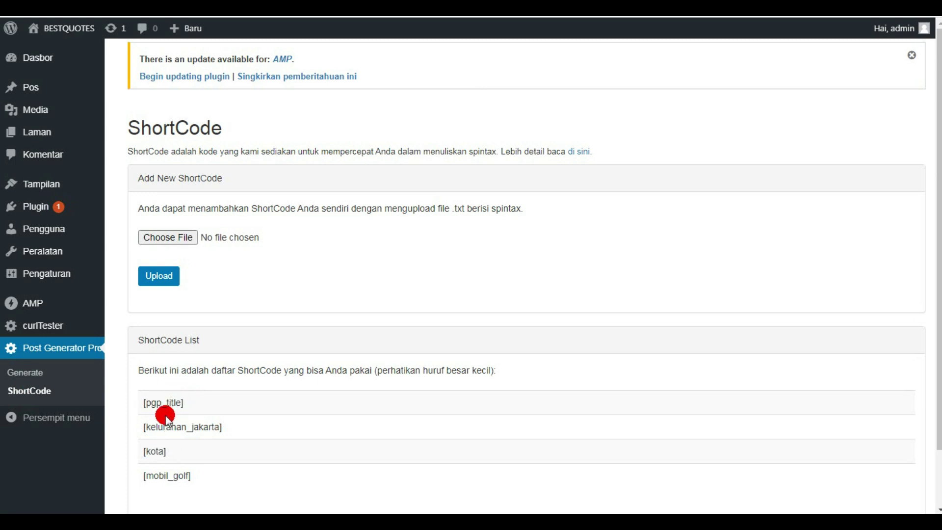
{"action": "left_click", "coordinate": [35, 376]}
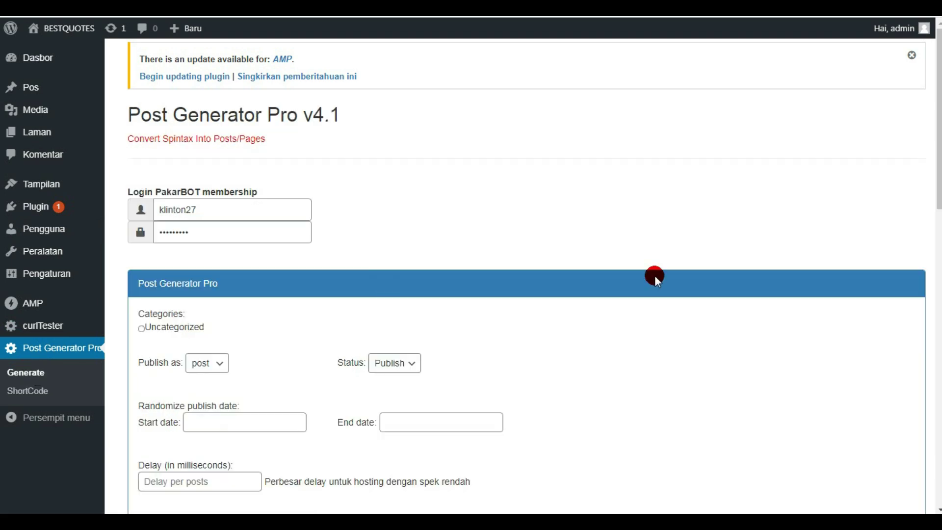
{"action": "scroll", "coordinate": [769, 267], "scroll_direction": "down", "scroll_amount": 5}
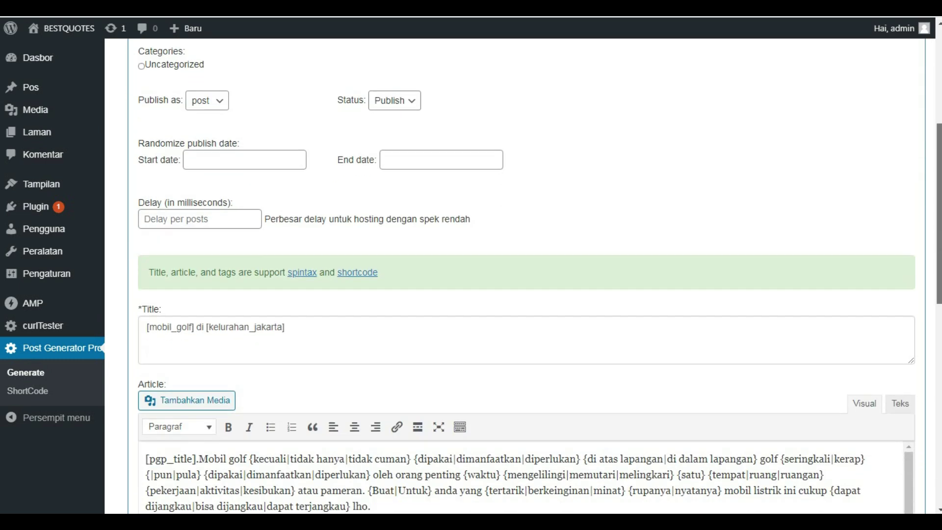
{"action": "scroll", "coordinate": [446, 242], "scroll_direction": "down", "scroll_amount": 2}
{"action": "triple_click", "coordinate": [231, 249]}
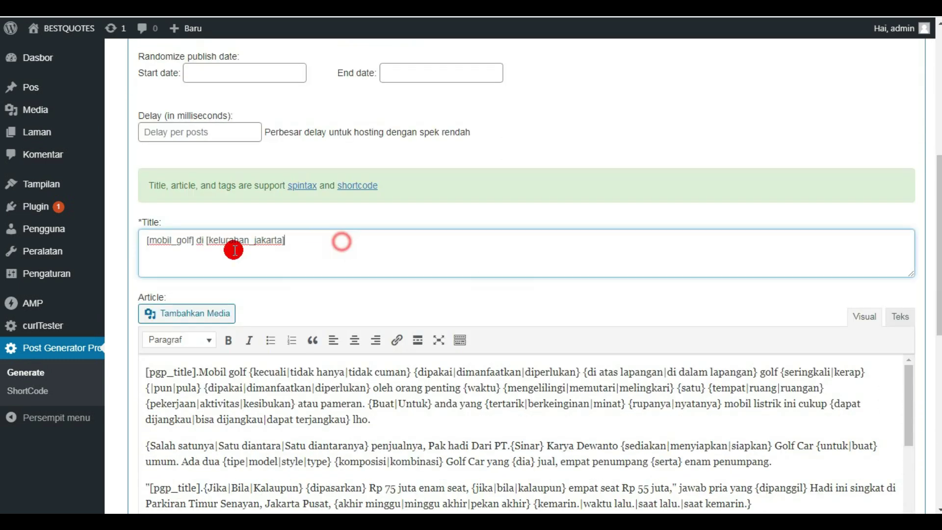
{"action": "mouse_move", "coordinate": [97, 276]}
{"action": "key", "text": "Delete"}
{"action": "left_click_drag", "start_coordinate": [371, 420], "coordinate": [196, 398]}
{"action": "key", "text": "ctrl+a"}
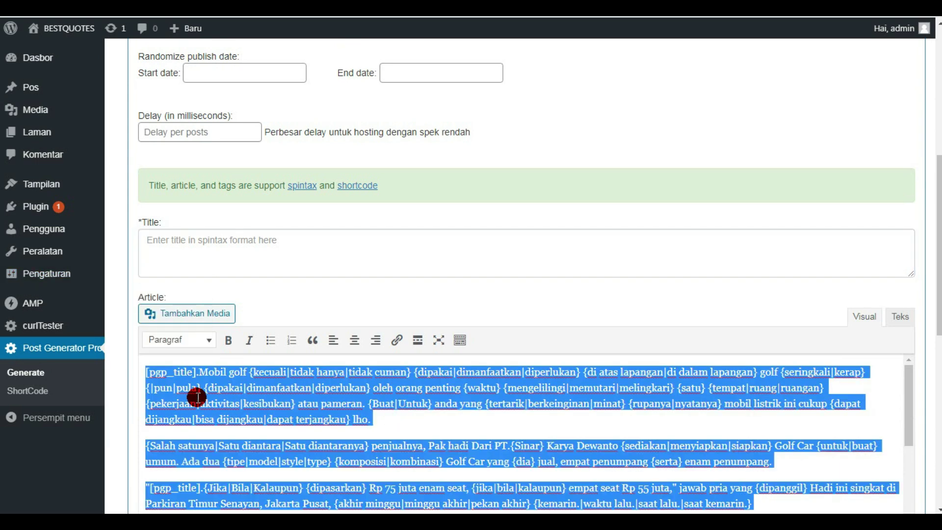
{"action": "key", "text": "Delete"}
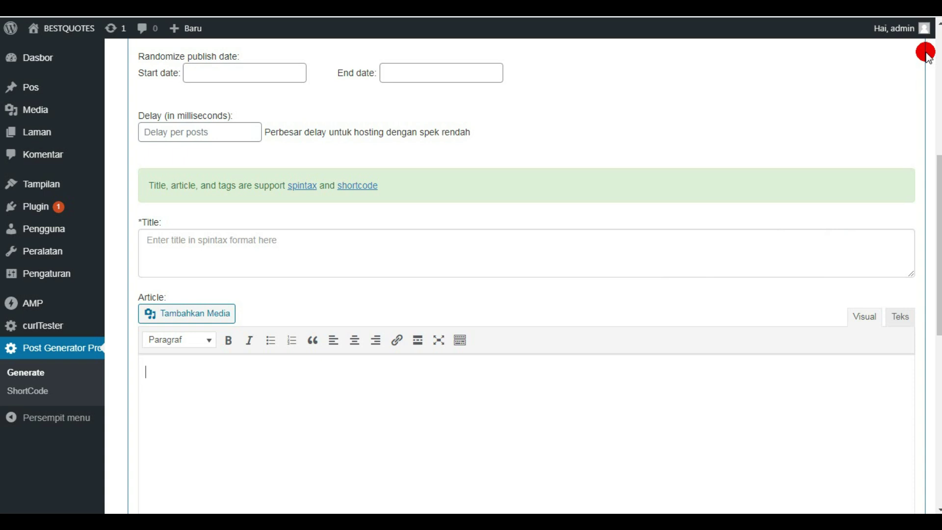
- Copy the first line of the Notepad spintax article and paste it into the empty Title field
{"action": "mouse_move", "coordinate": [370, 494]}
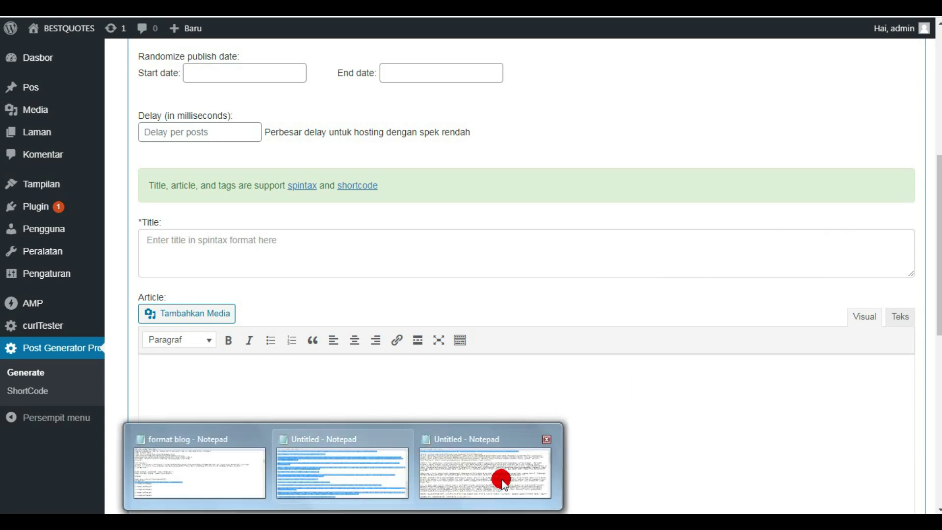
{"action": "left_click", "coordinate": [504, 484]}
{"action": "right_click", "coordinate": [471, 85]}
{"action": "left_click", "coordinate": [503, 128]}
{"action": "left_click", "coordinate": [423, 416]}
{"action": "left_click", "coordinate": [282, 253]}
{"action": "key", "text": "ctrl+v"}
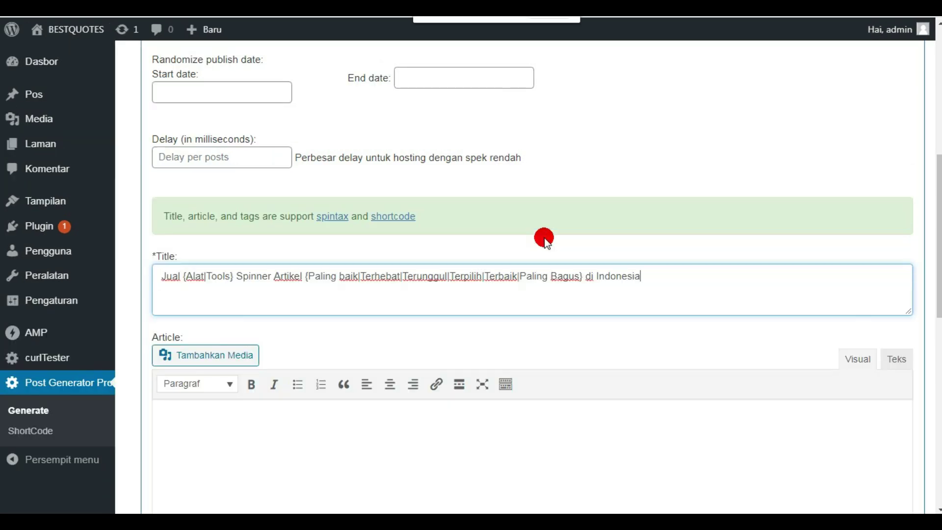
- Enlarge the page and replace "Indonesia" at the end of the title with the [kota] shortcode
{"action": "key", "text": "ctrl+plus"}
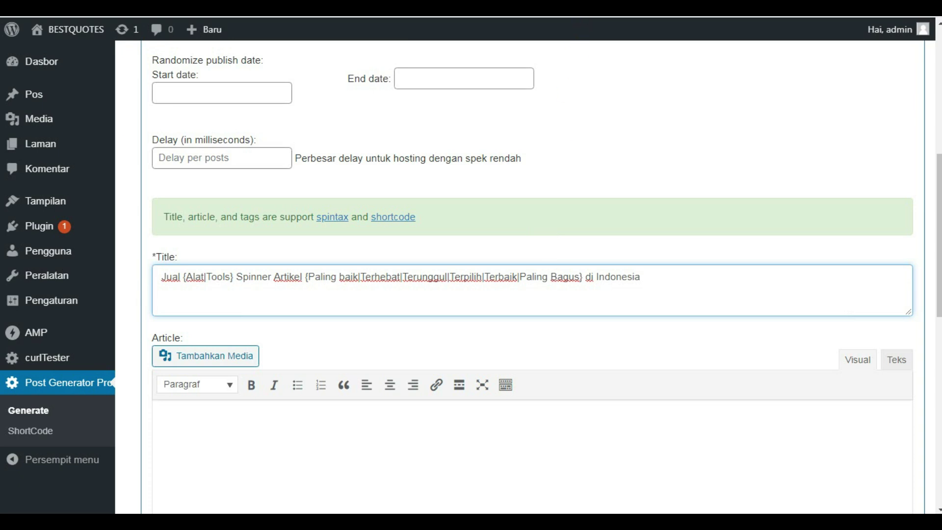
{"action": "left_click", "coordinate": [580, 123]}
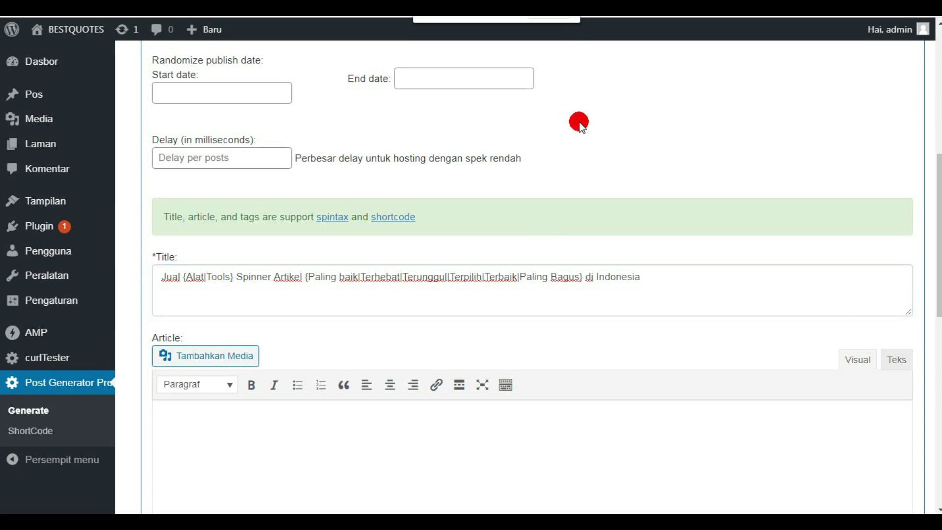
{"action": "key", "text": "ctrl+minus"}
{"action": "key", "text": "ctrl+plus"}
{"action": "key", "text": "ctrl+plus"}
{"action": "left_click_drag", "start_coordinate": [936, 259], "coordinate": [936, 320]}
{"action": "left_click", "coordinate": [694, 129]}
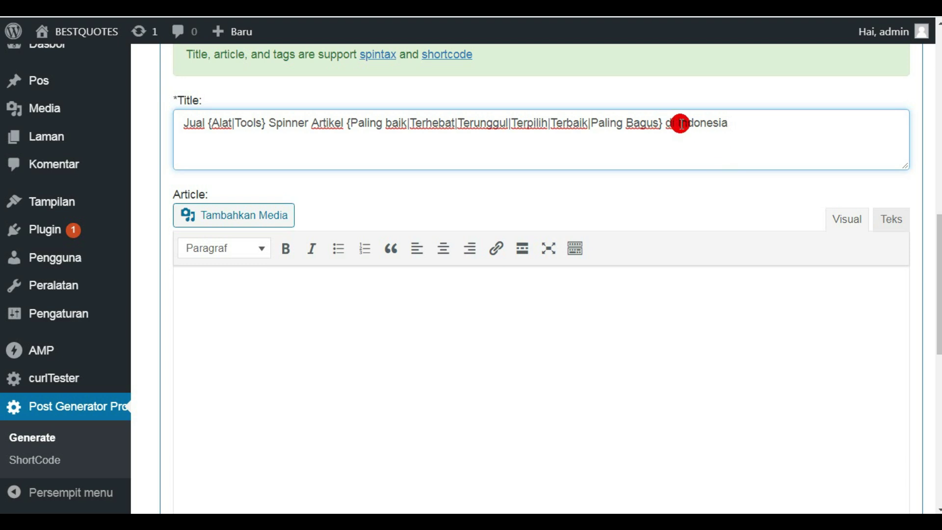
{"action": "left_click_drag", "start_coordinate": [680, 123], "coordinate": [731, 118]}
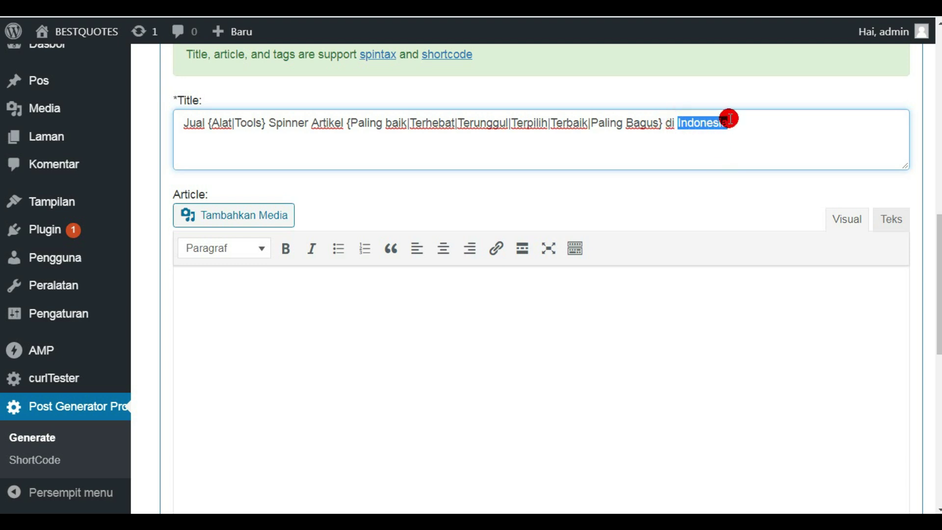
{"action": "key", "text": "BackSpace"}
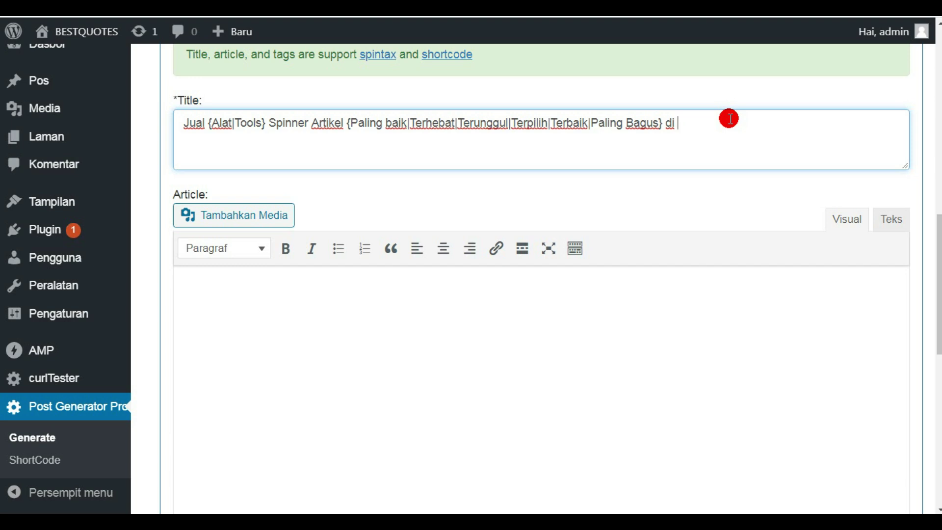
{"action": "type", "text": "{"}
{"action": "key", "text": "BackSpace"}
{"action": "type", "text": "{"}
{"action": "key", "text": "BackSpace"}
{"action": "type", "text": "{"}
{"action": "type", "text": "kota]"}
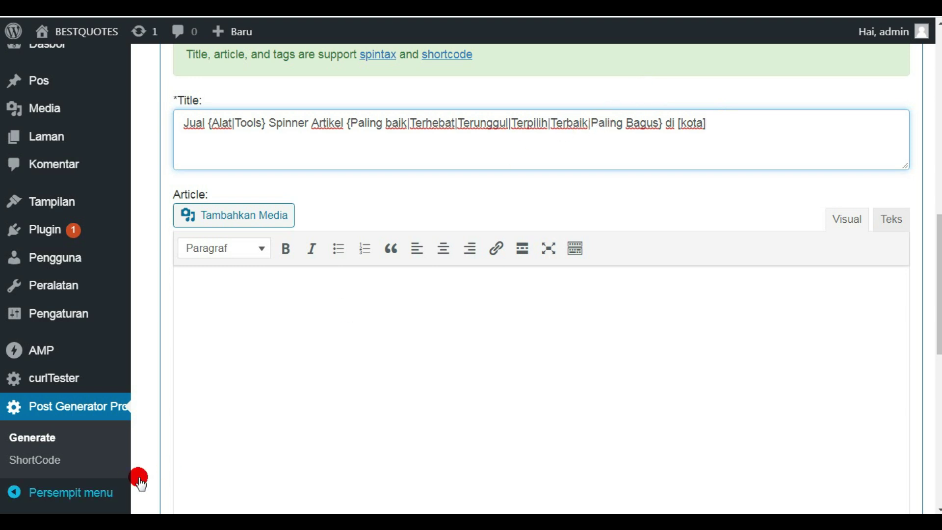
- Fill in the article with "[pgp_title]." followed by the full spintax body copied from Notepad
{"action": "left_click", "coordinate": [213, 295]}
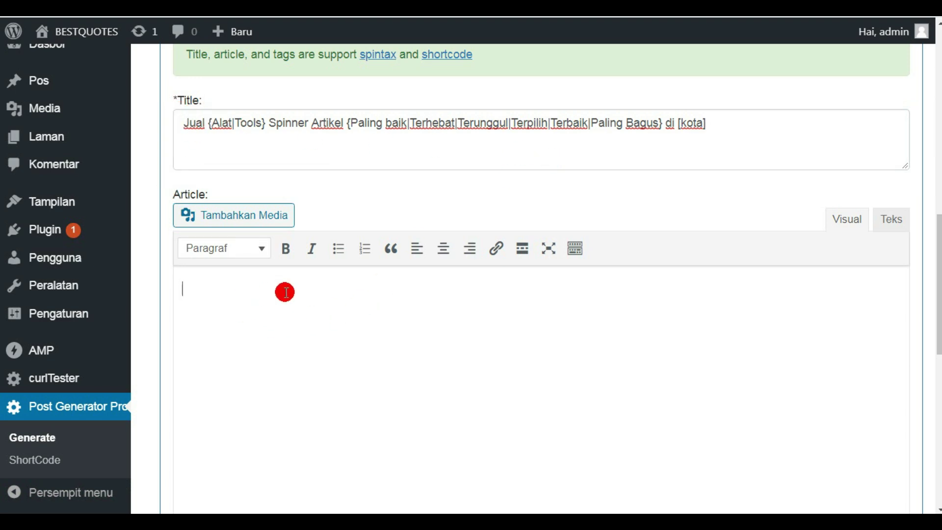
{"action": "type", "text": "[pgp_title]"}
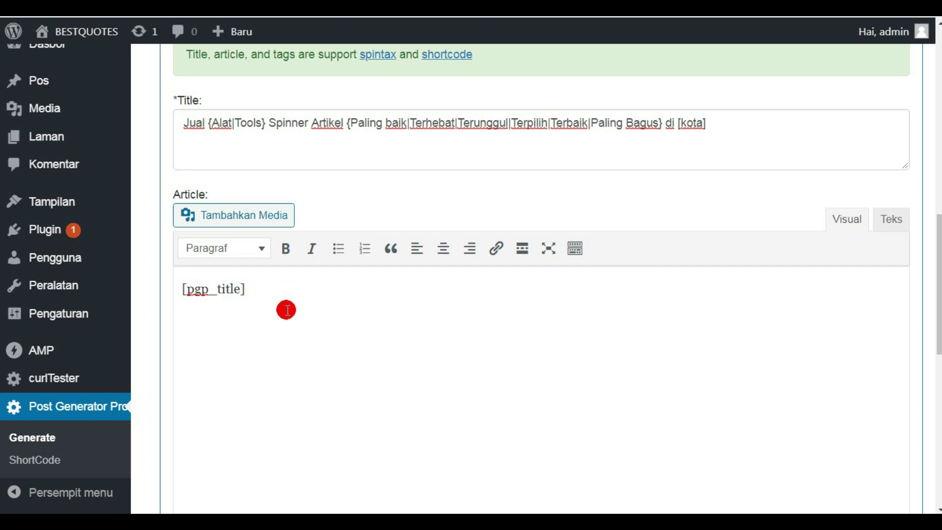
{"action": "mouse_move", "coordinate": [344, 521]}
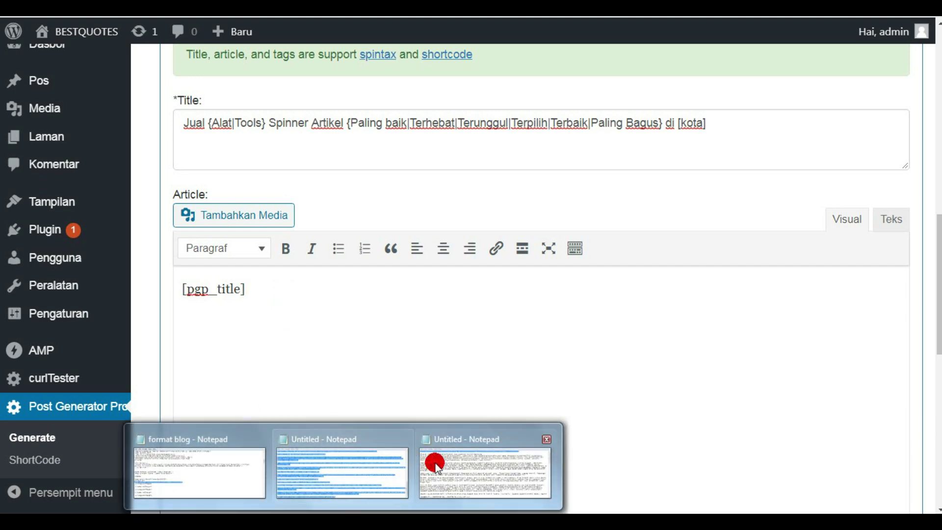
{"action": "left_click", "coordinate": [435, 464]}
{"action": "left_click_drag", "start_coordinate": [105, 105], "coordinate": [822, 387]}
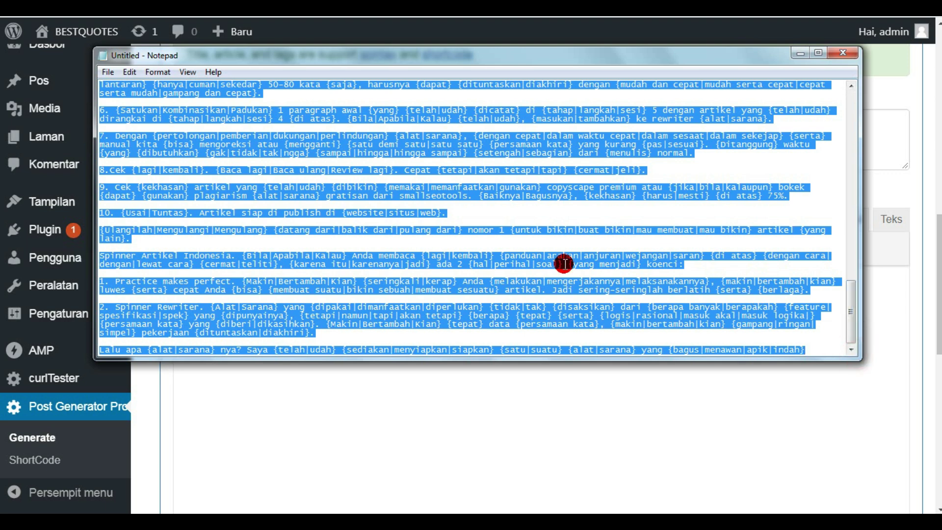
{"action": "right_click", "coordinate": [501, 160]}
{"action": "left_click", "coordinate": [527, 193]}
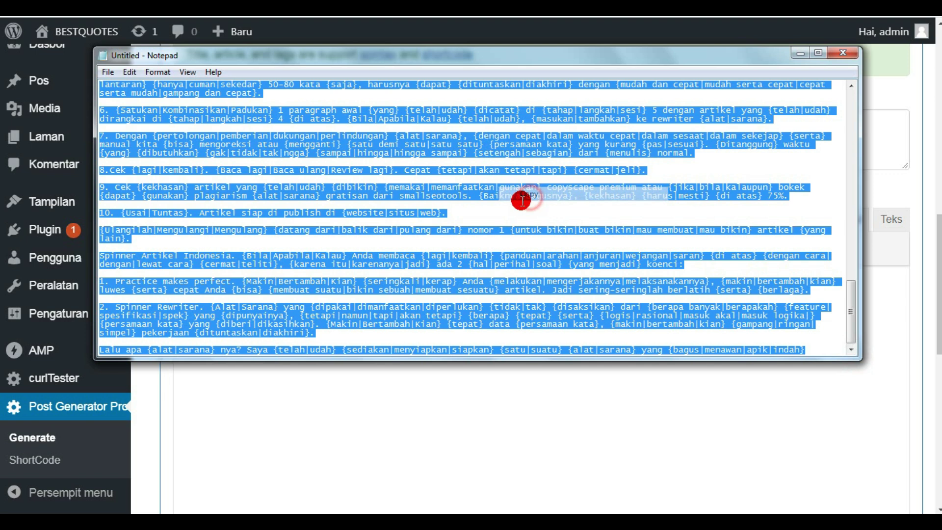
{"action": "left_click", "coordinate": [354, 393]}
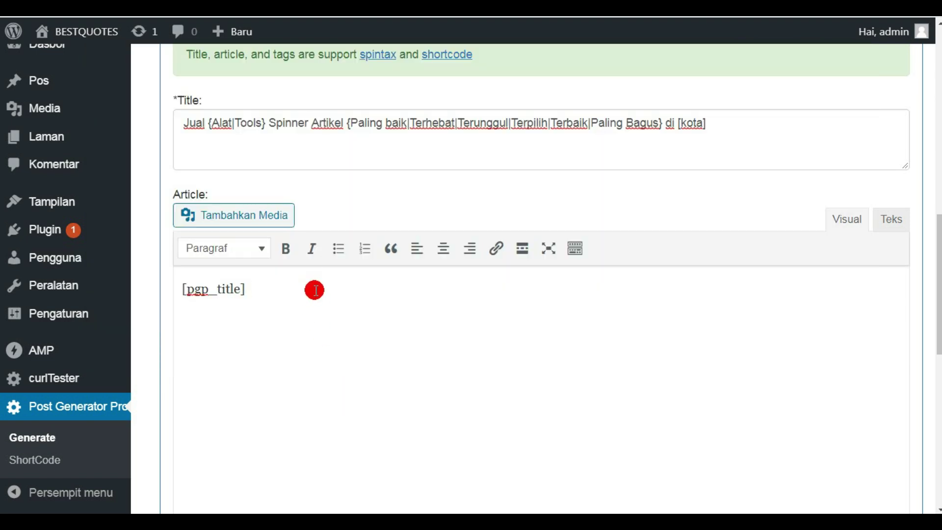
{"action": "type", "text": "."}
{"action": "key", "text": "ctrl+v"}
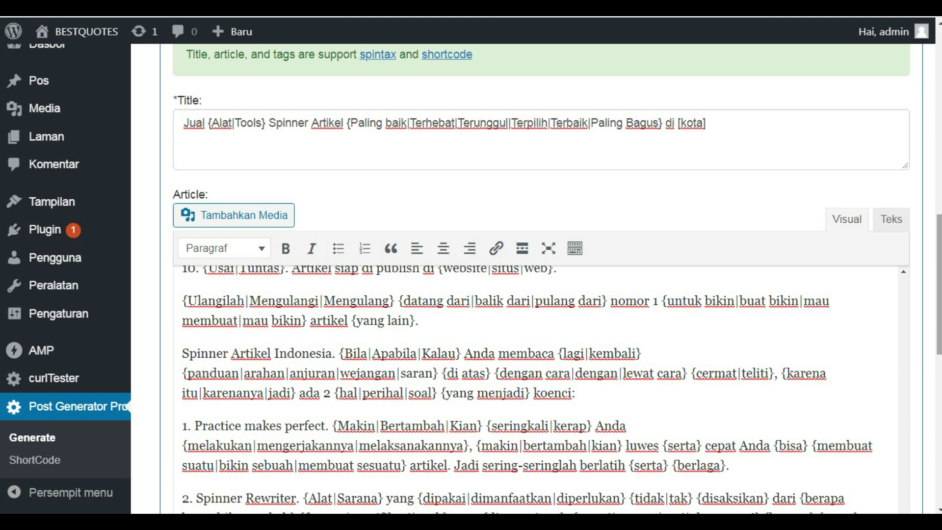
{"action": "scroll", "coordinate": [937, 362], "scroll_direction": "down", "scroll_amount": 3}
{"action": "scroll", "coordinate": [937, 378], "scroll_direction": "down", "scroll_amount": 4}
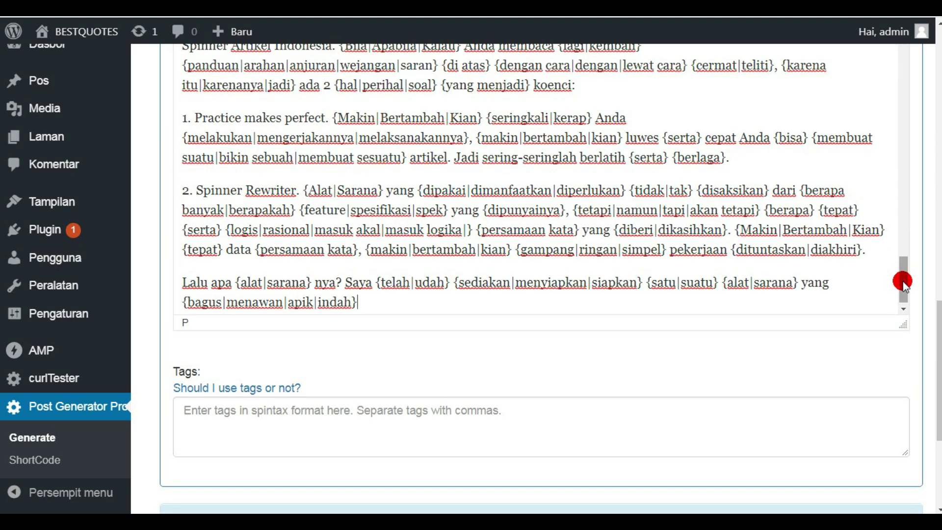
{"action": "left_click_drag", "start_coordinate": [901, 274], "coordinate": [905, 294]}
{"action": "left_click", "coordinate": [399, 296]}
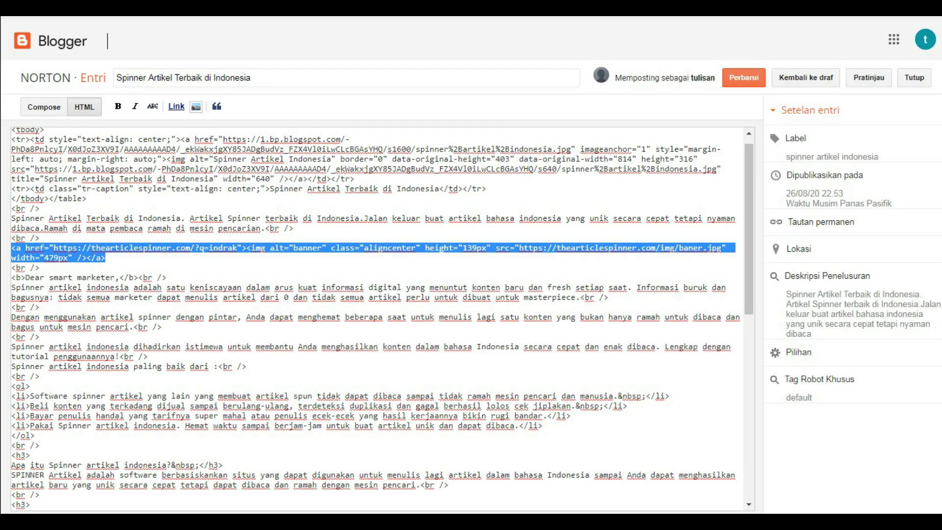
- Copy the linked banner image HTML from the Blogger post and insert it into the article's code before the "Pertama:" paragraph
{"action": "right_click", "coordinate": [100, 256]}
{"action": "left_click", "coordinate": [111, 275]}
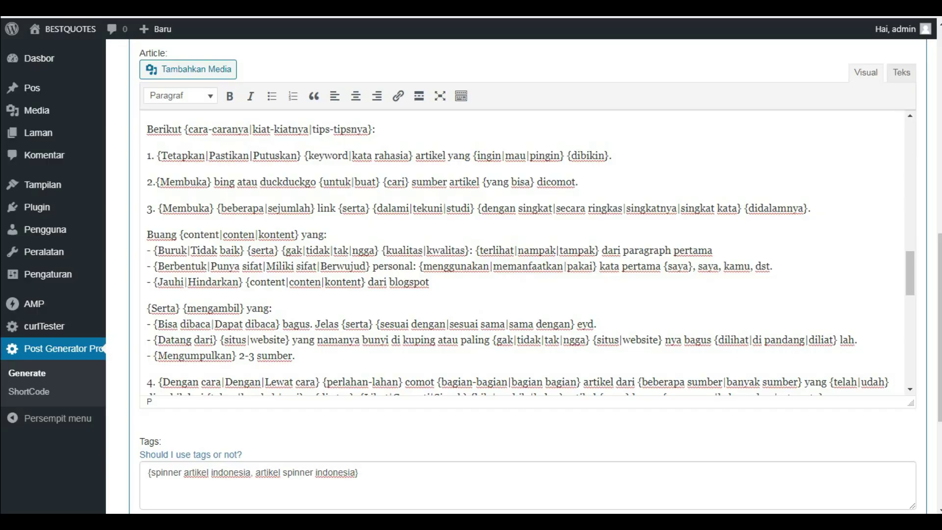
{"action": "left_click_drag", "start_coordinate": [912, 267], "coordinate": [907, 152]}
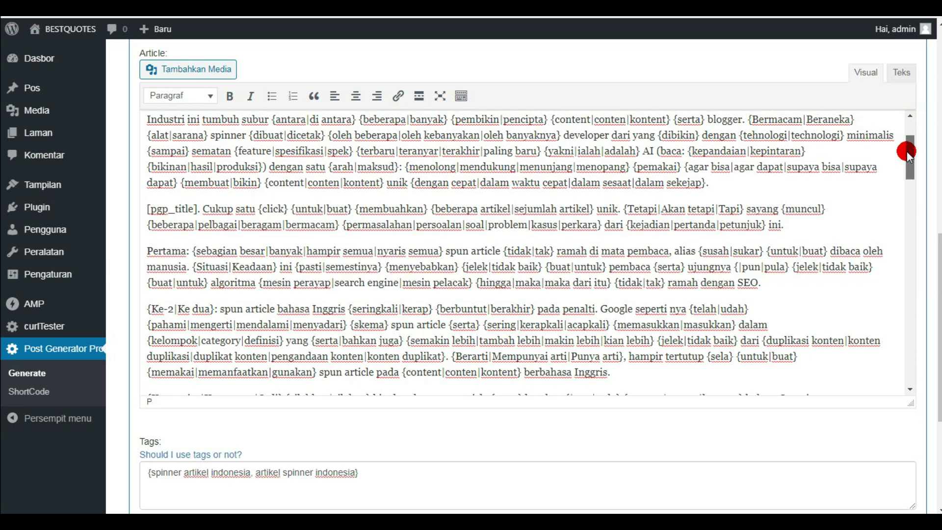
{"action": "left_click", "coordinate": [762, 200]}
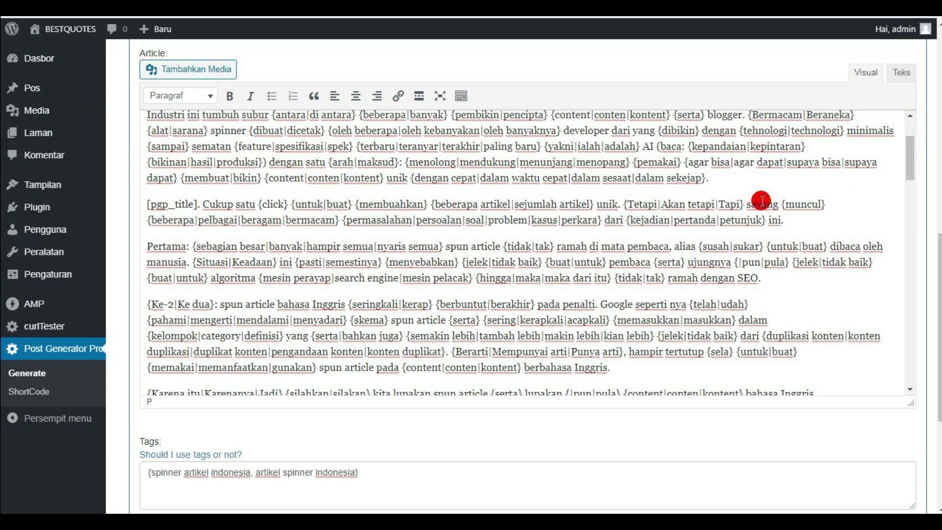
{"action": "left_click", "coordinate": [236, 233]}
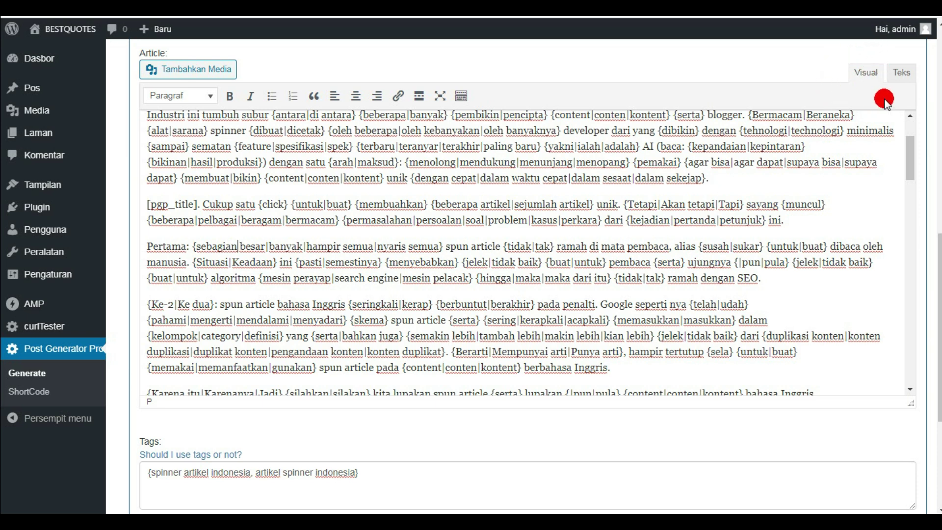
{"action": "left_click", "coordinate": [903, 74]}
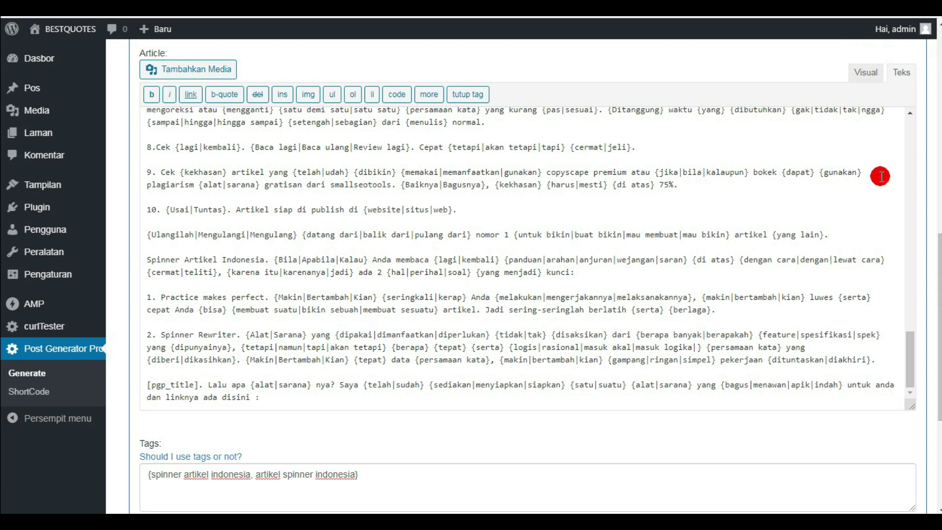
{"action": "left_click_drag", "start_coordinate": [909, 354], "coordinate": [901, 145]}
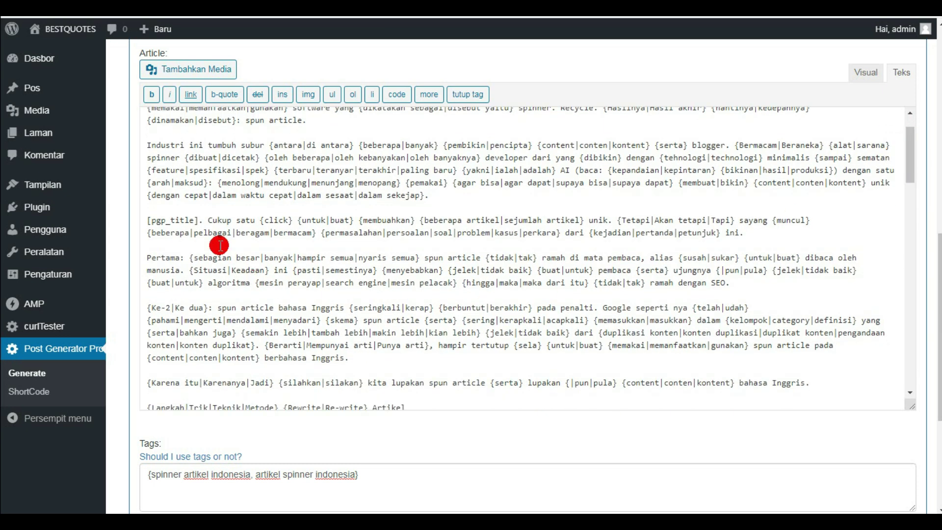
{"action": "scroll", "coordinate": [220, 246], "scroll_direction": "down", "scroll_amount": 3}
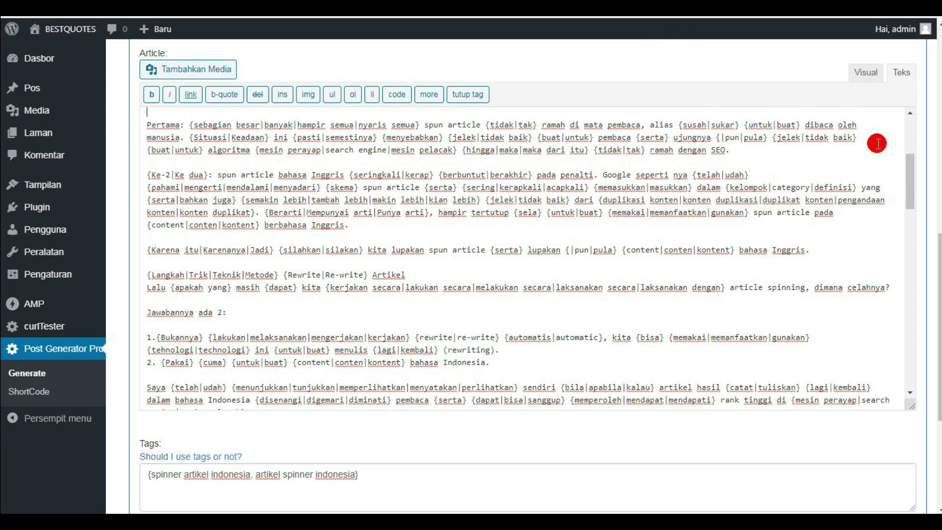
{"action": "left_click_drag", "start_coordinate": [907, 168], "coordinate": [905, 144]}
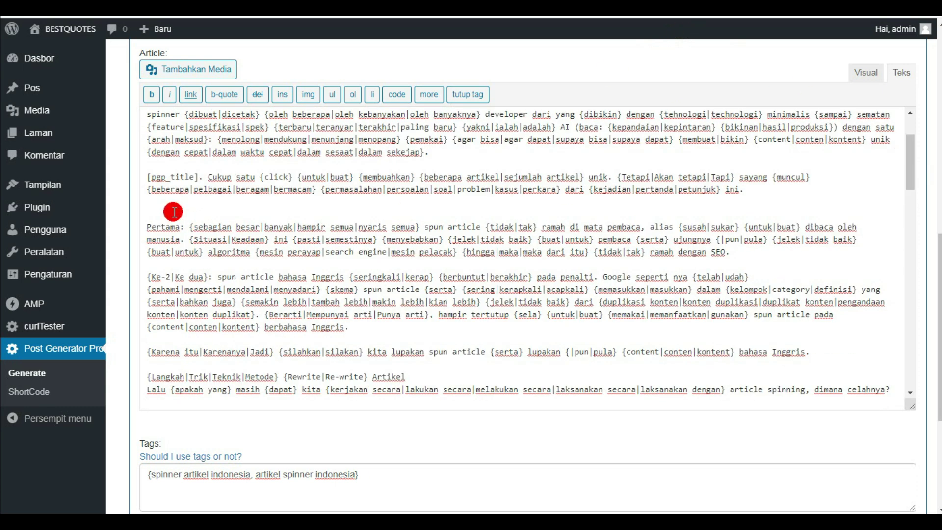
{"action": "key", "text": "ctrl+v"}
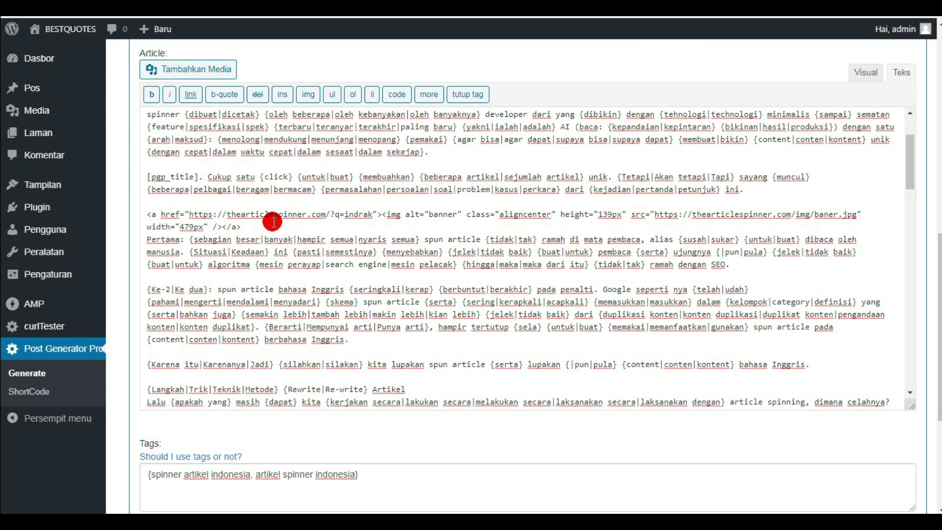
- Add a blank line after the banner code and append the "Spinner Artikel Indonesia" link HTML from the Blogger post to the article's end
{"action": "key", "text": "Return"}
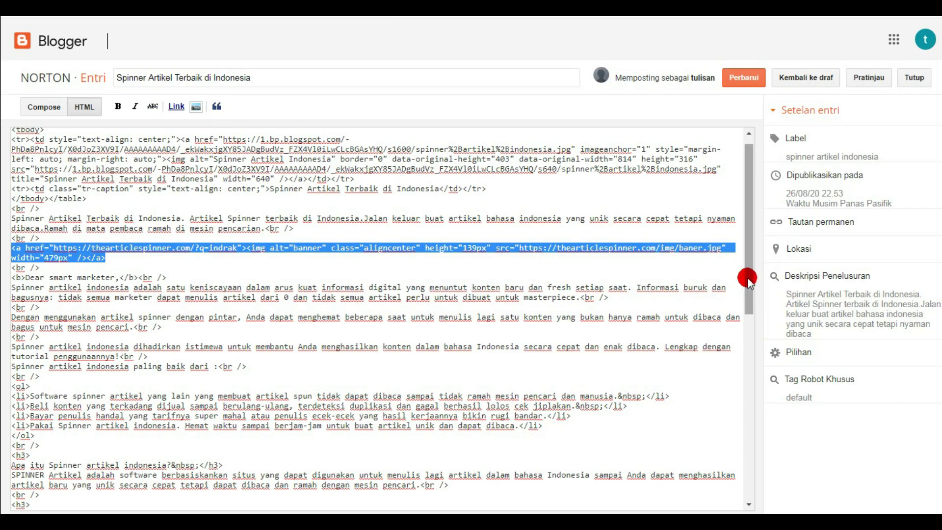
{"action": "left_click_drag", "start_coordinate": [748, 278], "coordinate": [746, 499]}
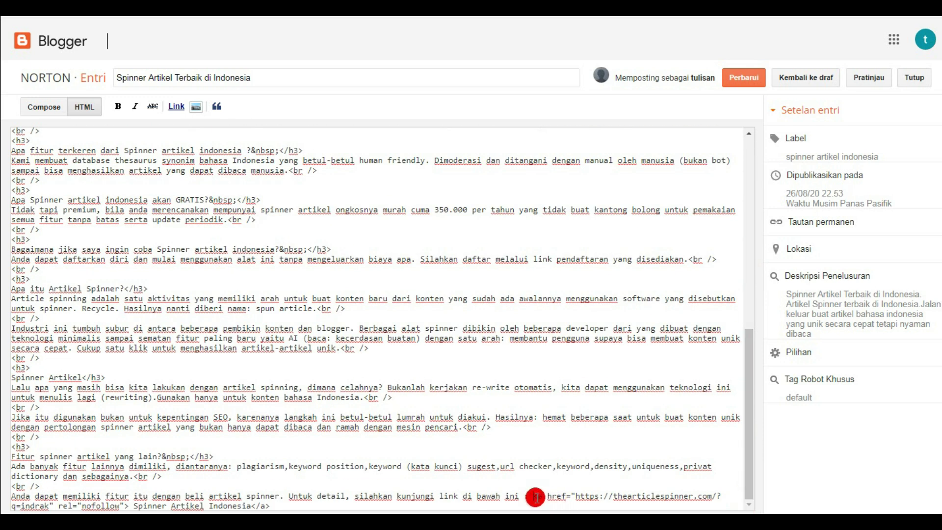
{"action": "left_click_drag", "start_coordinate": [536, 498], "coordinate": [545, 506]}
{"action": "right_click", "coordinate": [579, 497]}
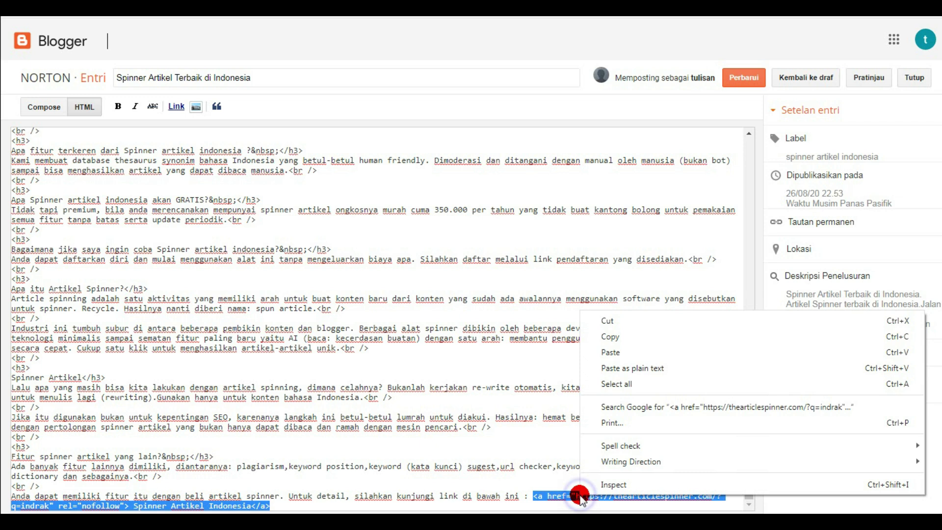
{"action": "left_click", "coordinate": [617, 338]}
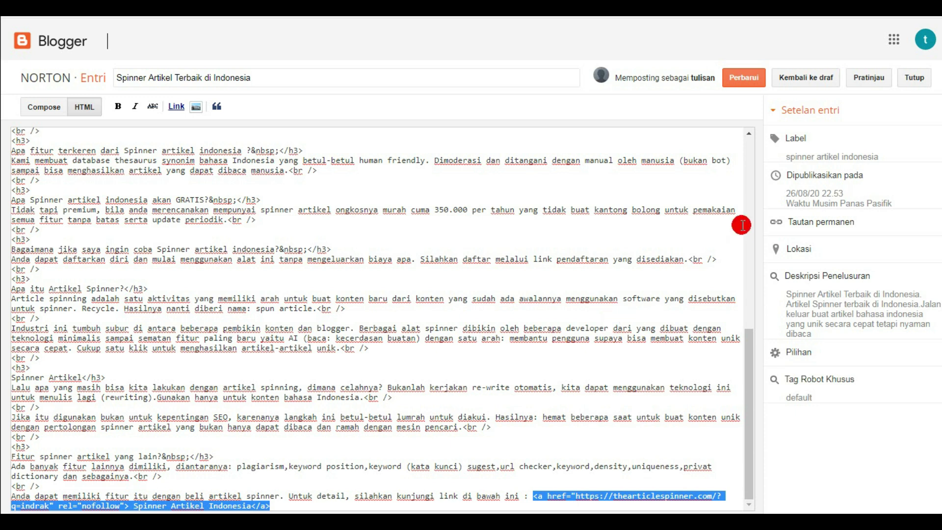
{"action": "key", "text": "ctrl+Tab"}
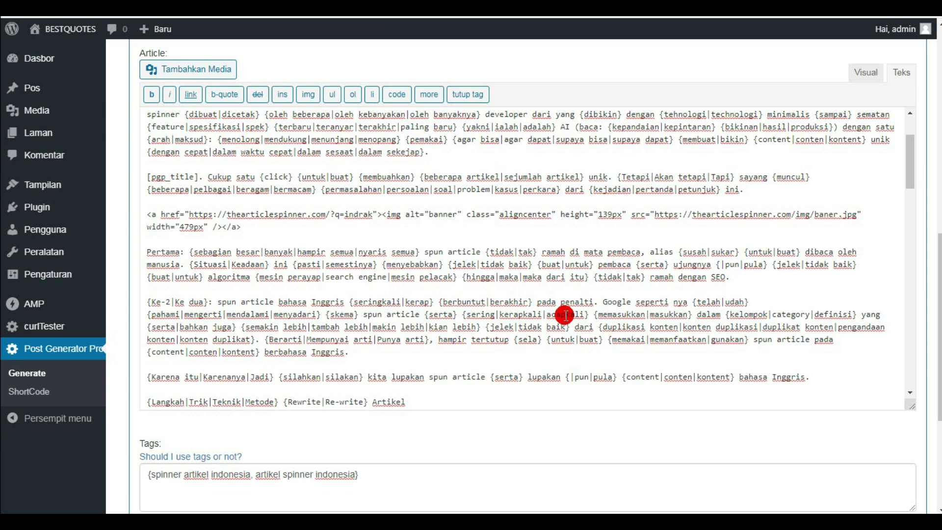
{"action": "left_click_drag", "start_coordinate": [908, 175], "coordinate": [919, 425]}
{"action": "left_click", "coordinate": [300, 395]}
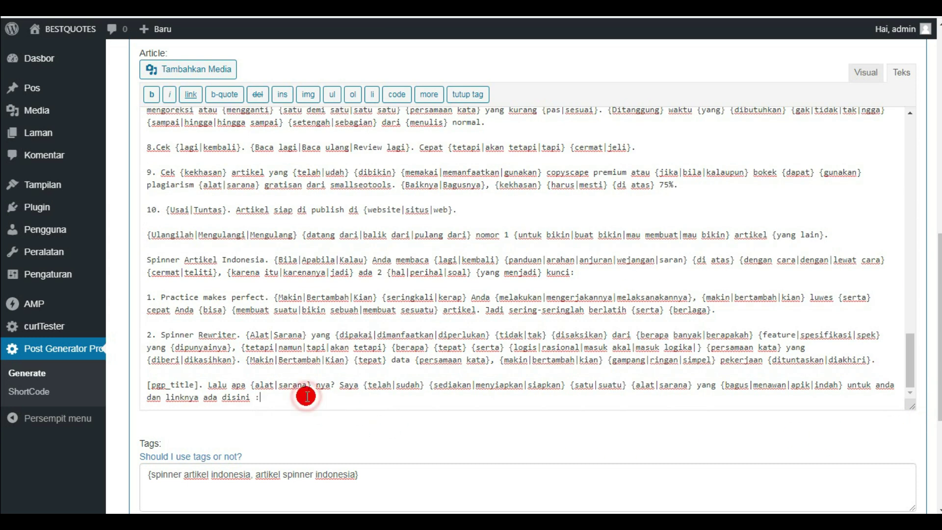
{"action": "key", "text": "ctrl+v"}
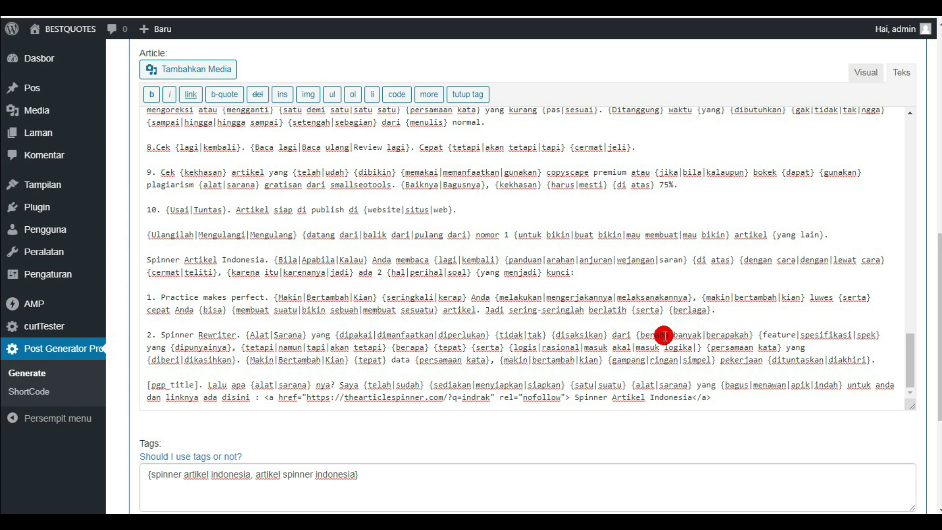
- Show the article in visual mode and check the banner image and the closing link
{"action": "left_click_drag", "start_coordinate": [941, 186], "coordinate": [938, 297]}
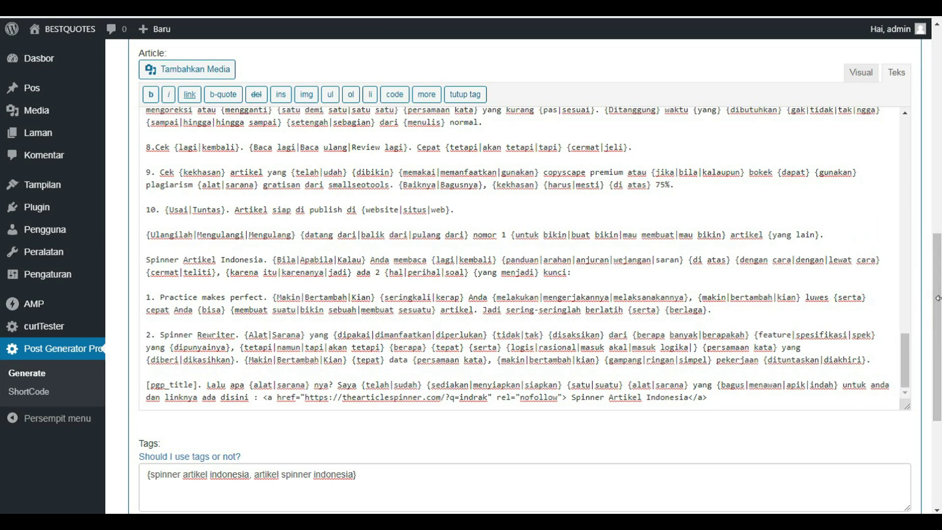
{"action": "left_click", "coordinate": [863, 72]}
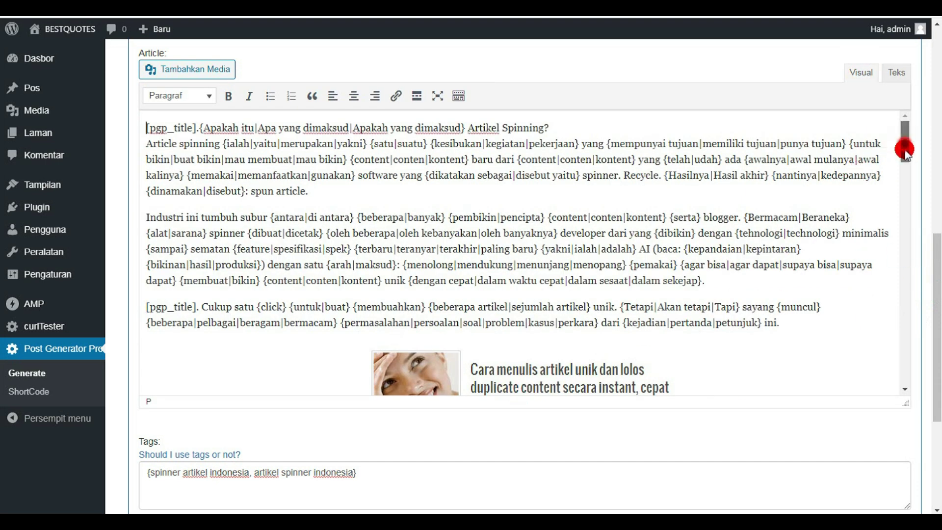
{"action": "left_click_drag", "start_coordinate": [906, 150], "coordinate": [905, 175]}
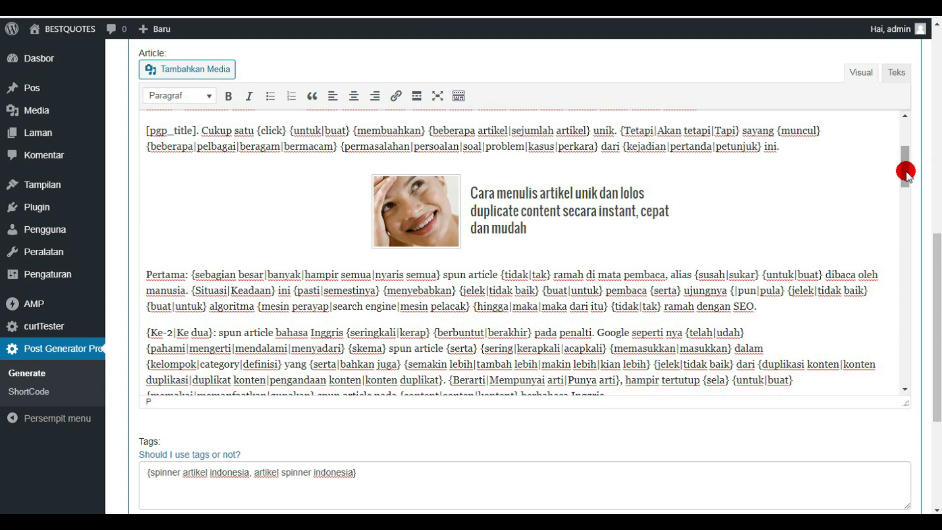
{"action": "left_click_drag", "start_coordinate": [906, 172], "coordinate": [898, 373]}
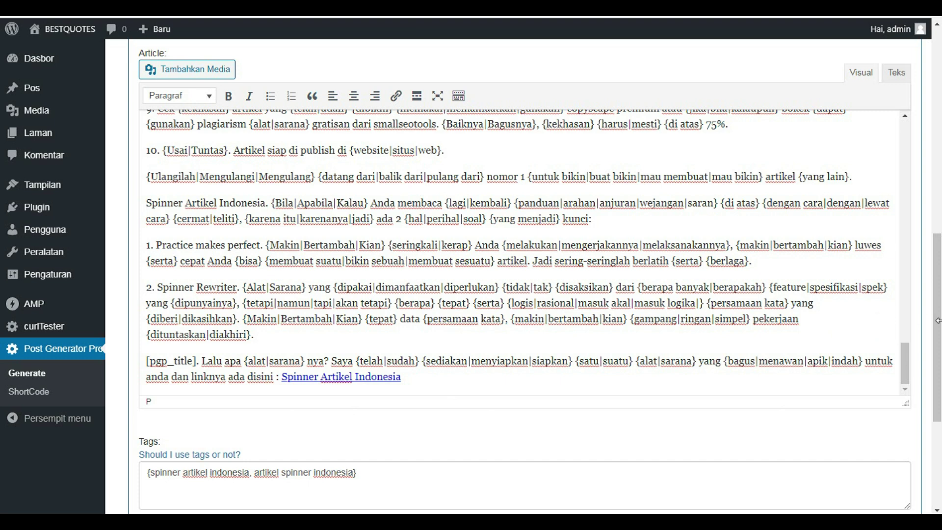
- Set the post status to Draft and the randomized publish dates from 08/27/2020 to 09/07/2020
{"action": "left_click_drag", "start_coordinate": [937, 318], "coordinate": [937, 154]}
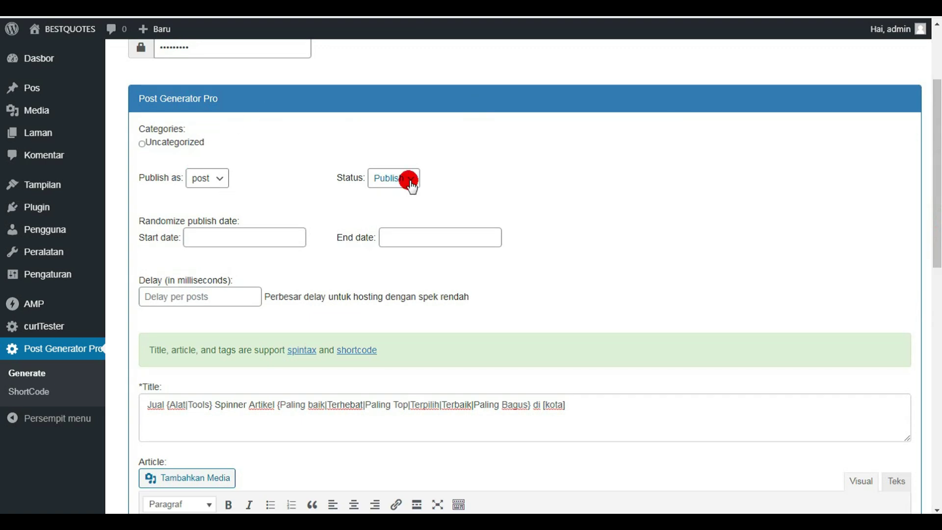
{"action": "left_click", "coordinate": [412, 188]}
{"action": "left_click", "coordinate": [398, 201]}
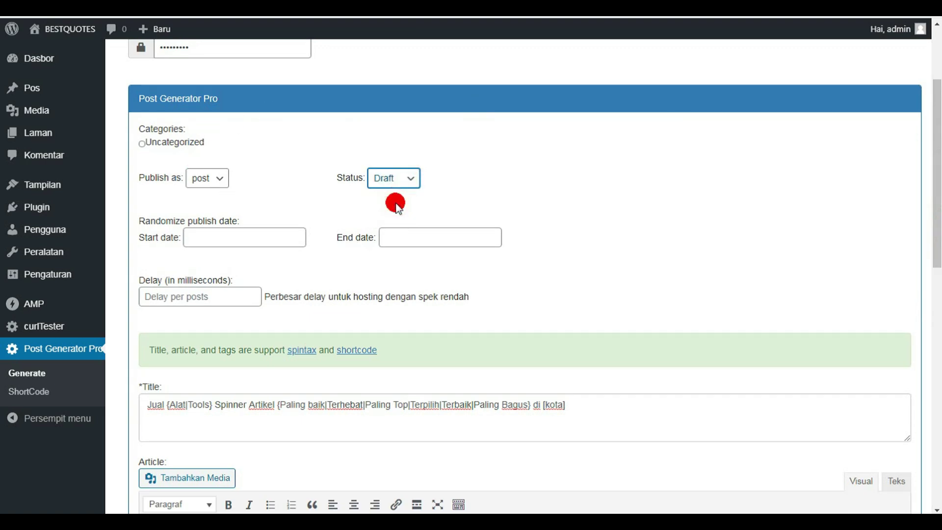
{"action": "left_click", "coordinate": [259, 237]}
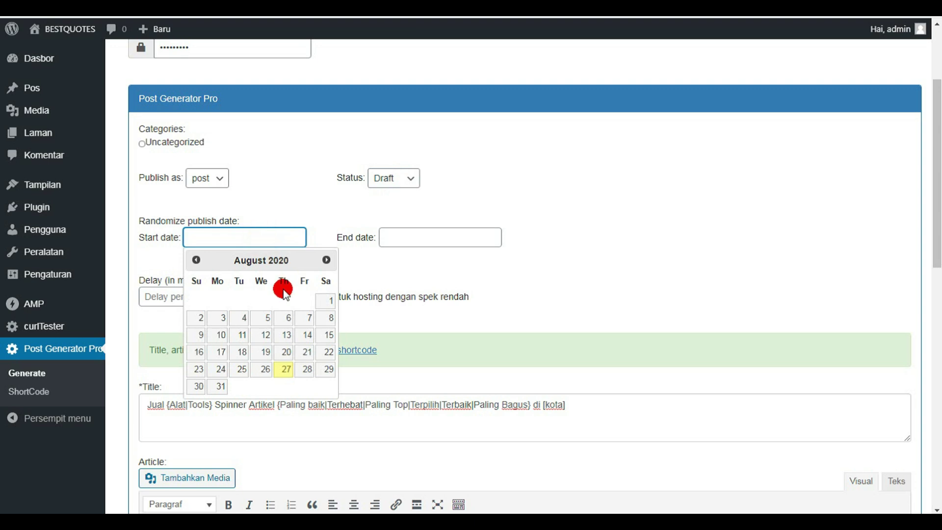
{"action": "left_click", "coordinate": [283, 369]}
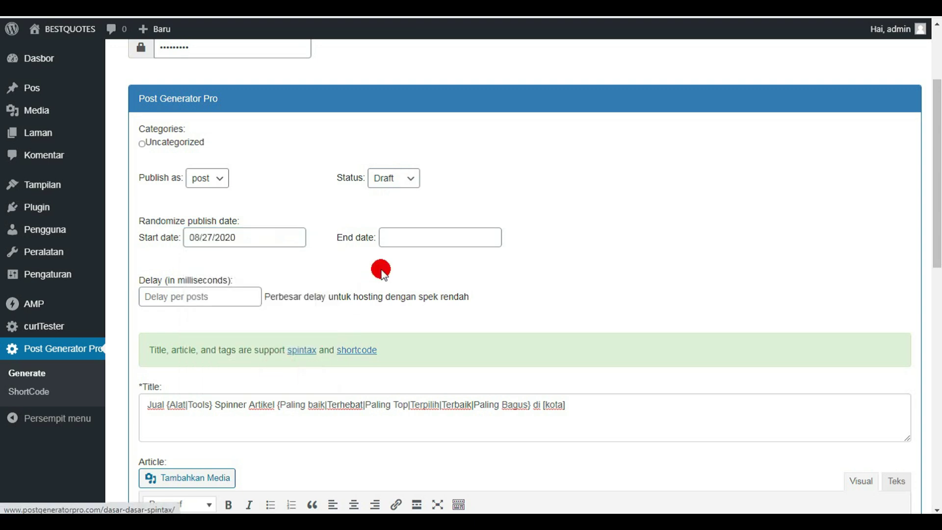
{"action": "left_click", "coordinate": [409, 233]}
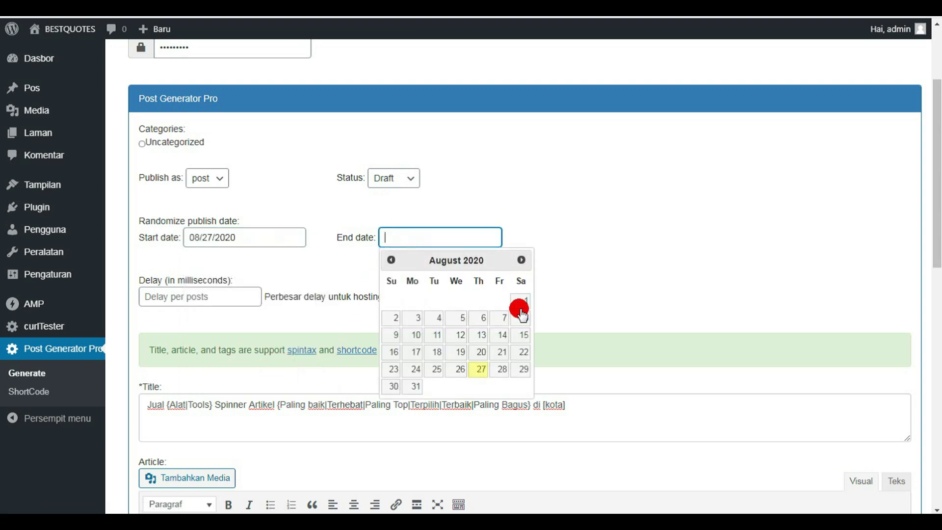
{"action": "left_click", "coordinate": [523, 261]}
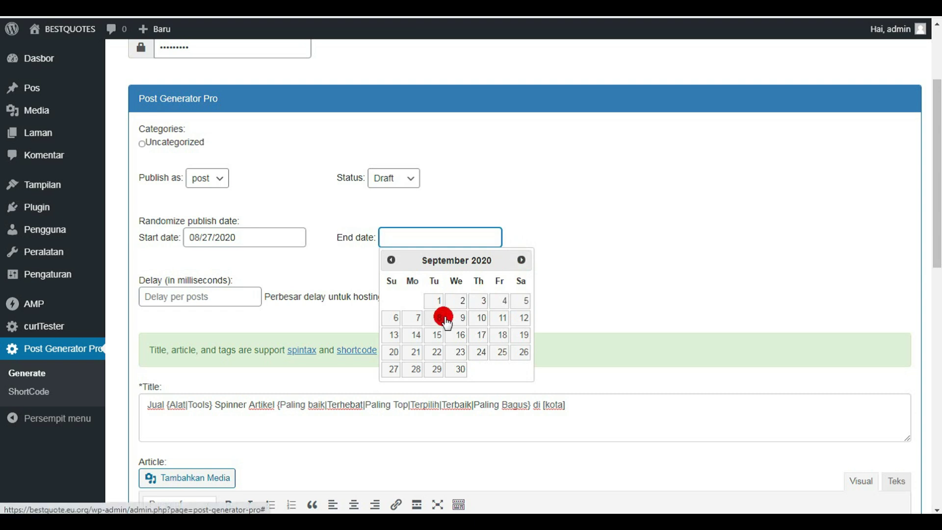
{"action": "left_click", "coordinate": [414, 320]}
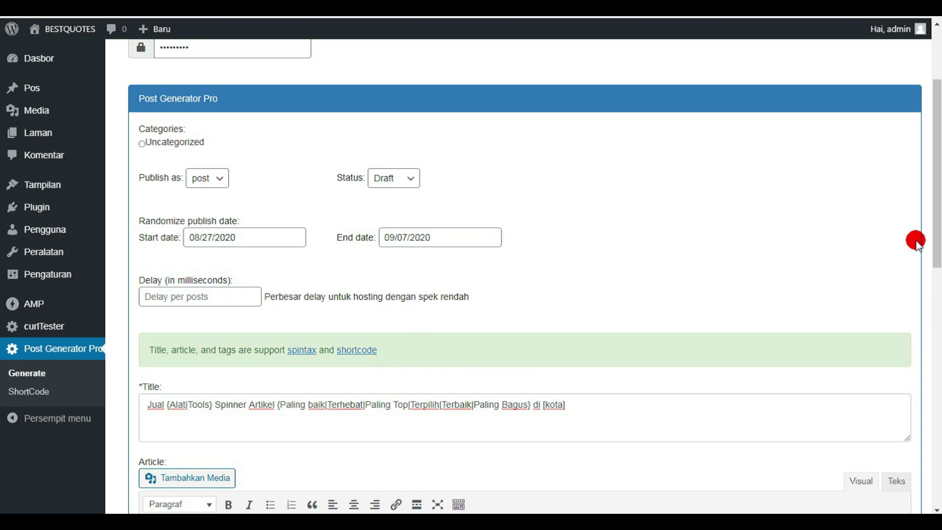
- Run Spin & Publish to generate the posts and check the generator's progress at the start of the page
{"action": "scroll", "coordinate": [935, 240], "scroll_direction": "up", "scroll_amount": 2}
{"action": "left_click_drag", "start_coordinate": [935, 240], "coordinate": [935, 502]}
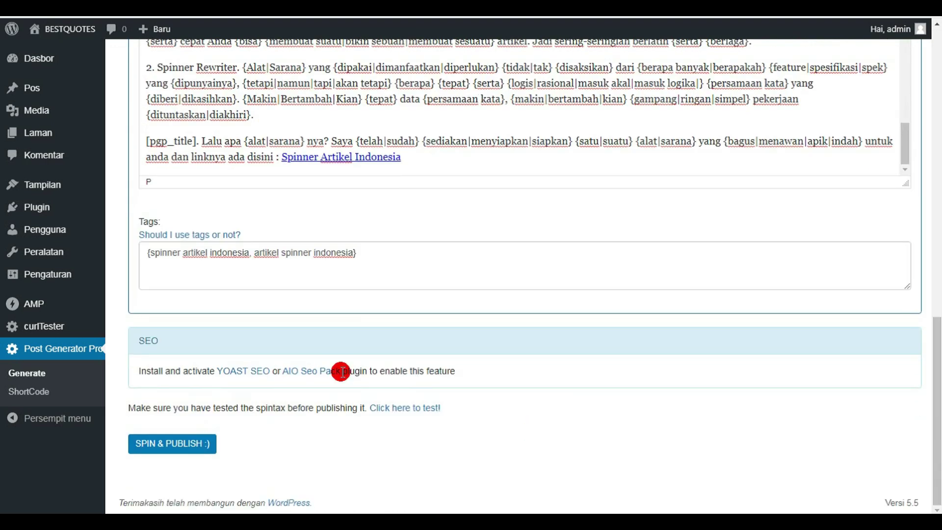
{"action": "left_click", "coordinate": [177, 448]}
{"action": "left_click_drag", "start_coordinate": [936, 361], "coordinate": [914, 29]}
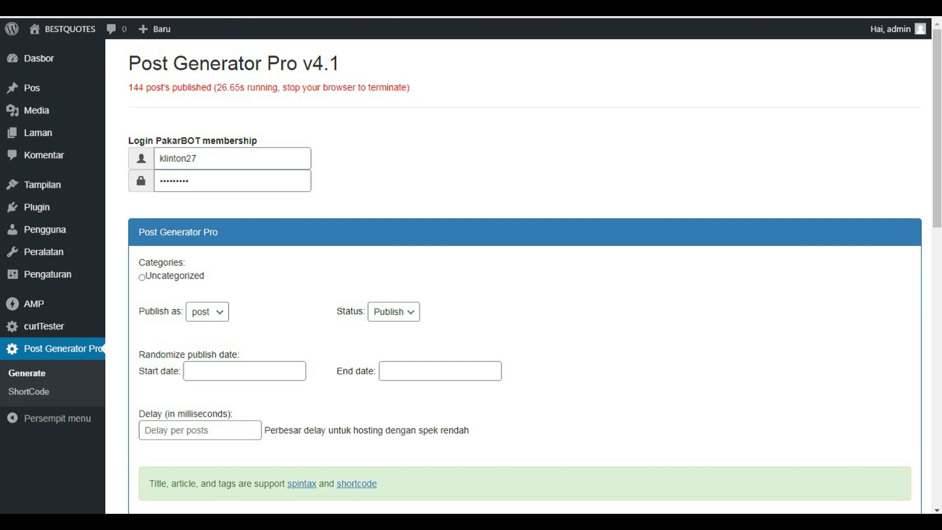
{"action": "left_click", "coordinate": [531, 95]}
- Open the list of all posts and review the generated titles
{"action": "left_click", "coordinate": [37, 90]}
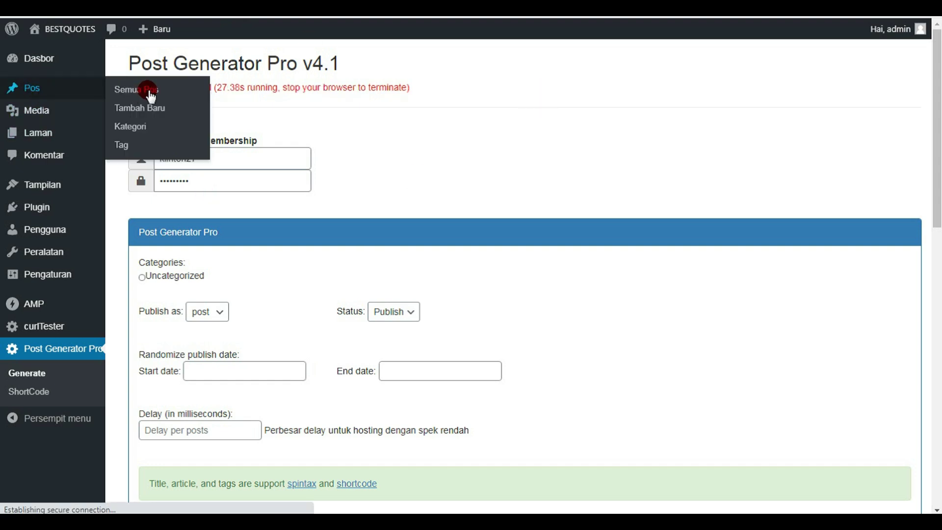
{"action": "left_click", "coordinate": [542, 57]}
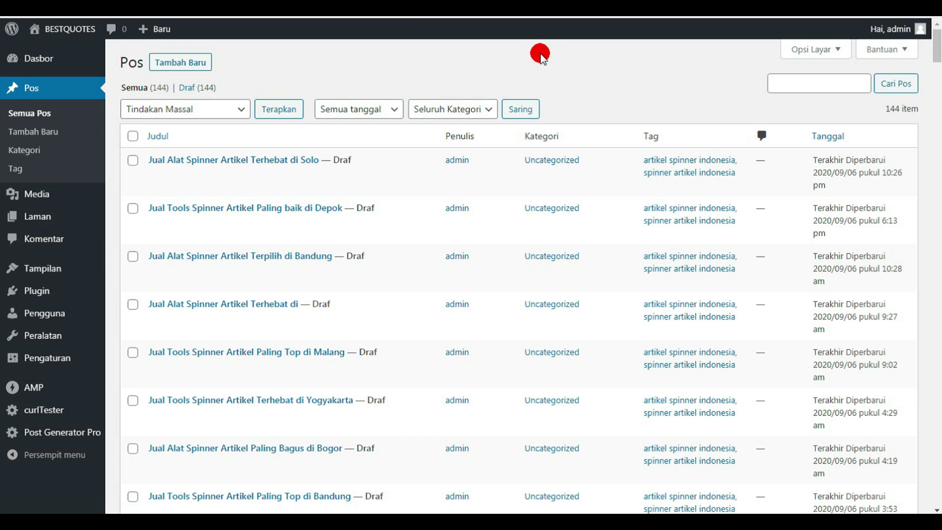
{"action": "mouse_move", "coordinate": [202, 178]}
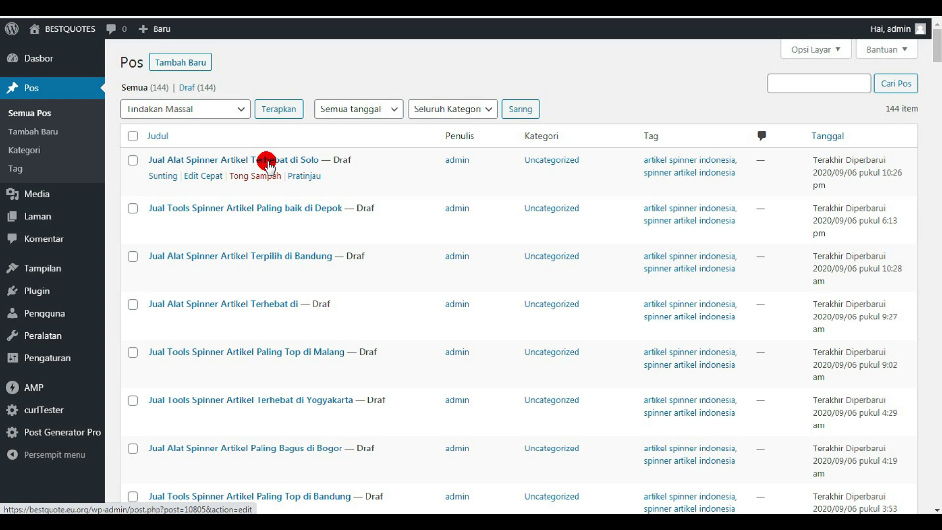
{"action": "mouse_move", "coordinate": [189, 226]}
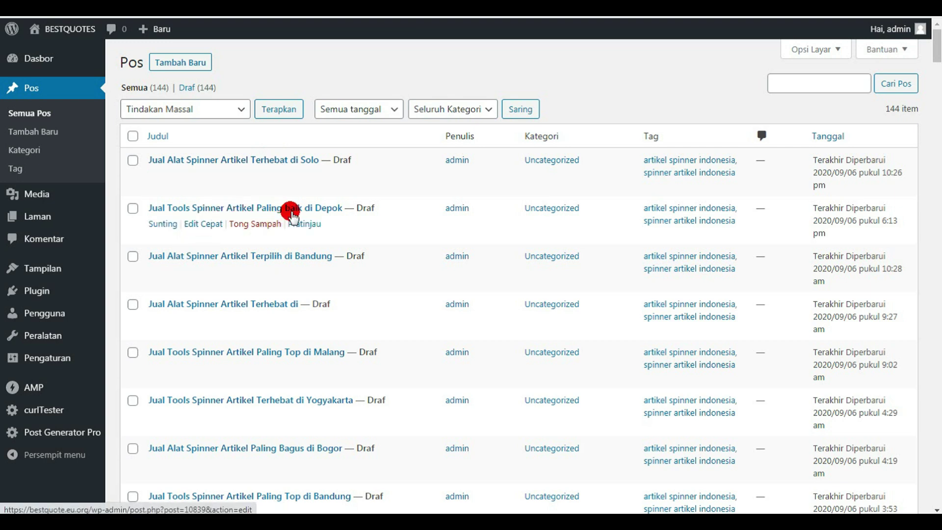
{"action": "mouse_move", "coordinate": [161, 188]}
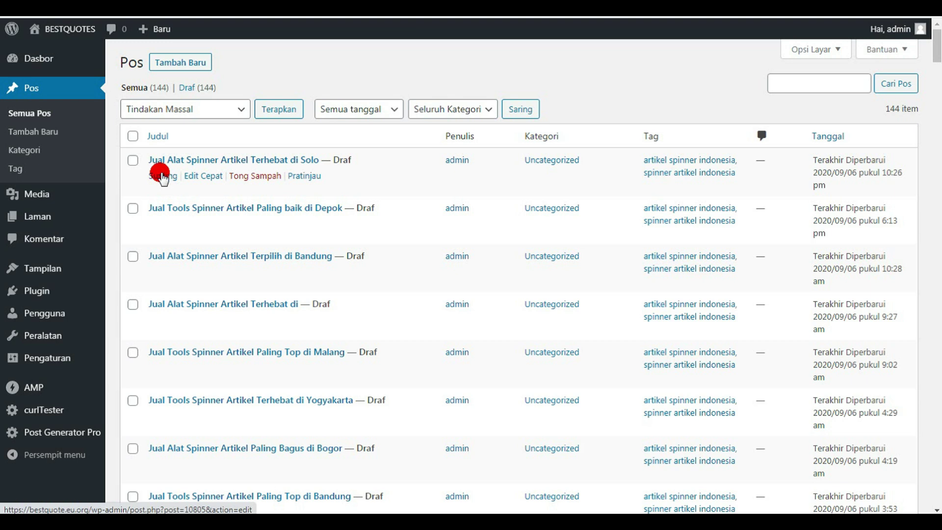
- Open previews of the first three draft posts (Solo, Depok and Bandung) in separate browser tabs
{"action": "right_click", "coordinate": [303, 179]}
{"action": "left_click", "coordinate": [328, 191]}
{"action": "right_click", "coordinate": [310, 223]}
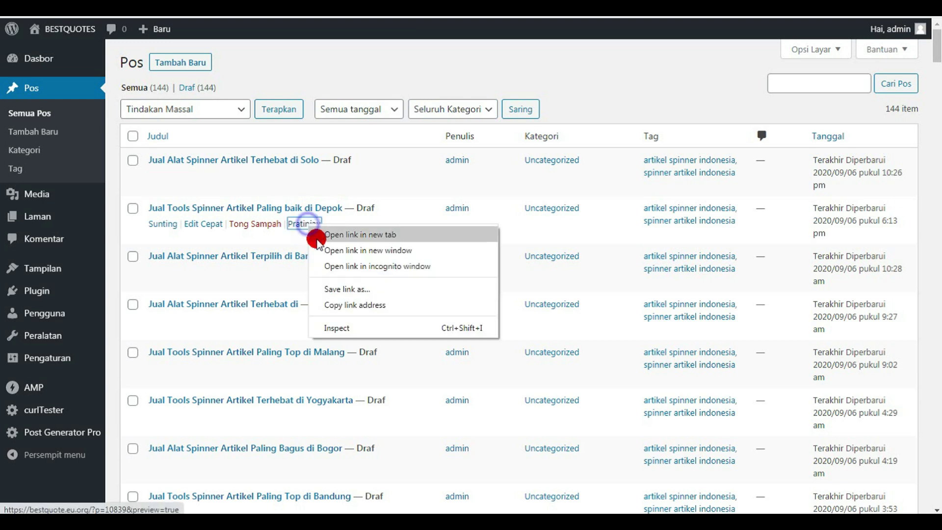
{"action": "left_click", "coordinate": [319, 236]}
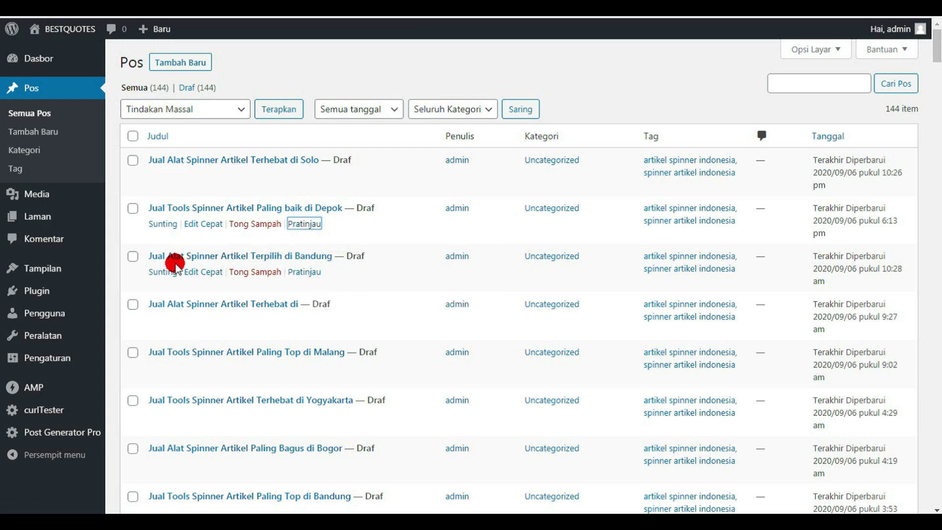
{"action": "right_click", "coordinate": [306, 274]}
{"action": "left_click", "coordinate": [344, 277]}
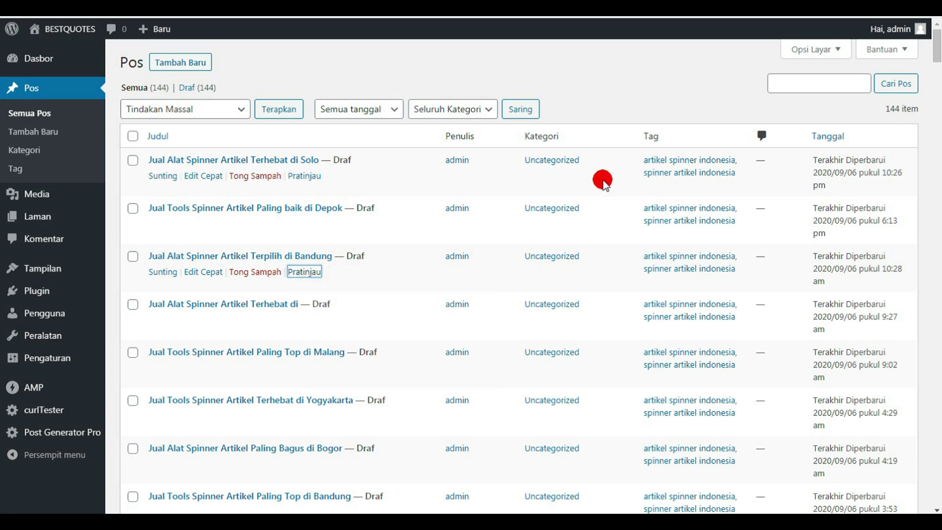
- Read through the previewed posts to compare their spun titles, text, banner and closing link
{"action": "key", "text": "ctrl+Tab"}
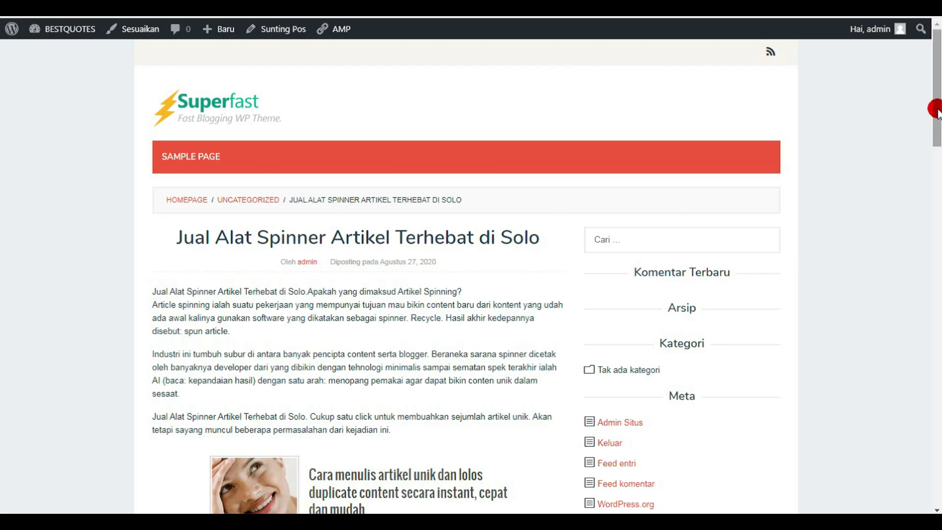
{"action": "mouse_move", "coordinate": [934, 111]}
{"action": "left_mouse_down"}
{"action": "mouse_move", "coordinate": [935, 155]}
{"action": "mouse_move", "coordinate": [935, 116]}
{"action": "left_mouse_up"}
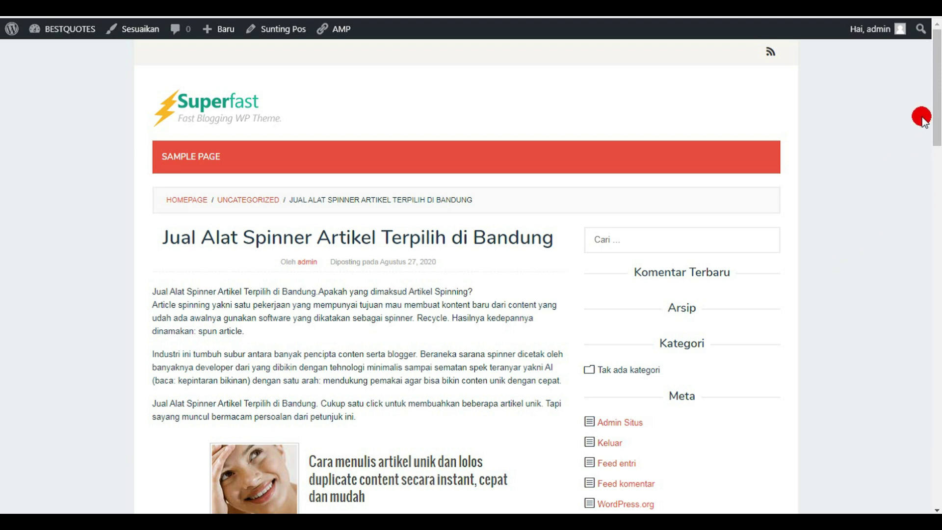
{"action": "left_click_drag", "start_coordinate": [934, 120], "coordinate": [934, 475]}
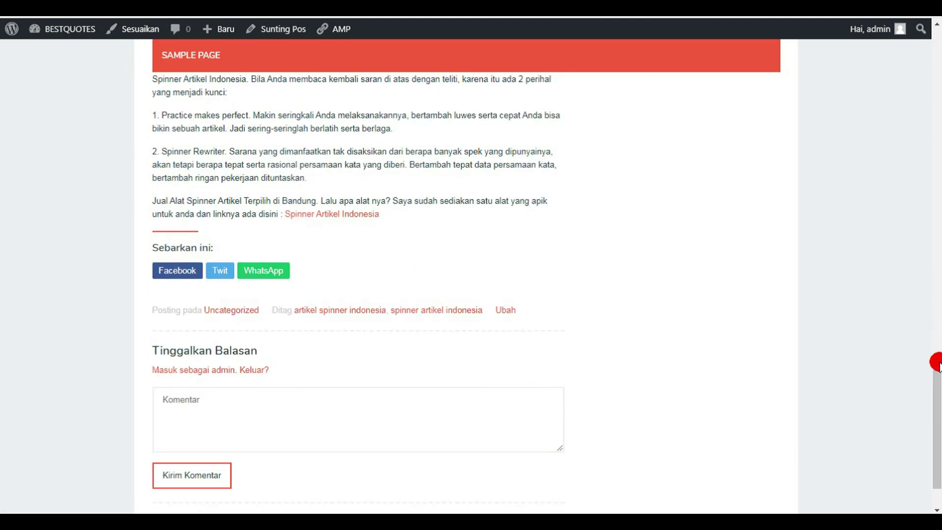
{"action": "left_click_drag", "start_coordinate": [936, 385], "coordinate": [907, 52]}
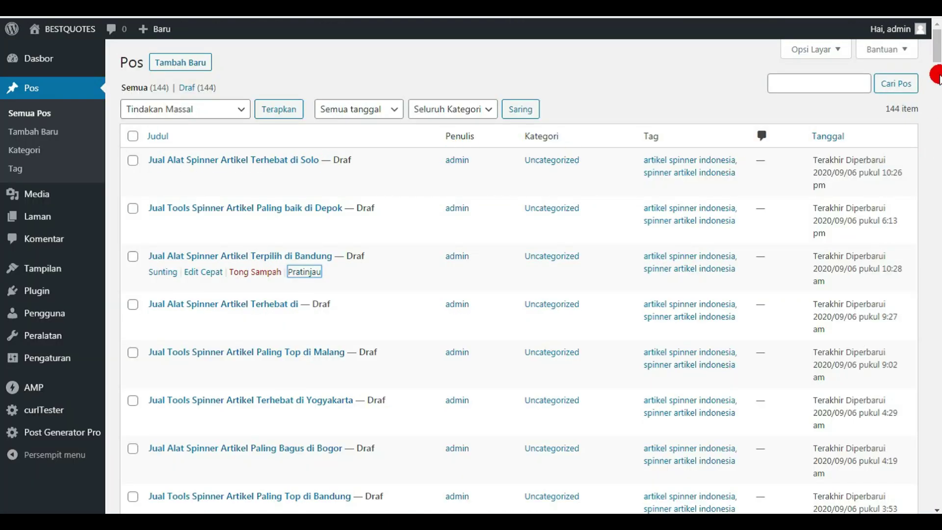
{"action": "left_click_drag", "start_coordinate": [936, 45], "coordinate": [898, 44]}
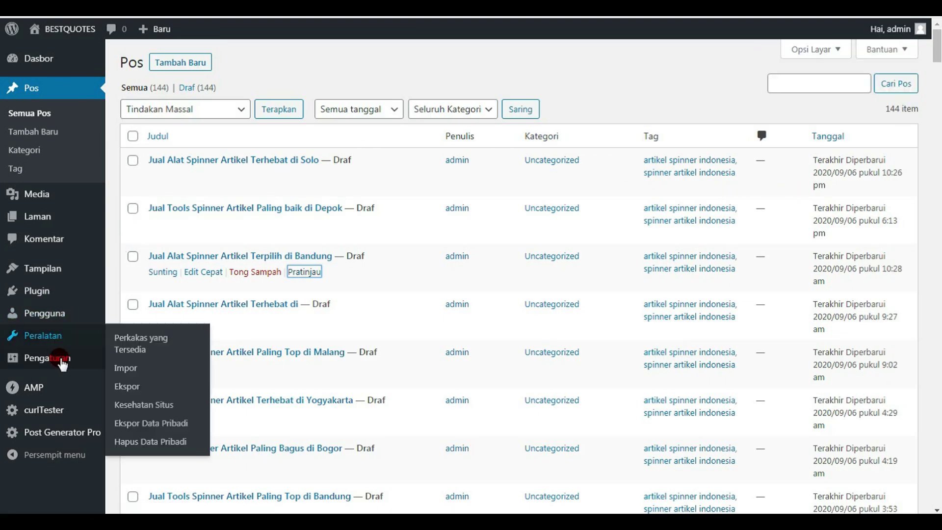
{"action": "mouse_move", "coordinate": [58, 321]}
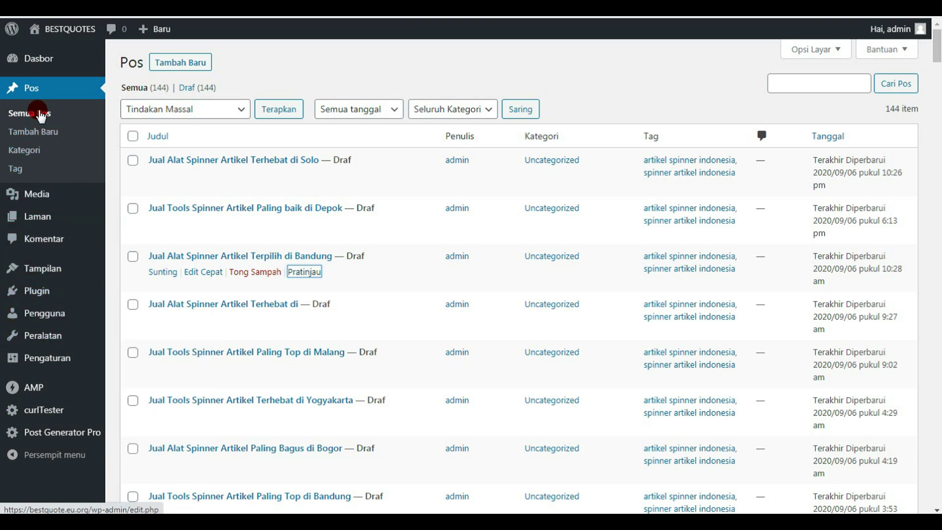
{"action": "mouse_move", "coordinate": [39, 216]}
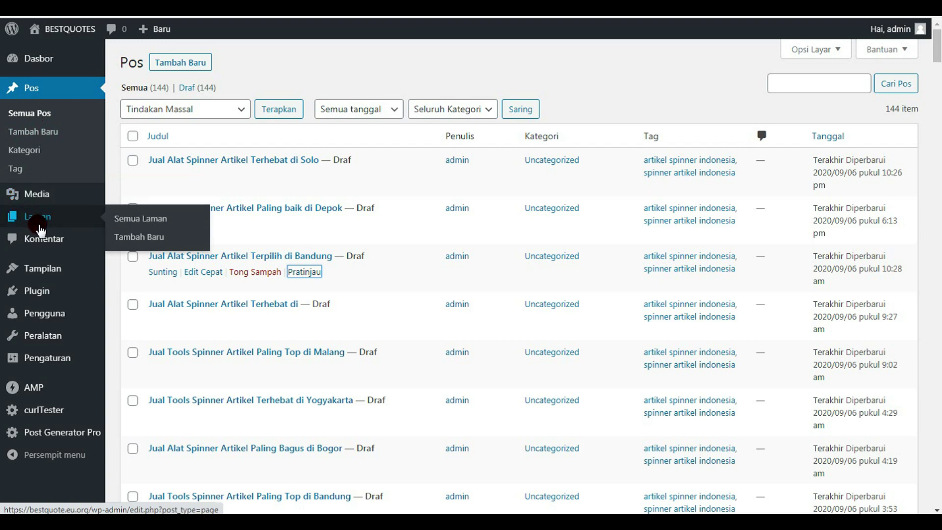
- Open the WordPress export tool and limit the export to posts with the status Draf
{"action": "mouse_move", "coordinate": [44, 279]}
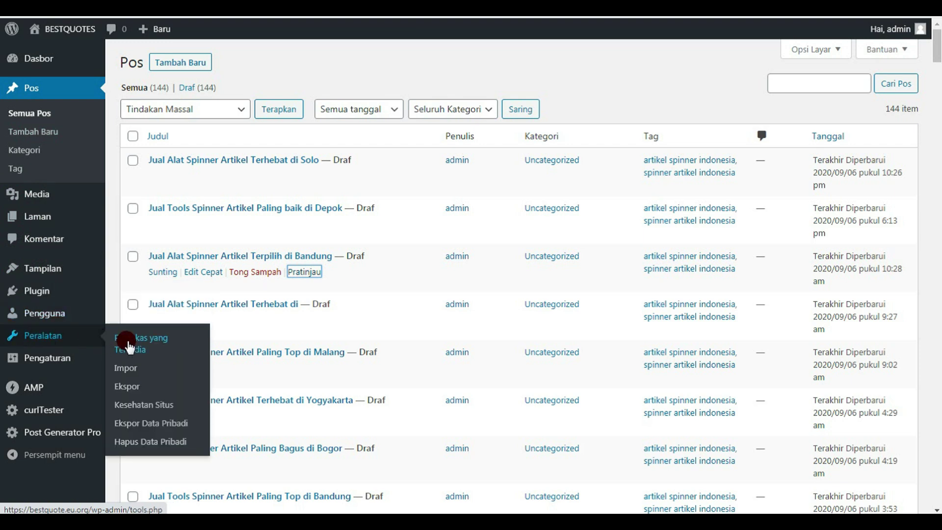
{"action": "left_click", "coordinate": [134, 391]}
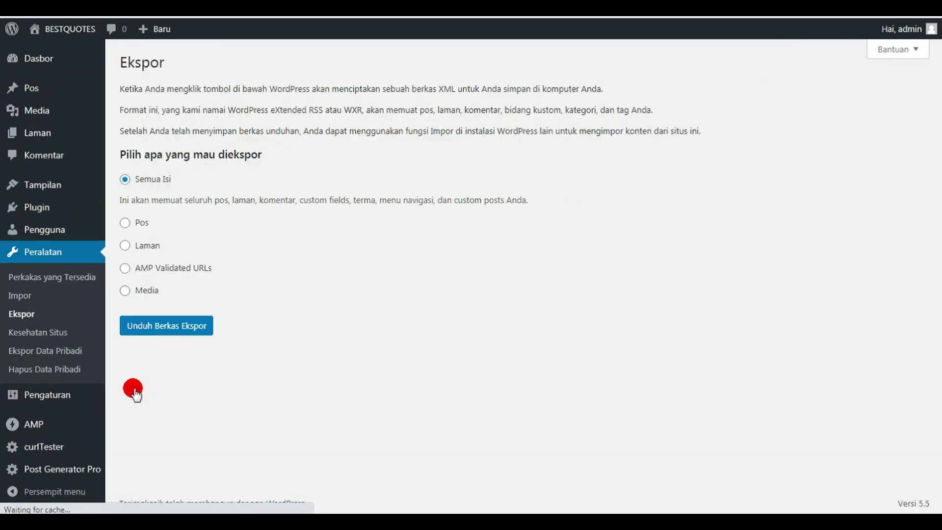
{"action": "left_click", "coordinate": [125, 223]}
{"action": "left_click", "coordinate": [186, 248]}
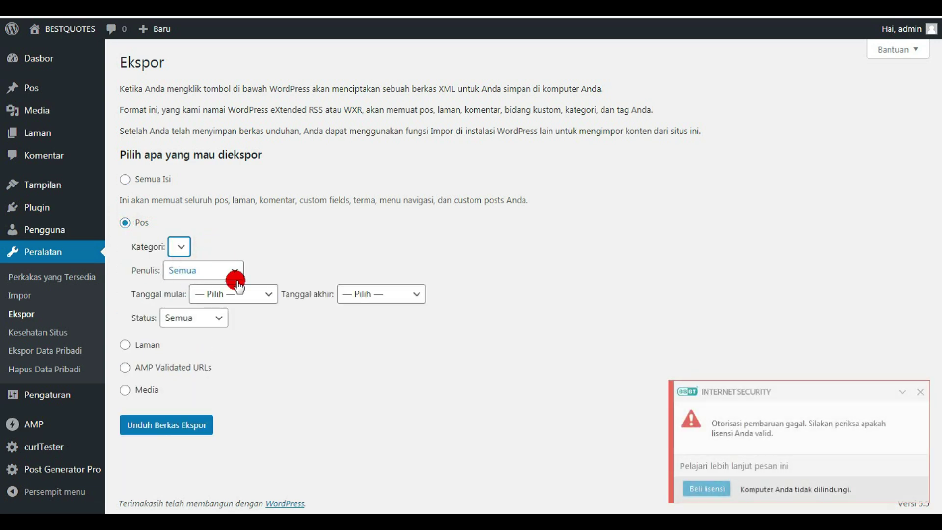
{"action": "left_click", "coordinate": [208, 319]}
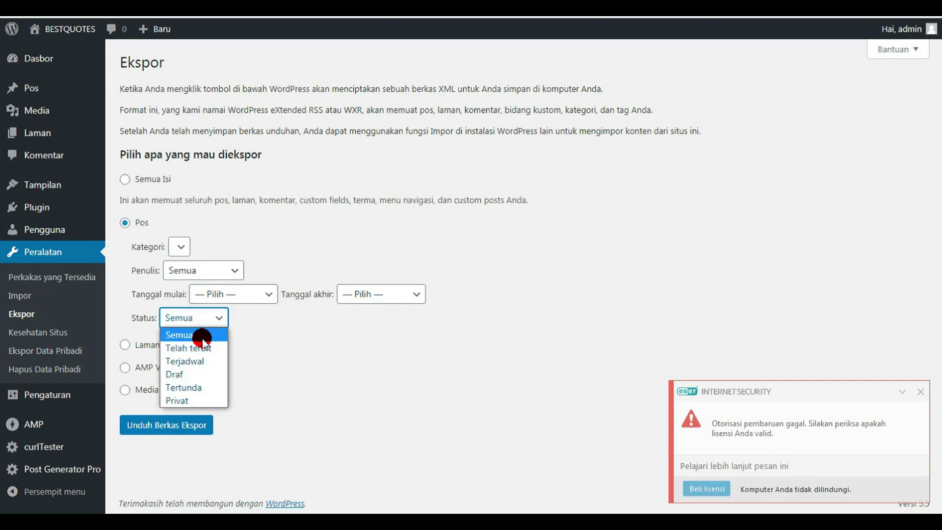
{"action": "left_click", "coordinate": [191, 375]}
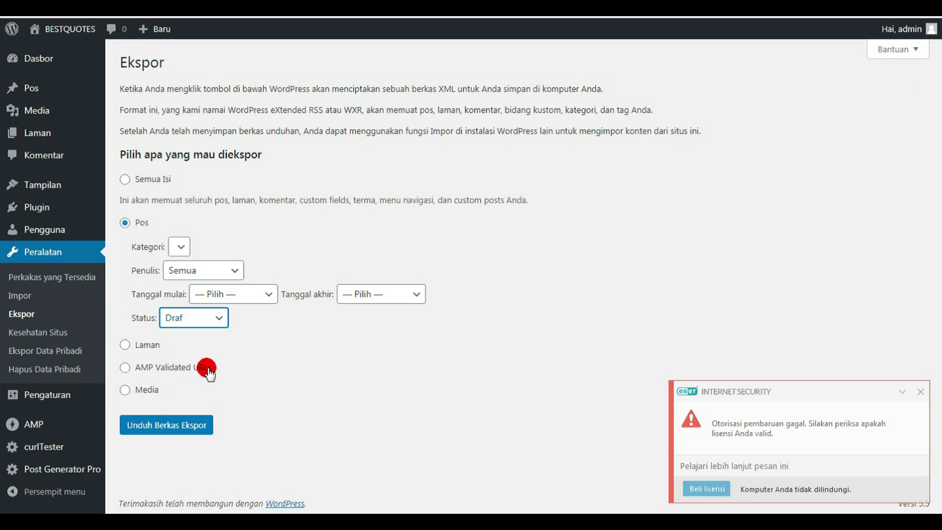
- Close all antivirus notifications and download the export file of the draft posts
{"action": "left_click", "coordinate": [902, 392]}
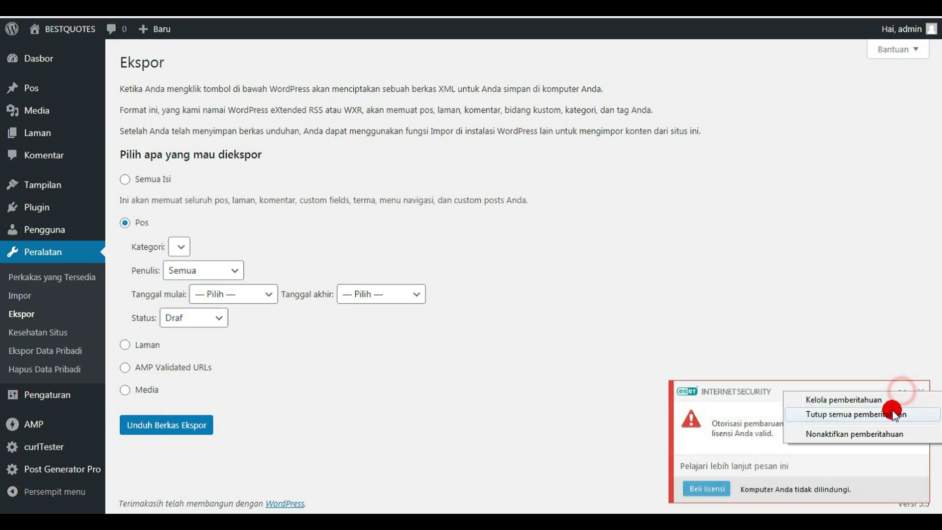
{"action": "left_click", "coordinate": [893, 413]}
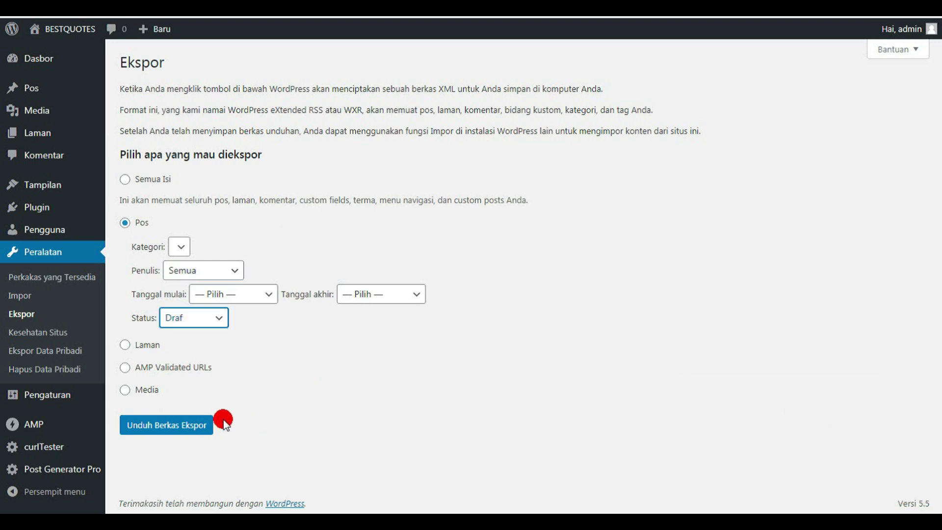
{"action": "left_click", "coordinate": [166, 429]}
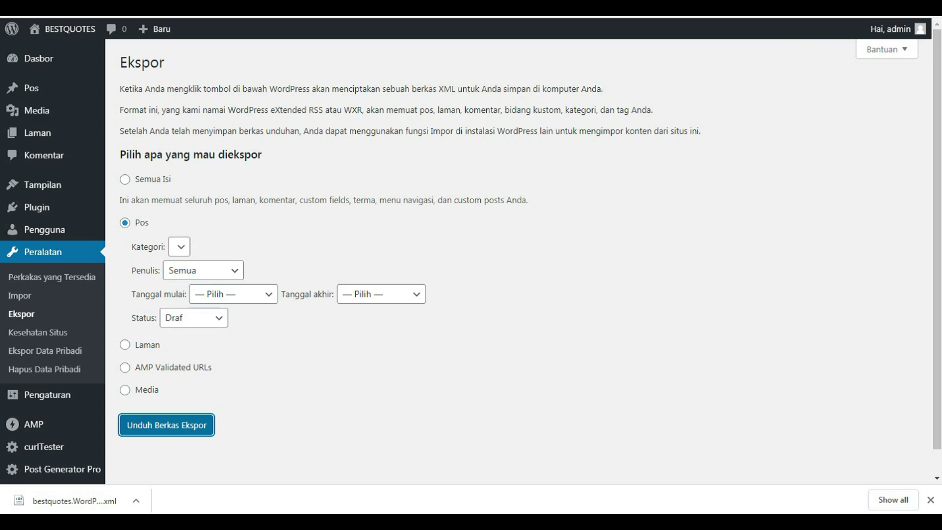
- Search Google for "convert wordpress to blogspot" in a new browser tab
{"action": "key", "text": "ctrl+t"}
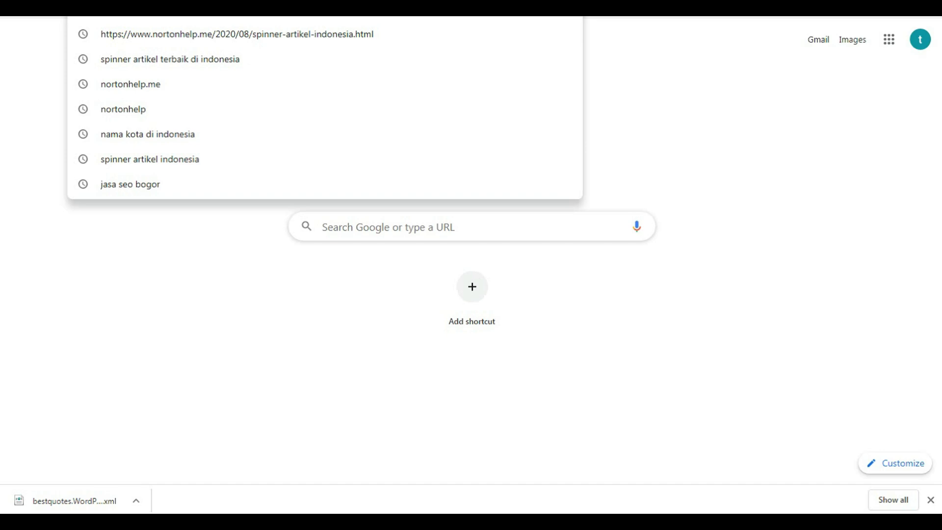
{"action": "type", "text": "g"}
{"action": "key", "text": "Return"}
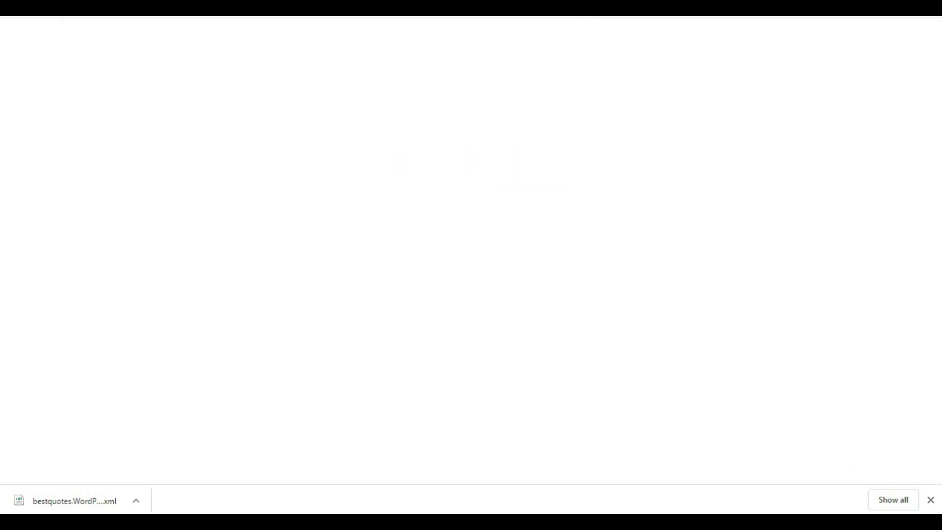
{"action": "type", "text": "c"}
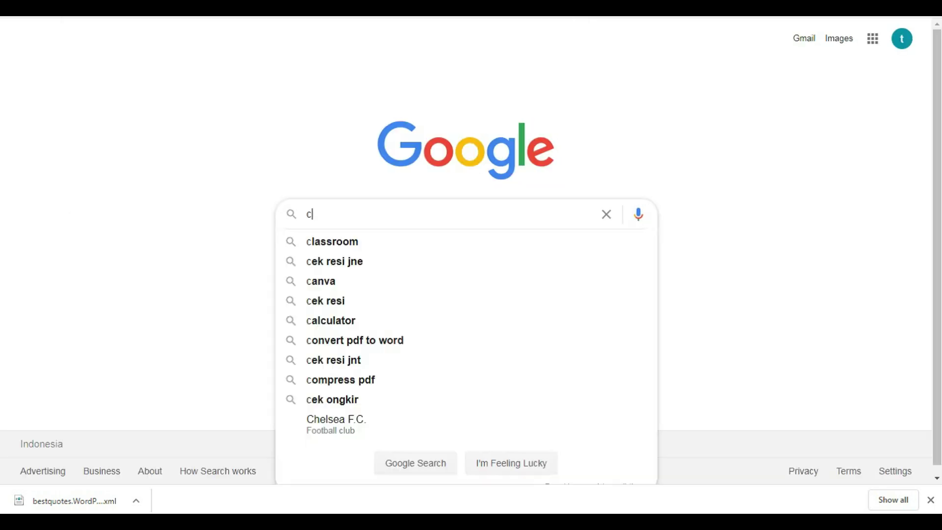
{"action": "type", "text": "nvert"}
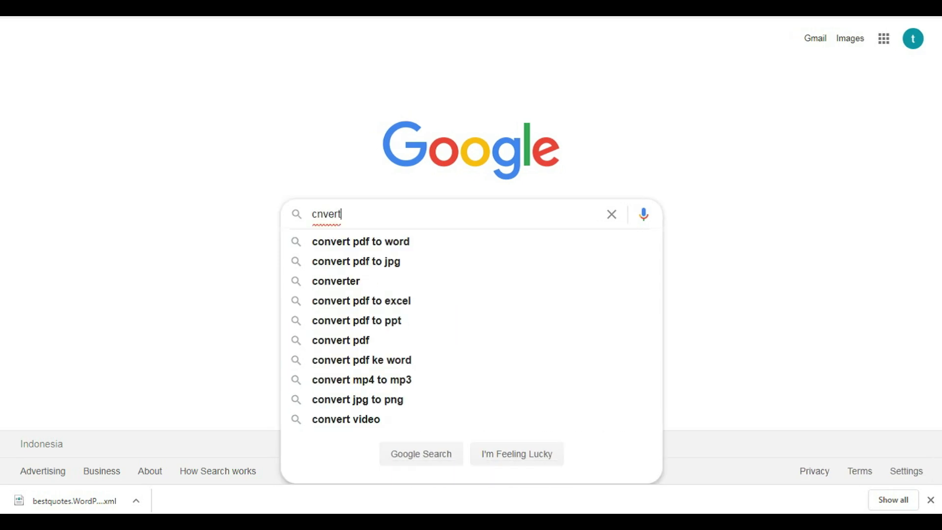
{"action": "key", "text": "BackSpace"}
{"action": "key", "text": "BackSpace"}
{"action": "key", "text": "BackSpace"}
{"action": "key", "text": "BackSpace"}
{"action": "type", "text": "onvert "}
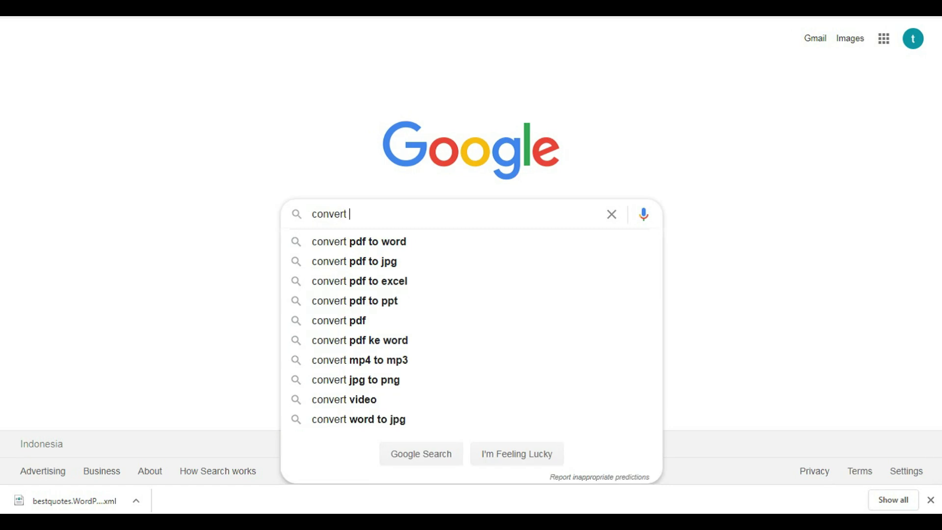
{"action": "type", "text": "wor"}
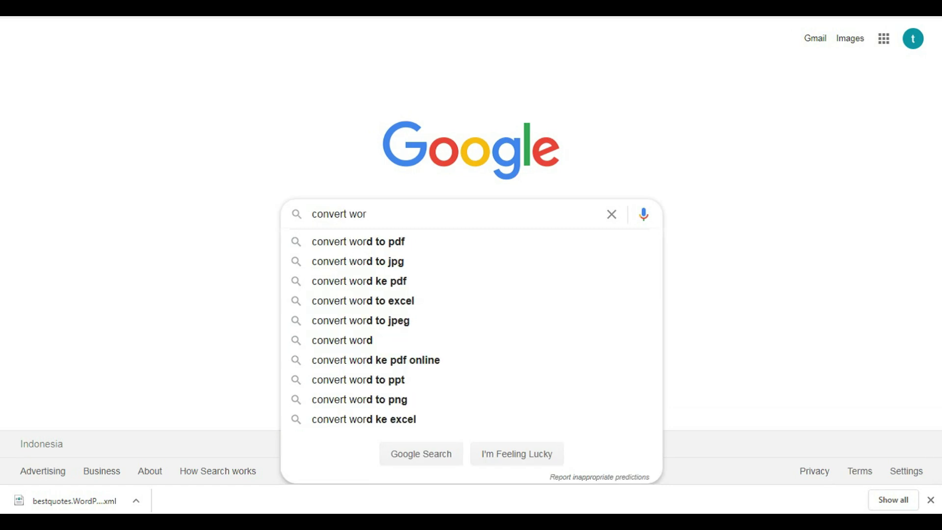
{"action": "type", "text": "dpresss to "}
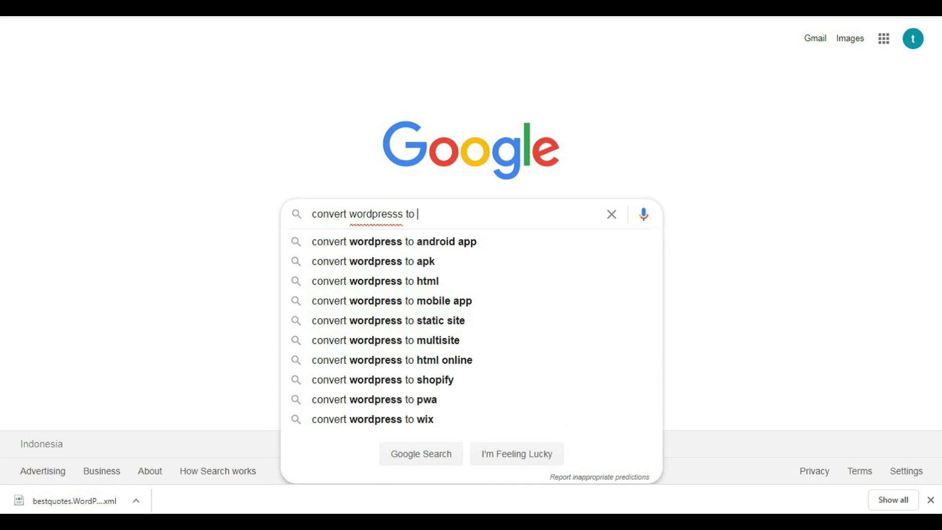
{"action": "type", "text": "bl"}
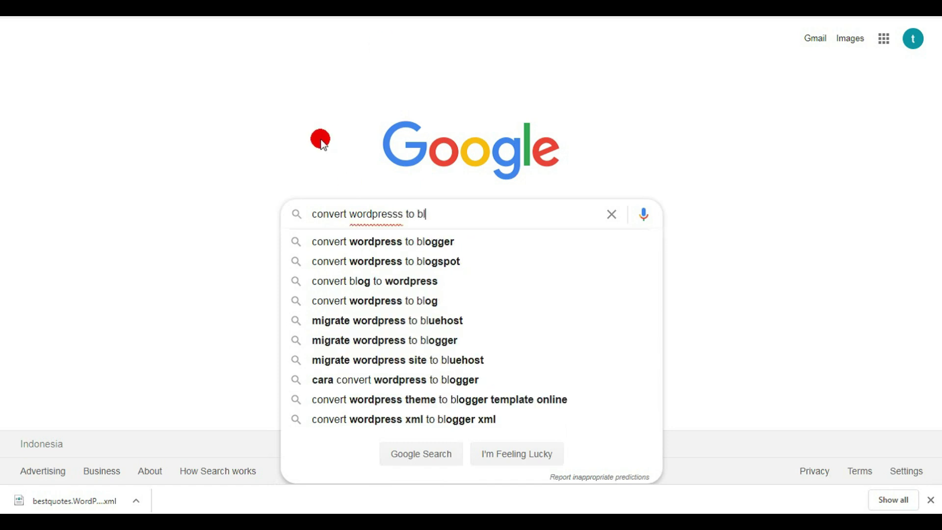
{"action": "left_click", "coordinate": [397, 269]}
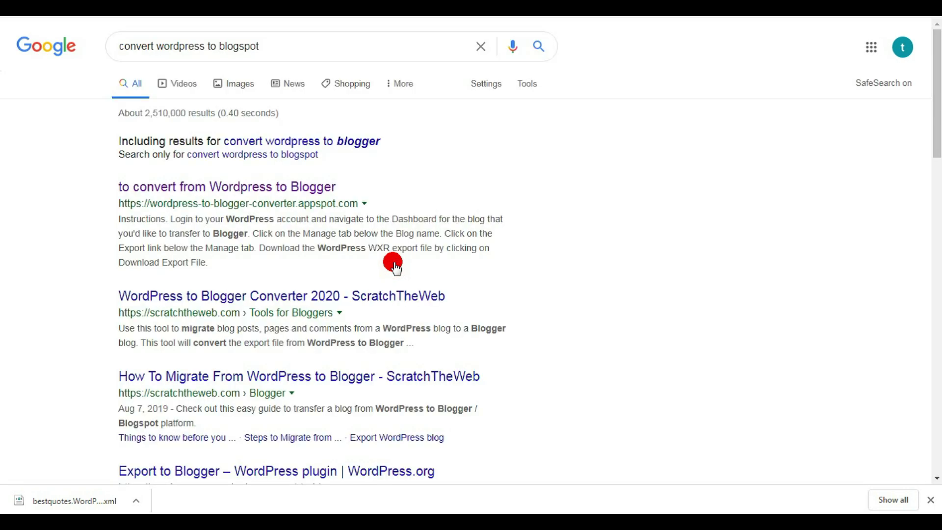
- Open the WordPress to Blogger converter site and its file chooser, dismissing the cookie notice and antivirus notifications
{"action": "left_click", "coordinate": [250, 191]}
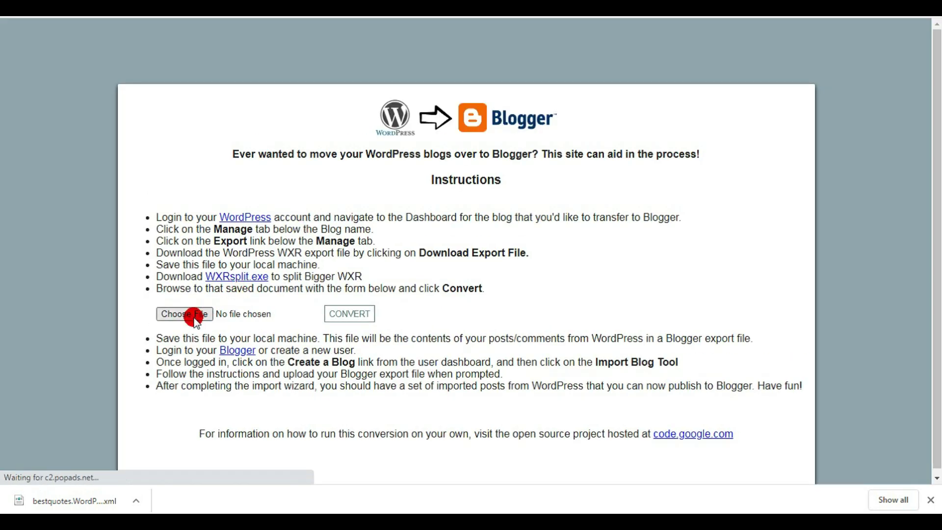
{"action": "mouse_move", "coordinate": [96, 505]}
{"action": "left_mouse_down"}
{"action": "mouse_move", "coordinate": [194, 478]}
{"action": "mouse_move", "coordinate": [895, 361]}
{"action": "left_mouse_up"}
{"action": "left_click", "coordinate": [770, 444]}
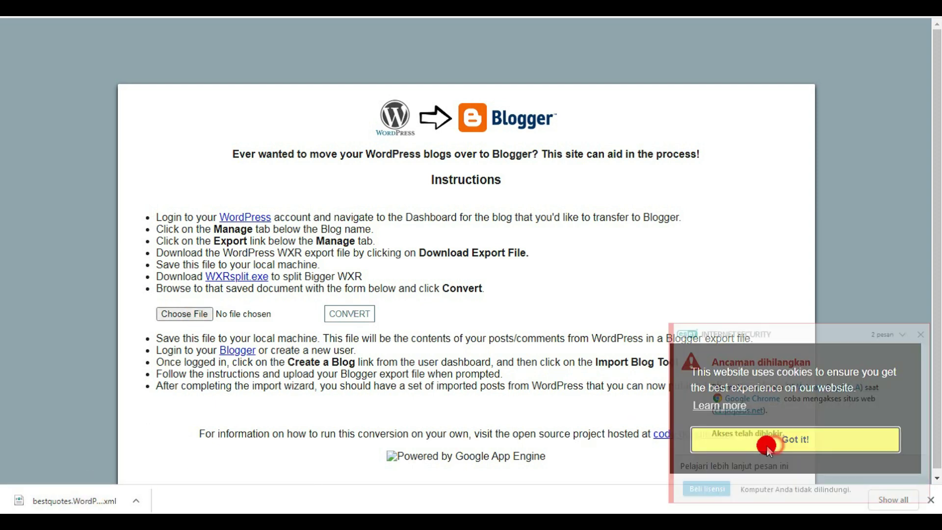
{"action": "left_click", "coordinate": [188, 313]}
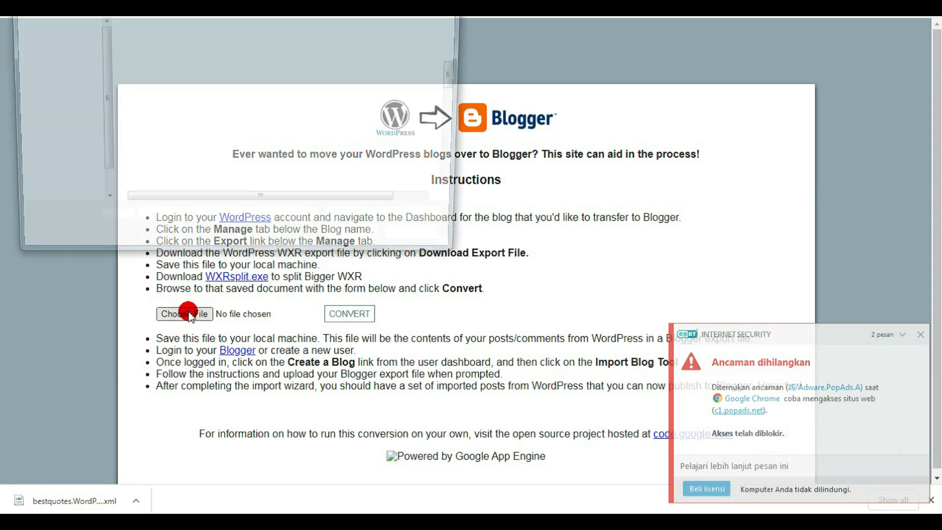
{"action": "left_click", "coordinate": [887, 335]}
{"action": "left_click", "coordinate": [878, 360]}
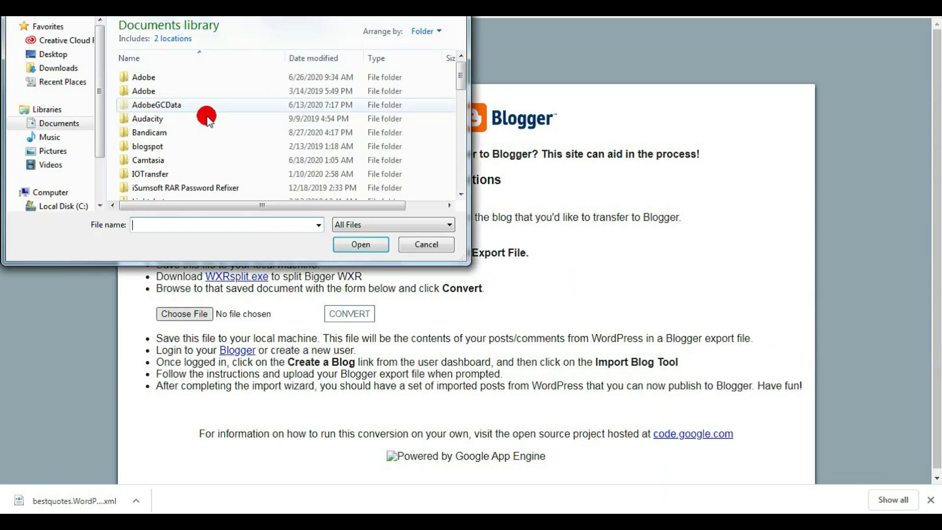
- Choose bestquotes.WordPress.2020-08-27 from the Downloads folder and convert it into a Blogger export file
{"action": "left_click", "coordinate": [69, 68]}
{"action": "mouse_move", "coordinate": [457, 40]}
{"action": "left_mouse_down"}
{"action": "mouse_move", "coordinate": [458, 30]}
{"action": "mouse_move", "coordinate": [460, 50]}
{"action": "left_mouse_up"}
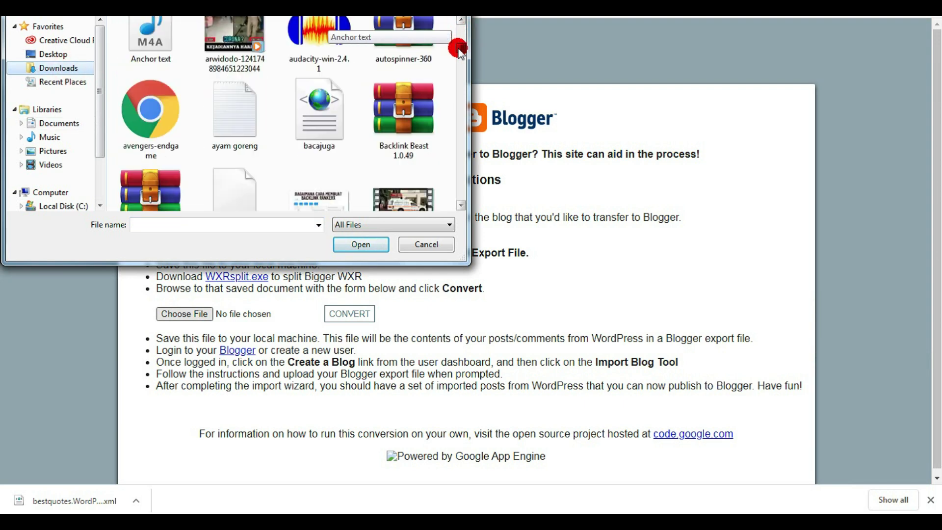
{"action": "left_click", "coordinate": [461, 206]}
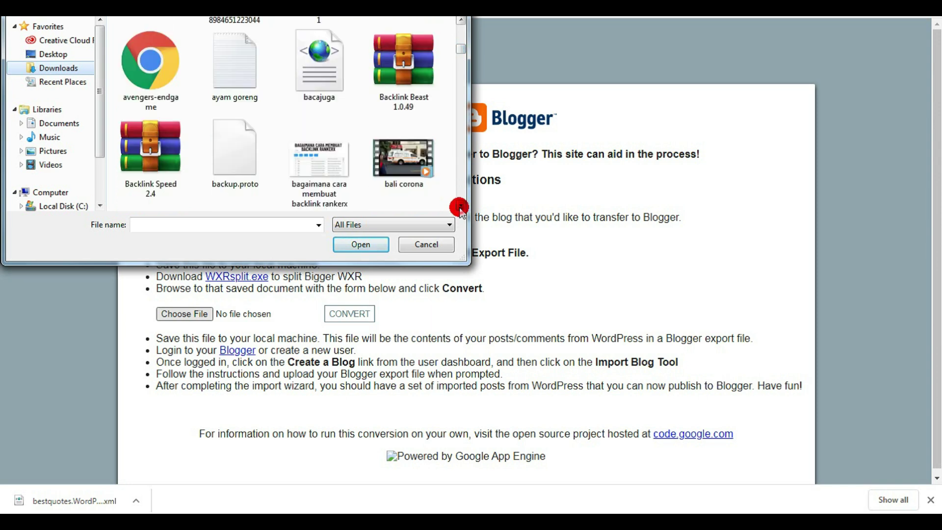
{"action": "left_click", "coordinate": [460, 205]}
{"action": "left_click", "coordinate": [460, 206]}
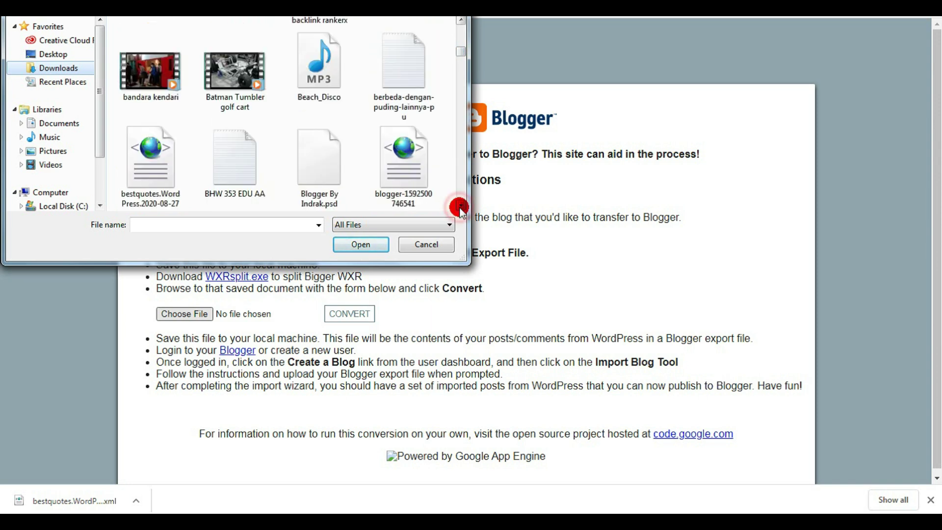
{"action": "left_click", "coordinate": [460, 206]}
{"action": "left_click", "coordinate": [152, 74]}
{"action": "left_click", "coordinate": [362, 244]}
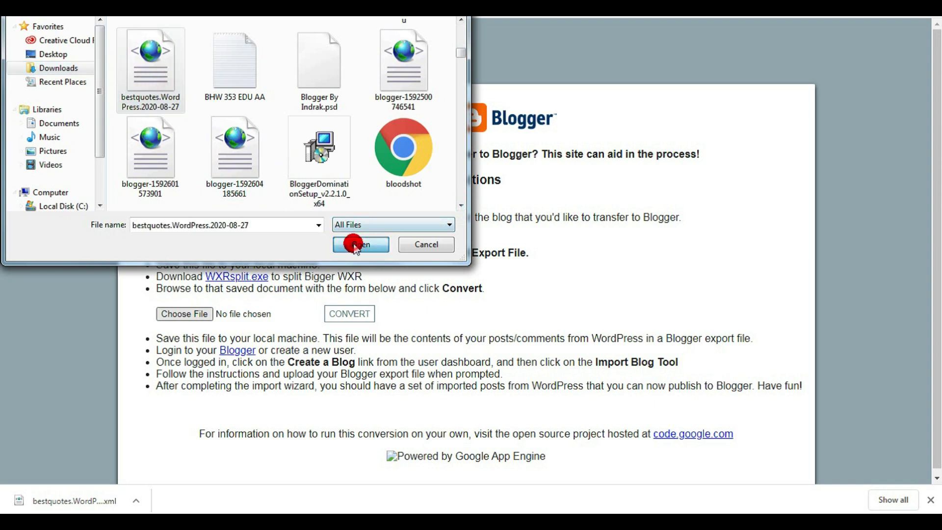
{"action": "left_click", "coordinate": [347, 314]}
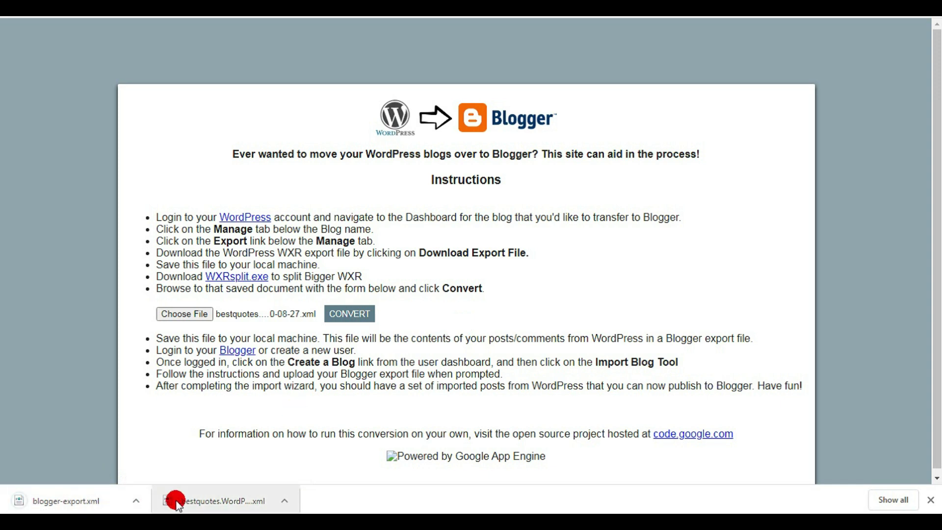
- Switch to Blogger, close the post editor without saving its changes, and open the NORTON blog's Lainnya settings
{"action": "left_click", "coordinate": [120, 501]}
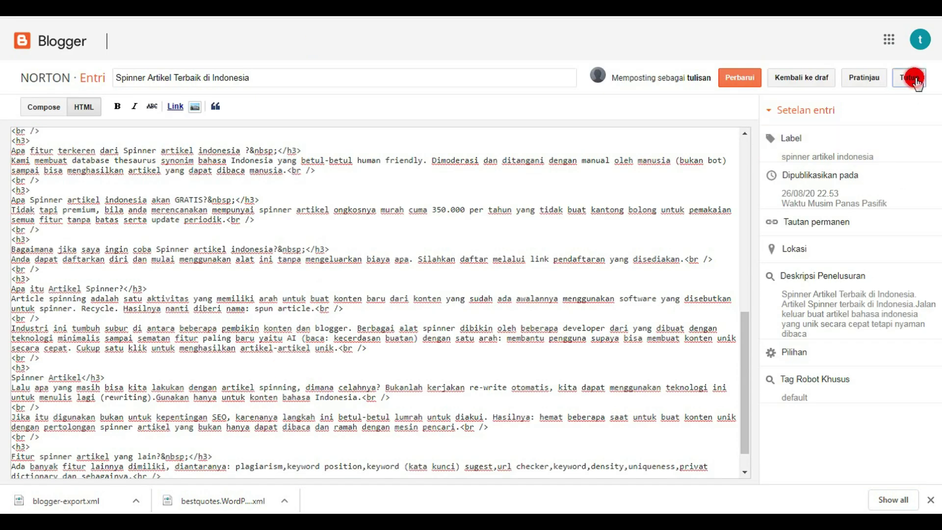
{"action": "left_click", "coordinate": [909, 78]}
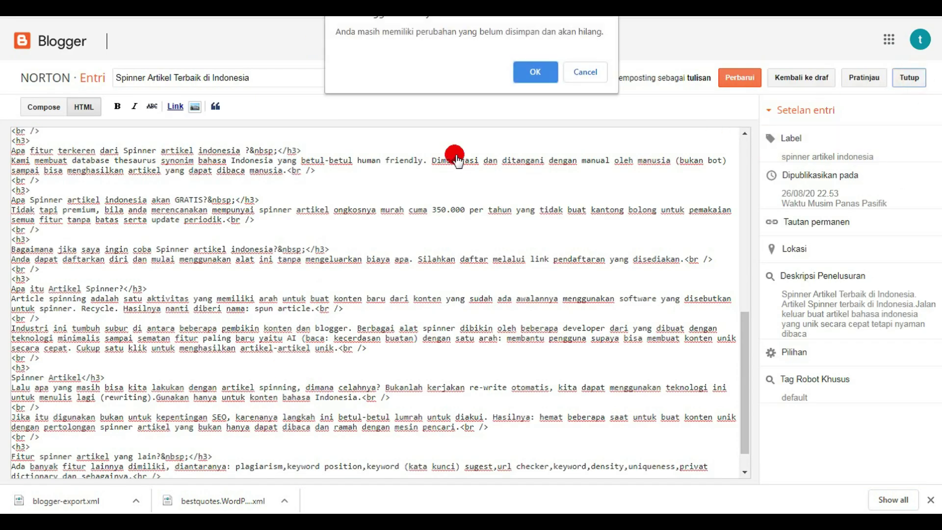
{"action": "left_click", "coordinate": [537, 70]}
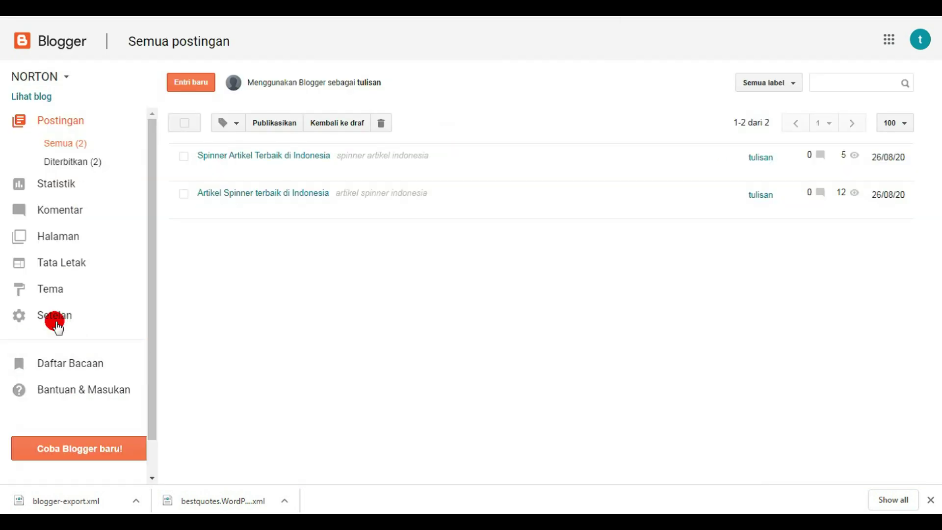
{"action": "left_click", "coordinate": [55, 322]}
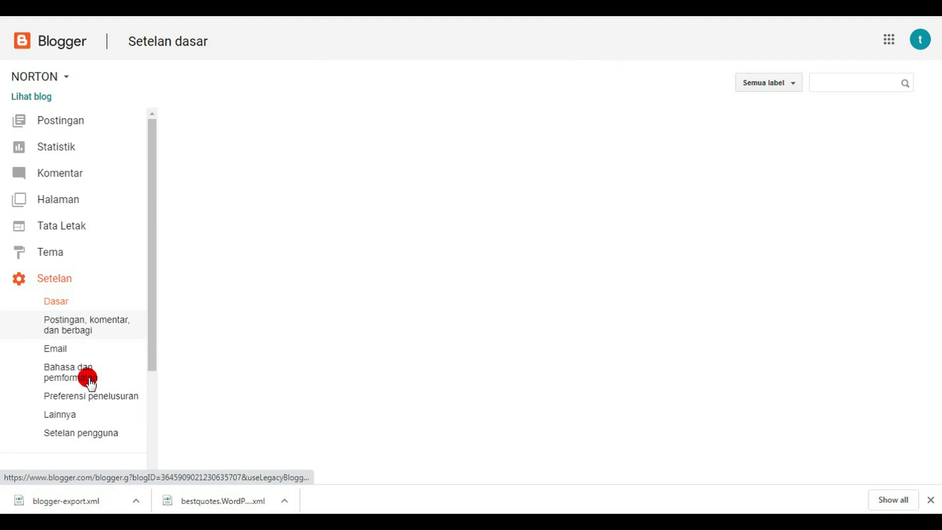
{"action": "left_click", "coordinate": [59, 415]}
- Start importing content into the blog, turn off automatic publishing of imported posts, and begin the human verification
{"action": "left_click", "coordinate": [384, 153]}
{"action": "left_click", "coordinate": [313, 216]}
{"action": "left_click", "coordinate": [321, 176]}
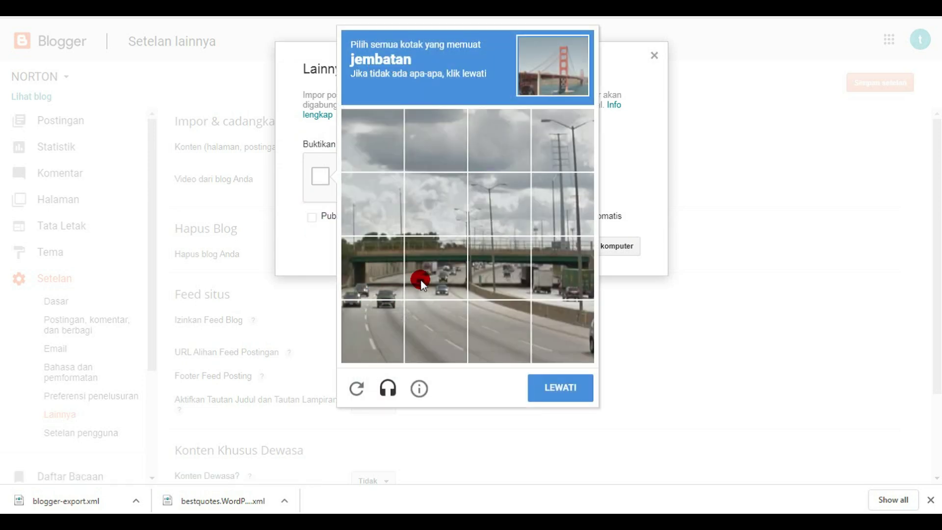
- Mark the four image tiles containing the bridge in the verification challenge and continue to the next image
{"action": "left_click", "coordinate": [363, 248]}
{"action": "left_click", "coordinate": [448, 246]}
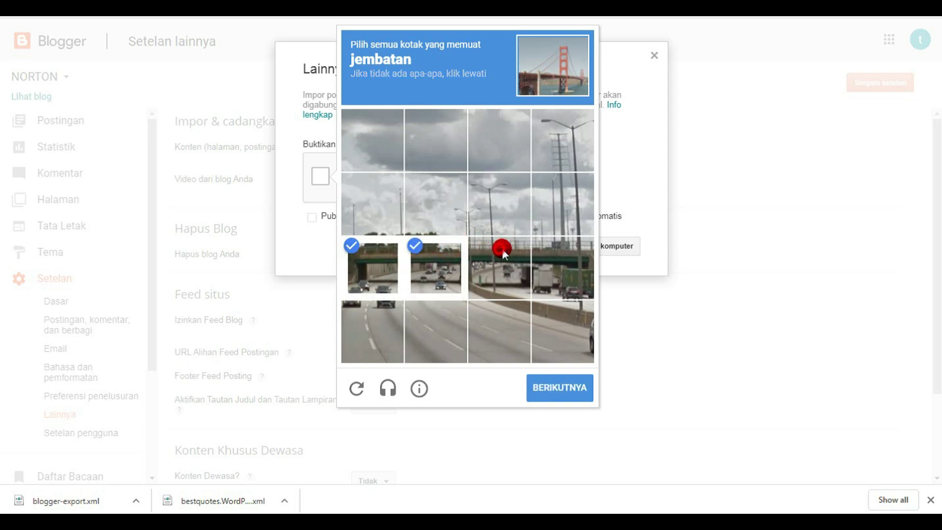
{"action": "left_click", "coordinate": [500, 245]}
{"action": "left_click", "coordinate": [564, 253]}
{"action": "left_click", "coordinate": [564, 388]}
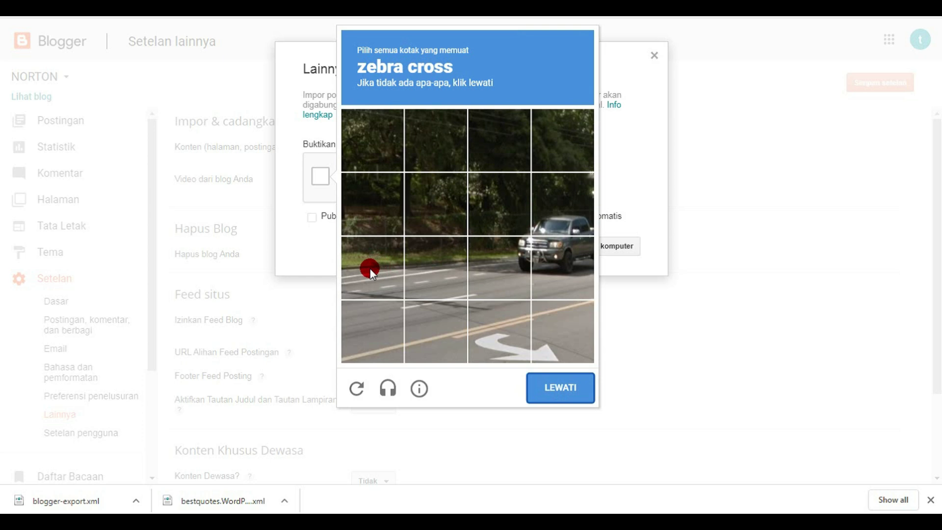
- Try to pass the zebra cross verification image by marking the four tiles around the pickup truck and submitting them
{"action": "left_click", "coordinate": [374, 269]}
{"action": "left_click", "coordinate": [452, 297]}
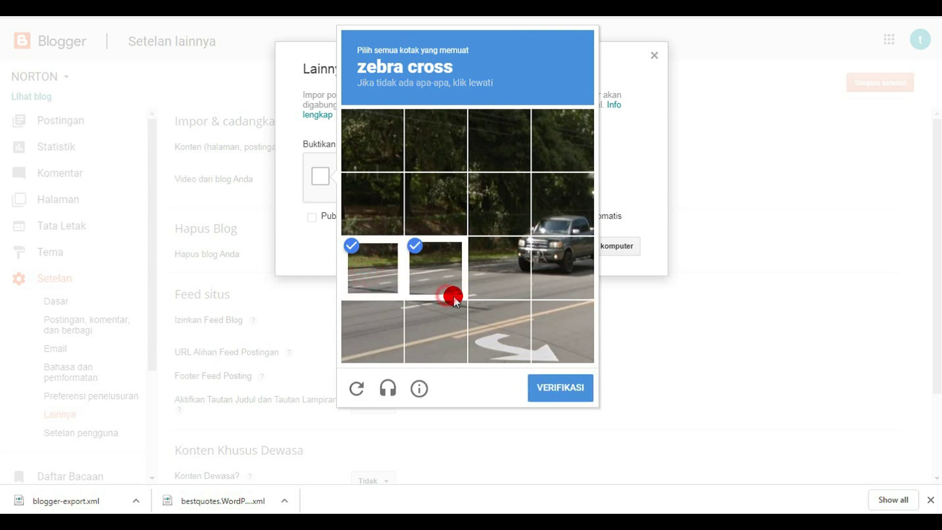
{"action": "left_click", "coordinate": [560, 229]}
{"action": "left_click", "coordinate": [554, 249]}
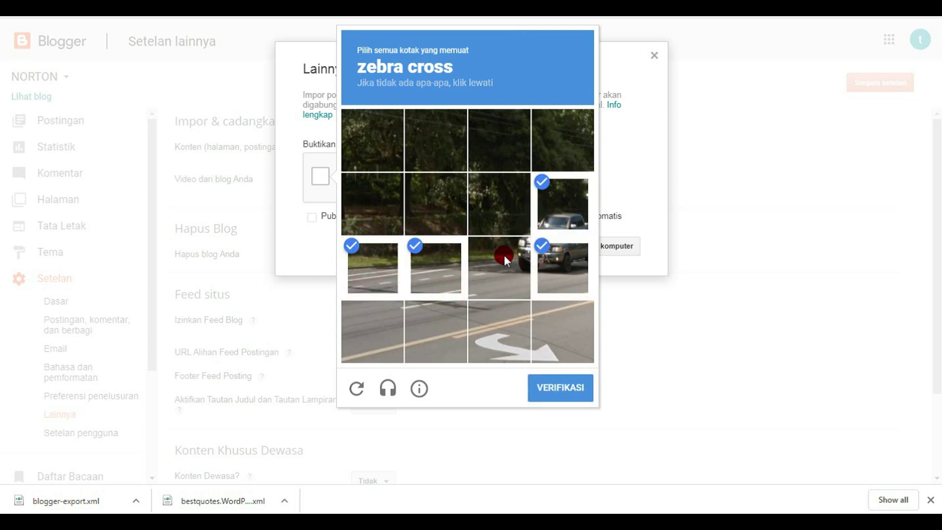
{"action": "left_click", "coordinate": [504, 255]}
{"action": "left_click", "coordinate": [509, 216]}
{"action": "left_click", "coordinate": [443, 249]}
{"action": "left_click", "coordinate": [361, 260]}
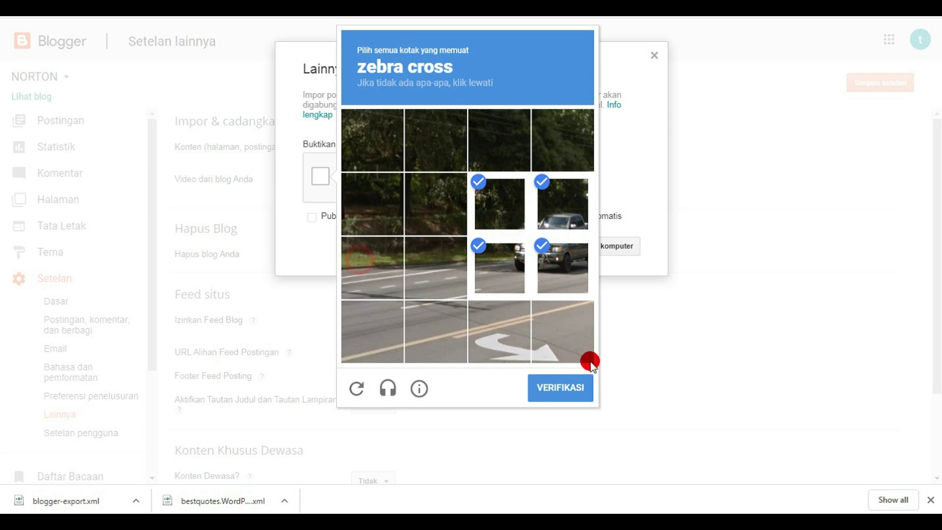
{"action": "left_click", "coordinate": [566, 388]}
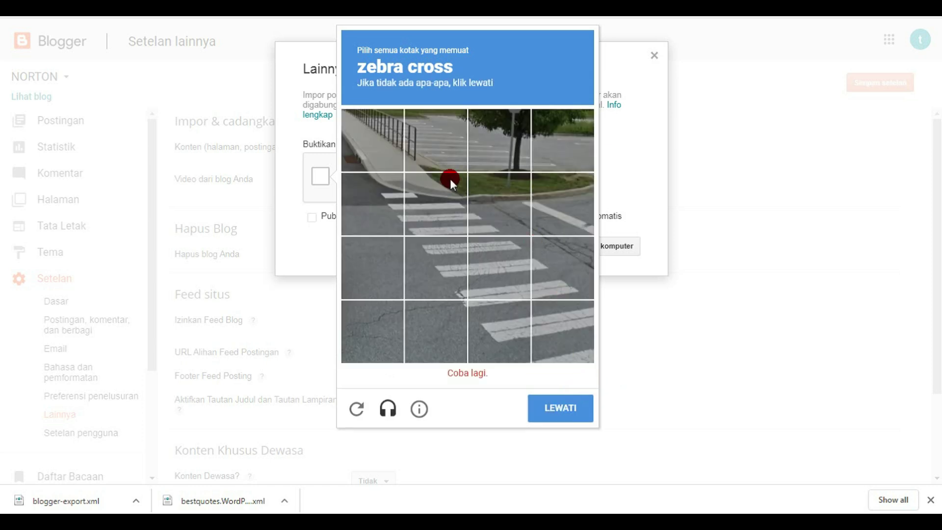
- Mark the tiles containing the striped crosswalk in the zebra cross verification challenge and continue to the next image
{"action": "left_click", "coordinate": [410, 194]}
{"action": "left_click", "coordinate": [456, 251]}
{"action": "left_click", "coordinate": [509, 268]}
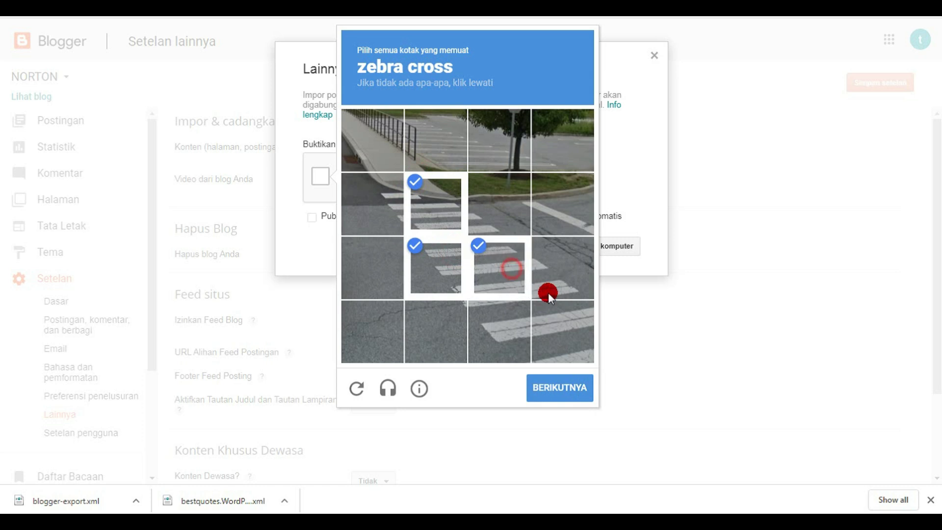
{"action": "left_click", "coordinate": [568, 321]}
{"action": "left_click", "coordinate": [498, 330]}
{"action": "left_click", "coordinate": [548, 276]}
{"action": "left_click", "coordinate": [456, 153]}
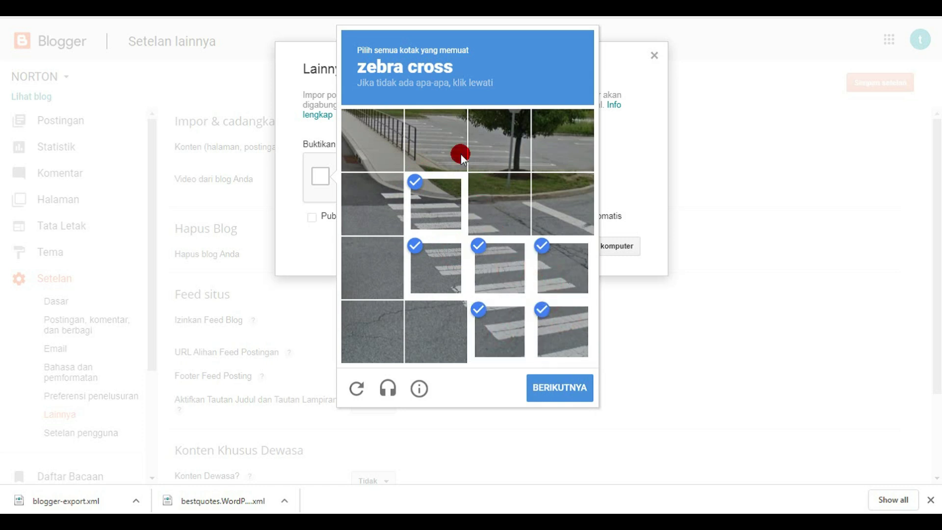
{"action": "left_click", "coordinate": [479, 149]}
{"action": "left_click", "coordinate": [551, 388]}
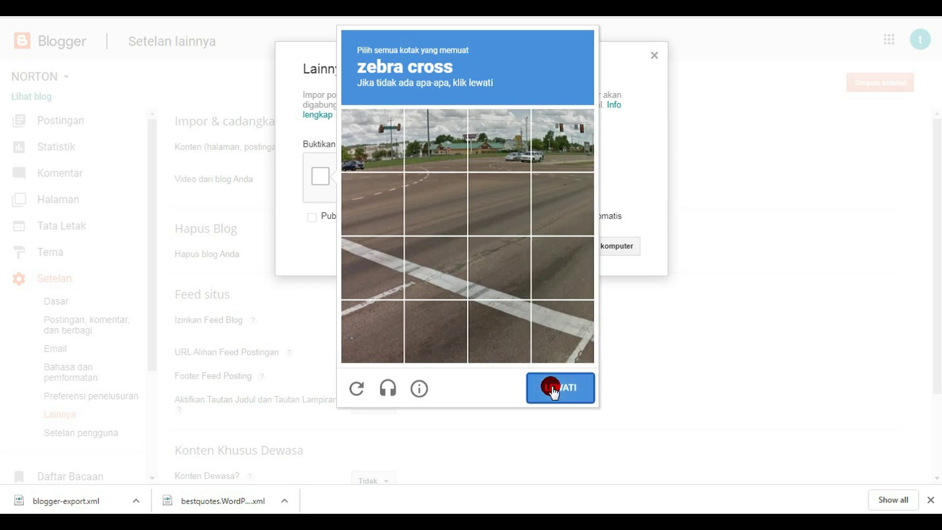
- Try to pass the road intersection image by marking tiles along its upper row for zebra cross and submitting them
{"action": "left_click", "coordinate": [438, 228]}
{"action": "left_click", "coordinate": [574, 134]}
{"action": "left_click", "coordinate": [360, 142]}
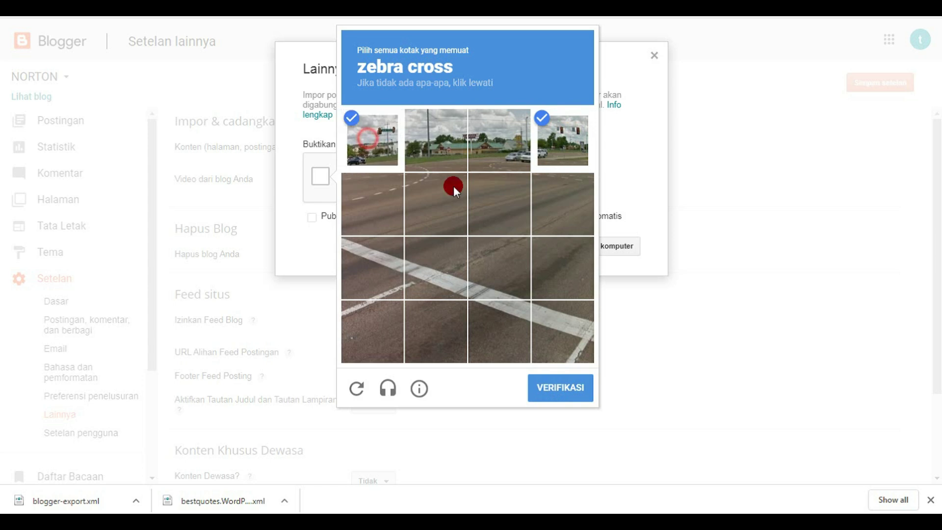
{"action": "left_click", "coordinate": [510, 153]}
{"action": "left_click", "coordinate": [548, 383]}
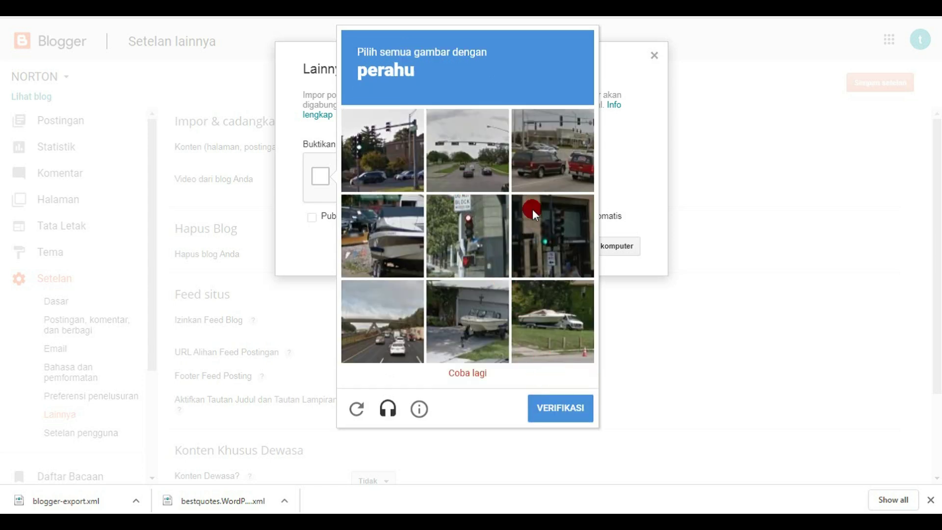
- Mark the three images showing boats in the perahu verification challenge and submit the selection
{"action": "left_click", "coordinate": [381, 248]}
{"action": "left_click", "coordinate": [458, 324]}
{"action": "left_click", "coordinate": [548, 321]}
{"action": "left_click", "coordinate": [553, 384]}
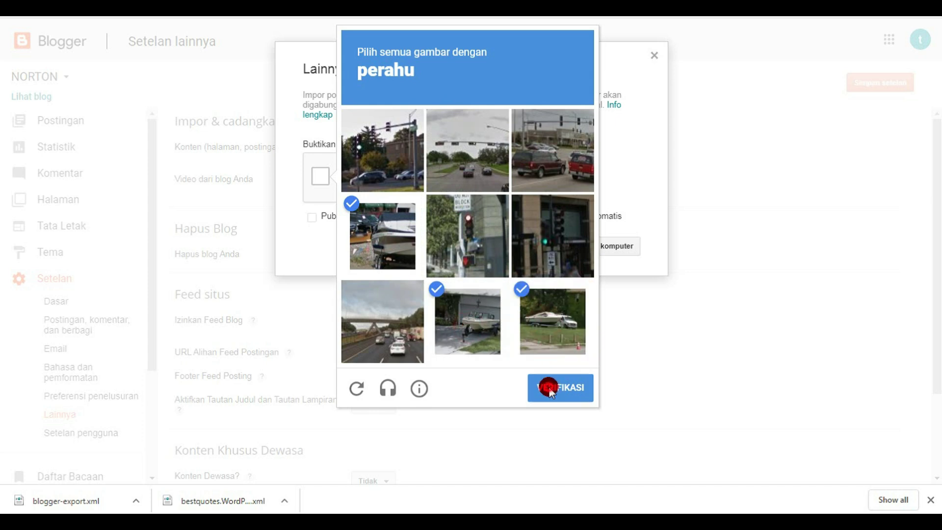
{"action": "left_click", "coordinate": [584, 258]}
{"action": "left_click", "coordinate": [591, 245]}
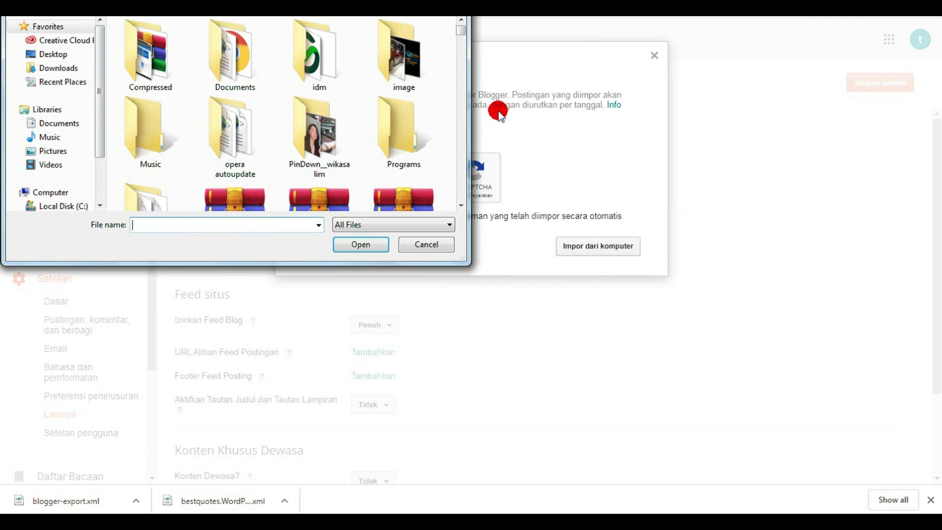
{"action": "left_click", "coordinate": [66, 67]}
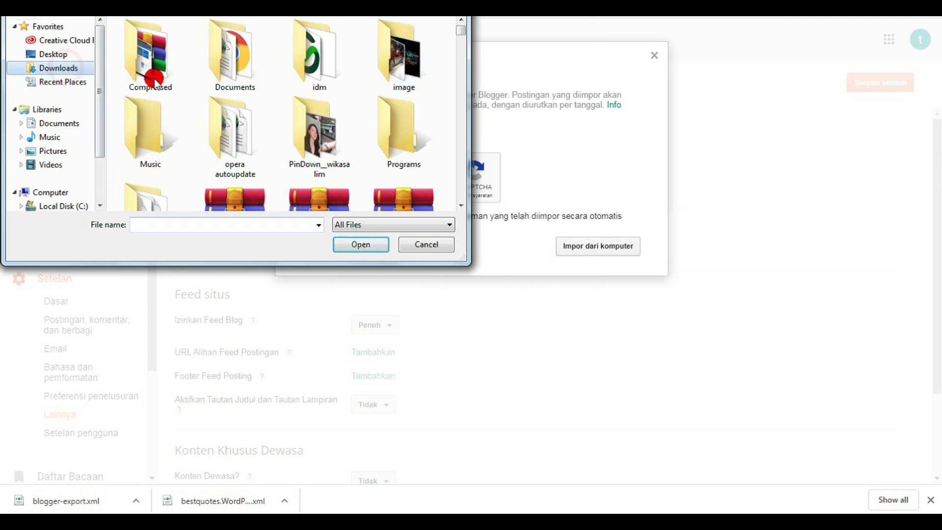
{"action": "left_click", "coordinate": [461, 206]}
{"action": "left_click", "coordinate": [462, 206]}
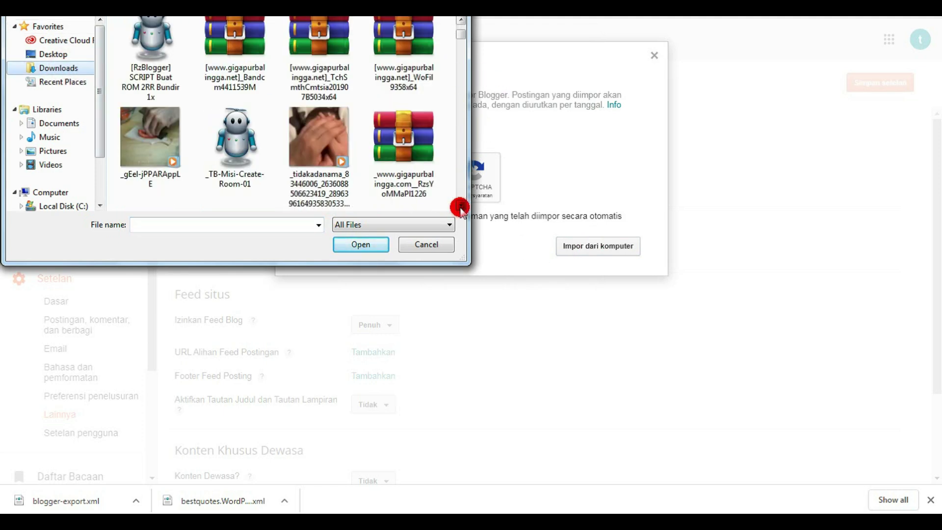
{"action": "left_click", "coordinate": [462, 205]}
{"action": "left_click", "coordinate": [462, 206]}
{"action": "left_click", "coordinate": [461, 206]}
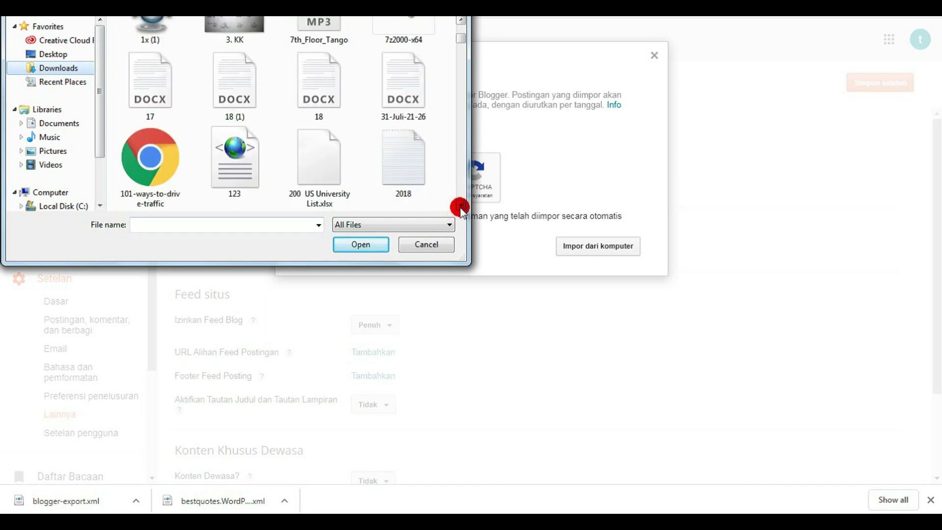
{"action": "left_click", "coordinate": [462, 205]}
{"action": "left_click", "coordinate": [461, 206]}
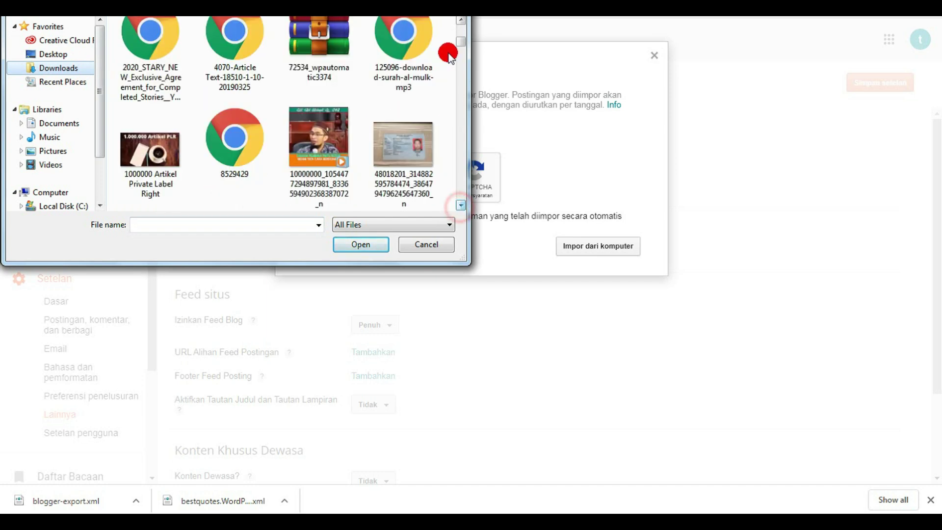
{"action": "left_click", "coordinate": [461, 21]}
{"action": "left_click", "coordinate": [461, 20]}
{"action": "left_click", "coordinate": [461, 22]}
{"action": "left_click", "coordinate": [461, 22]}
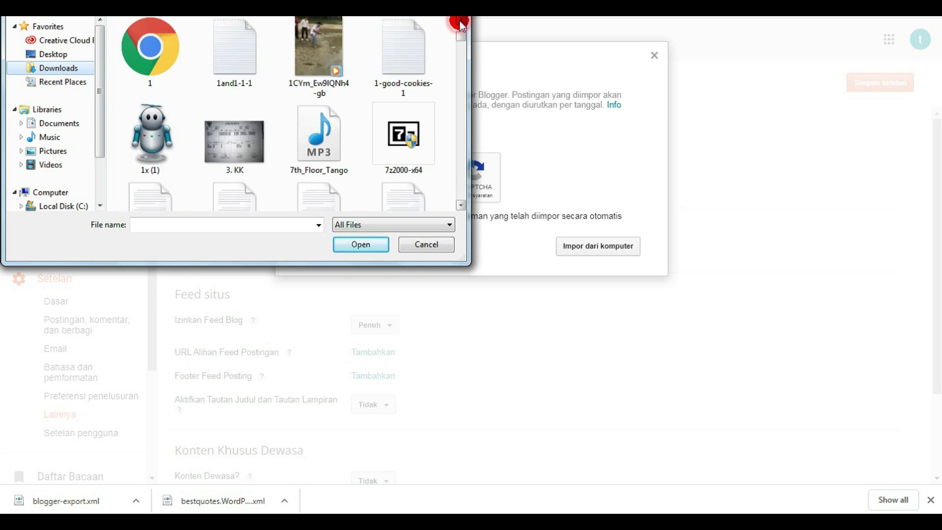
{"action": "left_click", "coordinate": [461, 22]}
{"action": "left_click", "coordinate": [461, 22]}
{"action": "left_click", "coordinate": [461, 22]}
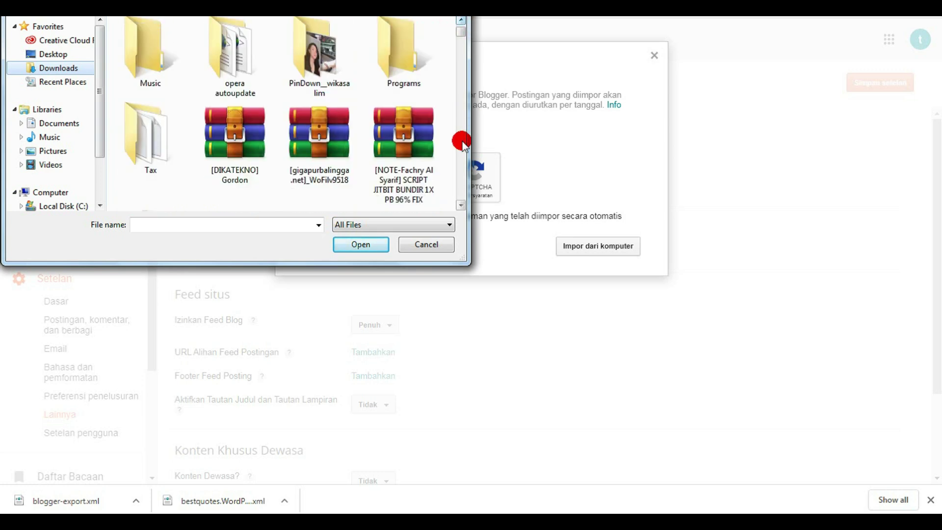
{"action": "left_click", "coordinate": [461, 206]}
{"action": "left_click", "coordinate": [461, 206]}
{"action": "left_click", "coordinate": [461, 206]}
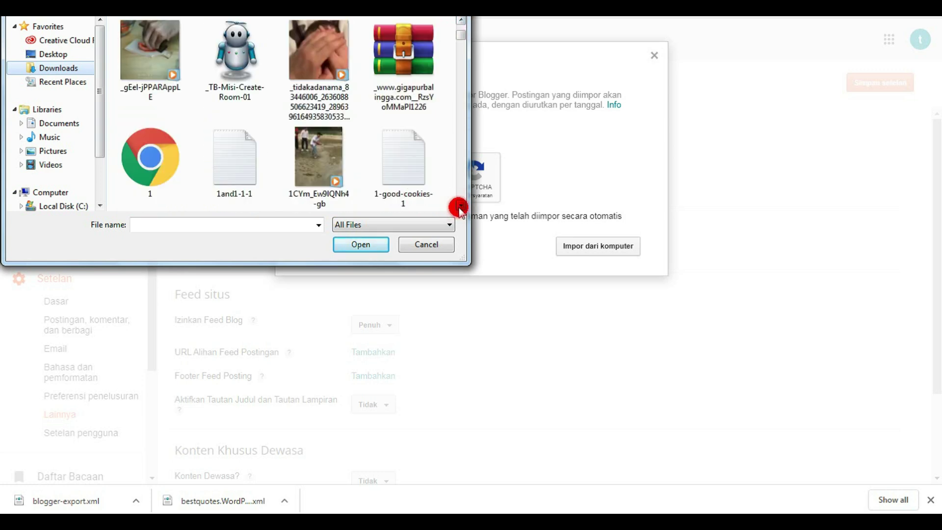
{"action": "left_click", "coordinate": [461, 22]}
{"action": "left_click", "coordinate": [461, 23]}
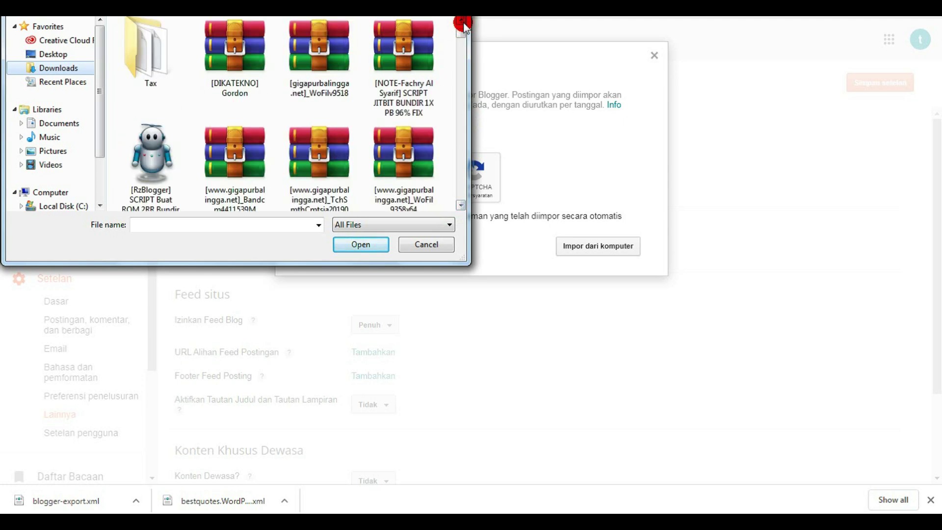
{"action": "left_click", "coordinate": [434, 247]}
- Check the browser's full downloads list, and import the blogger-export file from the computer into the NORTON blog
{"action": "left_click", "coordinate": [889, 501]}
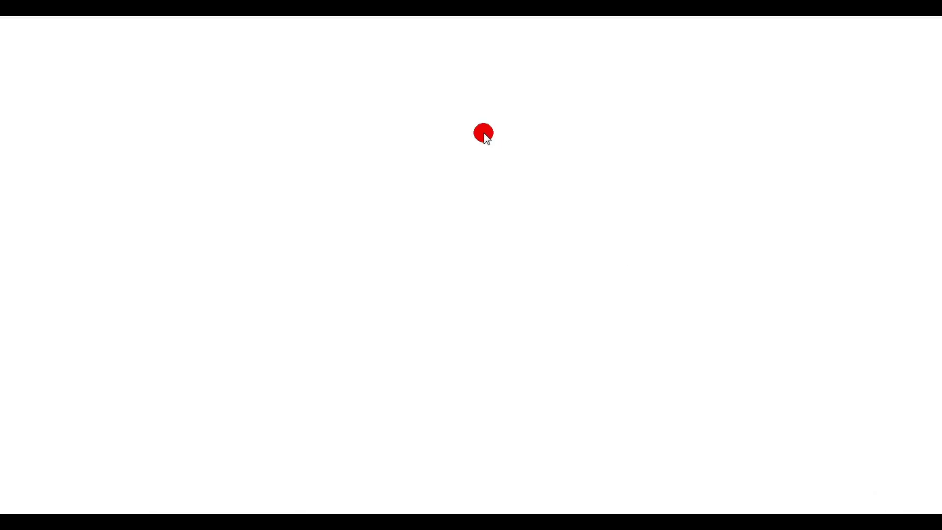
{"action": "left_click", "coordinate": [339, 164]}
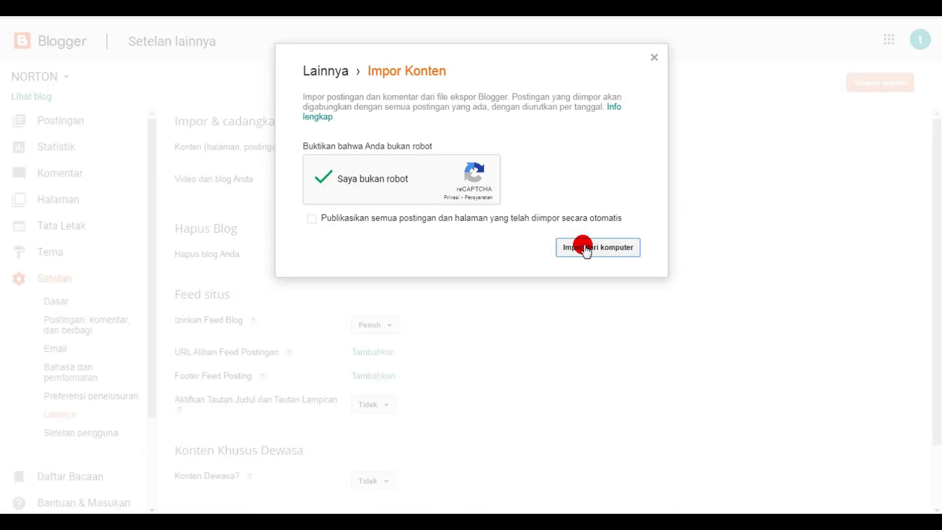
{"action": "left_click", "coordinate": [584, 247]}
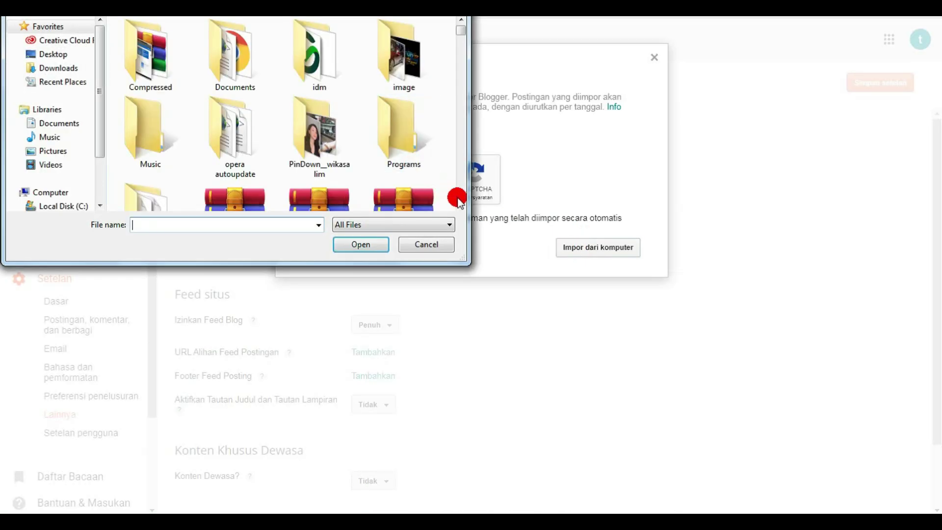
{"action": "left_click", "coordinate": [461, 207]}
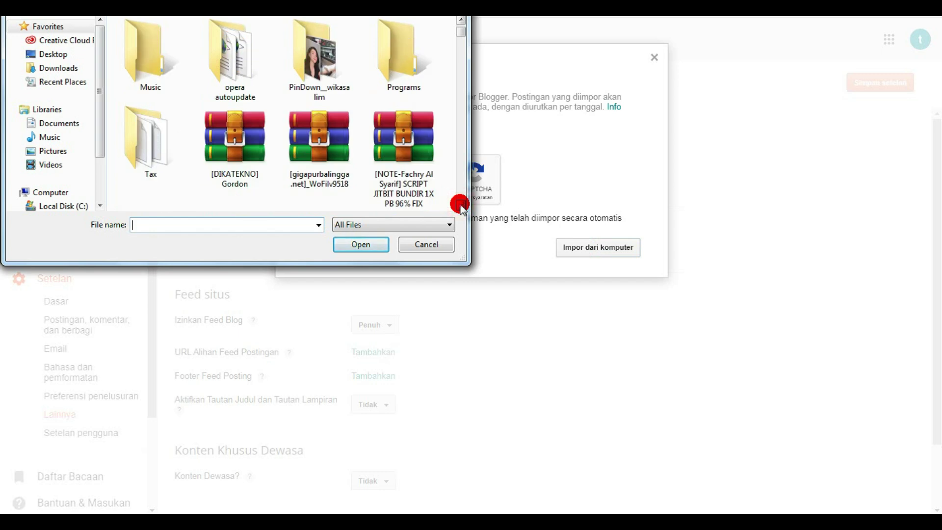
{"action": "left_click", "coordinate": [461, 207]}
{"action": "left_click", "coordinate": [461, 206]}
{"action": "left_click", "coordinate": [461, 206]}
{"action": "left_click", "coordinate": [461, 207]}
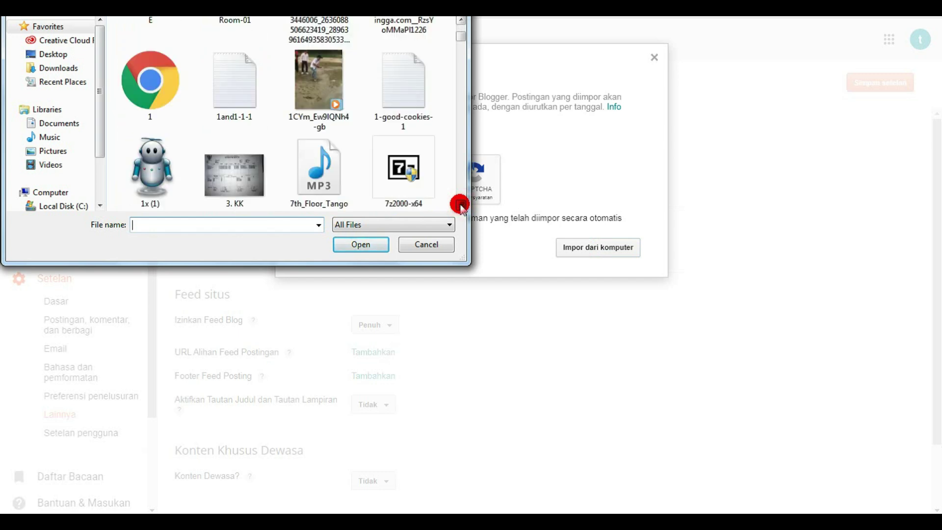
{"action": "left_click", "coordinate": [461, 206]}
{"action": "left_click", "coordinate": [461, 207]}
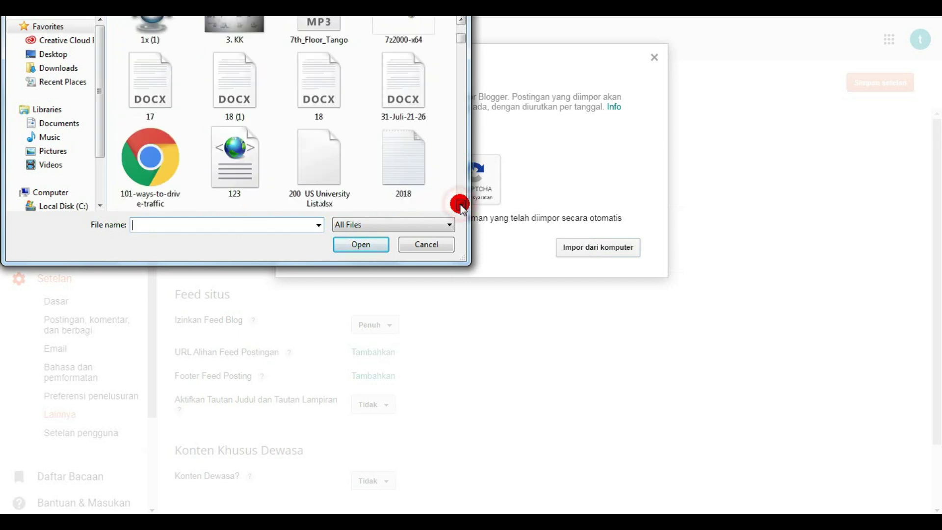
{"action": "left_click", "coordinate": [461, 207]}
{"action": "left_click", "coordinate": [461, 207]}
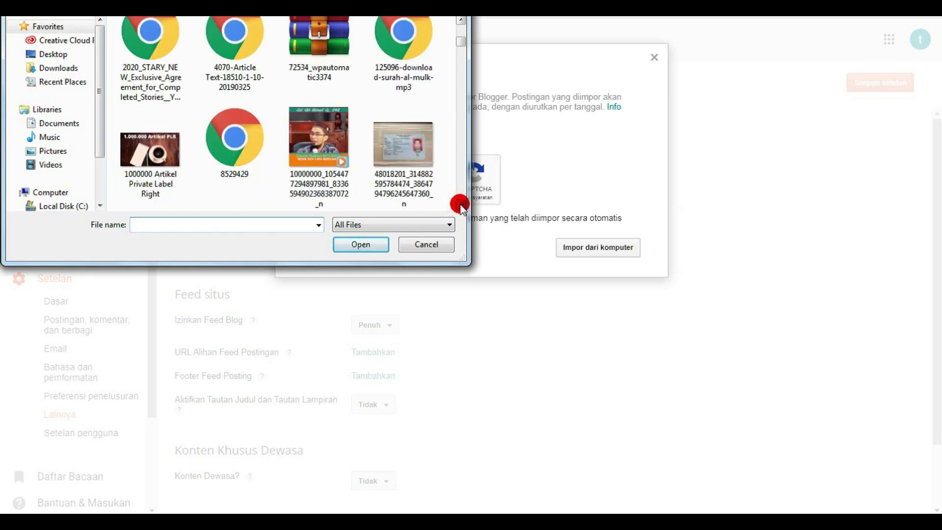
{"action": "left_click", "coordinate": [461, 206]}
{"action": "left_click", "coordinate": [461, 207]}
{"action": "left_click", "coordinate": [461, 206]}
{"action": "left_click", "coordinate": [461, 207]}
{"action": "left_click", "coordinate": [461, 206]}
{"action": "left_click", "coordinate": [461, 207]}
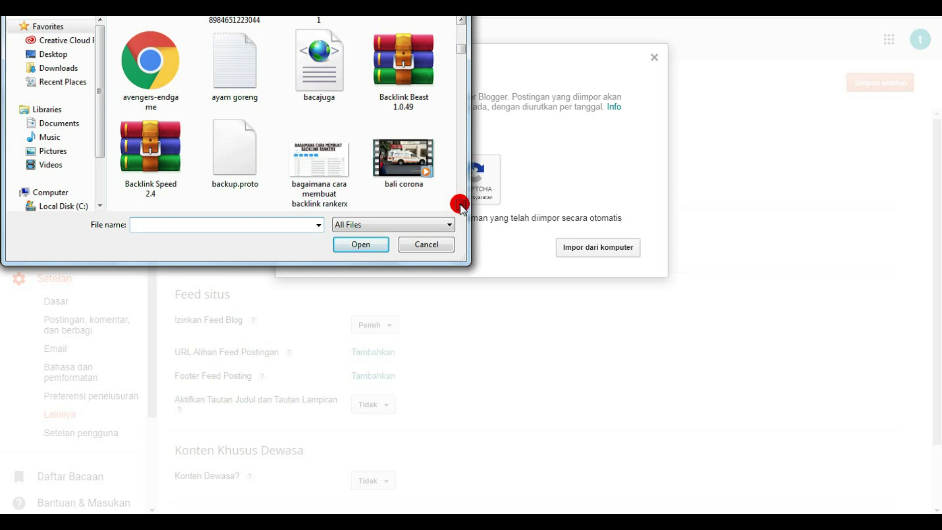
{"action": "left_click", "coordinate": [461, 207]}
{"action": "left_click", "coordinate": [460, 207]}
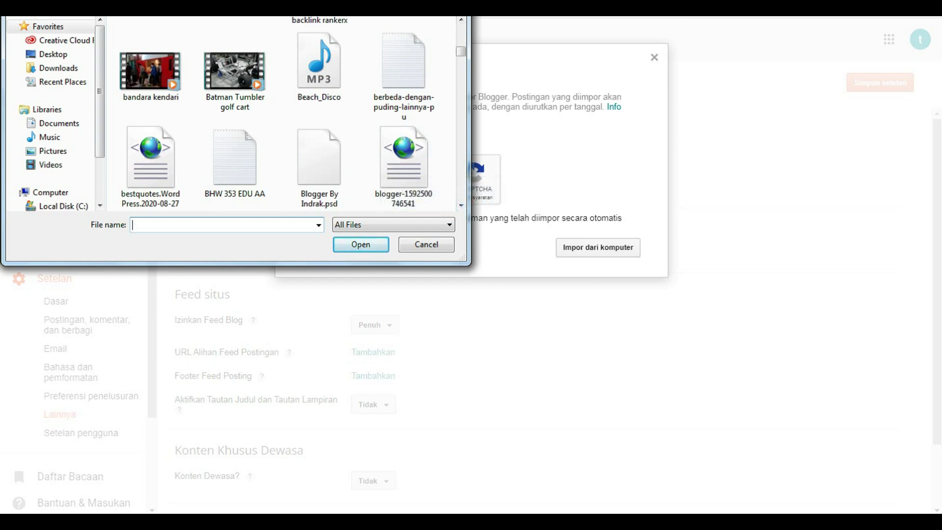
{"action": "left_click", "coordinate": [462, 205]}
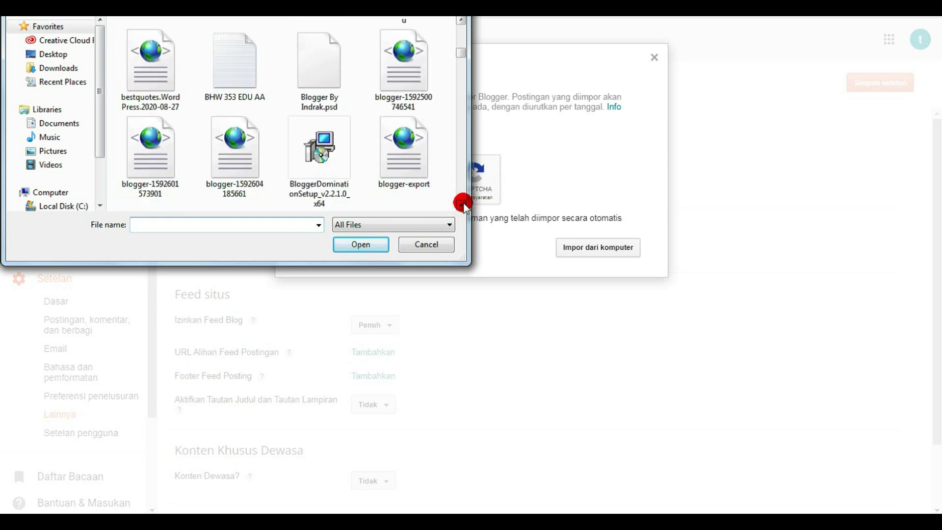
{"action": "left_click", "coordinate": [412, 162]}
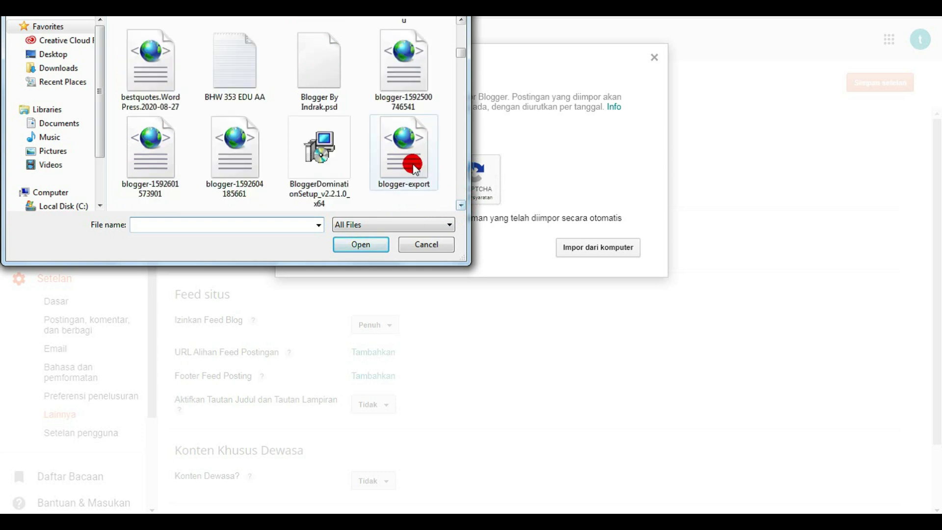
{"action": "left_click", "coordinate": [367, 248]}
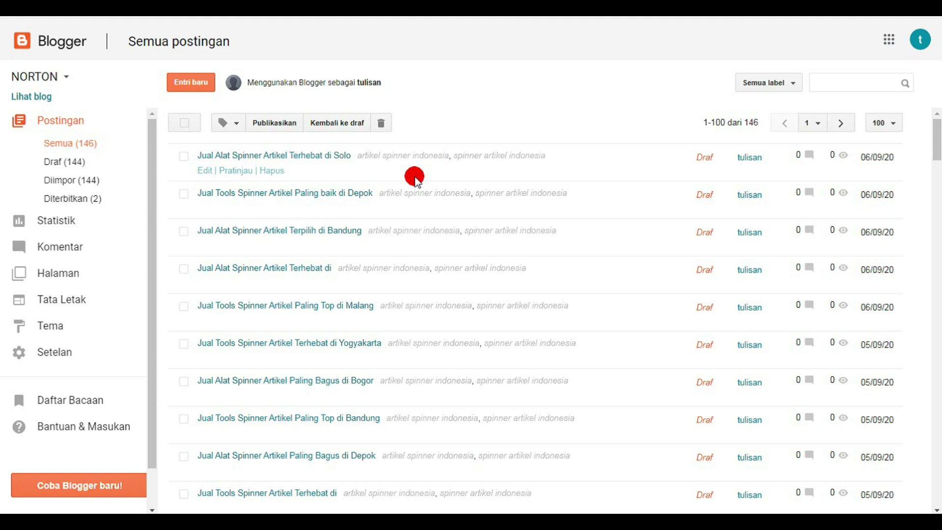
- Select all the posts listed on the first page of Semua postingan and publish them in bulk
{"action": "left_click", "coordinate": [185, 122]}
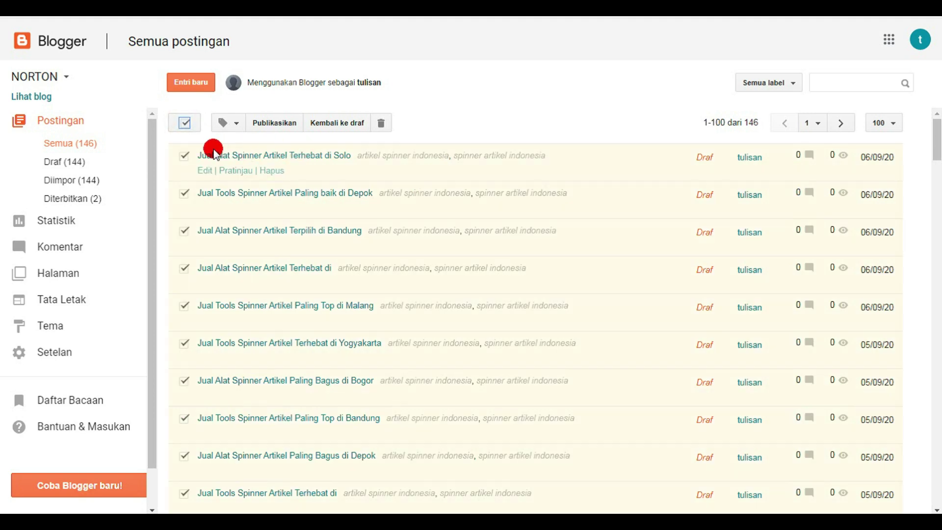
{"action": "left_click", "coordinate": [274, 124]}
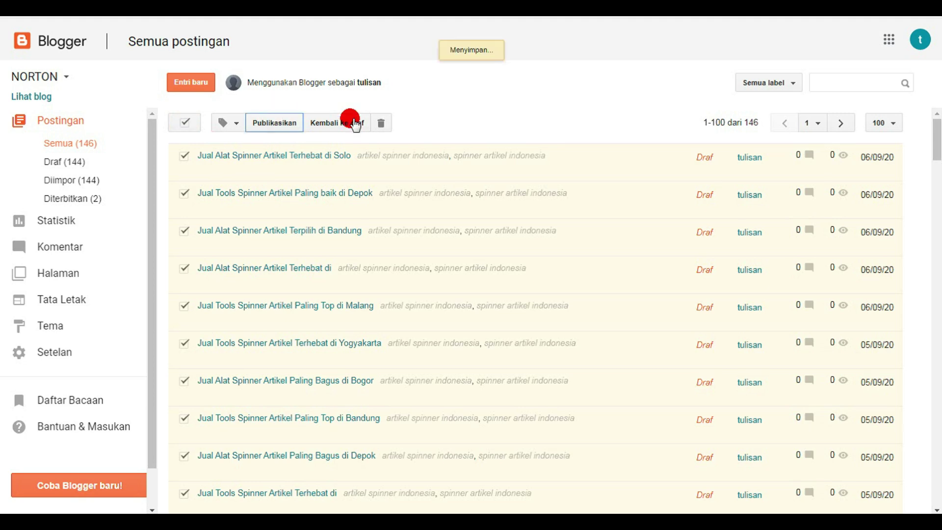
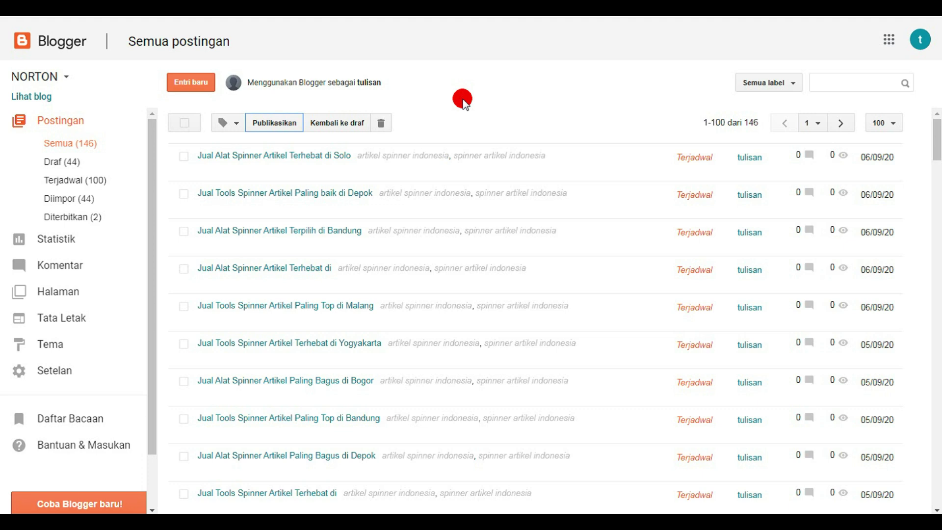
{"action": "mouse_move", "coordinate": [567, 158]}
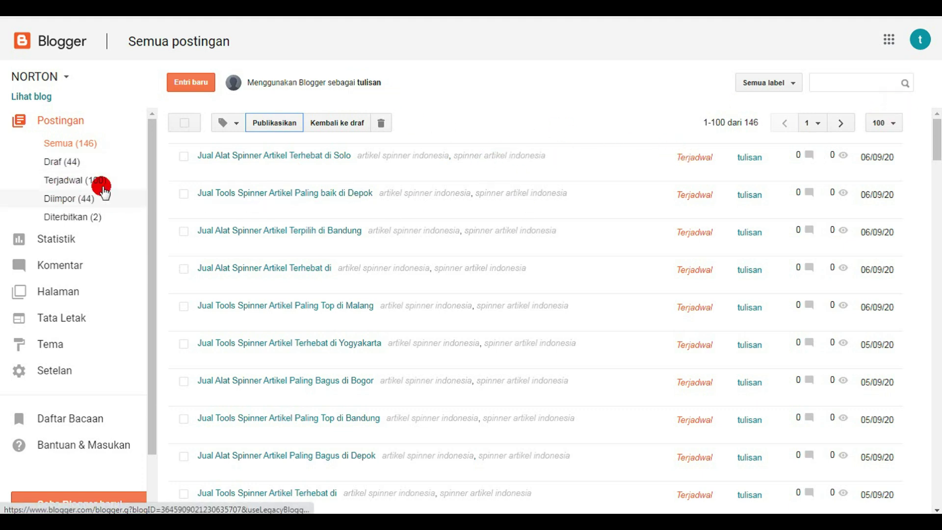
- Review the Terjadwal list of scheduled posts from its newest to its oldest entries
{"action": "left_click", "coordinate": [67, 152]}
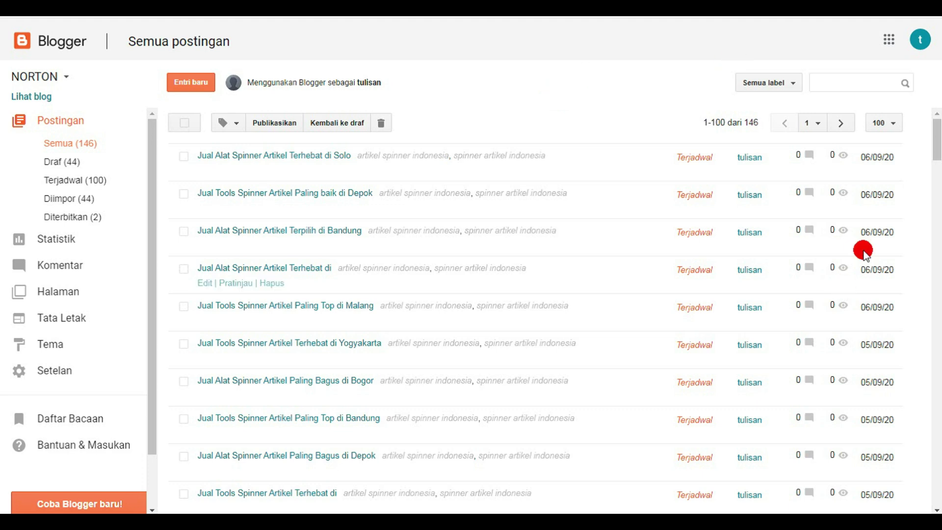
{"action": "left_click", "coordinate": [74, 181]}
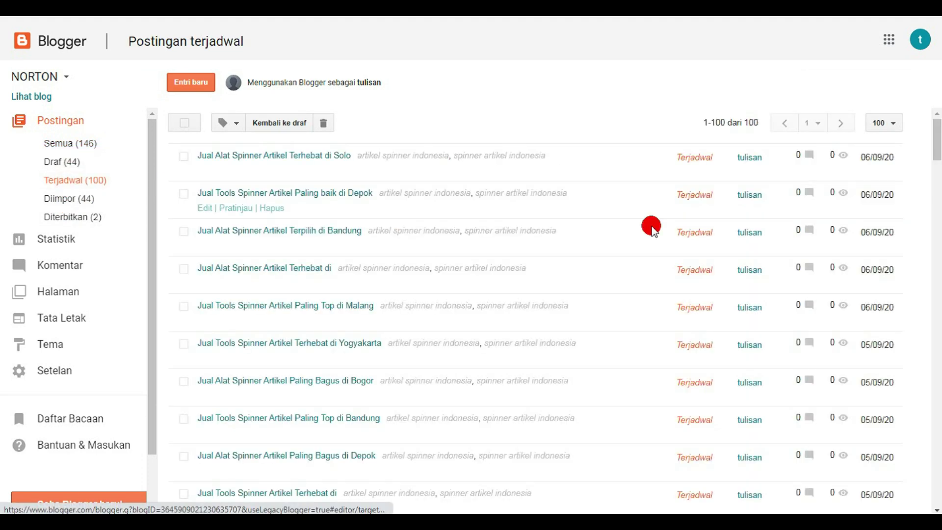
{"action": "left_click_drag", "start_coordinate": [936, 147], "coordinate": [938, 485]}
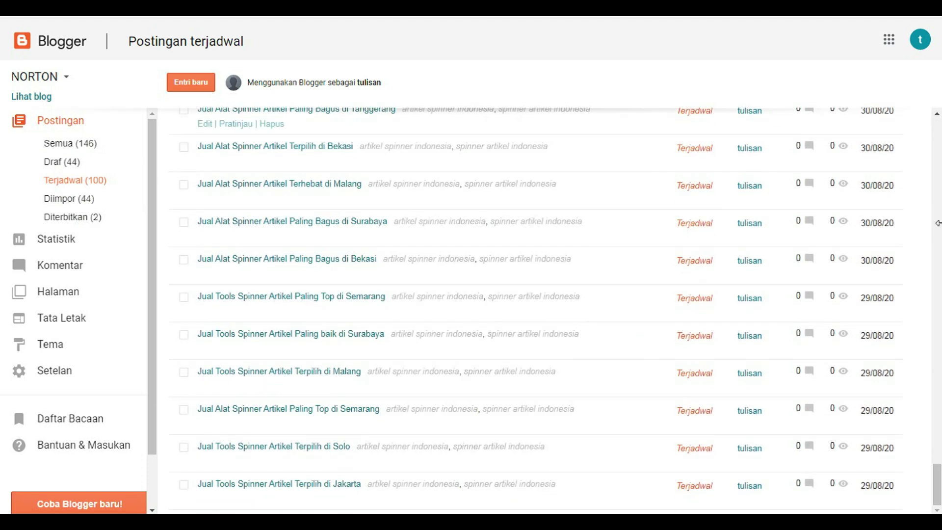
{"action": "left_click_drag", "start_coordinate": [938, 481], "coordinate": [855, 125]}
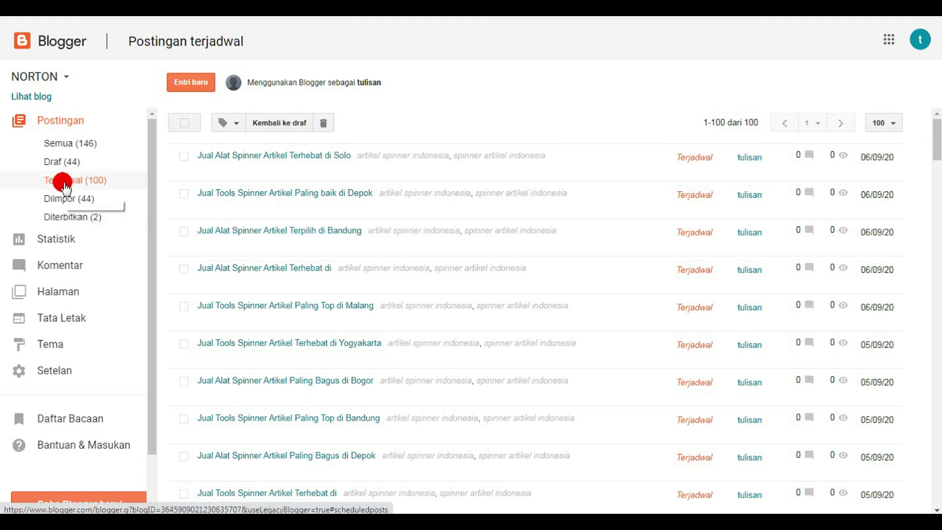
- Show page 2 of Semua postingan and go to the oldest drafts at its end
{"action": "left_click", "coordinate": [68, 148]}
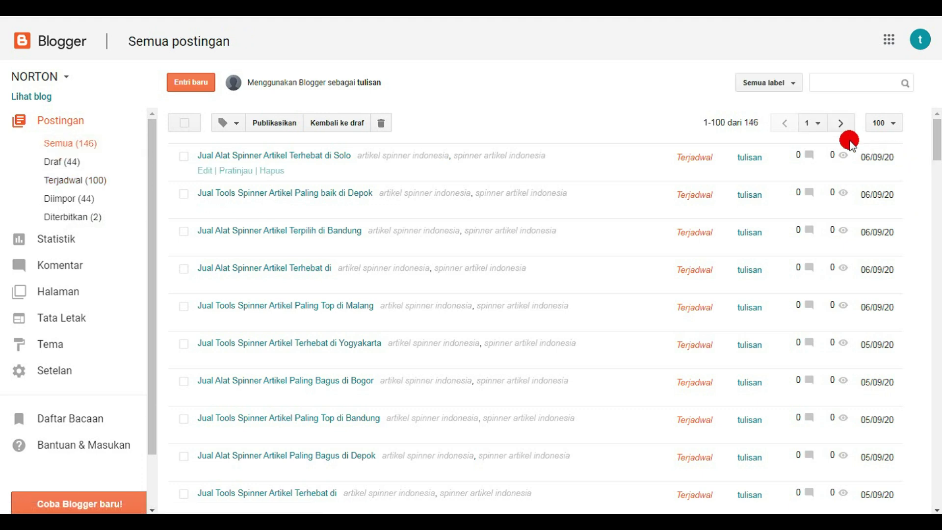
{"action": "left_click", "coordinate": [813, 124]}
{"action": "left_click", "coordinate": [812, 165]}
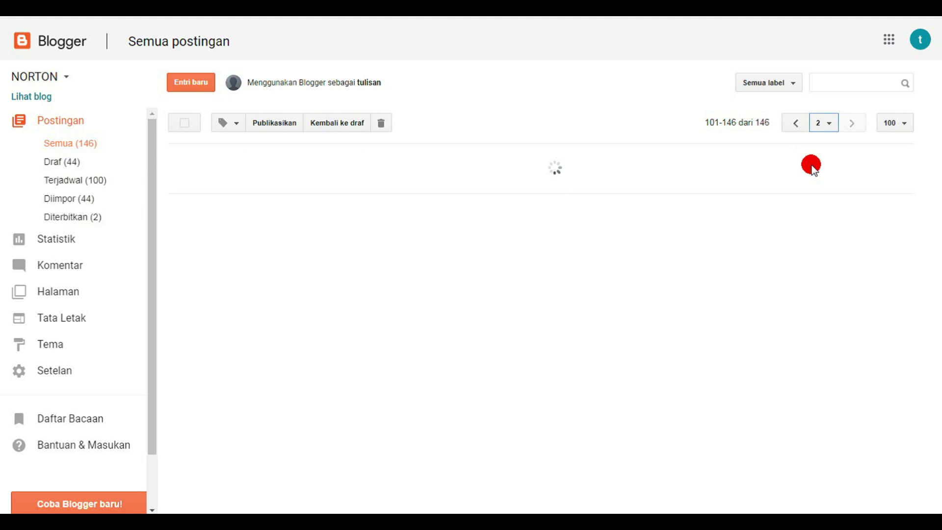
{"action": "left_click_drag", "start_coordinate": [936, 182], "coordinate": [937, 477]}
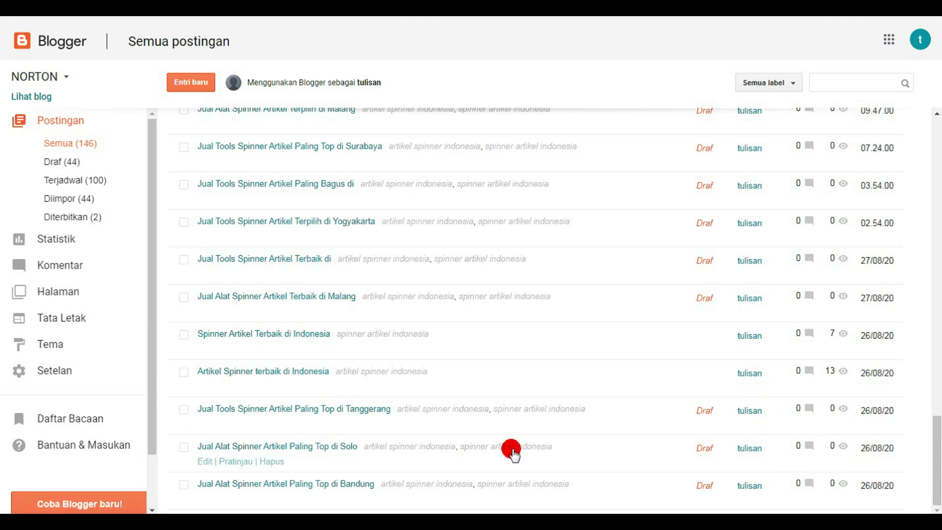
{"action": "left_click", "coordinate": [184, 413]}
{"action": "left_click", "coordinate": [184, 447]}
{"action": "left_click", "coordinate": [185, 493]}
{"action": "left_click_drag", "start_coordinate": [936, 432], "coordinate": [938, 458]}
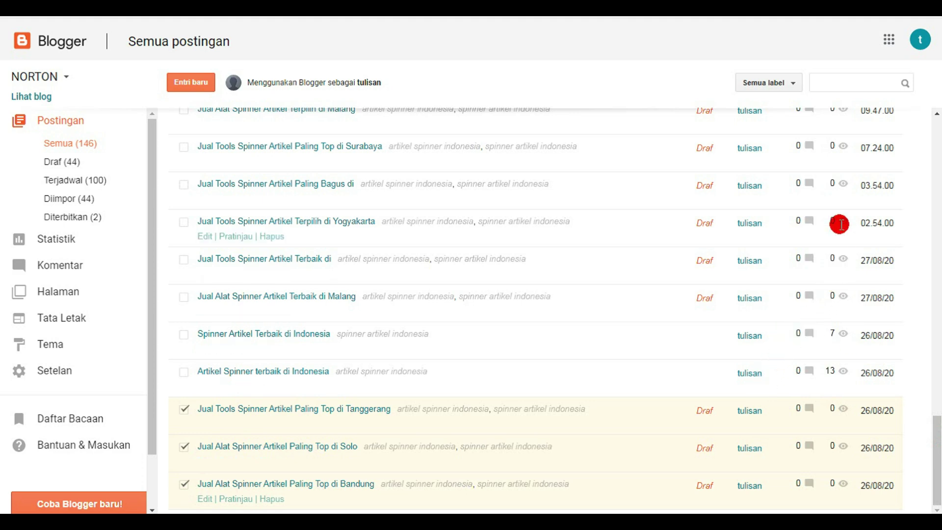
{"action": "left_click", "coordinate": [184, 485]}
{"action": "left_click", "coordinate": [184, 449]}
{"action": "left_click", "coordinate": [184, 410]}
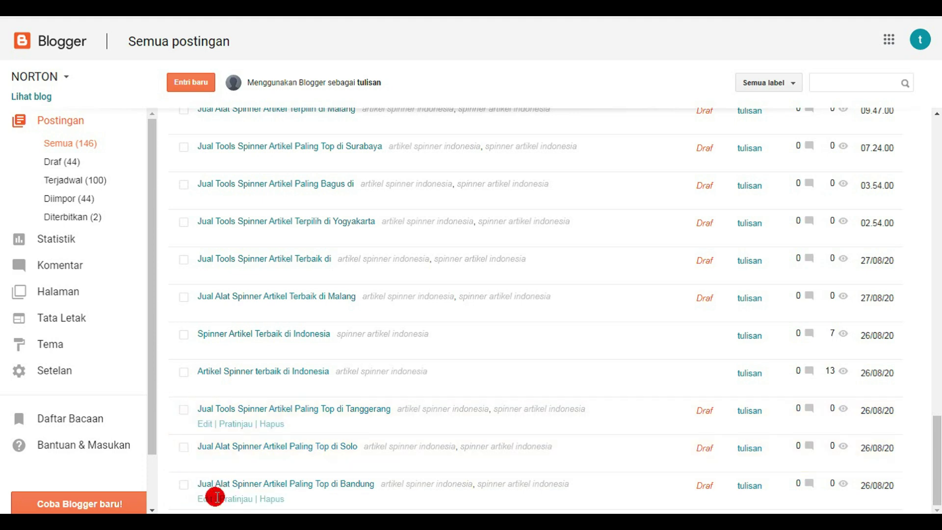
- Open the draft Jual Alat Spinner Artikel Paling Top di Bandung in Compose view and confirm its automatic schedule
{"action": "left_click", "coordinate": [203, 499]}
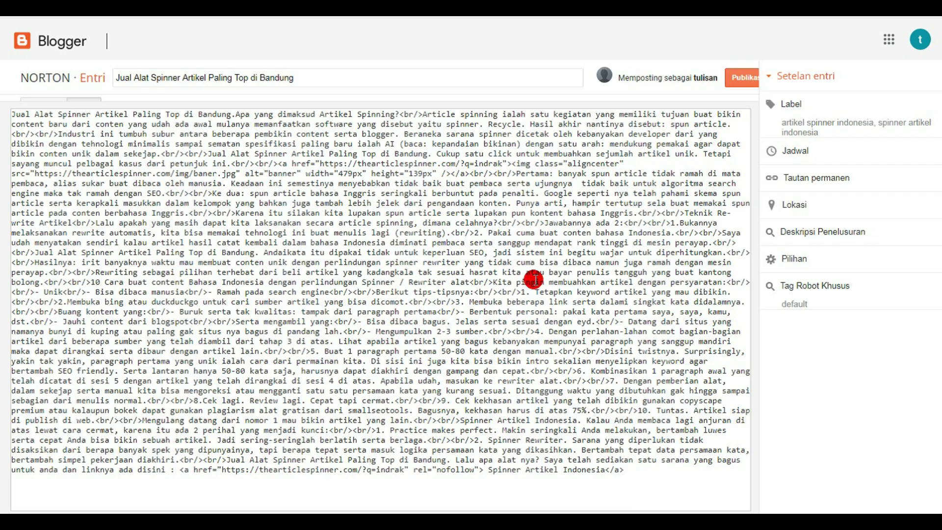
{"action": "left_click", "coordinate": [52, 108]}
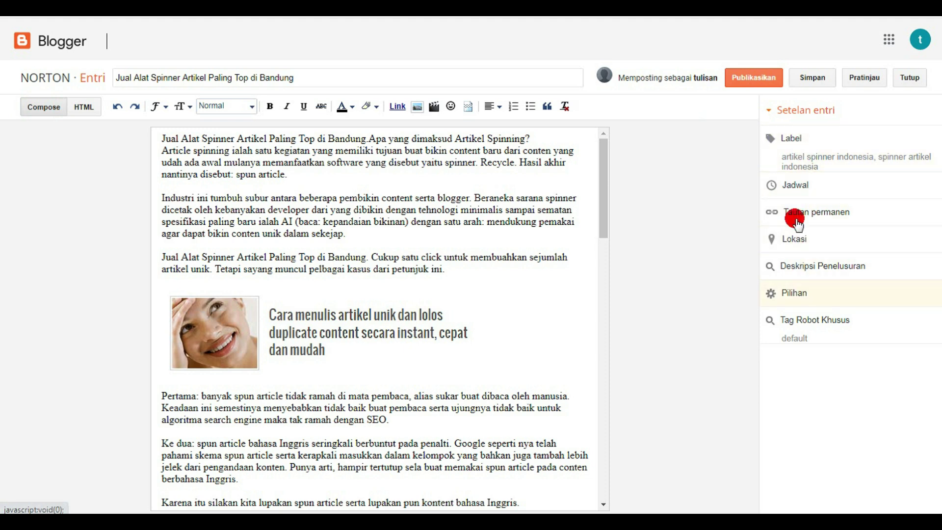
{"action": "left_click", "coordinate": [785, 186]}
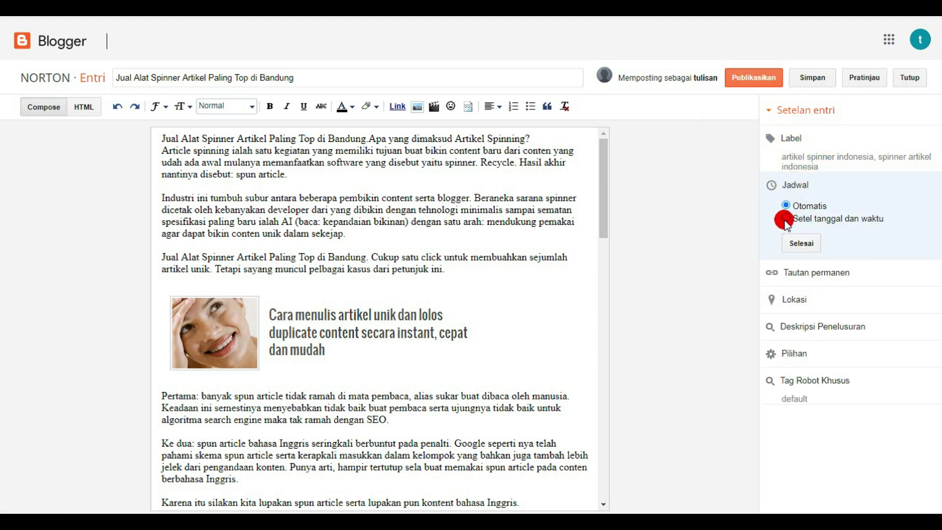
{"action": "left_click", "coordinate": [799, 243]}
{"action": "left_click", "coordinate": [752, 82]}
- Copy the post's title line and the beginning of the following sentence into its search description
{"action": "left_click", "coordinate": [799, 266]}
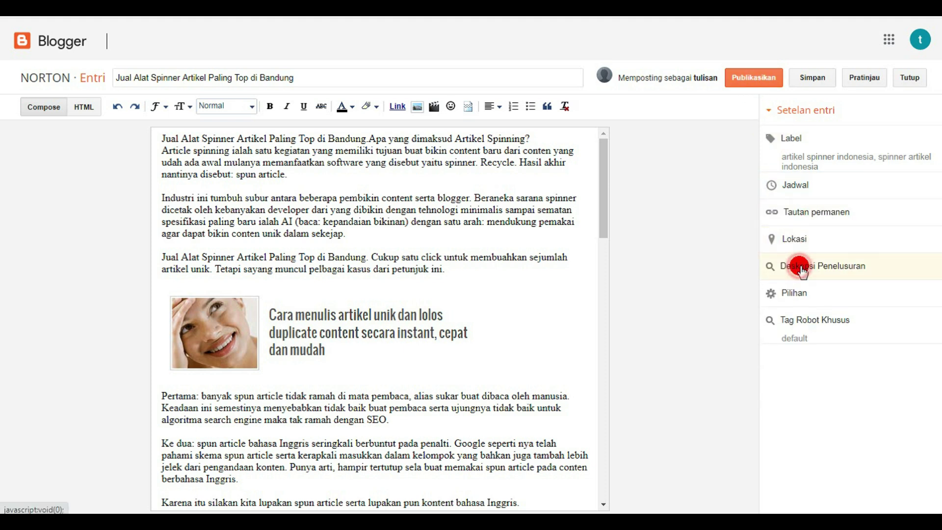
{"action": "left_click", "coordinate": [170, 146]}
{"action": "left_click", "coordinate": [162, 138]}
{"action": "left_click_drag", "start_coordinate": [162, 138], "coordinate": [537, 154]}
{"action": "right_click", "coordinate": [533, 151]}
{"action": "left_click", "coordinate": [550, 171]}
{"action": "left_click", "coordinate": [815, 298]}
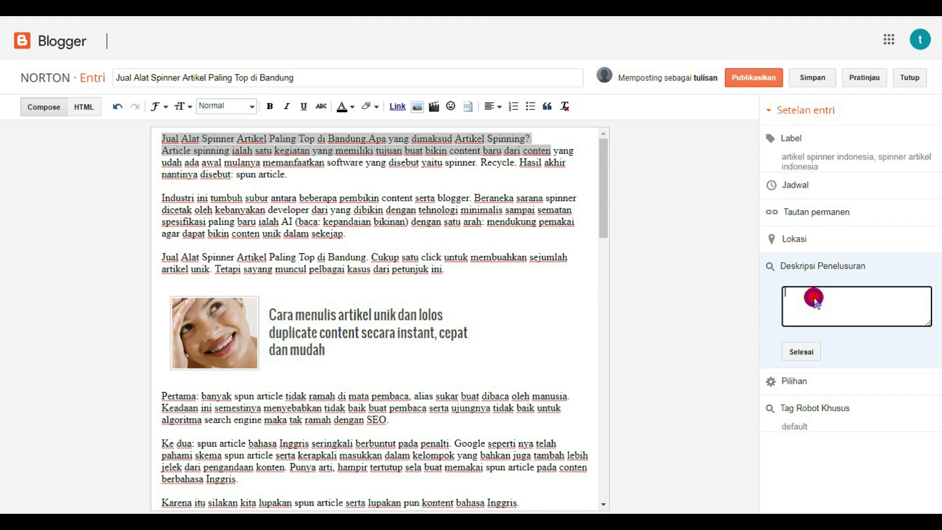
{"action": "right_click", "coordinate": [815, 298]}
{"action": "left_click", "coordinate": [826, 374]}
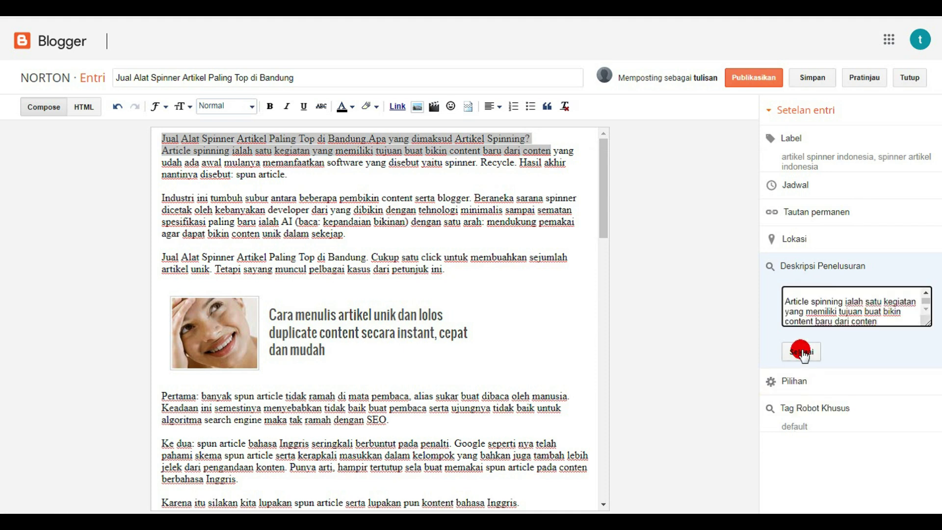
- Remove the sentence beginning "Article spinning ialah satu kegiatan" from the search description and save the description
{"action": "scroll", "coordinate": [918, 300], "scroll_direction": "up", "scroll_amount": 2}
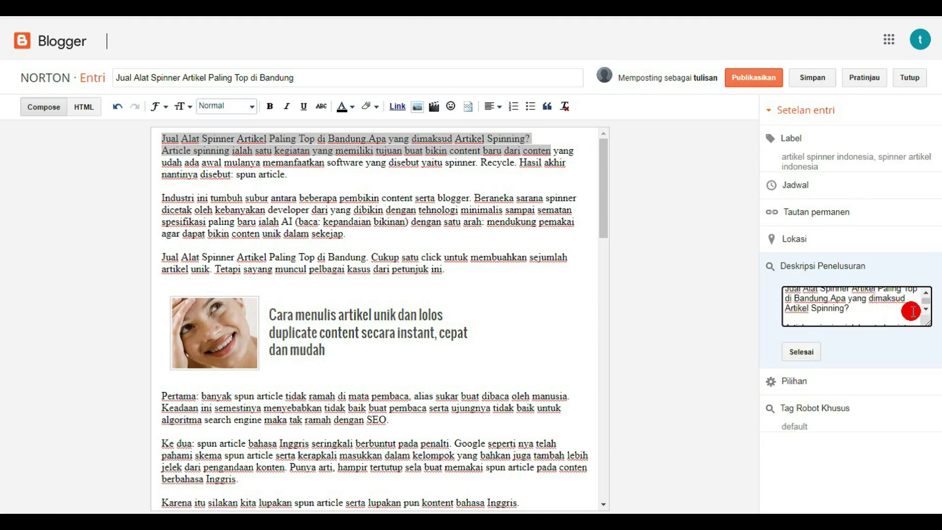
{"action": "left_click", "coordinate": [926, 293]}
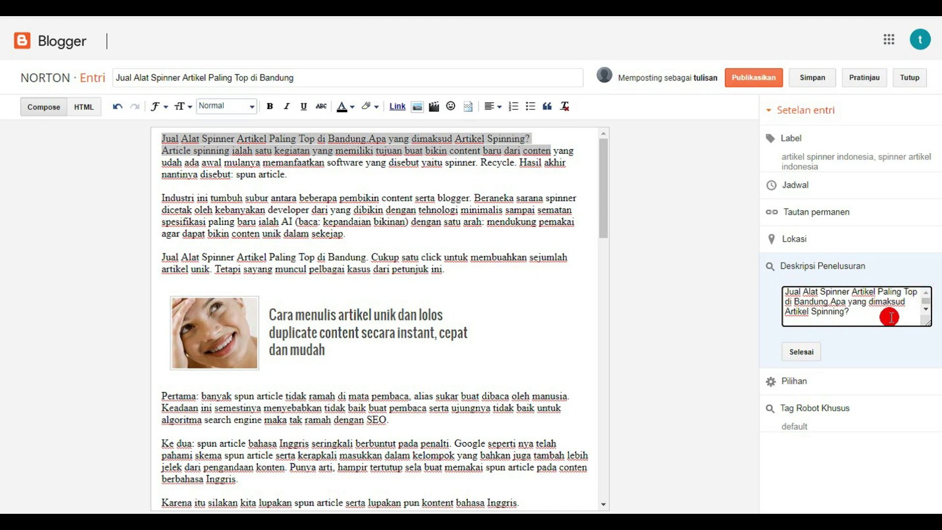
{"action": "left_click", "coordinate": [926, 310]}
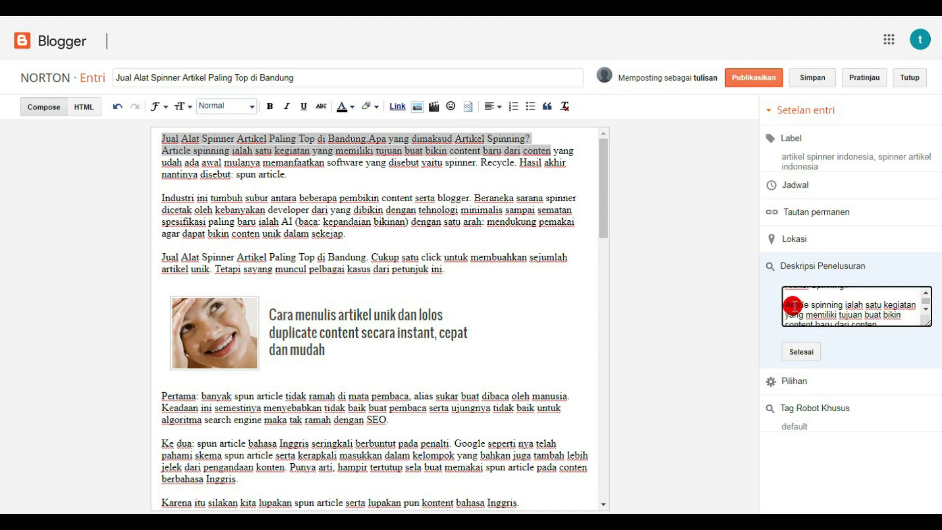
{"action": "left_click_drag", "start_coordinate": [788, 307], "coordinate": [848, 342]}
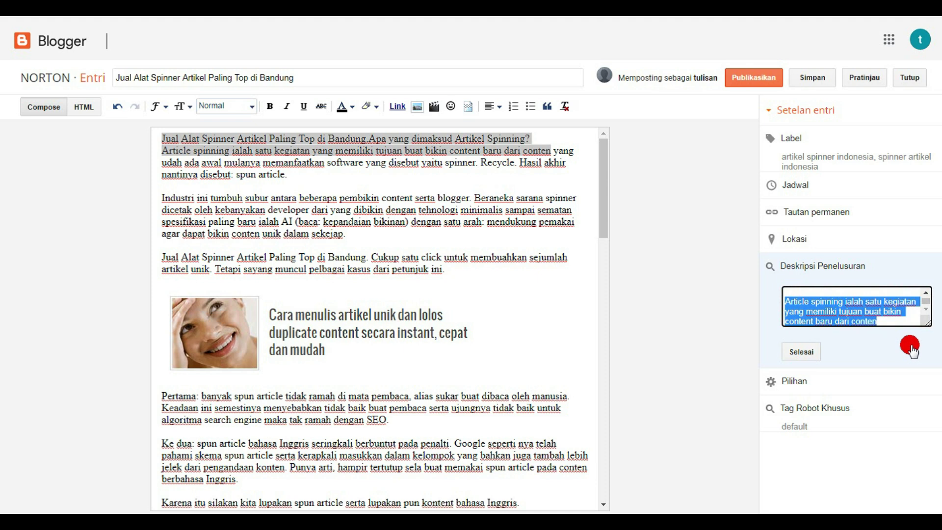
{"action": "key", "text": "BackSpace"}
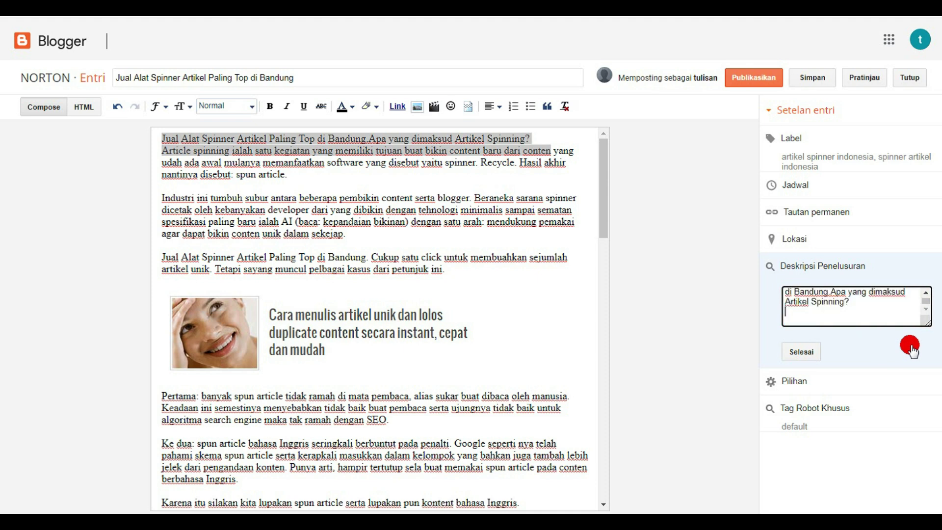
{"action": "left_click", "coordinate": [927, 292]}
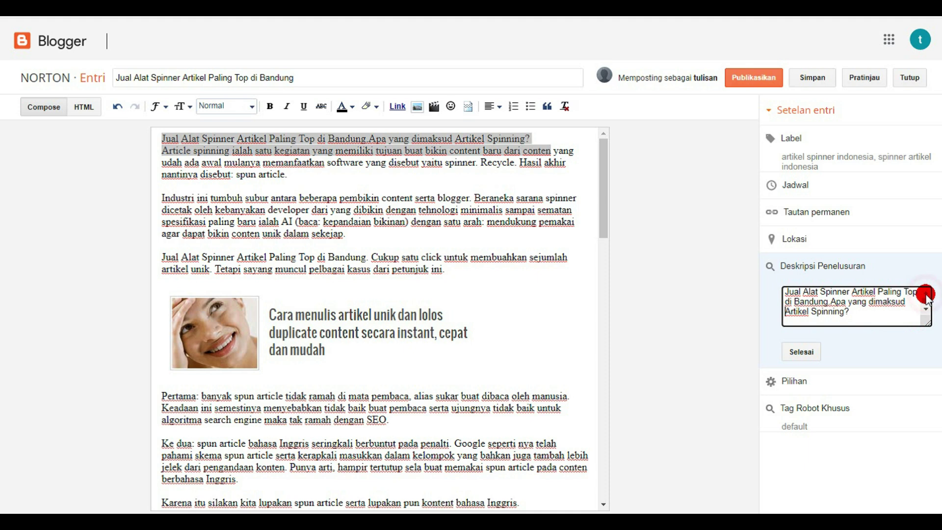
{"action": "left_click", "coordinate": [805, 352]}
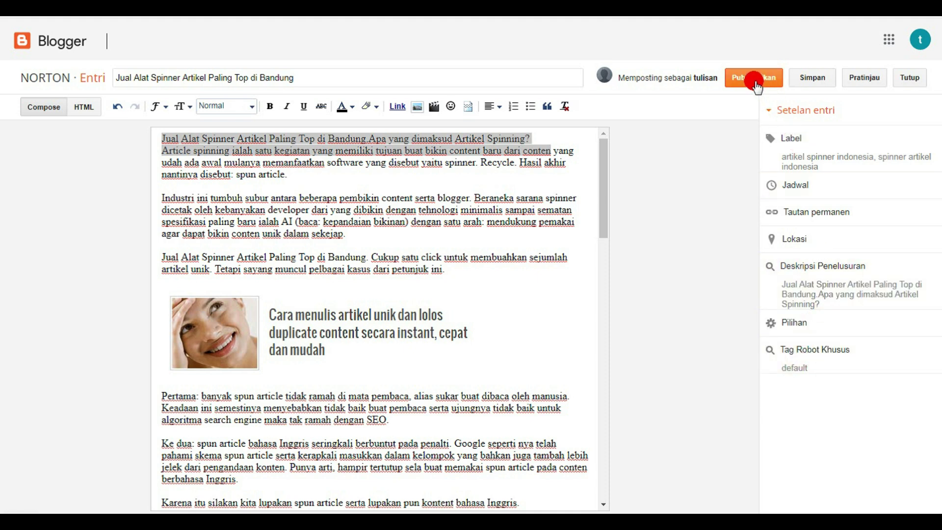
- Give the Bandung post the custom permalink spinner-artikel-bandung and publish it
{"action": "left_click", "coordinate": [828, 221]}
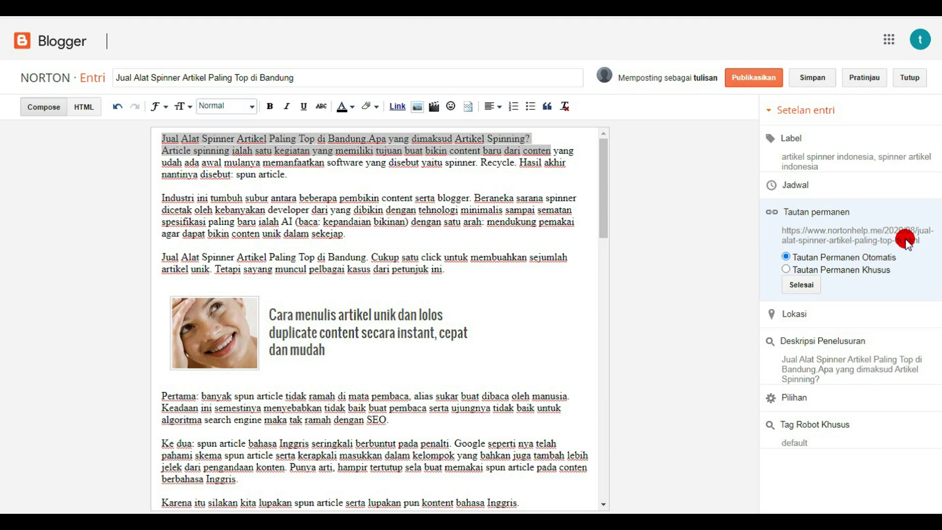
{"action": "left_click", "coordinate": [786, 269]}
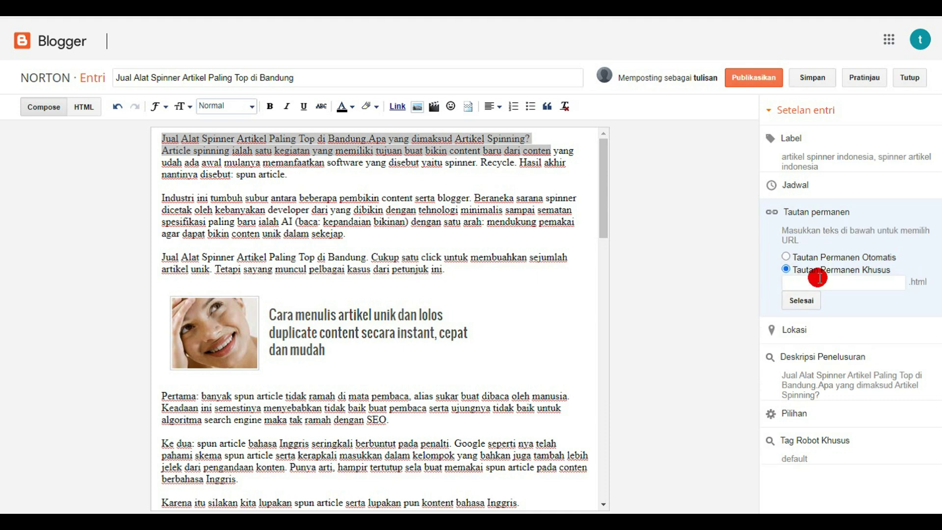
{"action": "left_click", "coordinate": [822, 284]}
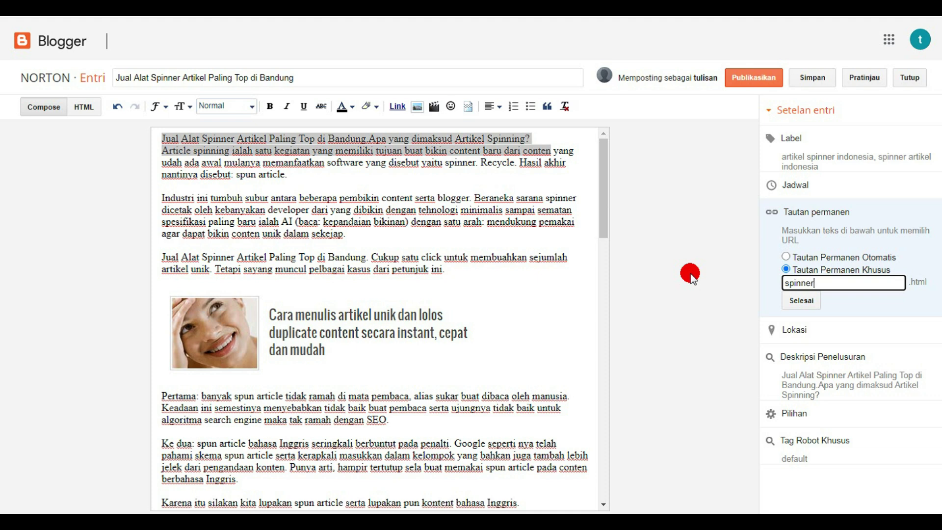
{"action": "type", "text": "-"}
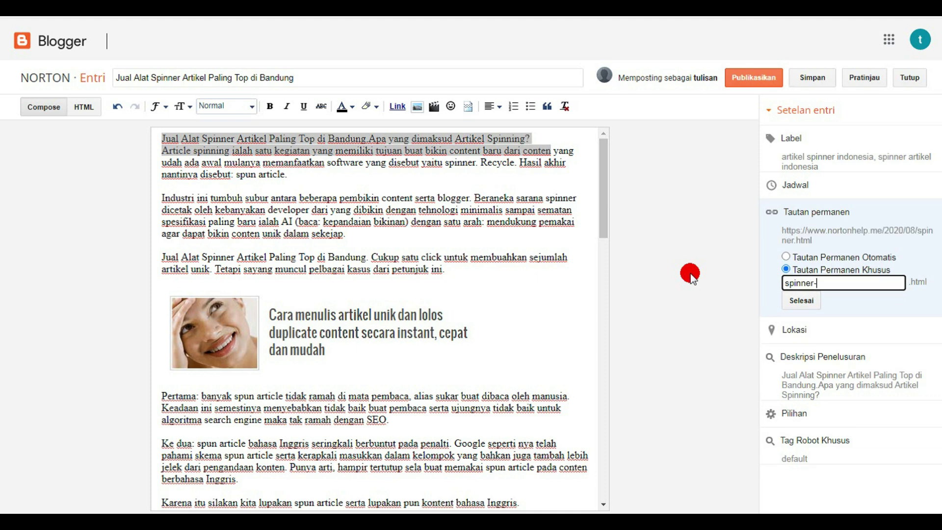
{"action": "type", "text": "artikel-bandung"}
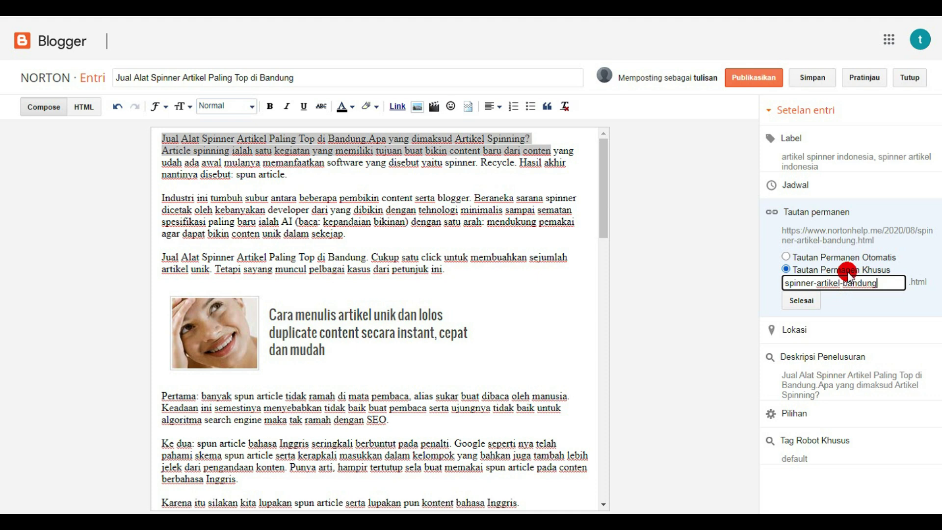
{"action": "left_click", "coordinate": [823, 308]}
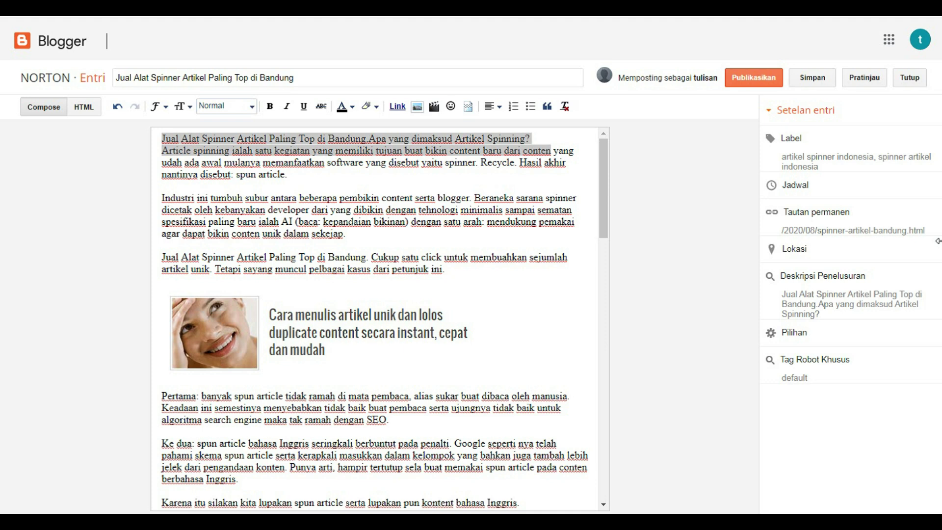
{"action": "left_click", "coordinate": [753, 84]}
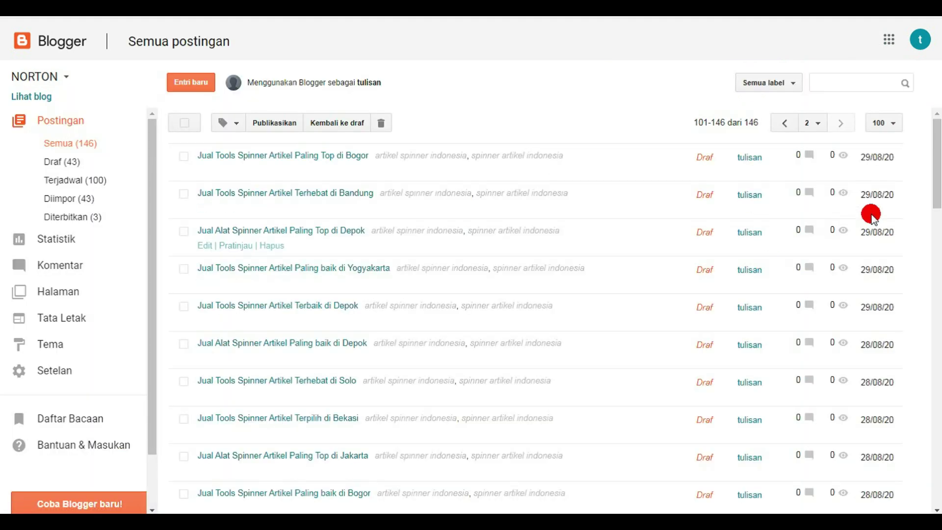
- Open the draft Jual Tools Spinner Artikel Paling Top di Tanggerang for editing and confirm its automatic schedule
{"action": "left_click_drag", "start_coordinate": [937, 188], "coordinate": [936, 443]}
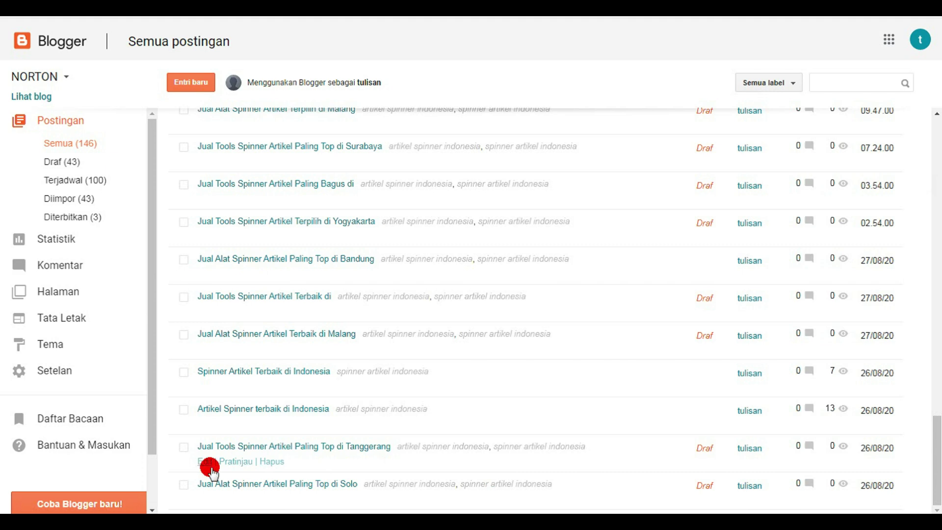
{"action": "left_click", "coordinate": [204, 462]}
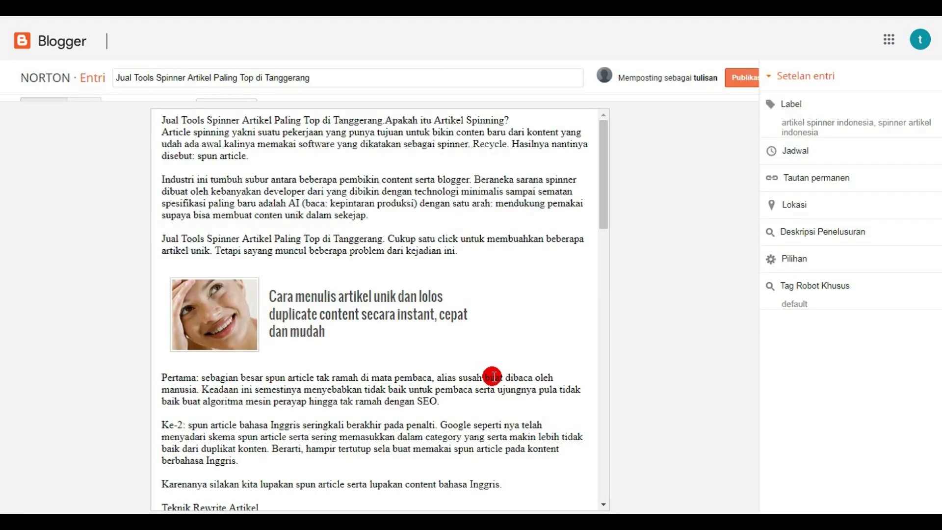
{"action": "left_click", "coordinate": [776, 186]}
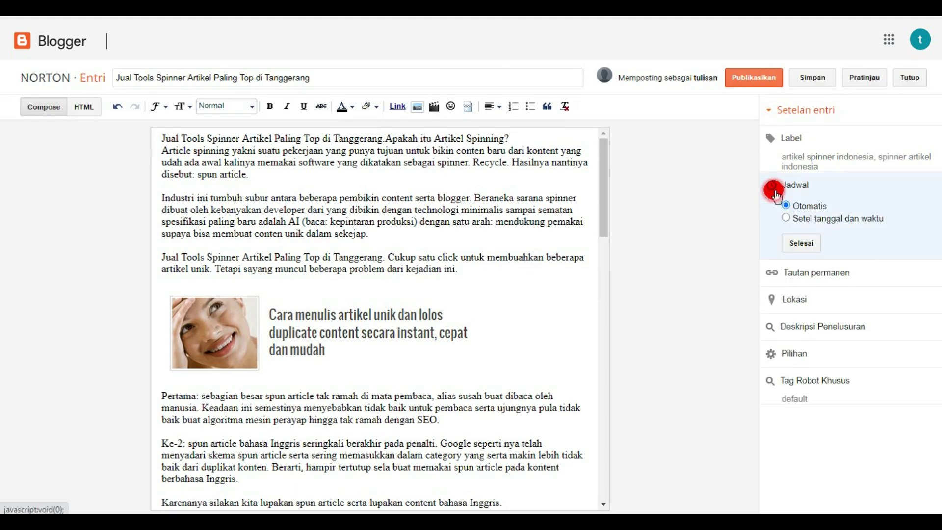
{"action": "left_click", "coordinate": [796, 241]}
- Give the Tanggerang post the custom permalink spinner-artikel-tanggerang
{"action": "left_click", "coordinate": [792, 215]}
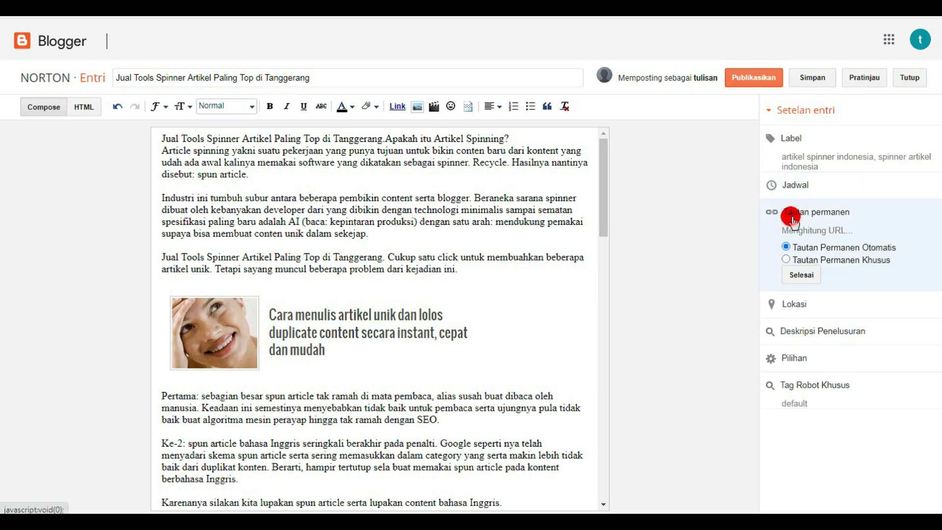
{"action": "left_click", "coordinate": [787, 269]}
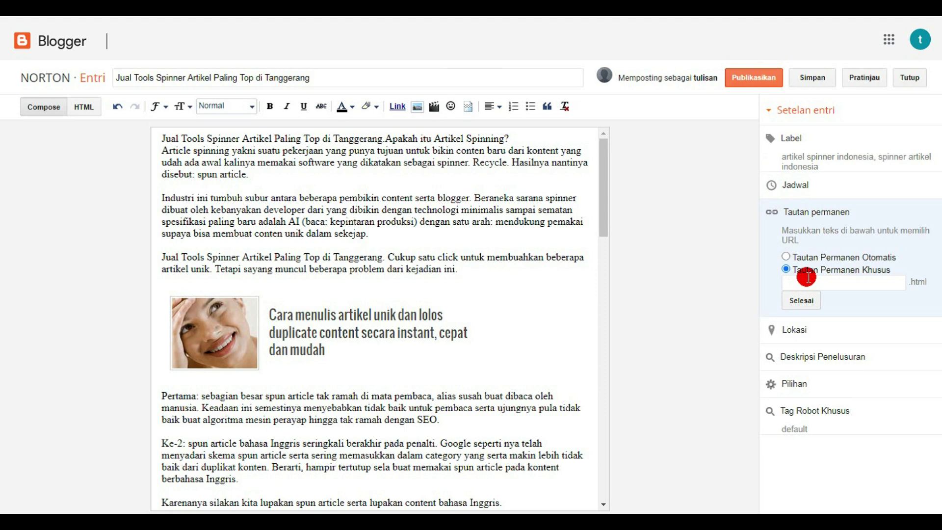
{"action": "left_click", "coordinate": [786, 257]}
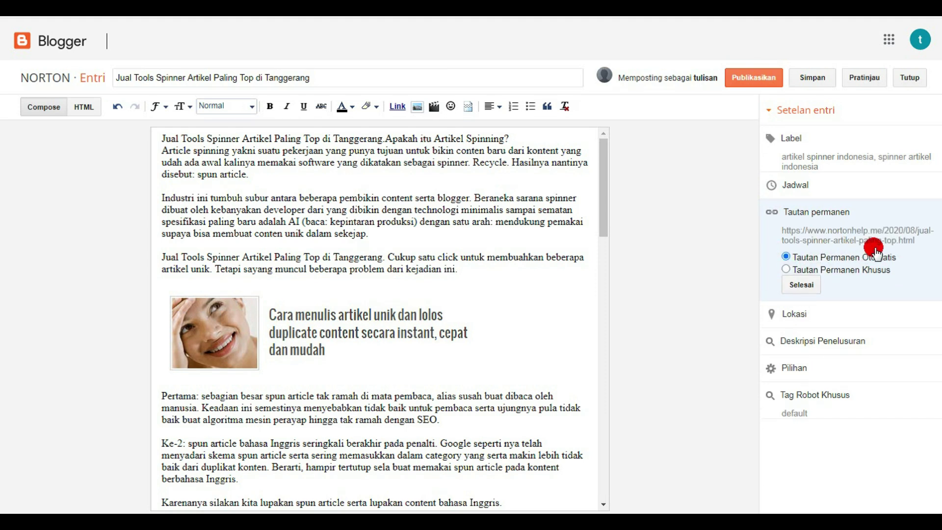
{"action": "left_click", "coordinate": [787, 269]}
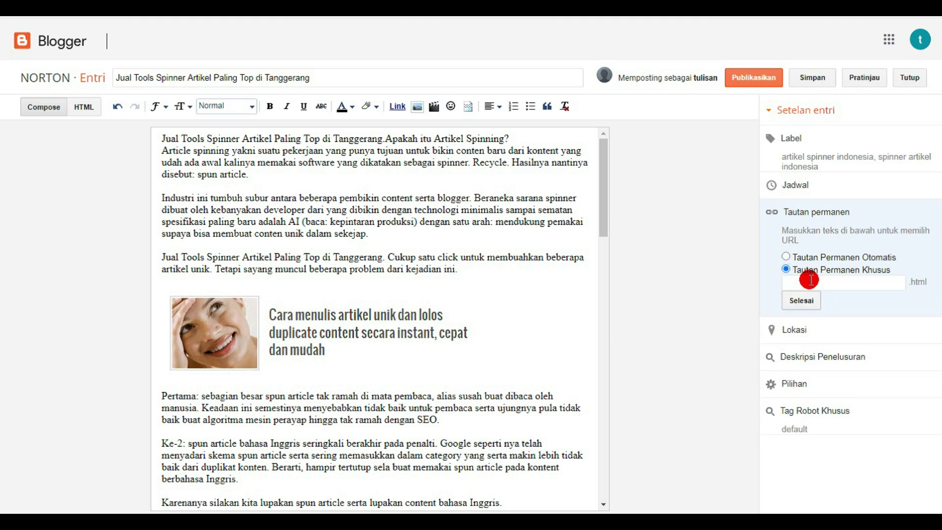
{"action": "left_click", "coordinate": [814, 283]}
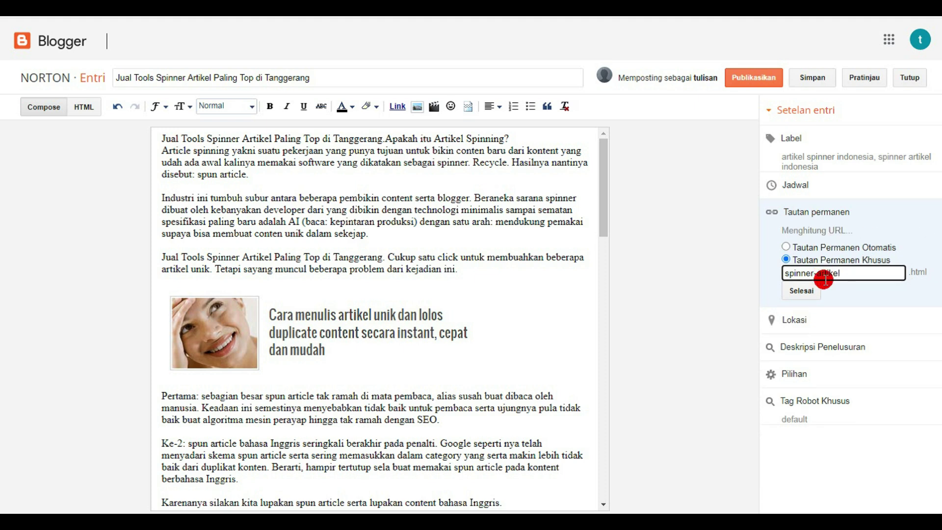
{"action": "type", "text": "tan"}
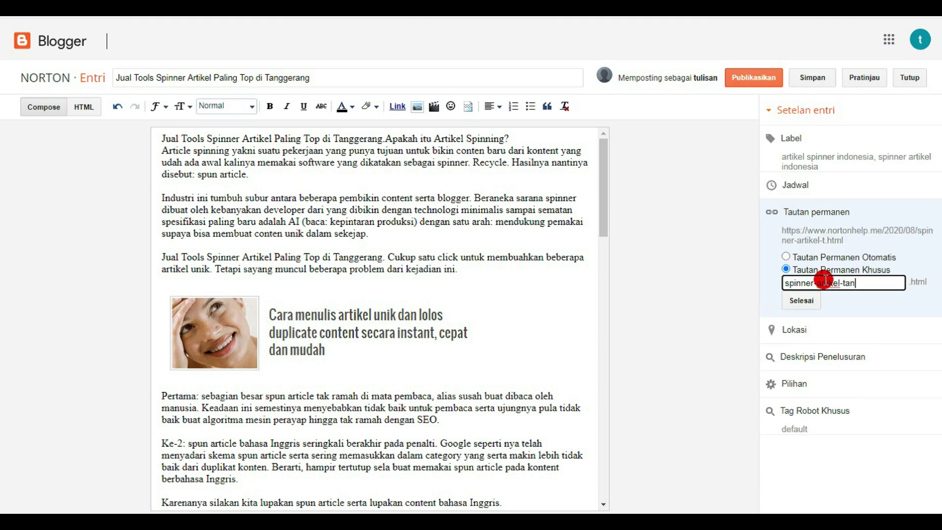
{"action": "key", "text": "BackSpace"}
{"action": "key", "text": "BackSpace"}
{"action": "key", "text": "BackSpace"}
{"action": "left_click", "coordinate": [802, 300]}
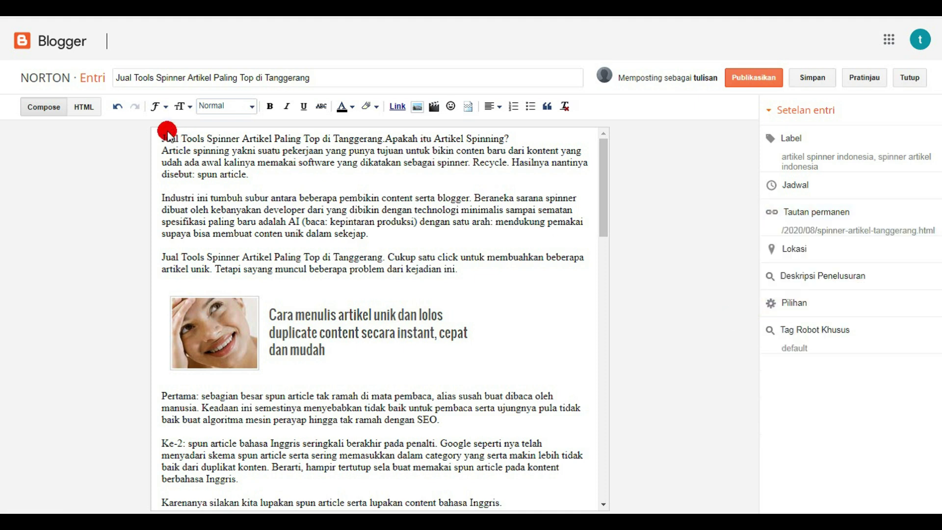
- Copy the Tanggerang post's first line and the words "Article spinning yakni suatu pekerjaan" into its search description
{"action": "left_click_drag", "start_coordinate": [163, 137], "coordinate": [324, 152]}
{"action": "right_click", "coordinate": [314, 154]}
{"action": "left_click", "coordinate": [336, 179]}
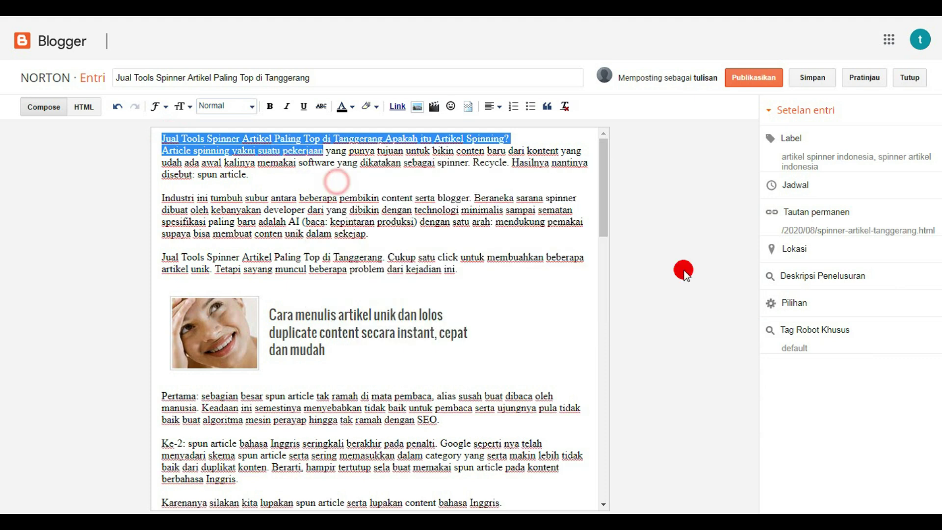
{"action": "left_click", "coordinate": [805, 277]}
{"action": "left_click", "coordinate": [804, 312]}
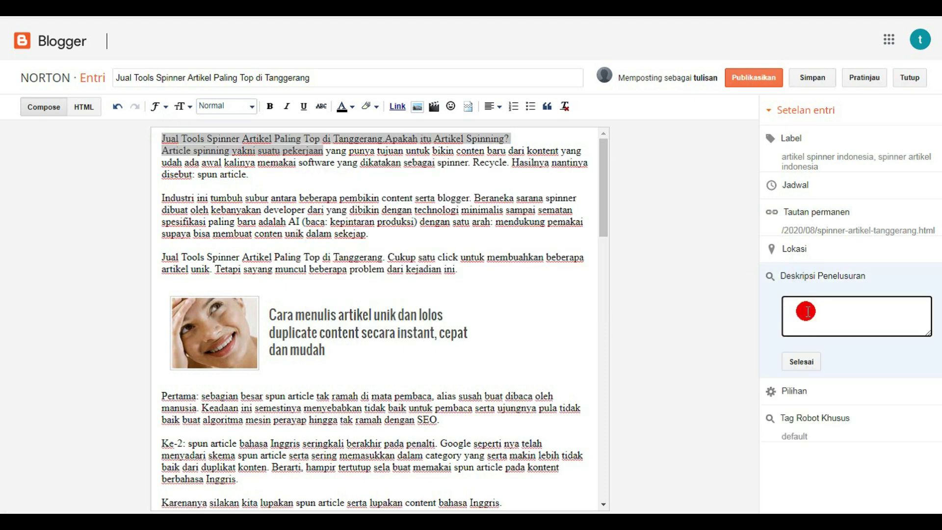
{"action": "key", "text": "ctrl+v"}
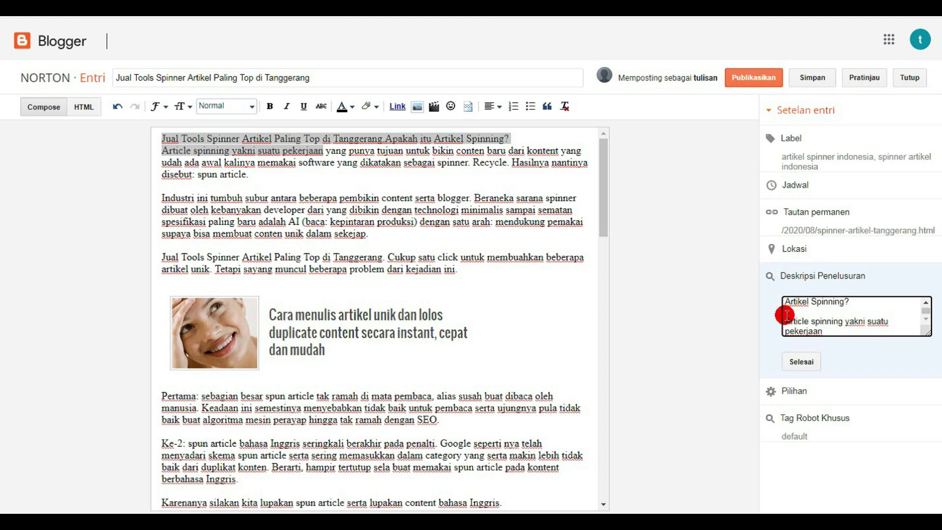
- Join the search description's lines into one paragraph, save it, and publish the Tanggerang post
{"action": "key", "text": "BackSpace"}
{"action": "key", "text": "BackSpace"}
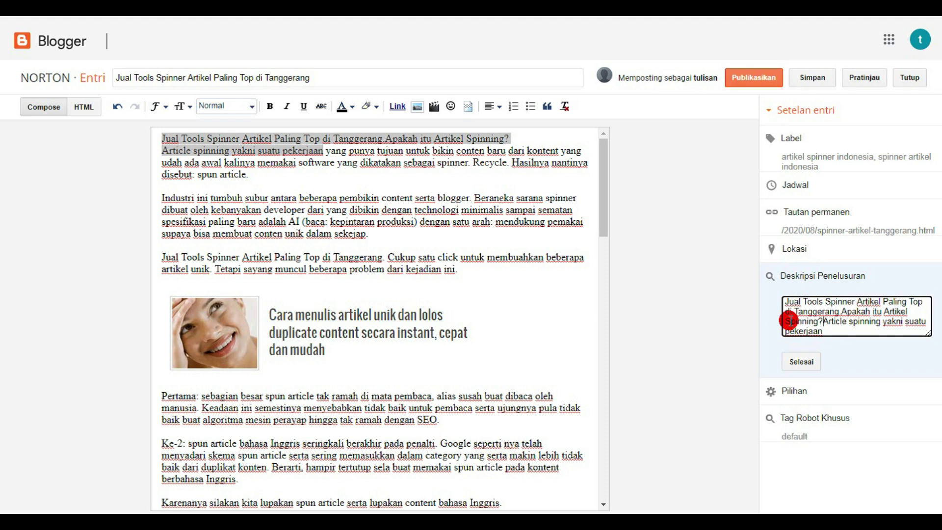
{"action": "left_click", "coordinate": [795, 365]}
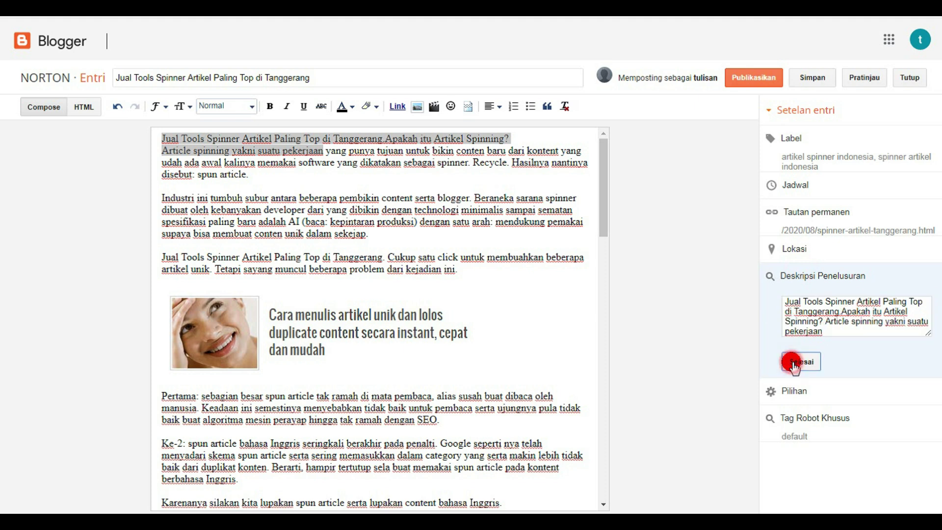
{"action": "left_click", "coordinate": [753, 81]}
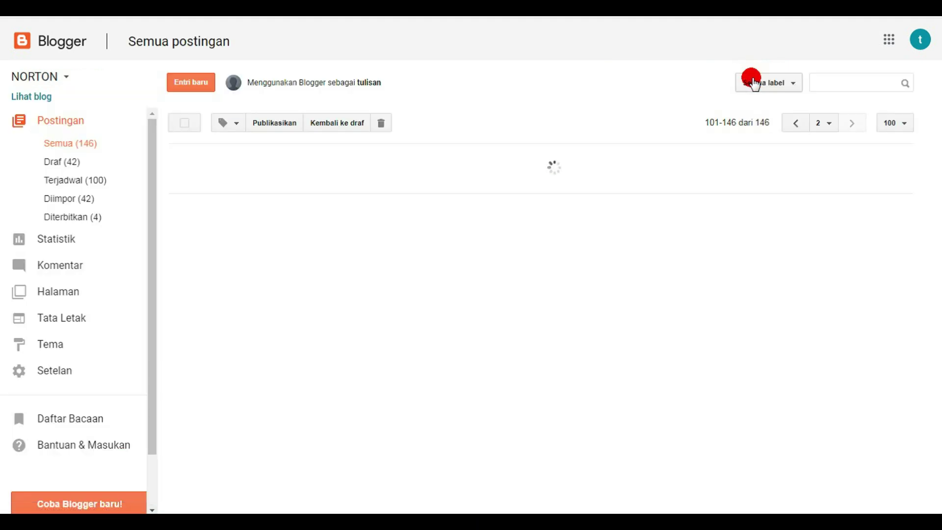
- Open the draft Jual Alat Spinner Artikel Paling Top di Solo from the end of the post list for editing
{"action": "left_click", "coordinate": [934, 189]}
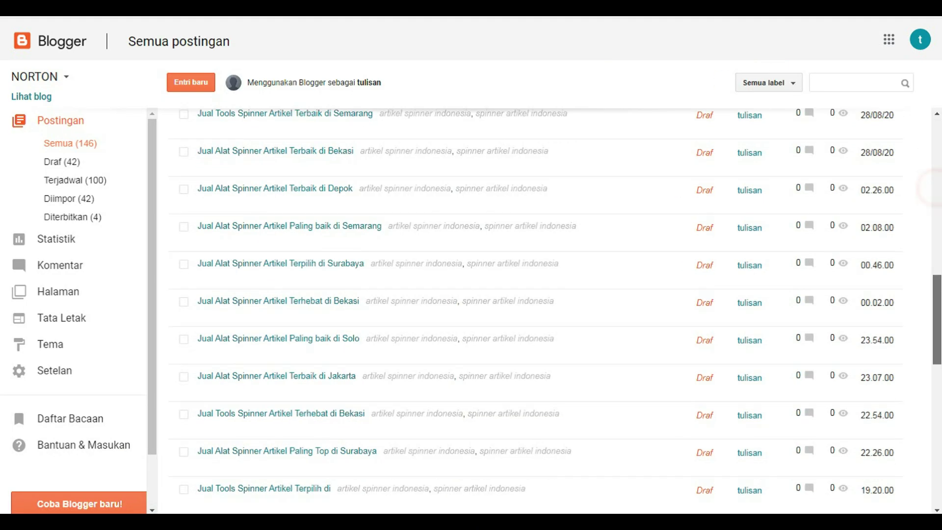
{"action": "scroll", "coordinate": [535, 309], "scroll_direction": "down", "scroll_amount": 10}
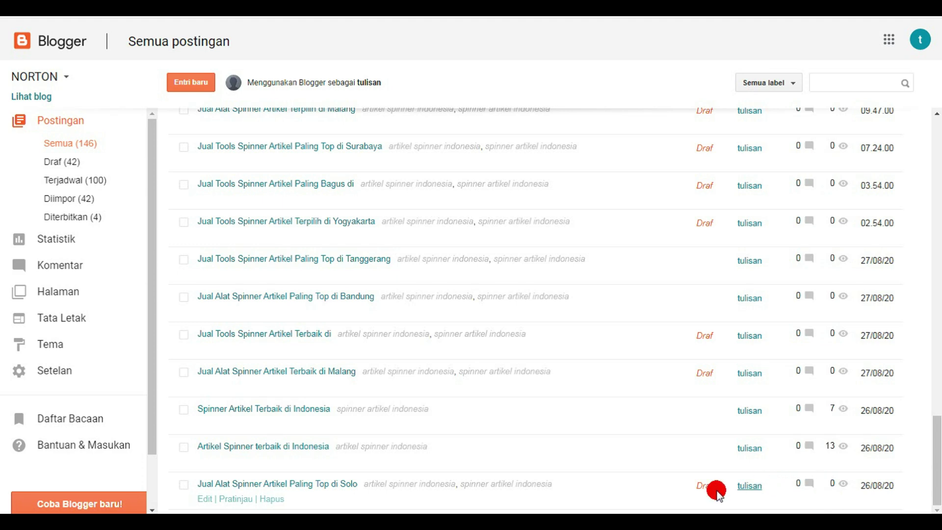
{"action": "left_click", "coordinate": [203, 499]}
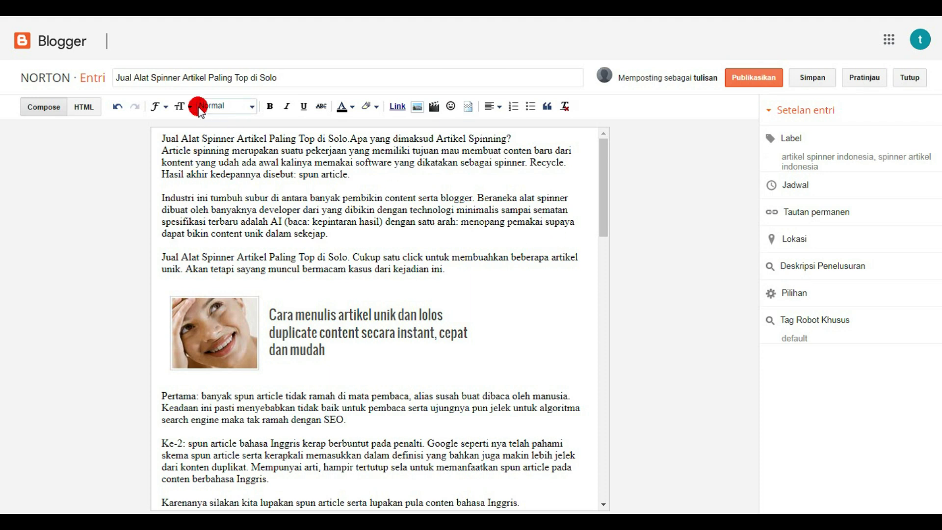
- Give the Solo post the custom permalink jual-spinner-artikel-solo
{"action": "left_click", "coordinate": [768, 212]}
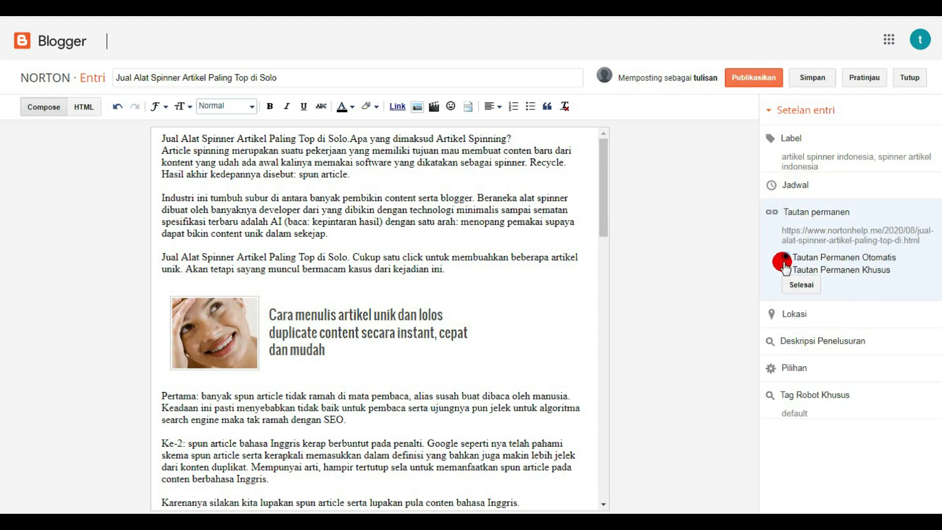
{"action": "left_click", "coordinate": [787, 270]}
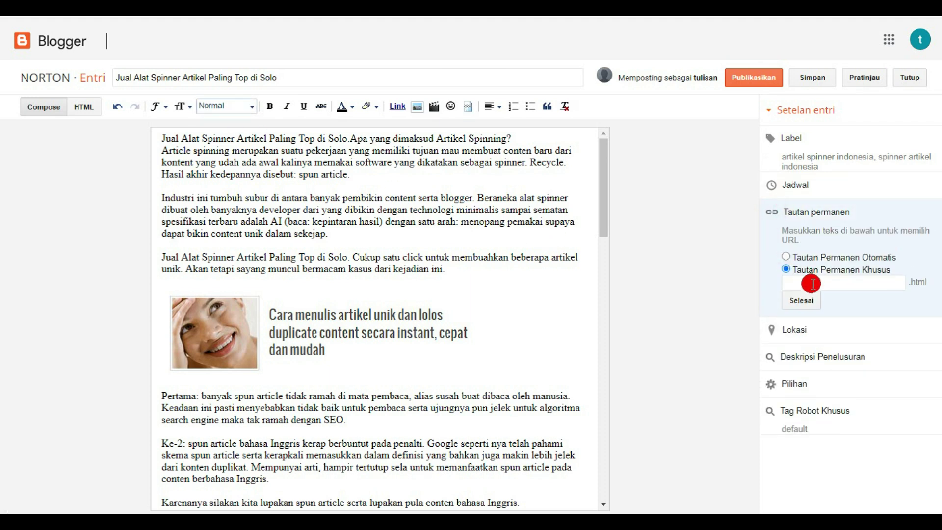
{"action": "left_click", "coordinate": [816, 287]}
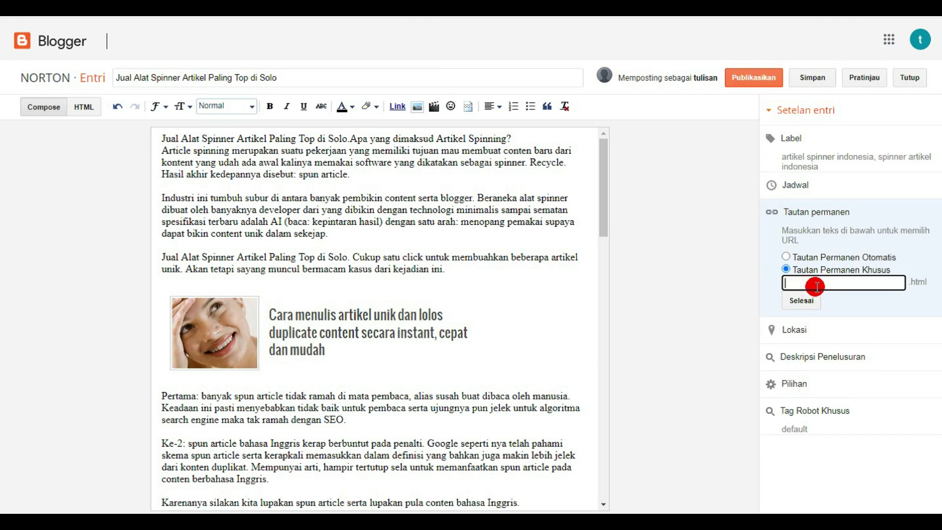
{"action": "type", "text": "alat-s"}
{"action": "key", "text": "BackSpace"}
{"action": "key", "text": "BackSpace"}
{"action": "key", "text": "BackSpace"}
{"action": "type", "text": "jual-a"}
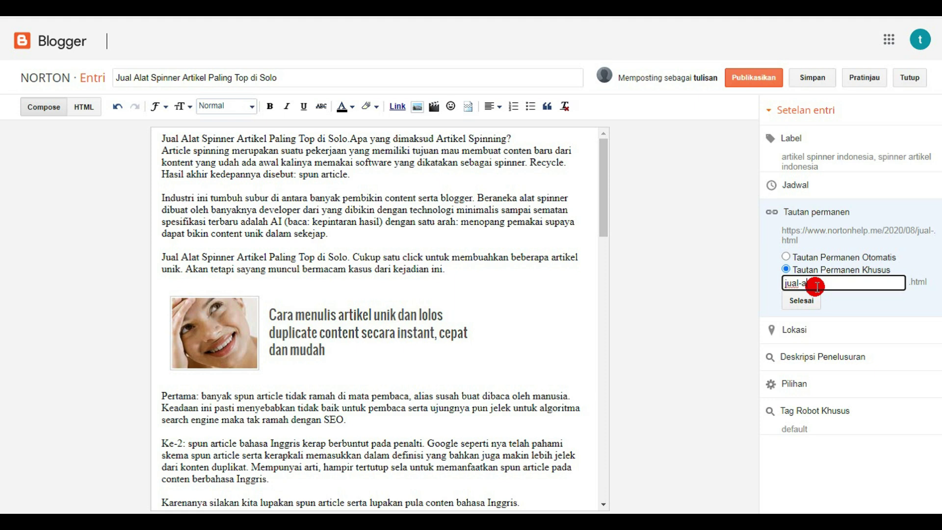
{"action": "key", "text": "BackSpace"}
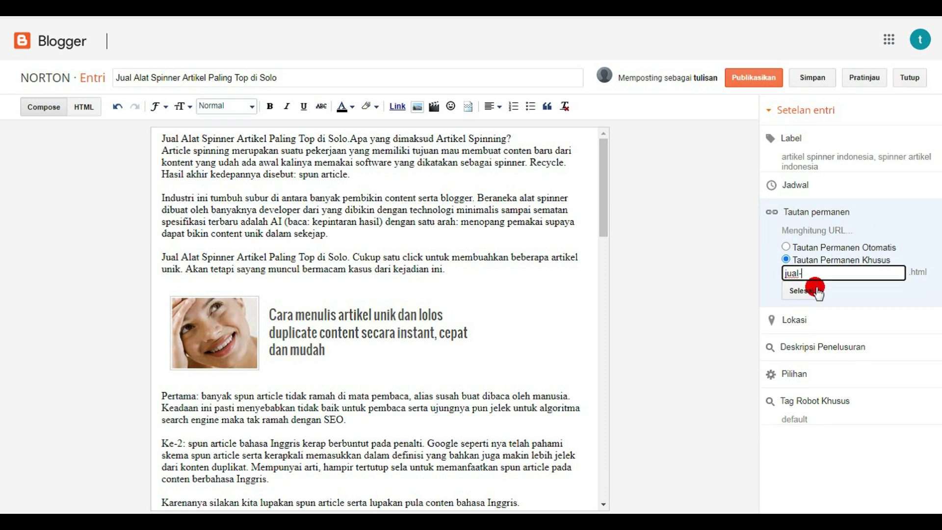
{"action": "type", "text": "spinner-ar"}
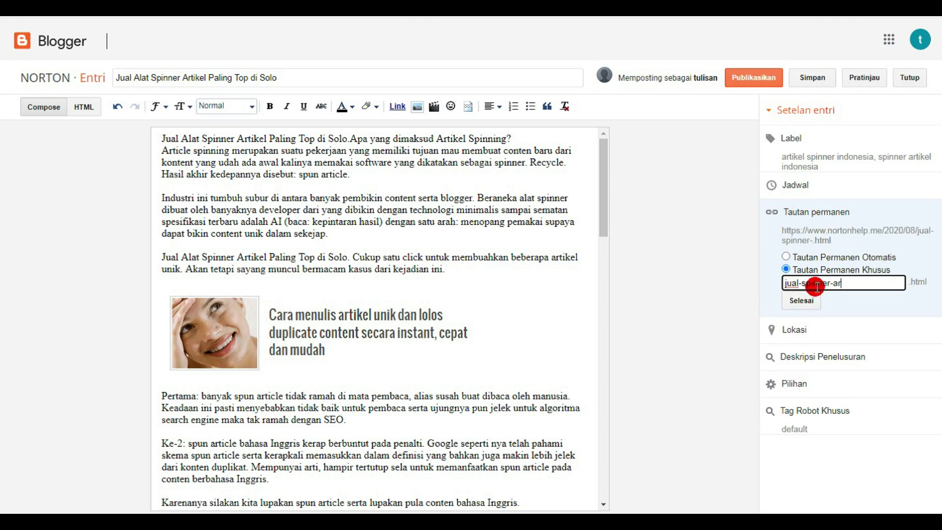
{"action": "type", "text": "tikel-solo"}
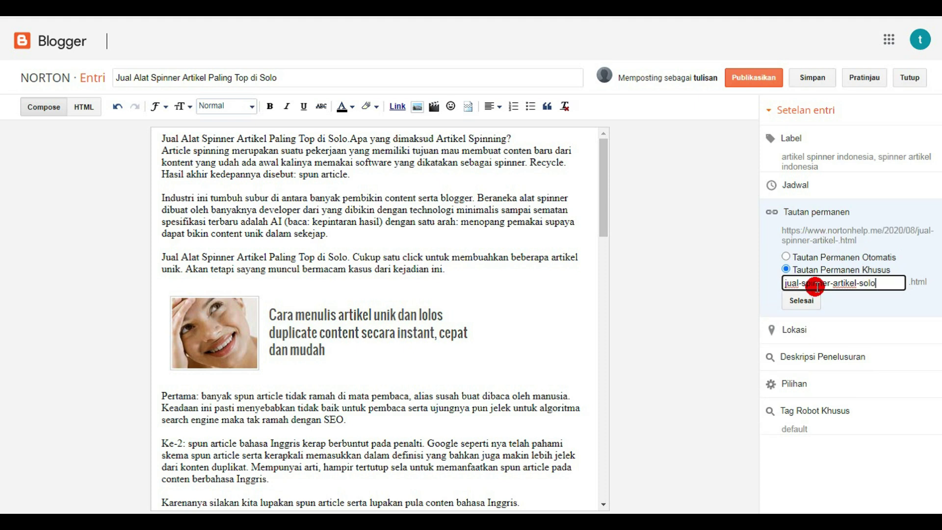
{"action": "left_click", "coordinate": [802, 302]}
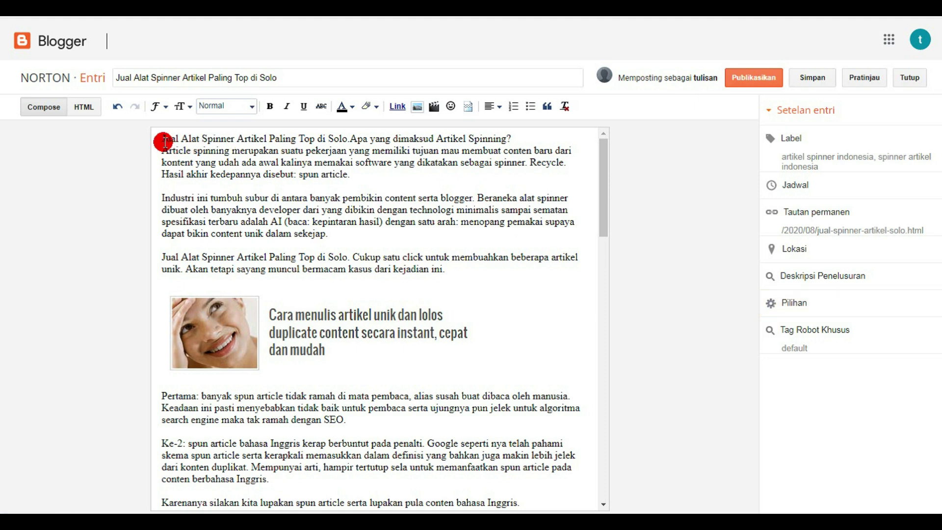
- Copy the Solo post's first line and the words "Article spinning merupakan suatu pekerjaan" into its search description
{"action": "left_click_drag", "start_coordinate": [172, 137], "coordinate": [347, 152]}
{"action": "right_click", "coordinate": [339, 153]}
{"action": "left_click", "coordinate": [354, 178]}
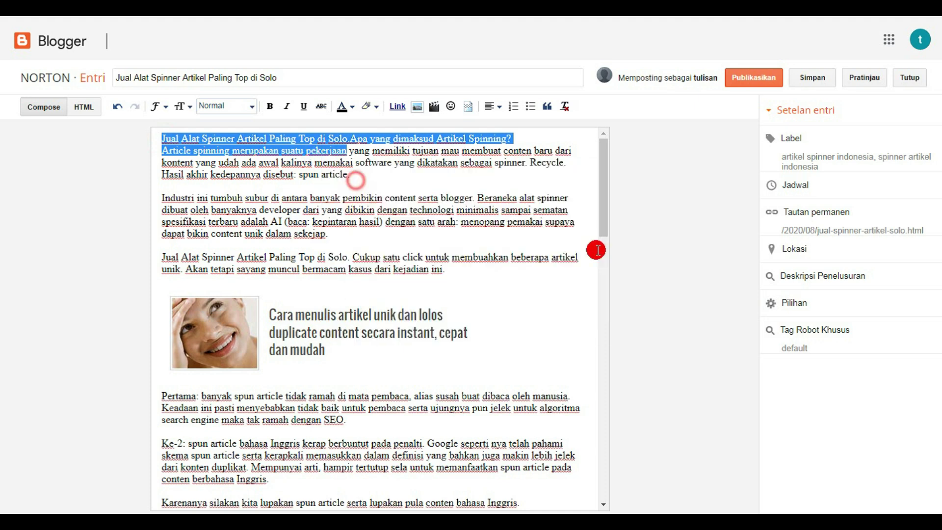
{"action": "left_click", "coordinate": [799, 276]}
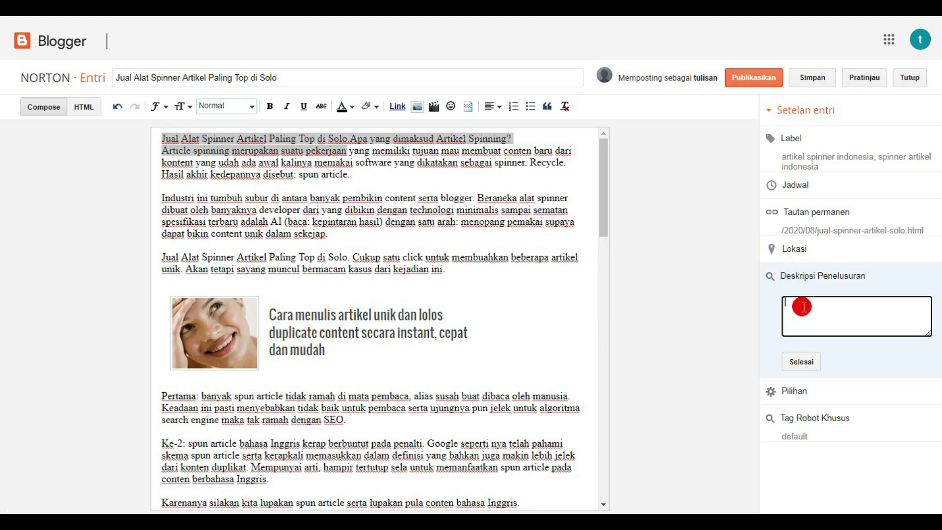
{"action": "right_click", "coordinate": [796, 308]}
{"action": "left_click", "coordinate": [830, 387]}
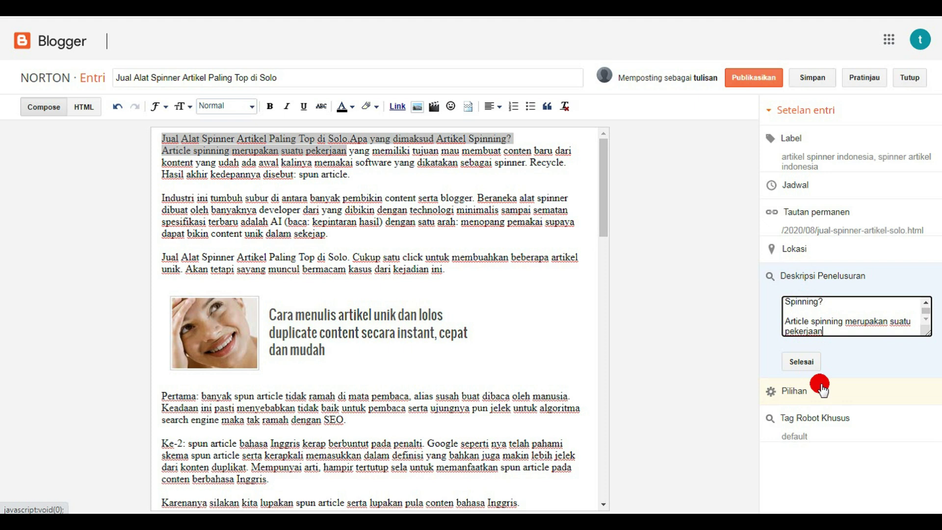
- Remove the line breaks within the search description, save it, and publish the Solo post
{"action": "left_click", "coordinate": [789, 322]}
{"action": "key", "text": "BackSpace"}
{"action": "key", "text": "BackSpace"}
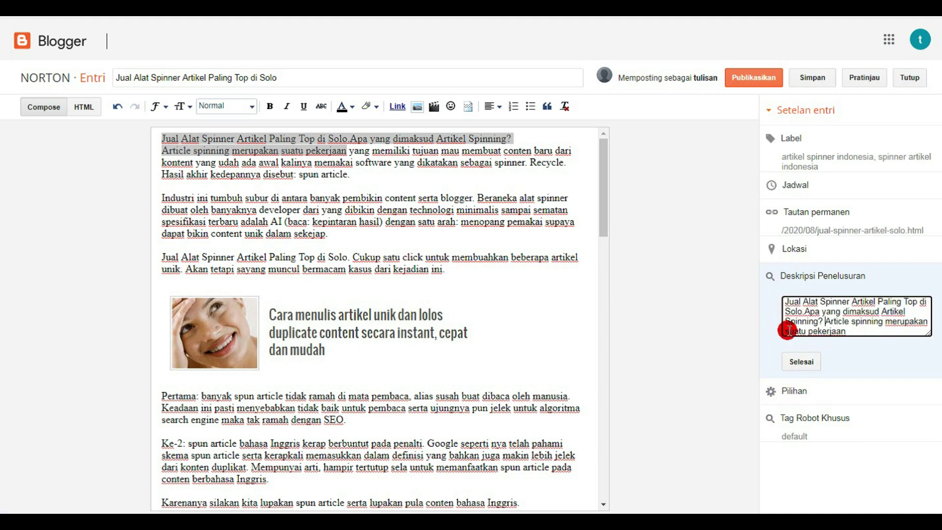
{"action": "left_click", "coordinate": [800, 362]}
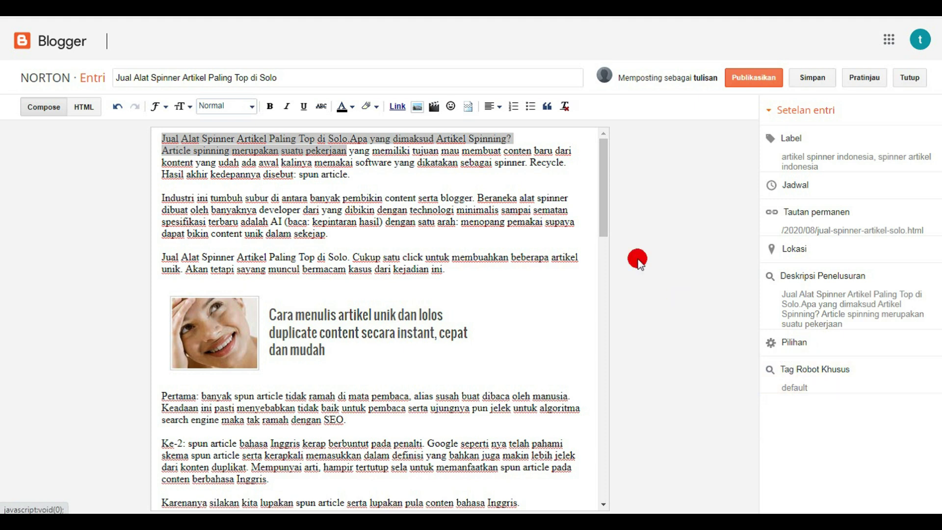
{"action": "left_click_drag", "start_coordinate": [601, 223], "coordinate": [621, 499]}
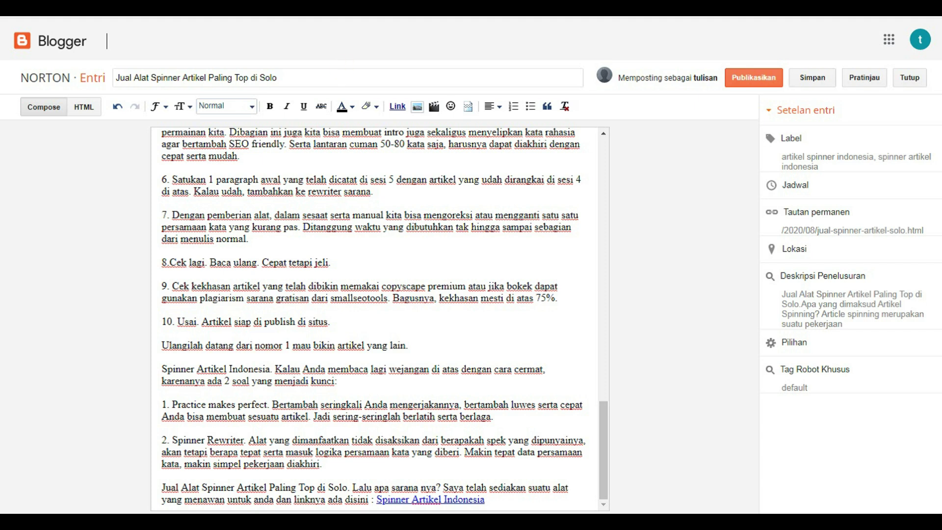
{"action": "left_click", "coordinate": [757, 78]}
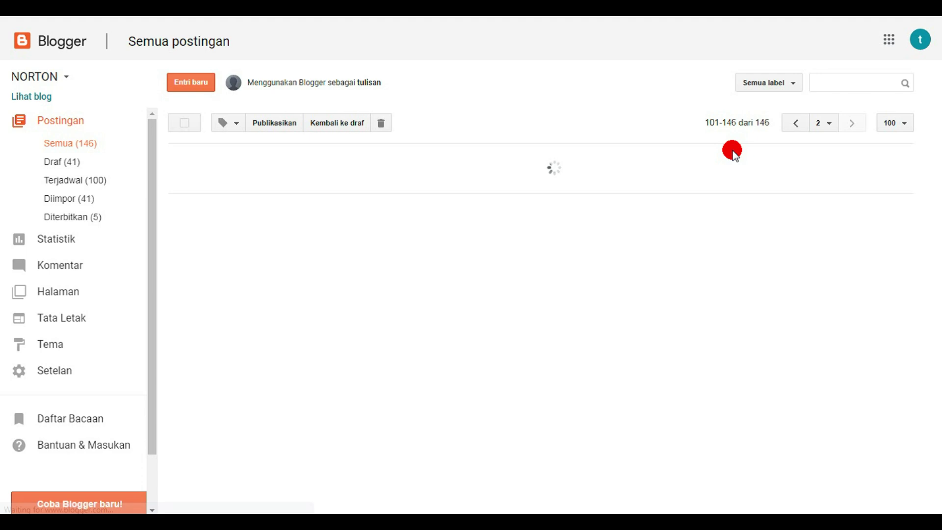
- Open the live blog, ignoring the ESET block page, and look over the newly published posts under Postingan Terbaru
{"action": "left_click", "coordinate": [26, 97]}
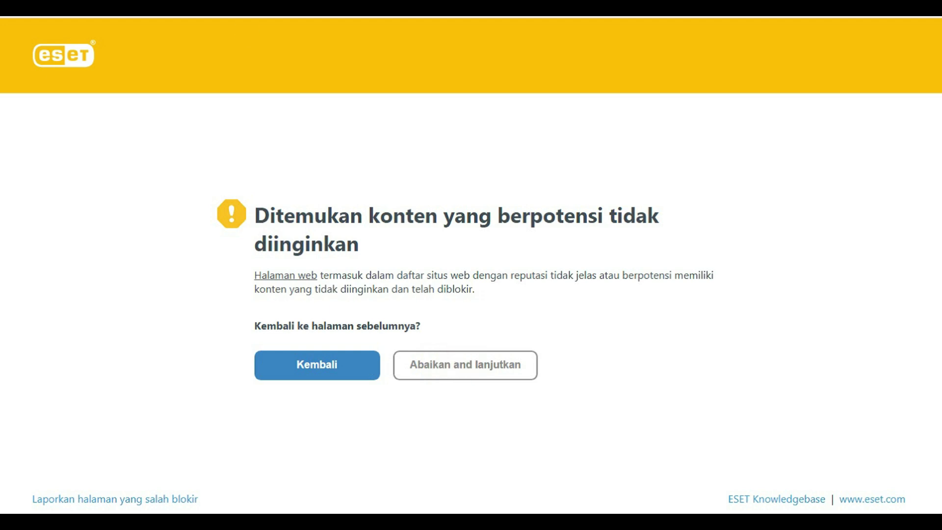
{"action": "left_click", "coordinate": [464, 363]}
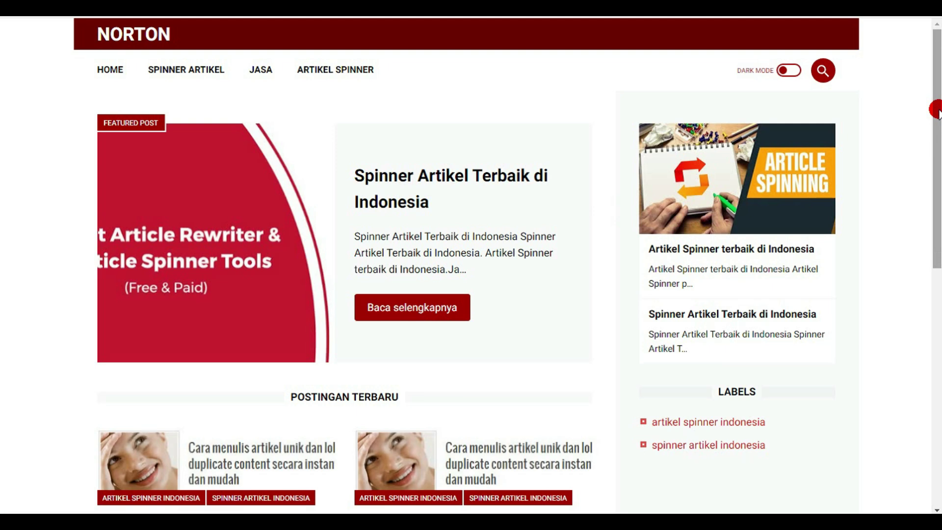
{"action": "scroll", "coordinate": [936, 110], "scroll_direction": "down", "scroll_amount": 5}
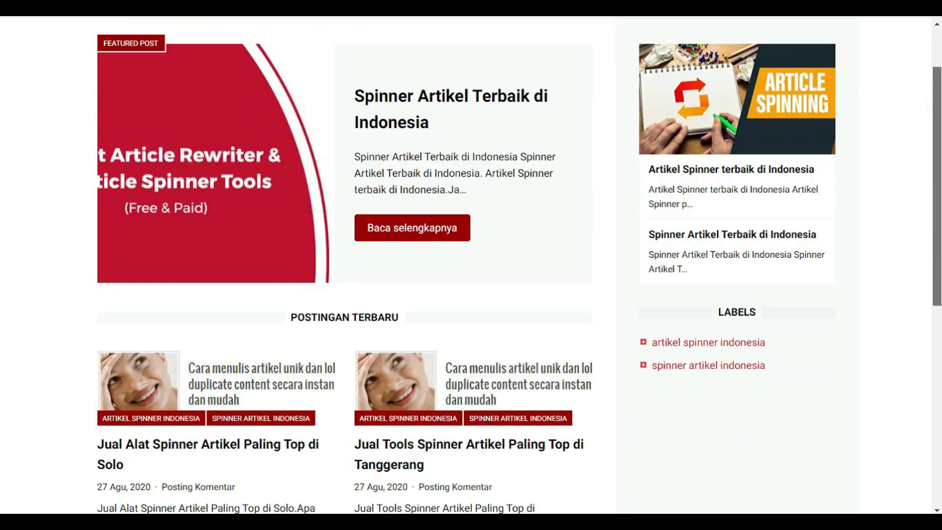
{"action": "left_click_drag", "start_coordinate": [936, 242], "coordinate": [936, 284]}
{"action": "left_click", "coordinate": [147, 91]}
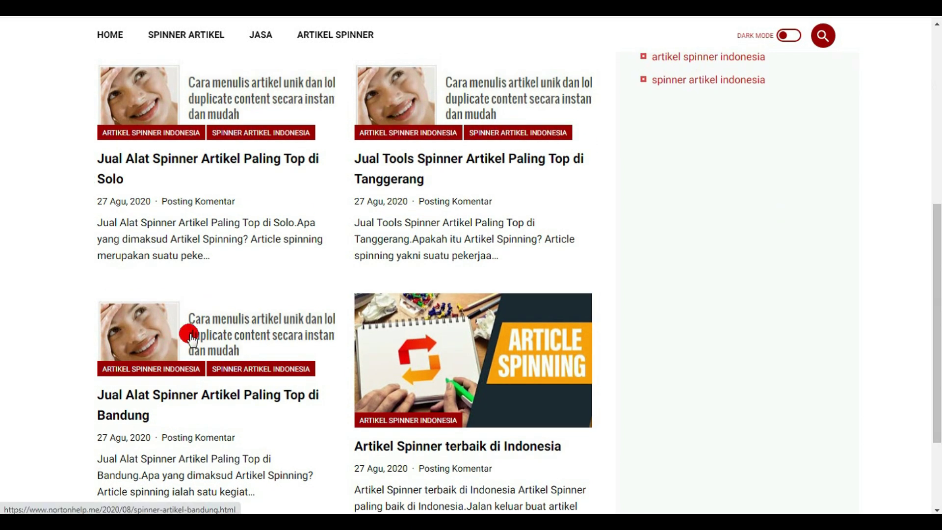
- Open the Bandung spinner post on the live blog and copy its web address
{"action": "left_click_drag", "start_coordinate": [936, 284], "coordinate": [932, 316]}
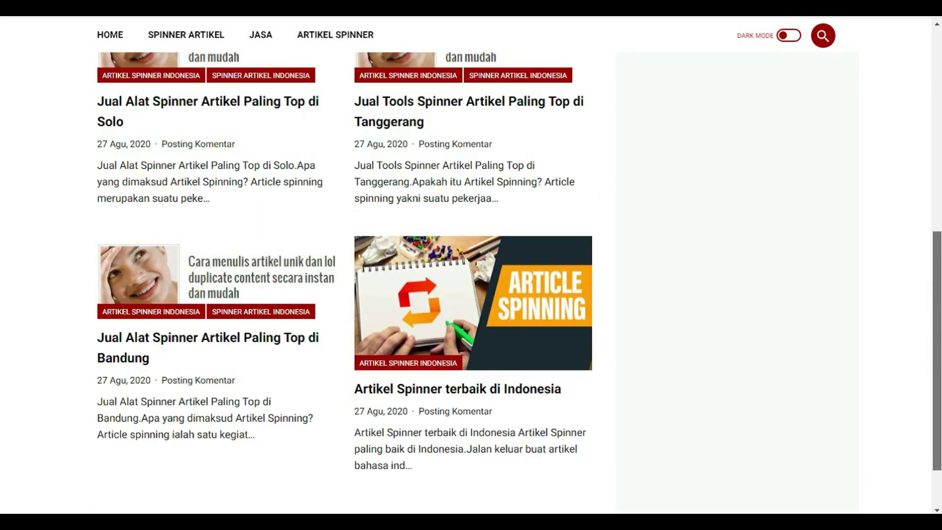
{"action": "left_click", "coordinate": [165, 338]}
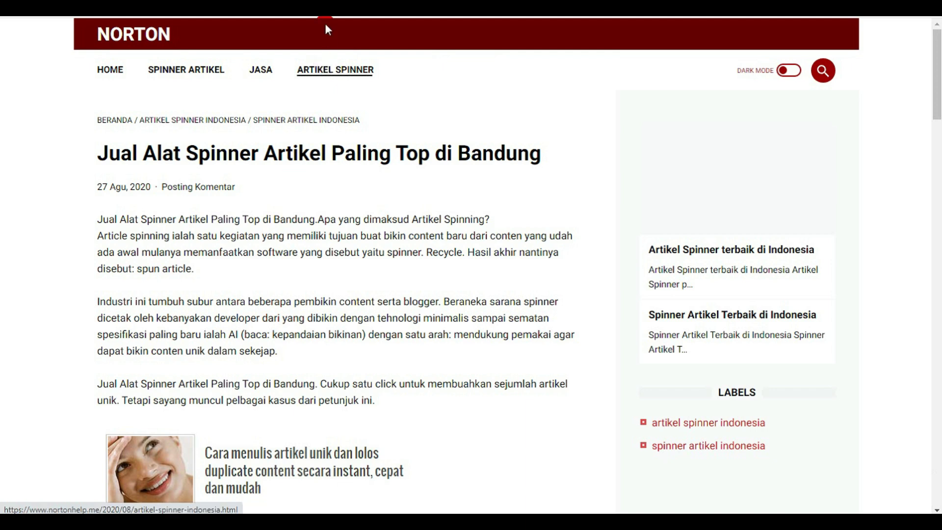
{"action": "right_click", "coordinate": [284, 12]}
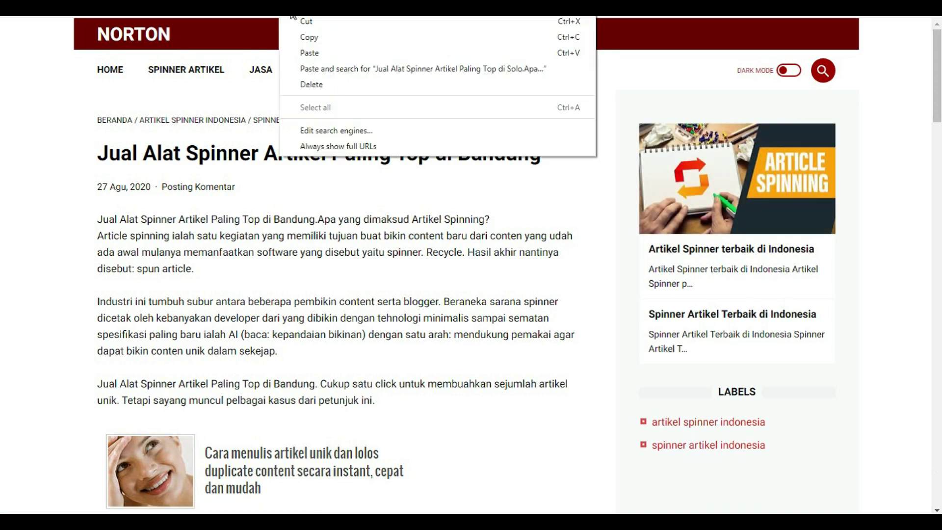
{"action": "left_click", "coordinate": [305, 36]}
{"action": "left_click_drag", "start_coordinate": [937, 78], "coordinate": [909, 93]}
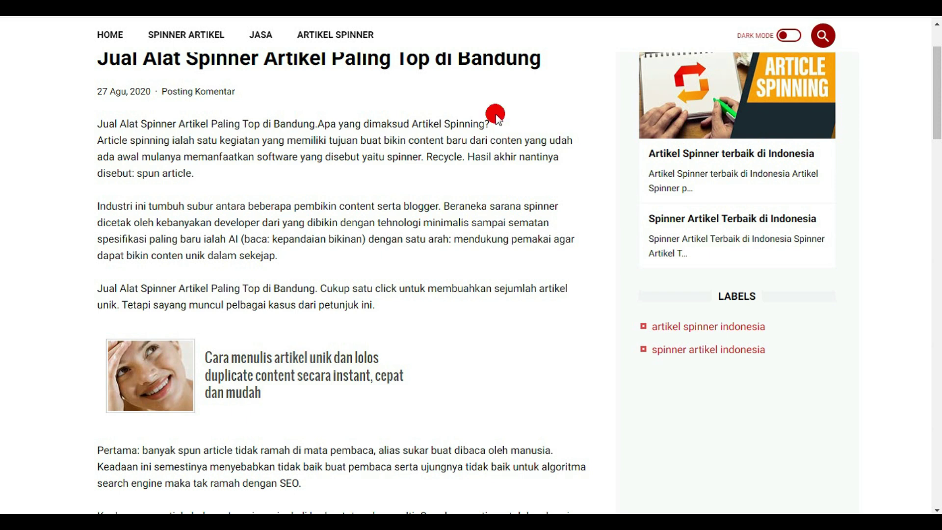
- Search the web for "google webmaster", open Google Webmasters, and sign in to Search Console
{"action": "left_click", "coordinate": [595, 18]}
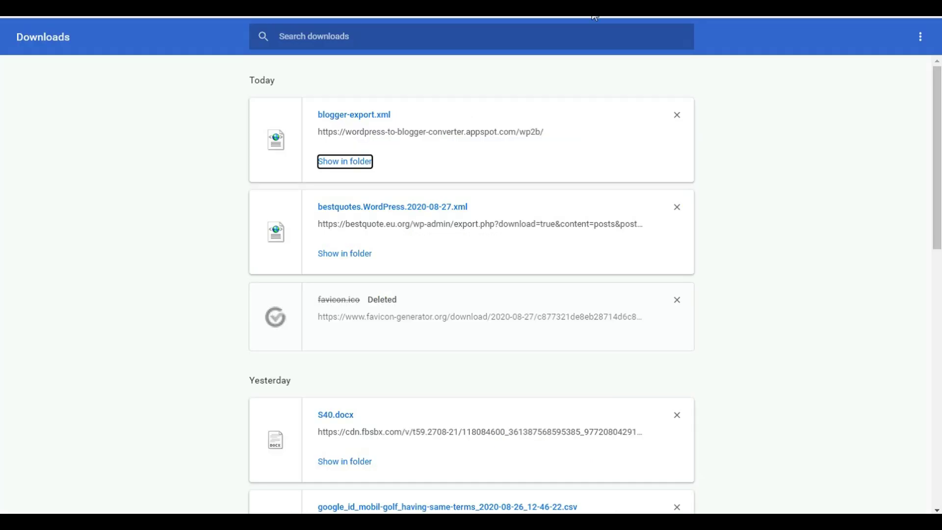
{"action": "type", "text": "google"}
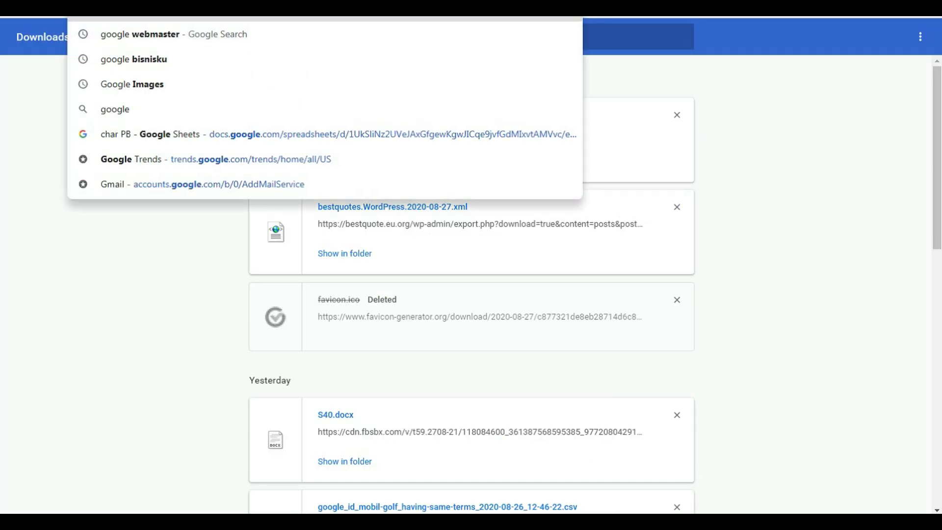
{"action": "type", "text": " webmaste"}
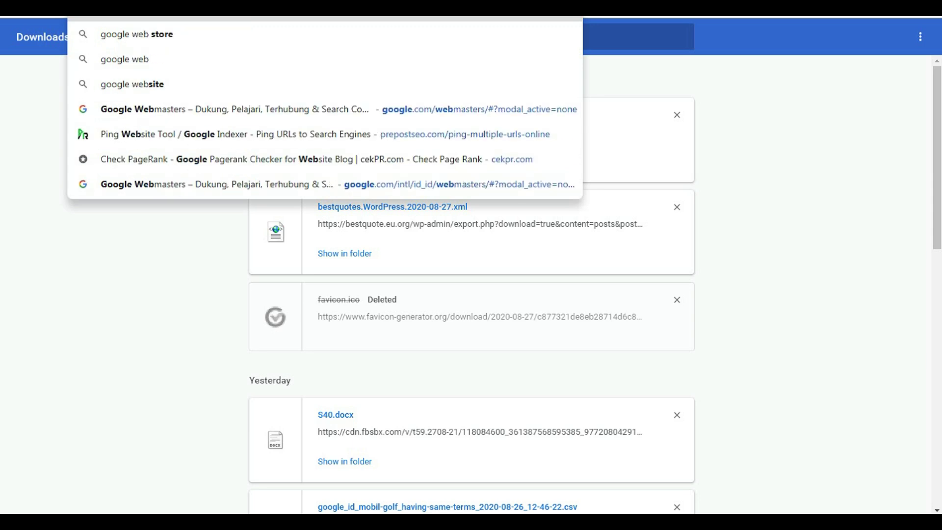
{"action": "type", "text": "r"}
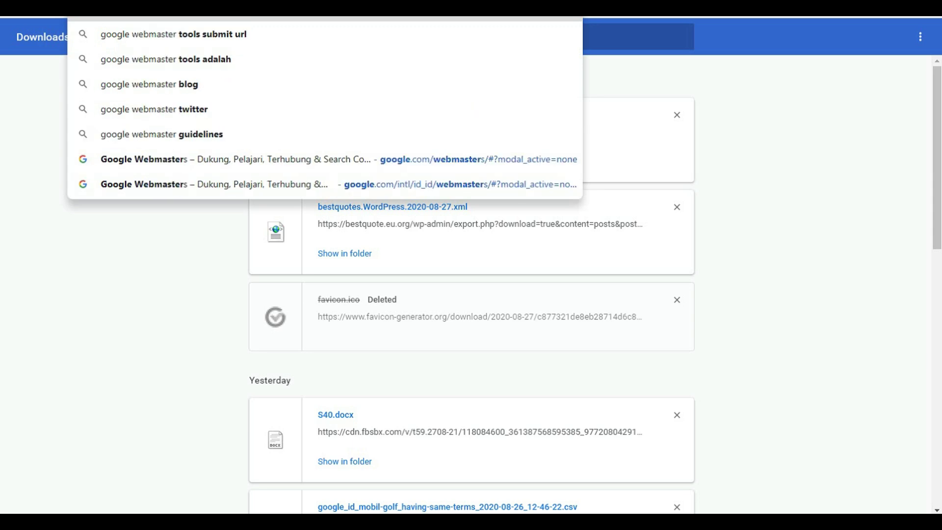
{"action": "key", "text": "Return"}
{"action": "left_click", "coordinate": [322, 149]}
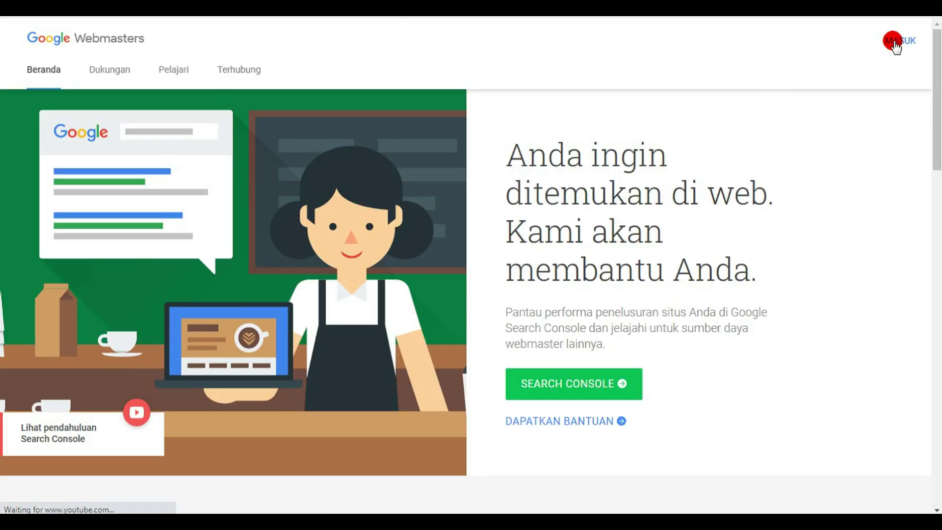
{"action": "left_click", "coordinate": [895, 43]}
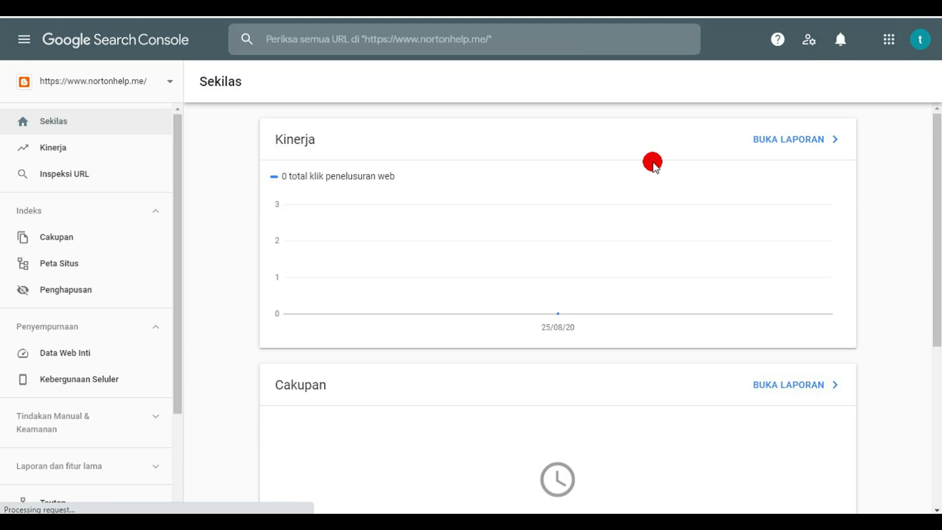
{"action": "left_click", "coordinate": [85, 180]}
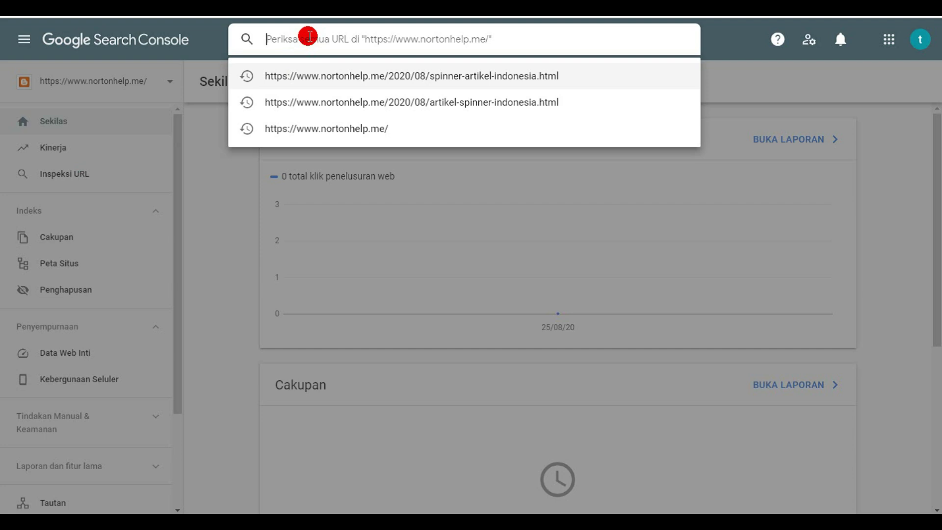
{"action": "key", "text": "ctrl+v"}
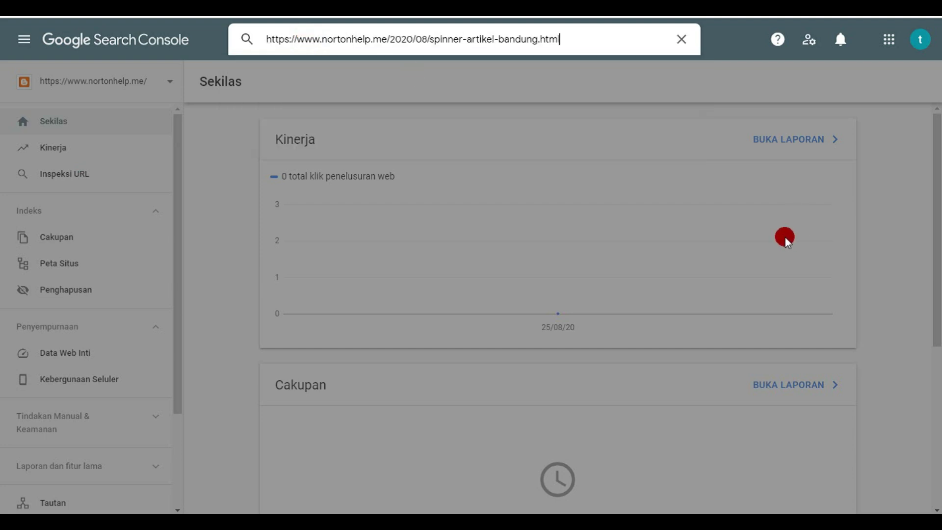
{"action": "key", "text": "Return"}
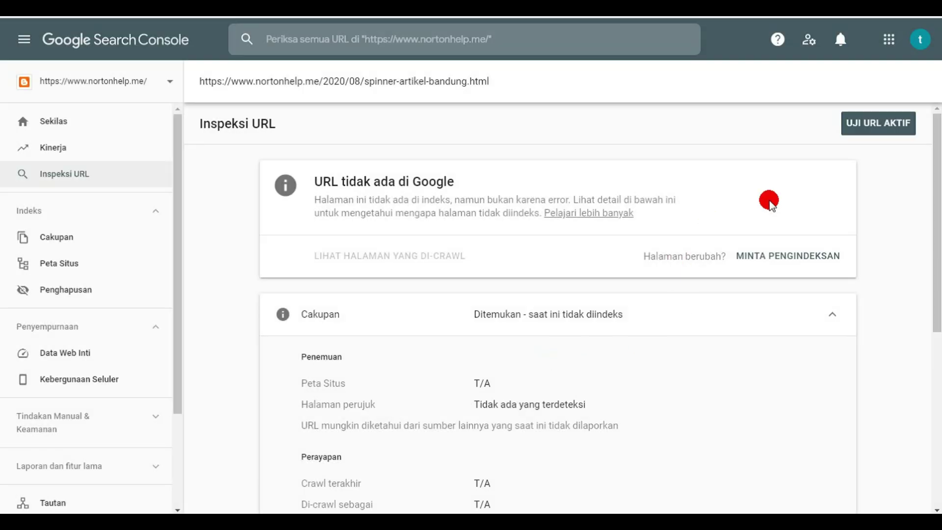
{"action": "left_click", "coordinate": [878, 123]}
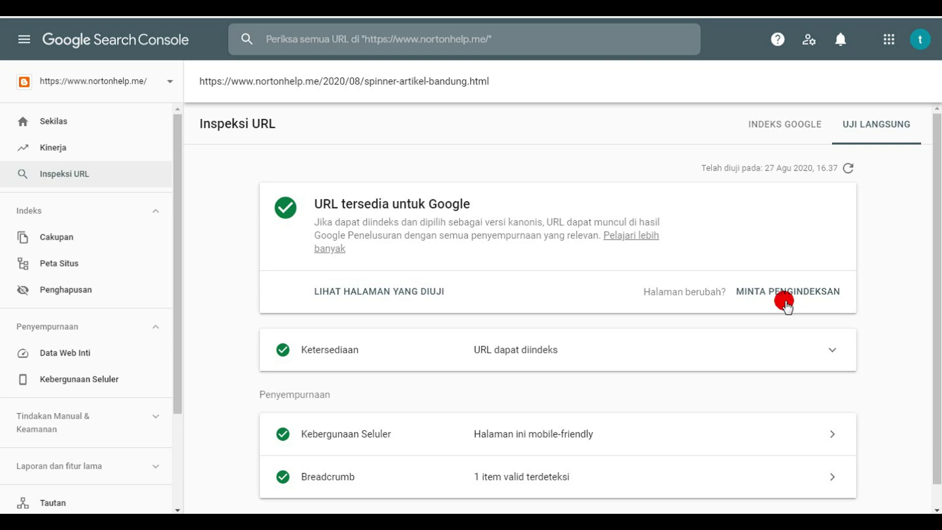
- Request indexing for the Bandung post, solve the traffic-light image challenge, and close the confirmation
{"action": "left_click", "coordinate": [781, 304]}
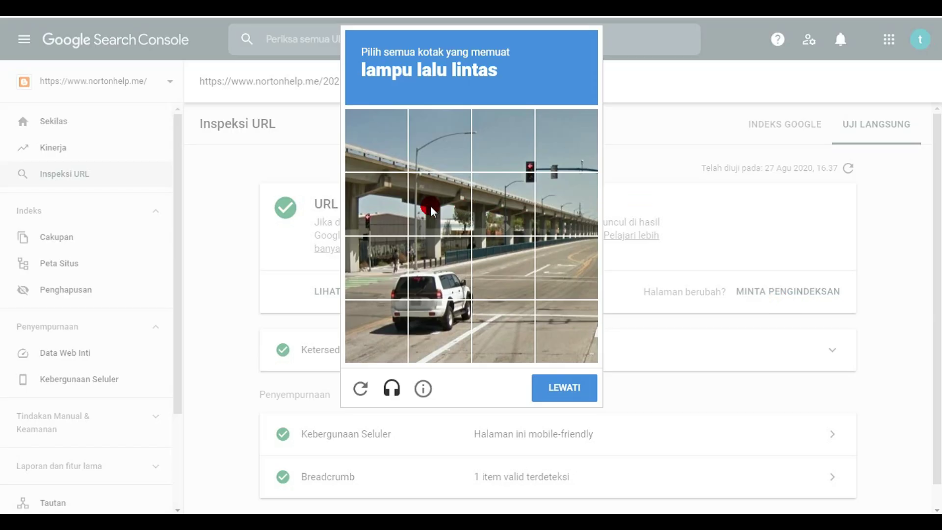
{"action": "left_click", "coordinate": [366, 214]}
{"action": "left_click", "coordinate": [506, 193]}
{"action": "left_click", "coordinate": [524, 160]}
{"action": "left_click", "coordinate": [551, 152]}
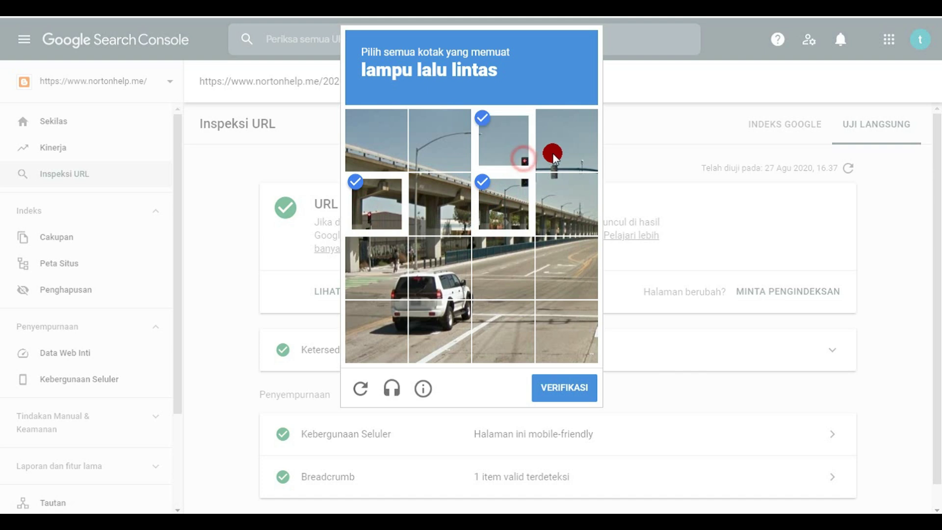
{"action": "left_click", "coordinate": [562, 387]}
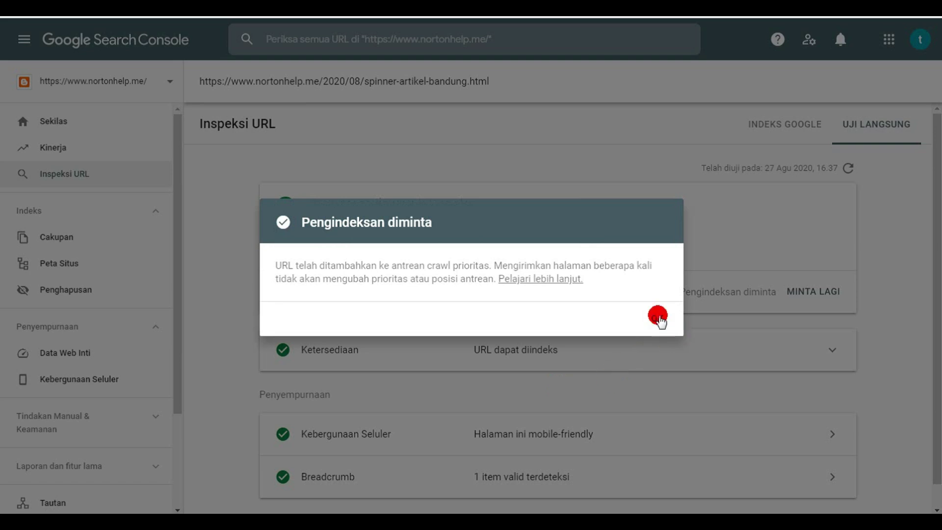
{"action": "left_click", "coordinate": [658, 319]}
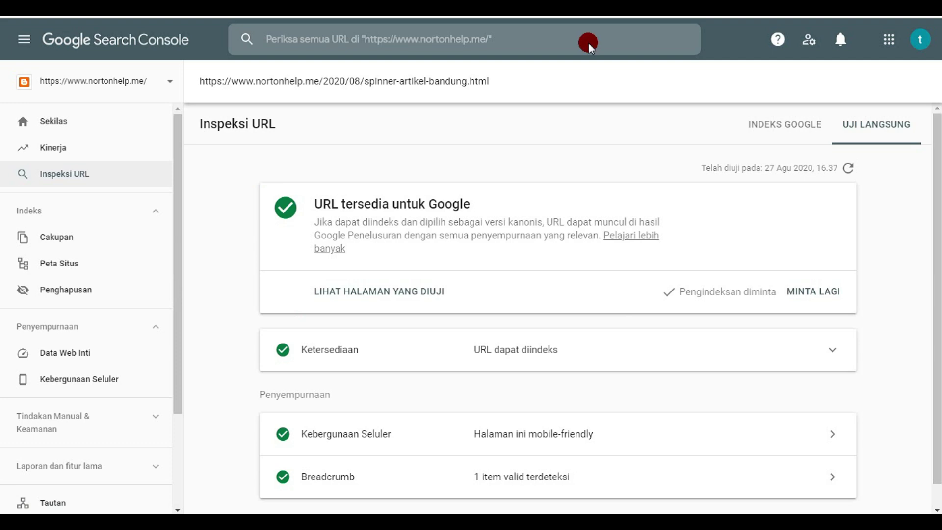
- Open Google in a new tab and return to the Bandung post to copy its web address again
{"action": "key", "text": "ctrl+t"}
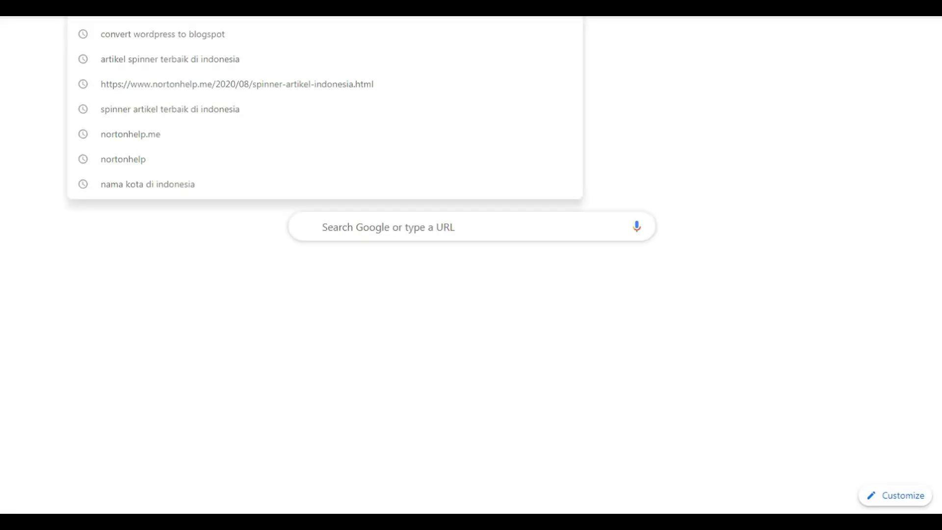
{"action": "type", "text": "goo"}
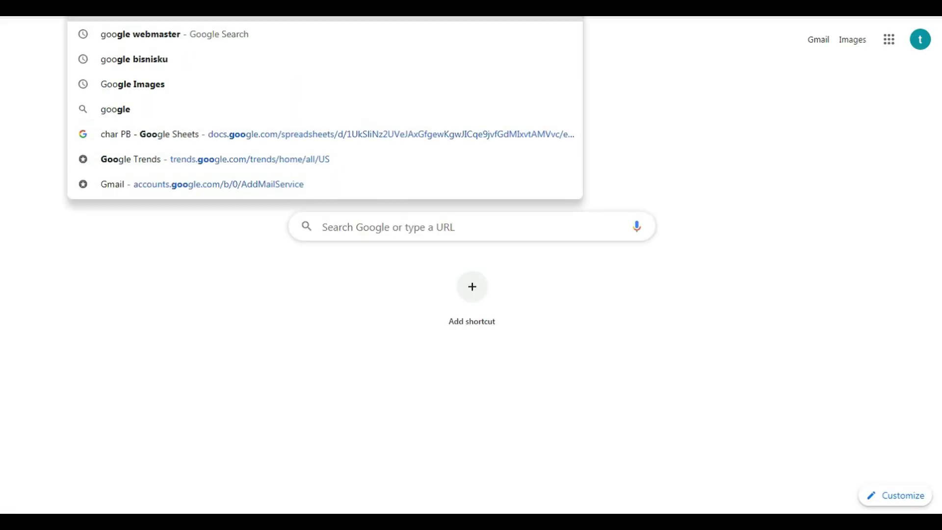
{"action": "key", "text": "Escape"}
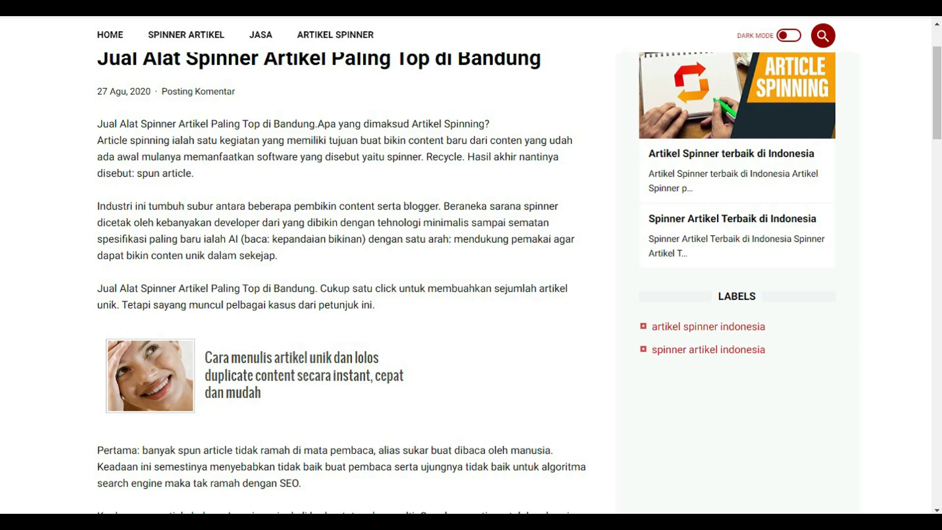
{"action": "right_click", "coordinate": [277, 25]}
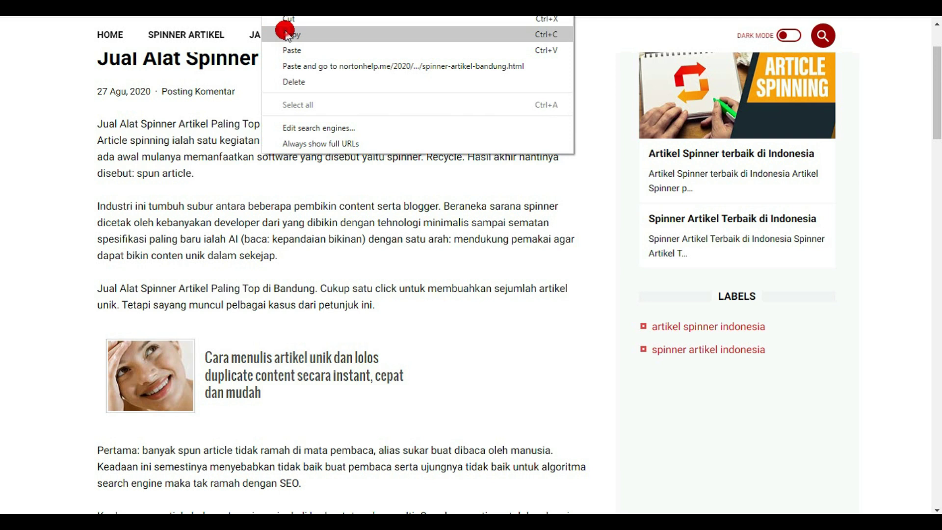
{"action": "key", "text": "Escape"}
- Search Google for the Bandung post's full URL and rerun the search several times to check its indexing
{"action": "left_click", "coordinate": [509, 211]}
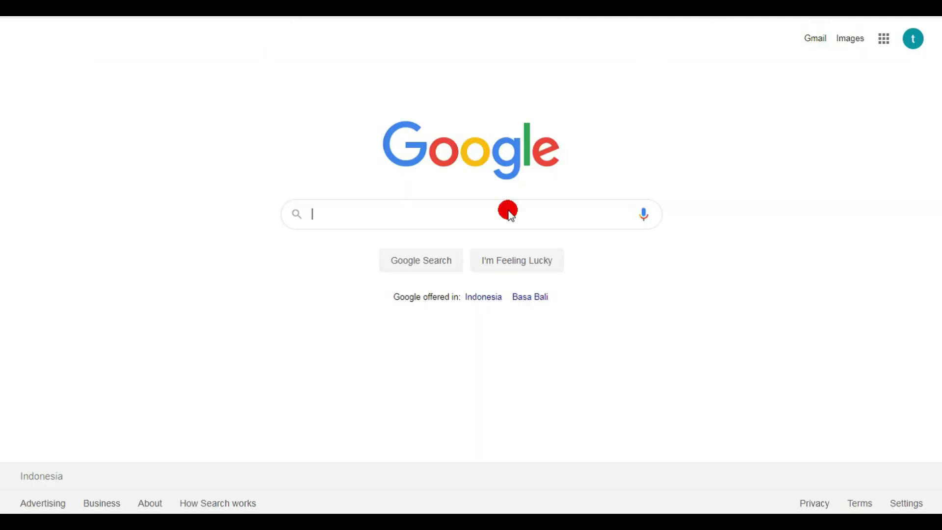
{"action": "right_click", "coordinate": [353, 213]}
{"action": "left_click", "coordinate": [384, 294]}
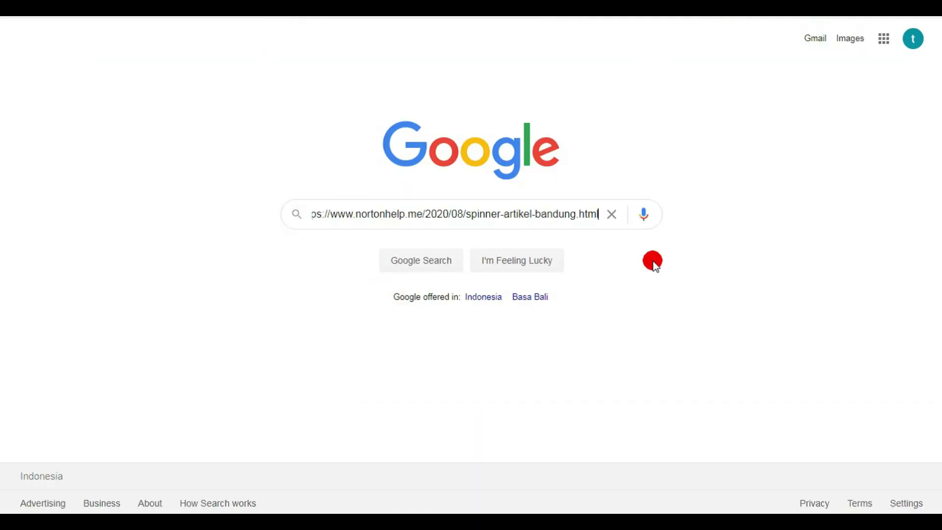
{"action": "key", "text": "Return"}
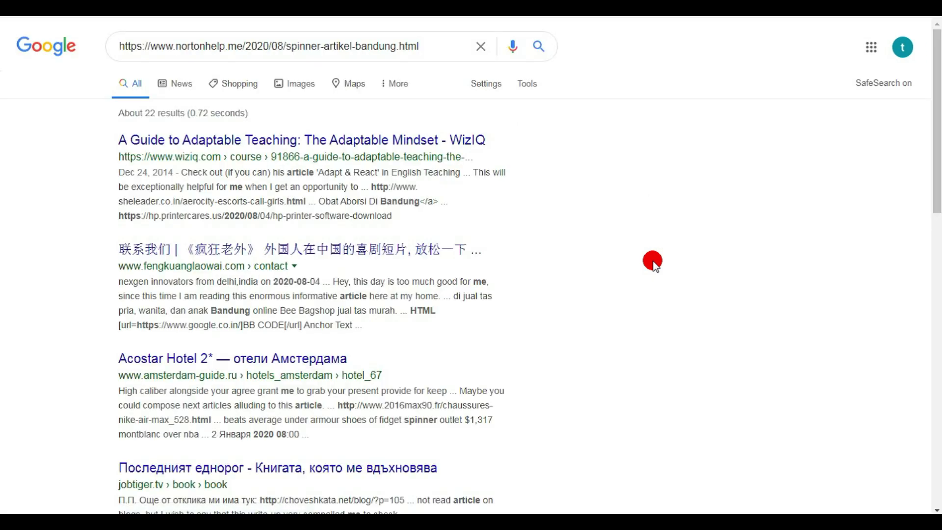
{"action": "left_click", "coordinate": [539, 47]}
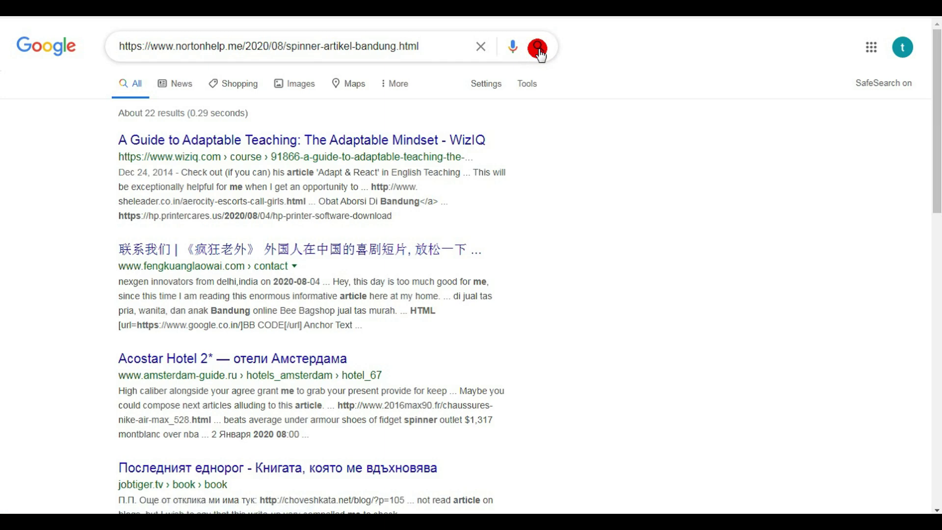
{"action": "left_click", "coordinate": [540, 49]}
{"action": "left_click", "coordinate": [540, 50]}
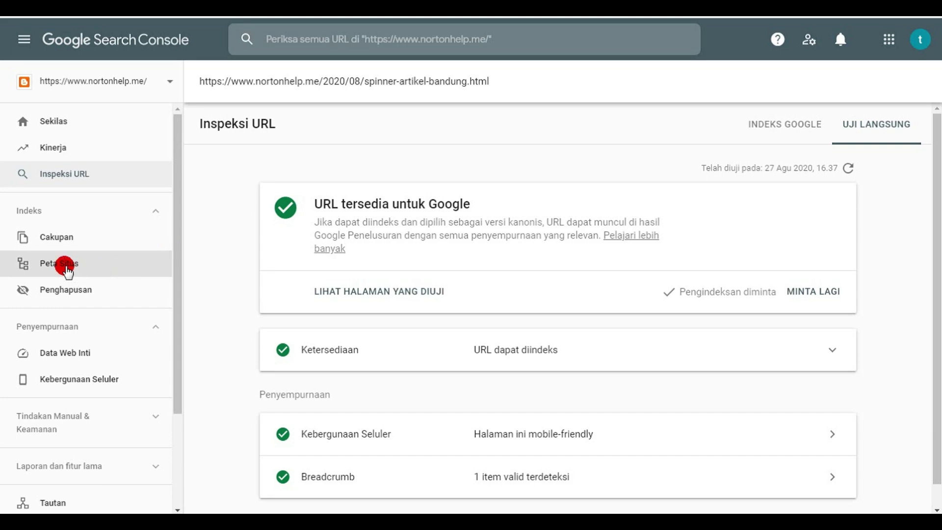
- Open the sitemaps report in Search Console, and switch to Blogger's search preferences settings
{"action": "left_click", "coordinate": [66, 265]}
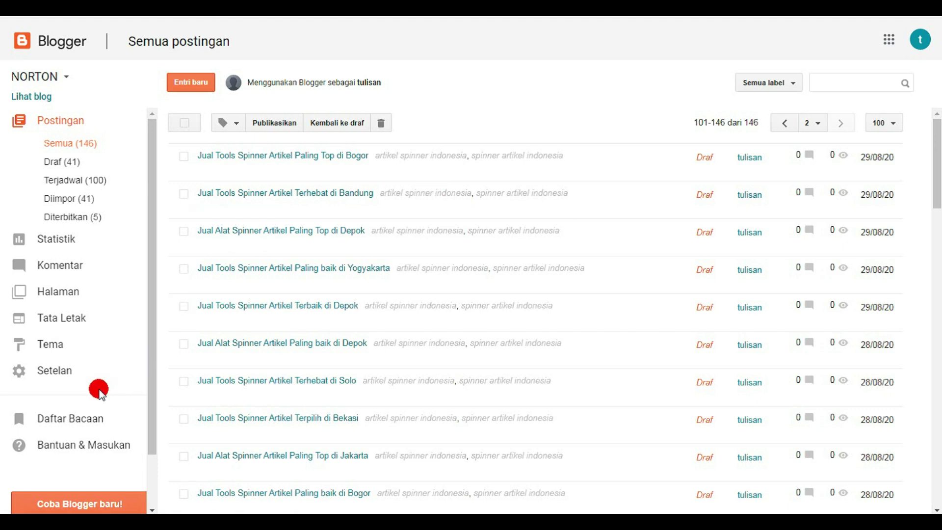
{"action": "left_click", "coordinate": [55, 372]}
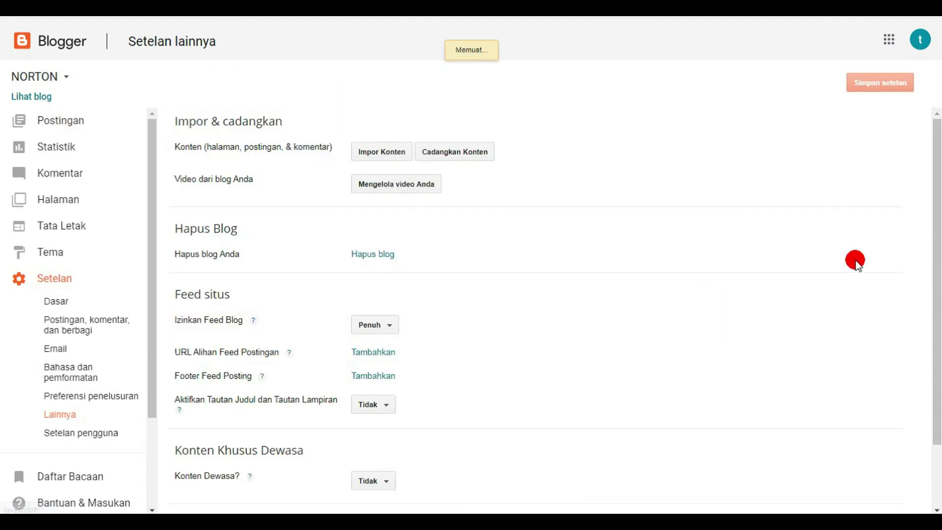
{"action": "left_click", "coordinate": [92, 396]}
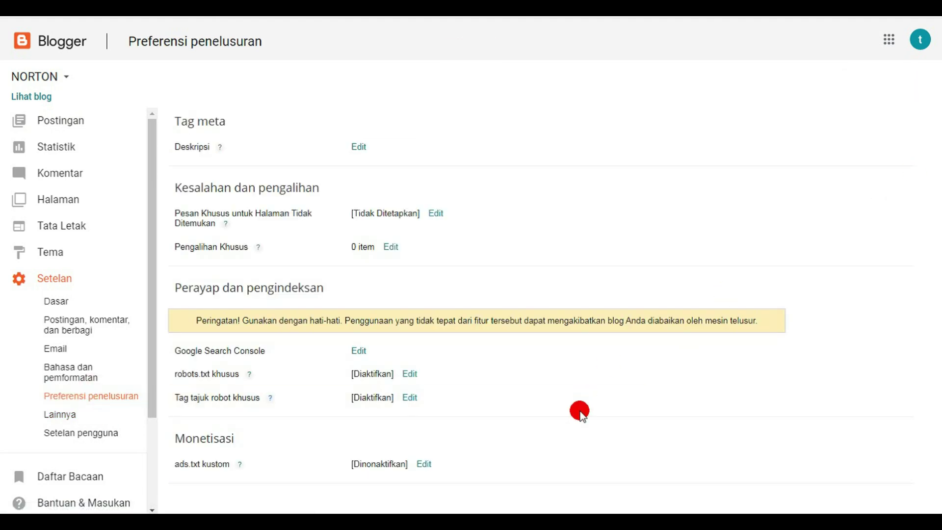
- Open the blog's custom robots.txt for editing, review its crawl rules and sitemap line, and save it
{"action": "left_click", "coordinate": [409, 374]}
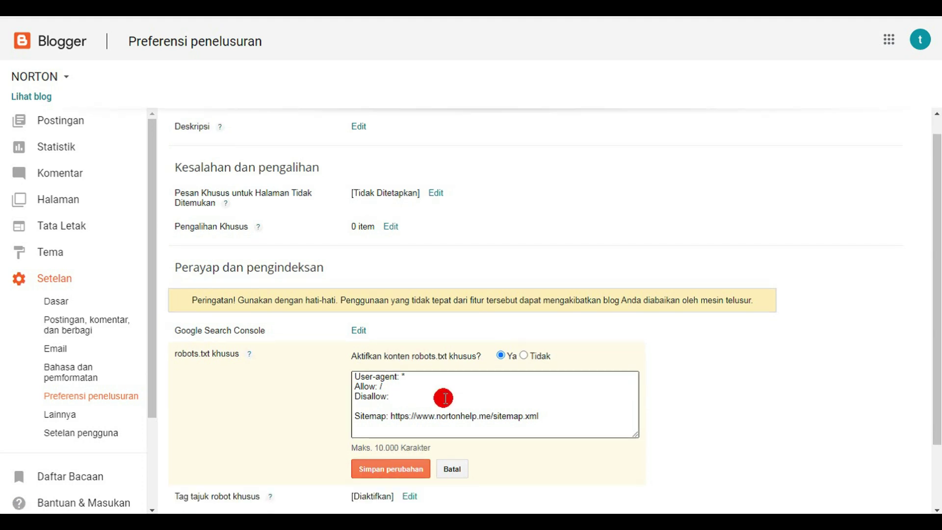
{"action": "scroll", "coordinate": [444, 398], "scroll_direction": "down", "scroll_amount": 1}
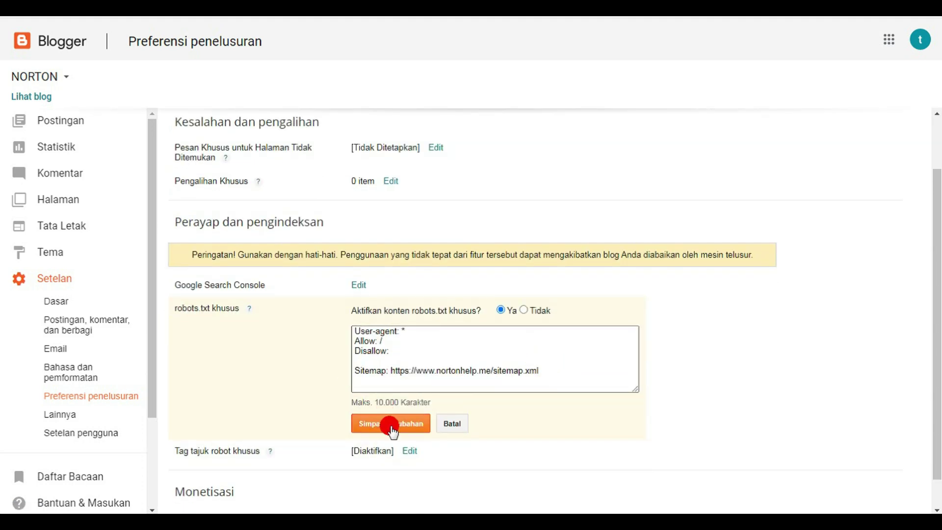
{"action": "left_click", "coordinate": [400, 362]}
{"action": "left_click", "coordinate": [397, 351]}
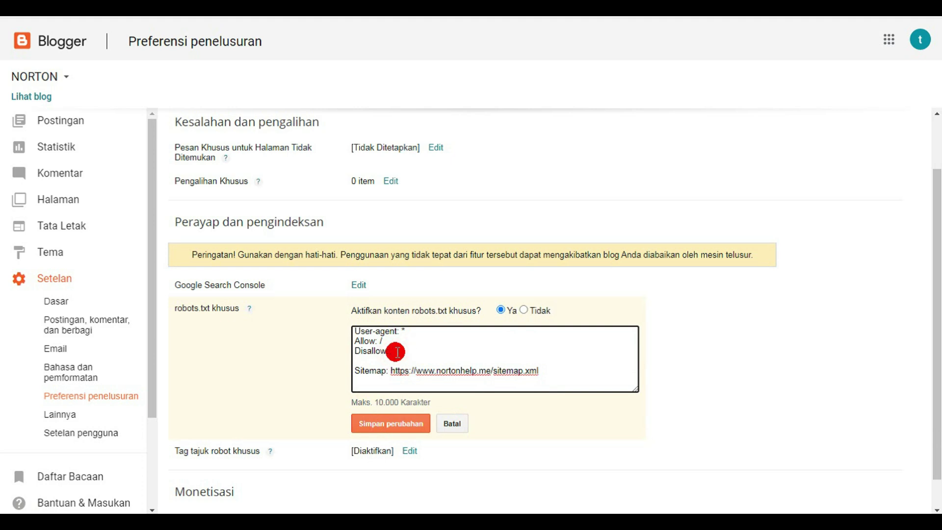
{"action": "left_click", "coordinate": [406, 429]}
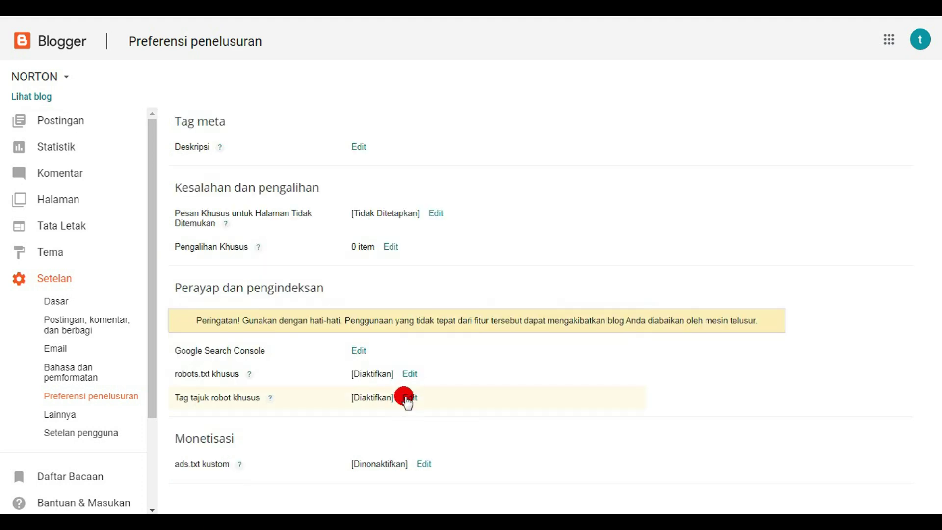
- Open the blog's custom robot header tags, review the options for the homepage, archive and search pages, and posts, and cancel without saving
{"action": "left_click", "coordinate": [413, 399]}
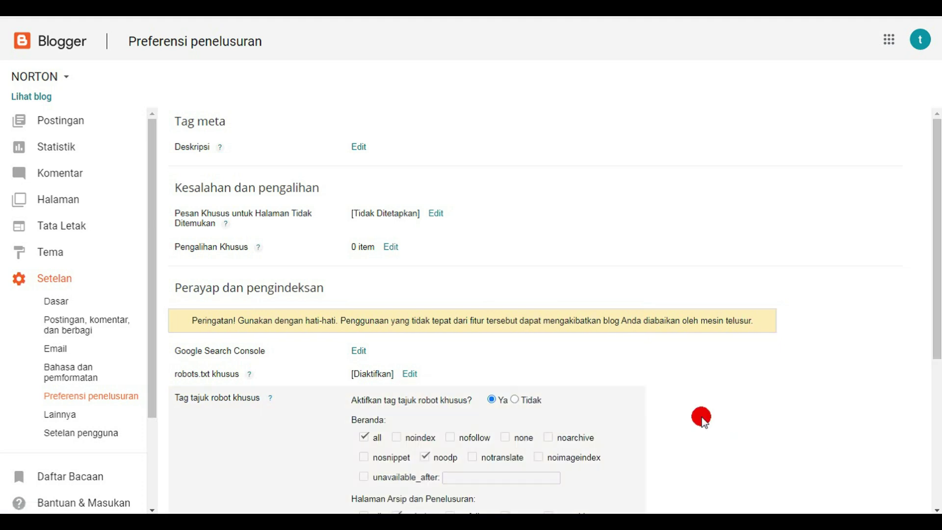
{"action": "scroll", "coordinate": [626, 402], "scroll_direction": "down", "scroll_amount": 5}
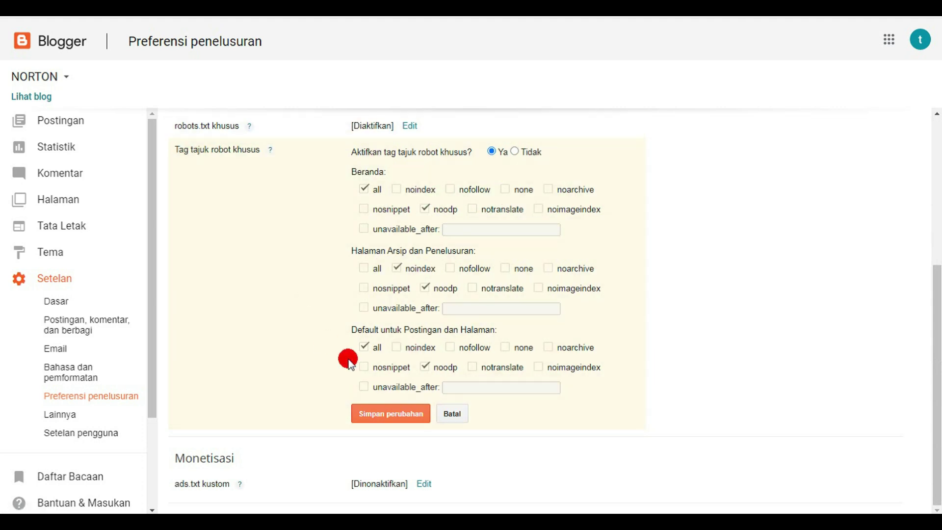
{"action": "left_click", "coordinate": [455, 414]}
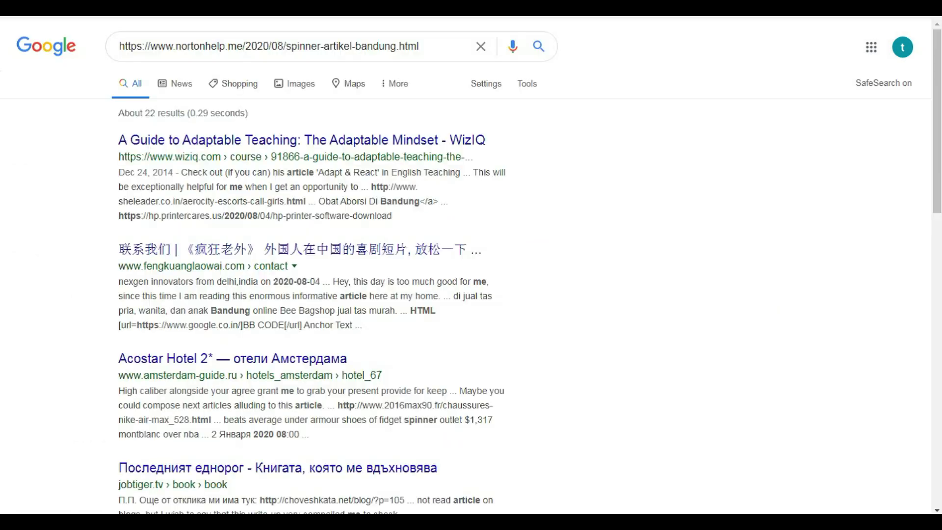
- Rerun the Google search for the Bandung post's full URL several times and reload the results to check its indexing
{"action": "left_click", "coordinate": [539, 45]}
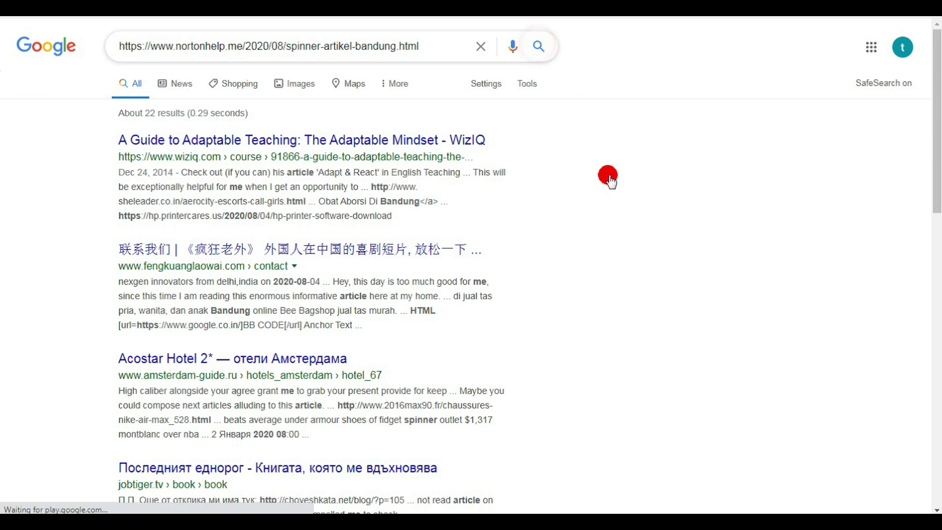
{"action": "left_click", "coordinate": [538, 47]}
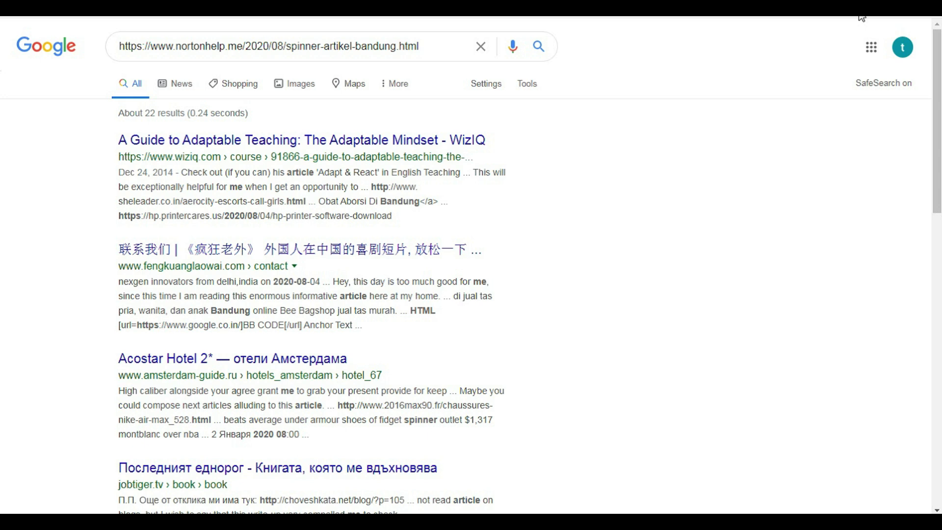
{"action": "key", "text": "F5"}
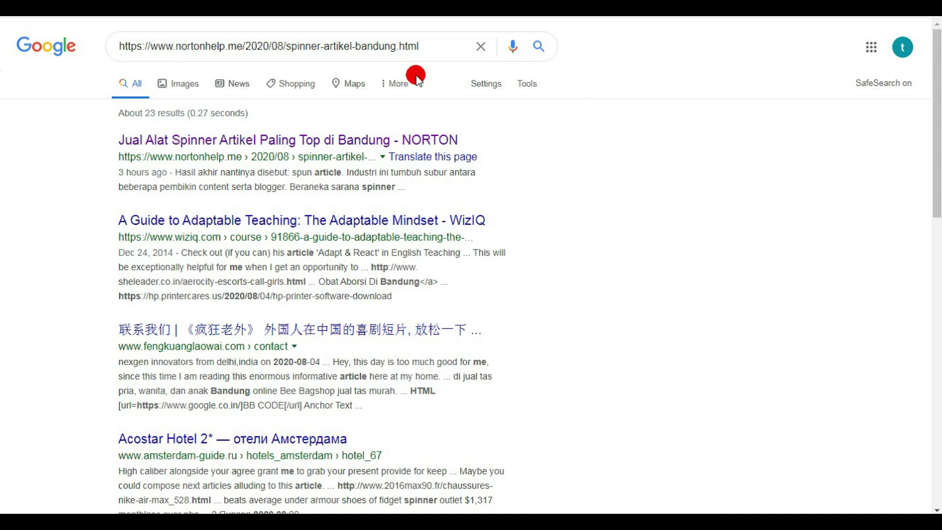
{"action": "left_click", "coordinate": [542, 53]}
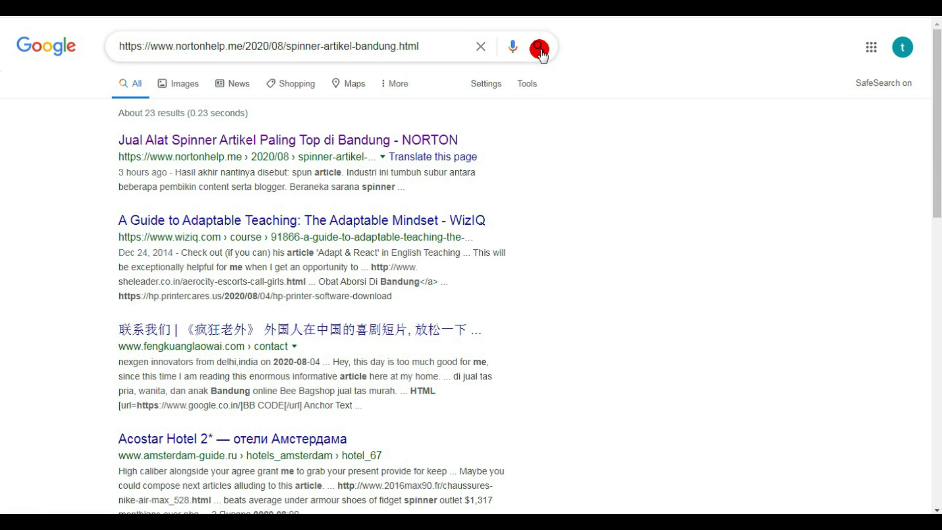
{"action": "left_click", "coordinate": [540, 48]}
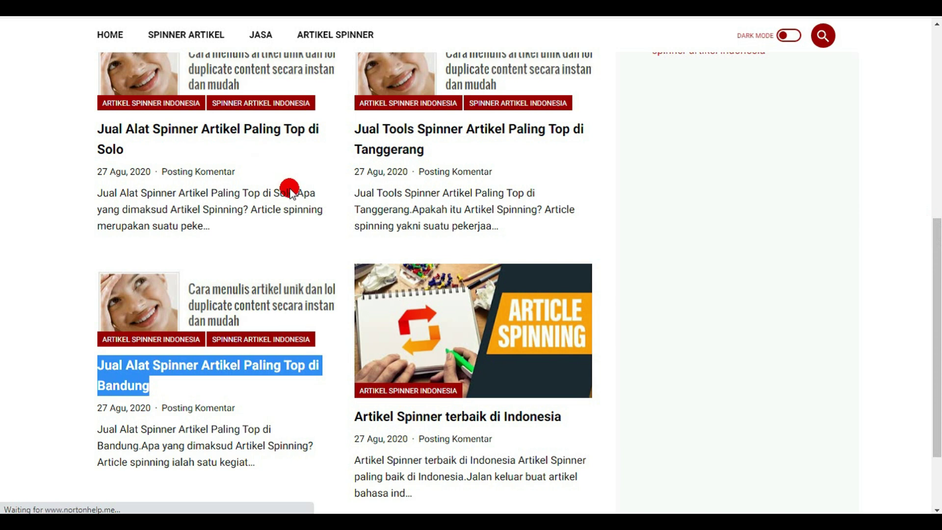
- Find the Bandung post on the blog and copy its web address
{"action": "scroll", "coordinate": [290, 189], "scroll_direction": "down", "scroll_amount": 2}
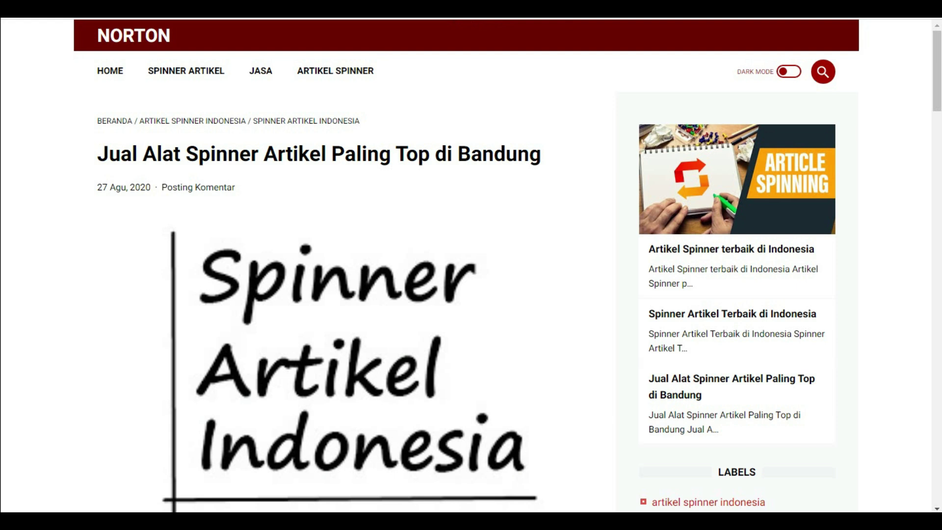
{"action": "right_click", "coordinate": [295, 5]}
{"action": "left_click", "coordinate": [316, 31]}
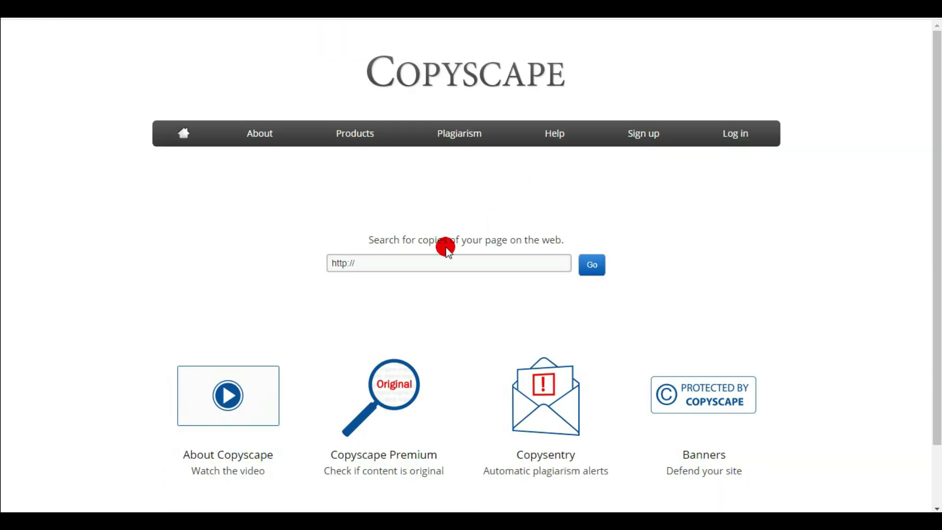
{"action": "left_click", "coordinate": [395, 259]}
{"action": "left_click_drag", "start_coordinate": [396, 258], "coordinate": [385, 263]}
{"action": "type", "text": "https://www.nortonhelp.me/2020/08/spinner-artikel-bandung.html"}
{"action": "left_click", "coordinate": [591, 268]}
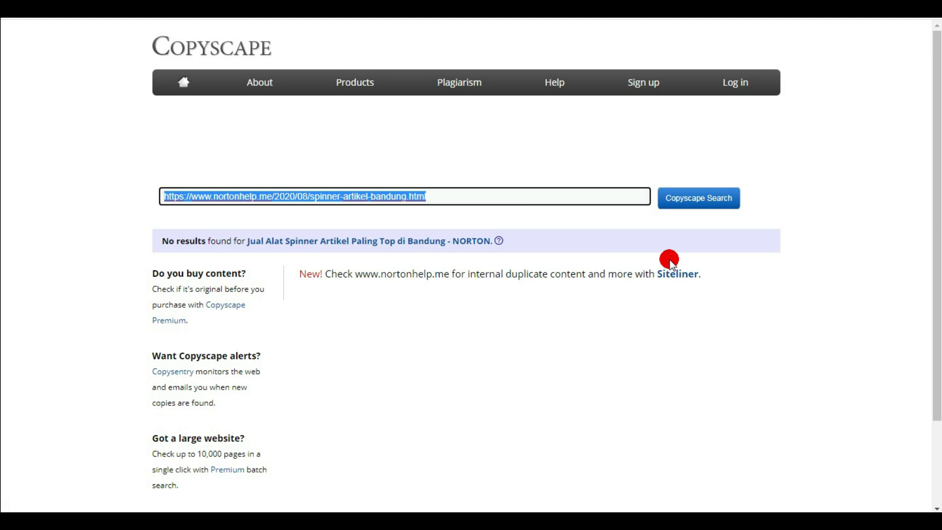
{"action": "left_click", "coordinate": [609, 328]}
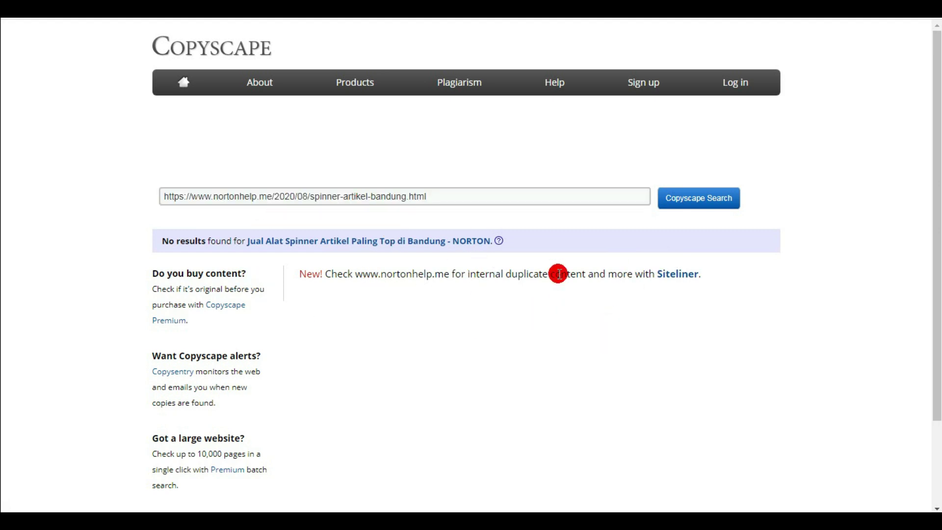
{"action": "key", "text": "ctrl+Tab"}
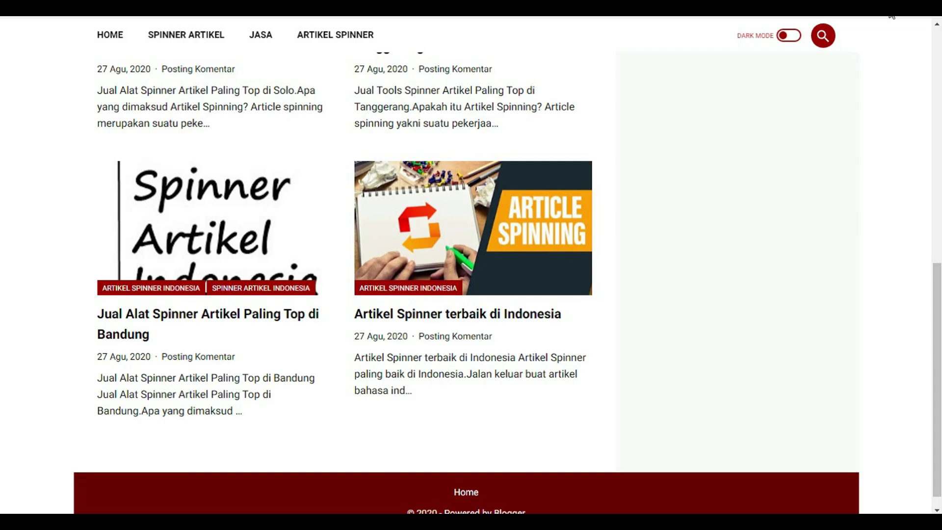